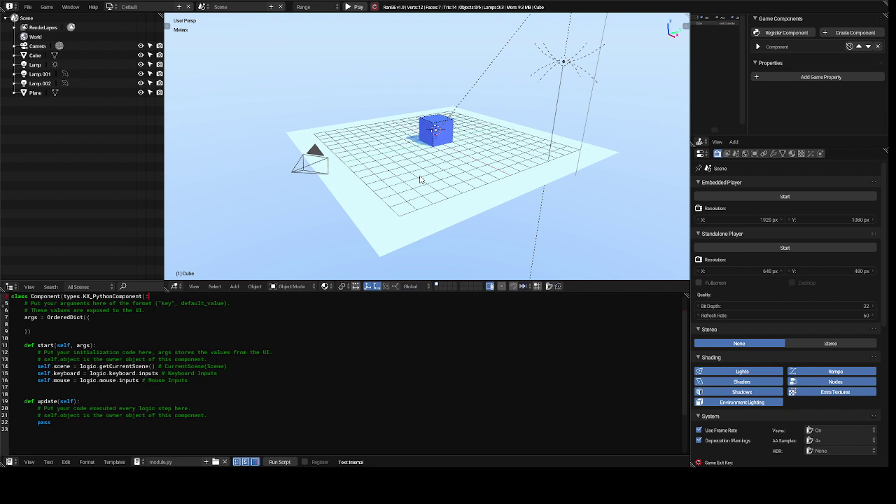
Step: Scale the ground plane up uniformly by a factor of 9
click(387, 229)
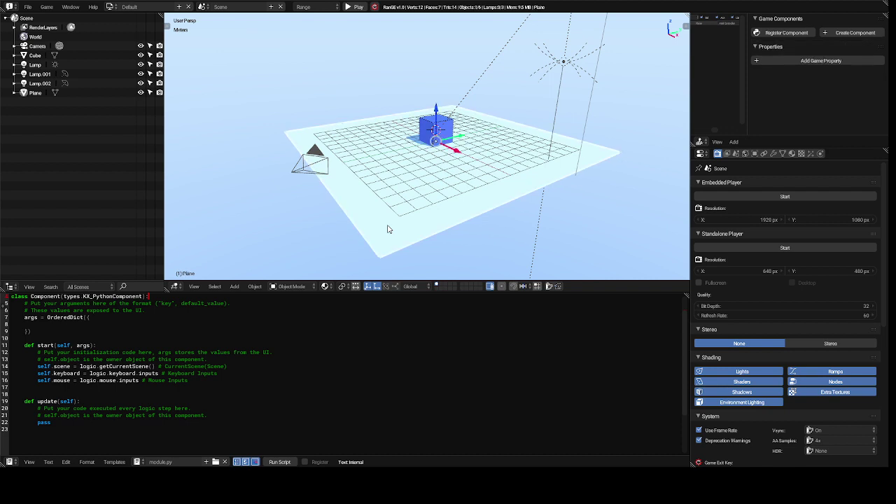
key(s)
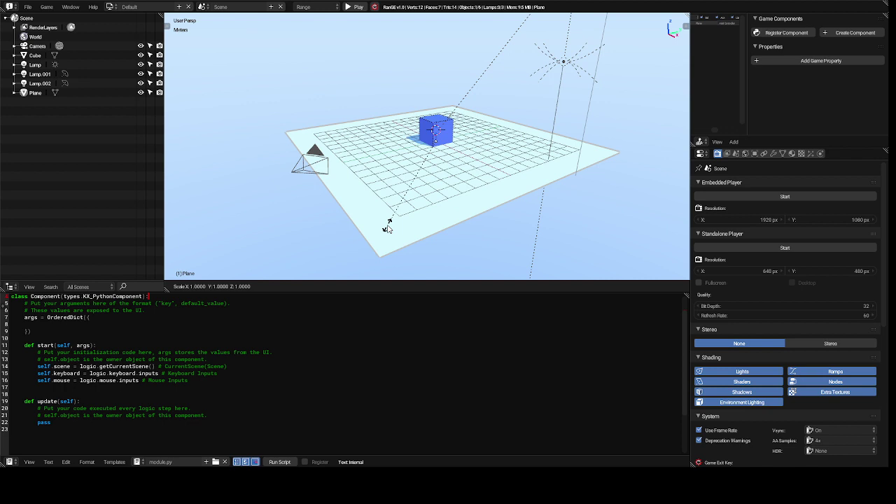
text(9)
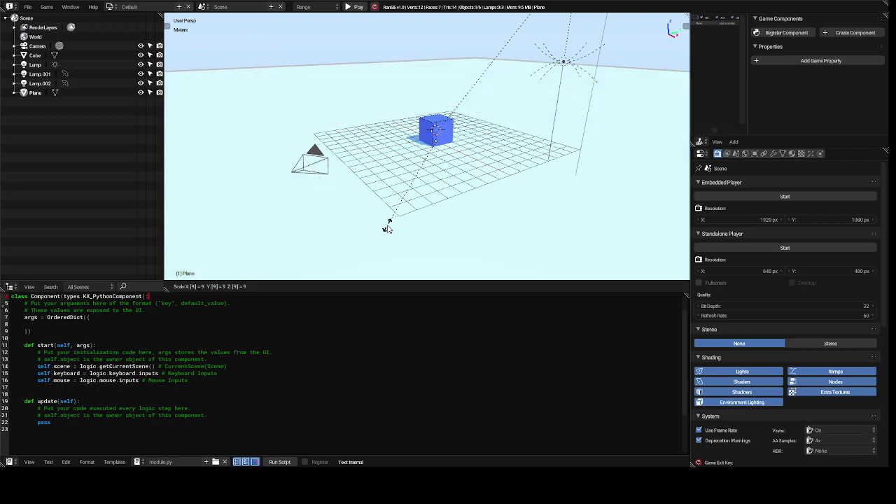
key(Return)
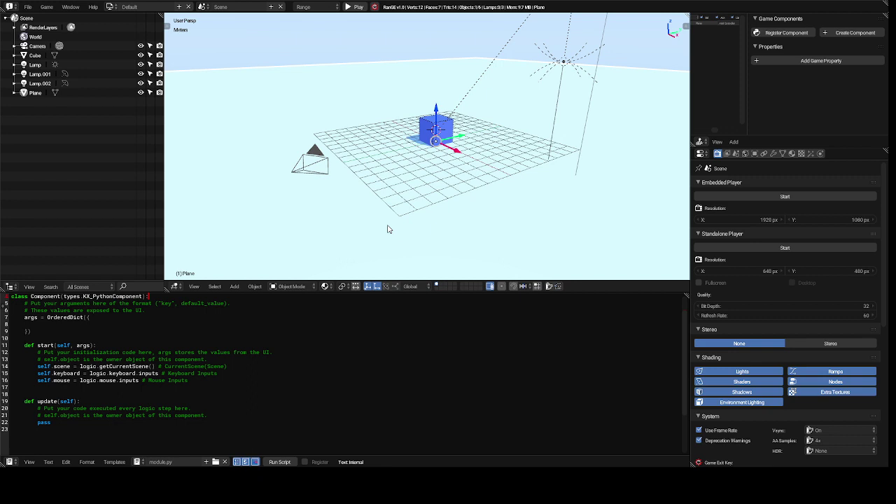
Step: Stretch the cube along the global Y axis by a factor of about 8.76 to form a long beam
click(448, 130)
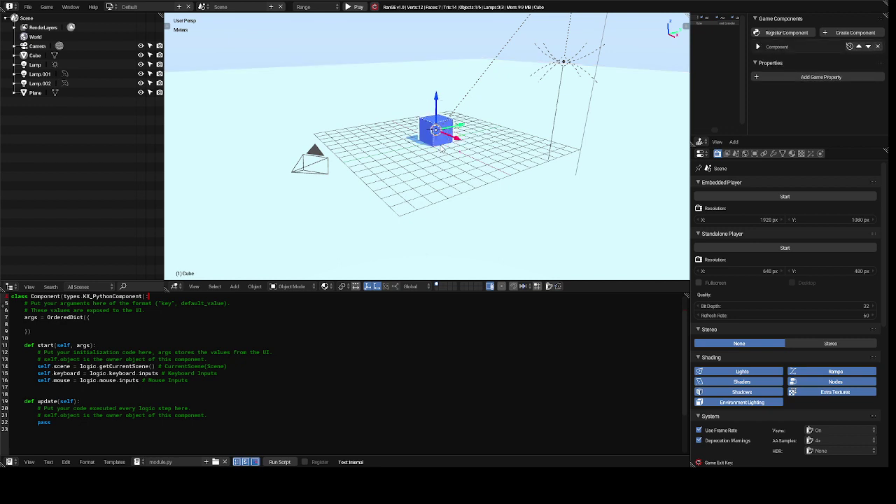
key(s)
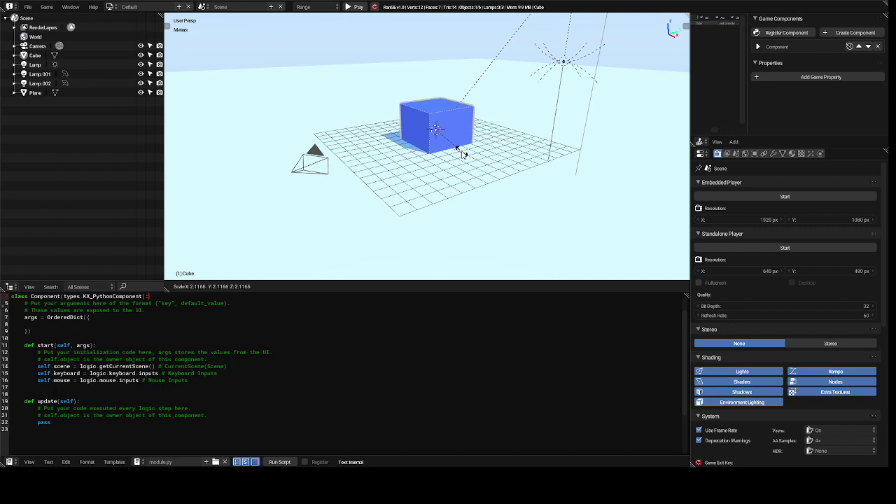
key(y)
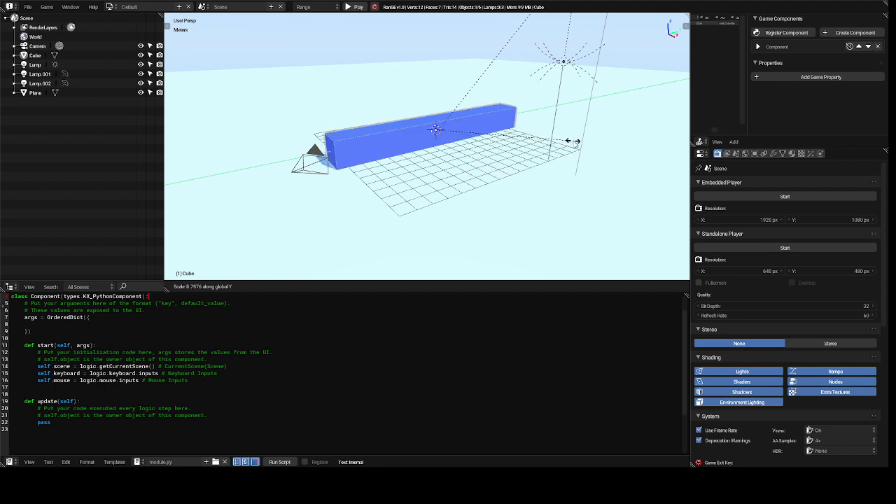
click(574, 142)
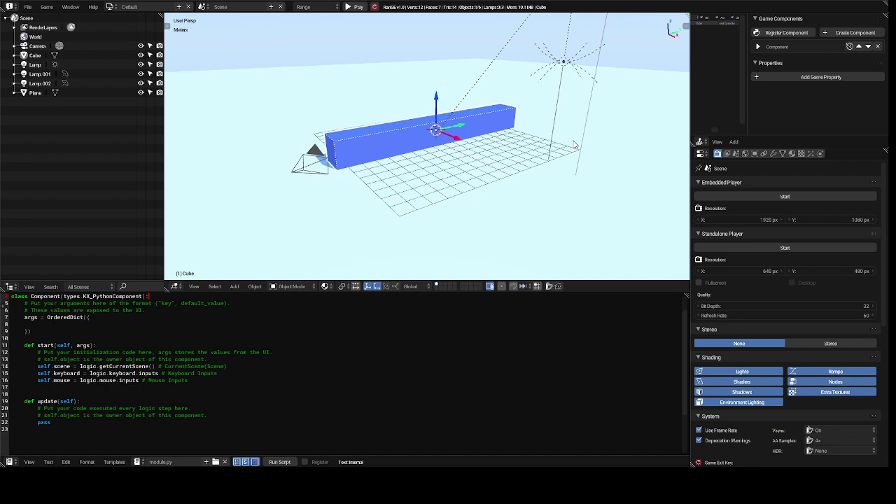
Step: Duplicate the long beam, leaving the copy in the same place as the original
key(shift+d)
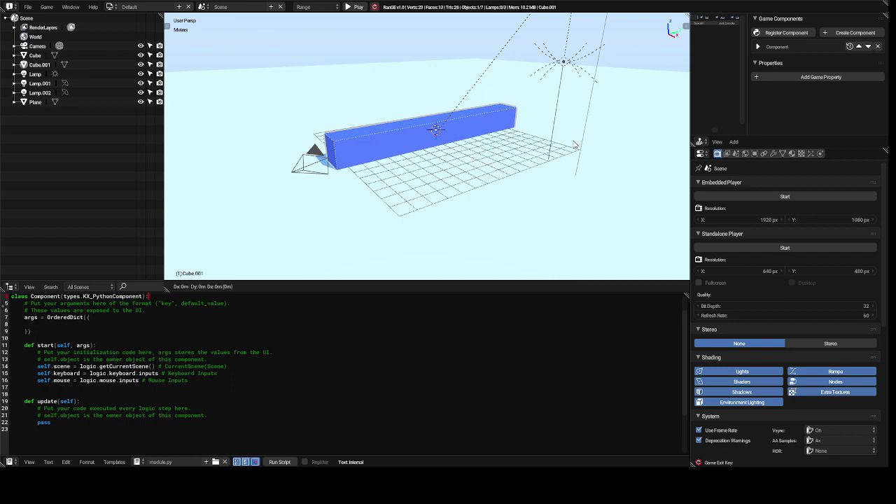
key(z)
key(9)
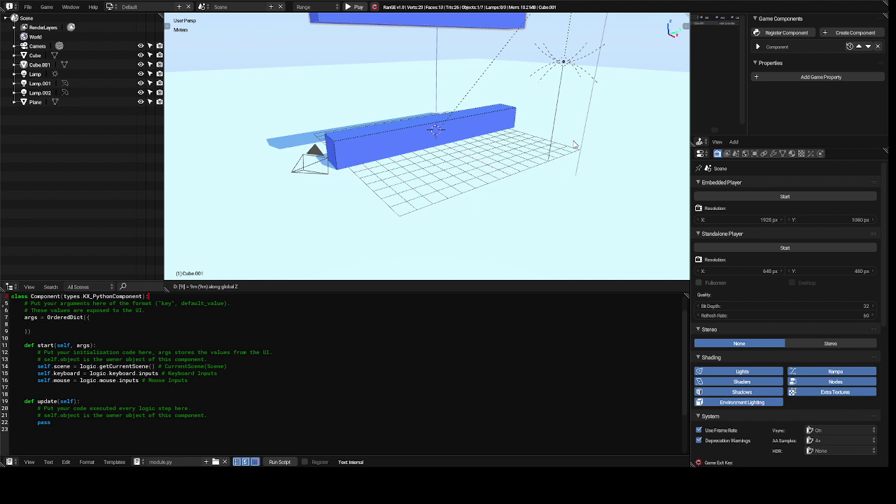
key(Escape)
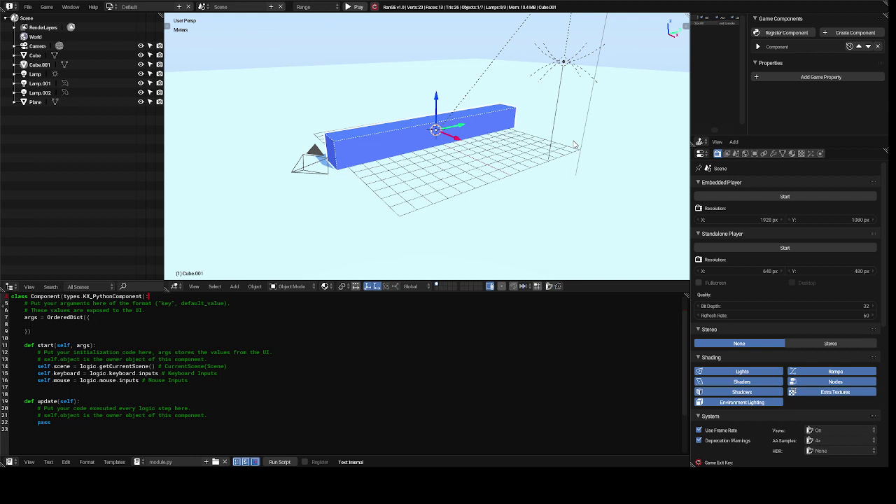
Step: Rotate the copied beam 90° about the Z axis and move it along Y and X to meet the original beam's end at a corner
key(r)
text(z)
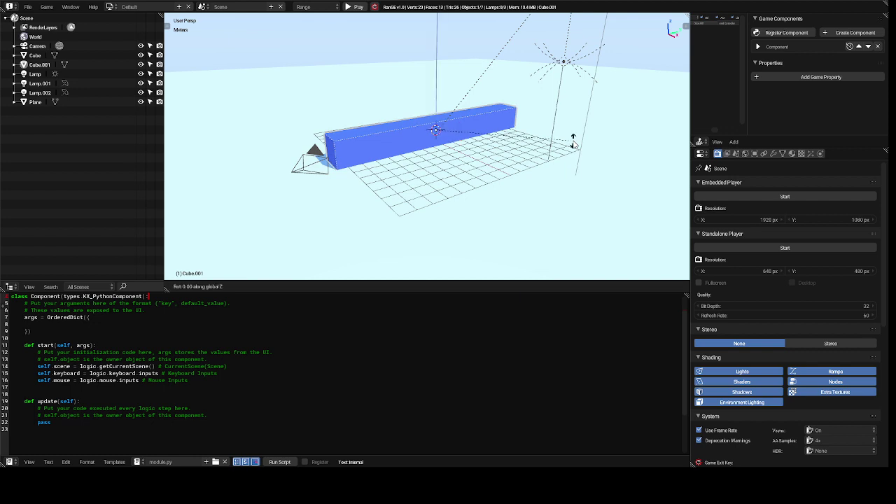
text(90)
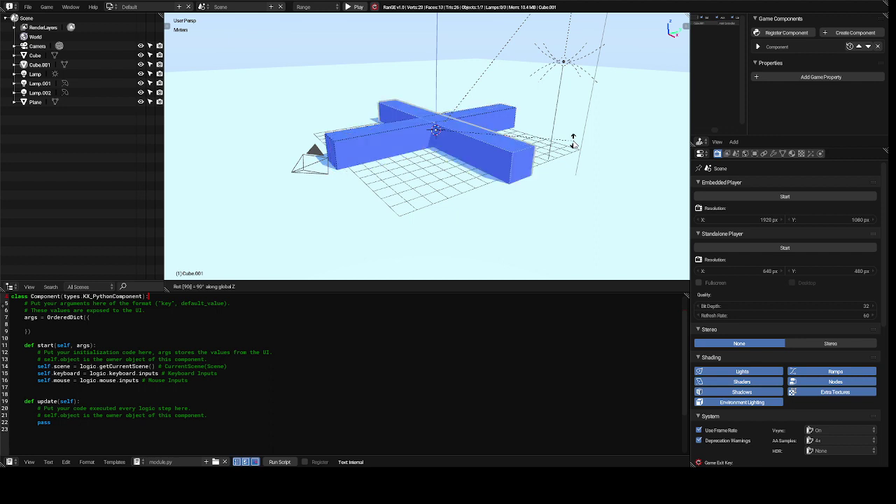
key(Return)
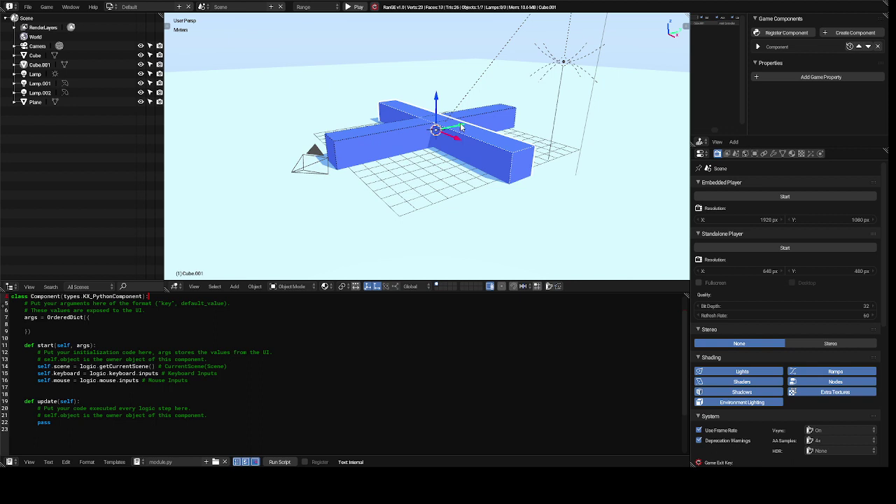
drag(461, 126, 377, 170)
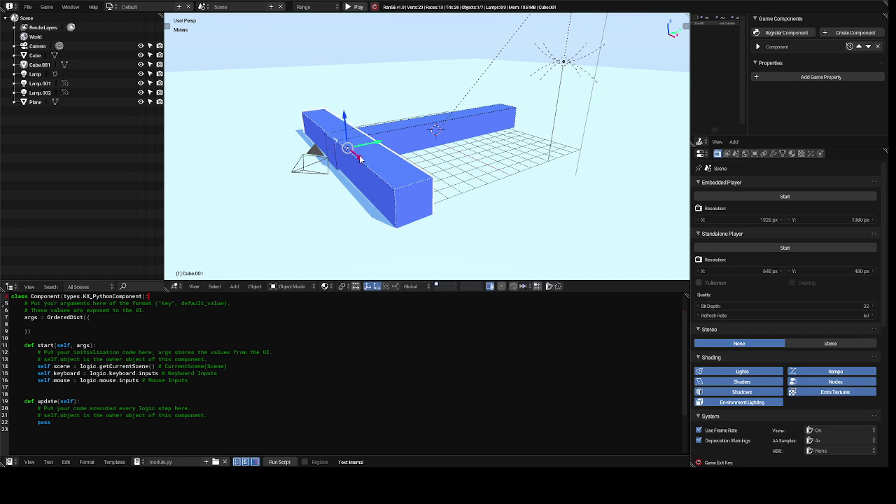
drag(360, 159, 318, 142)
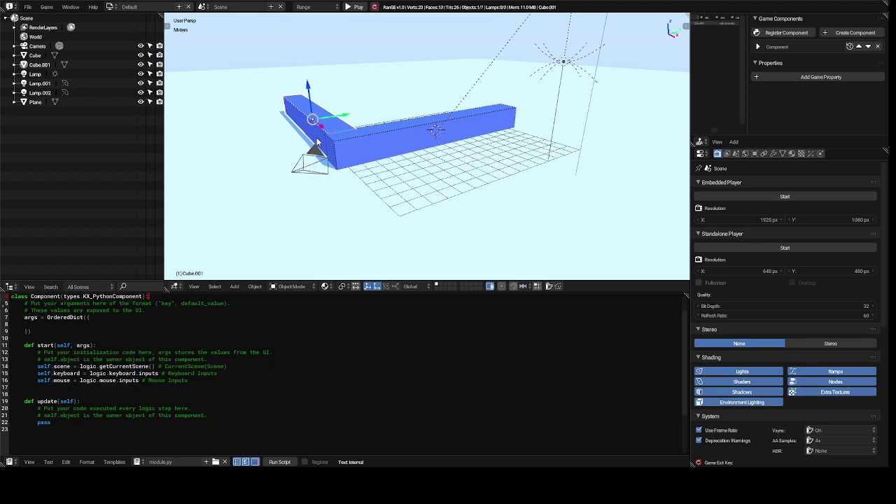
Step: Duplicate the side beam along the Y axis to the opposite end of the original beam and fine-tune its alignment
key(shift+d)
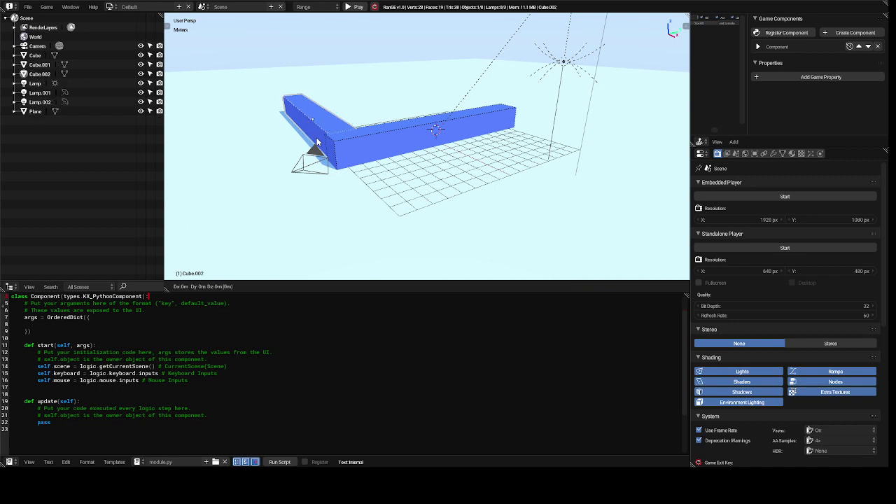
key(y)
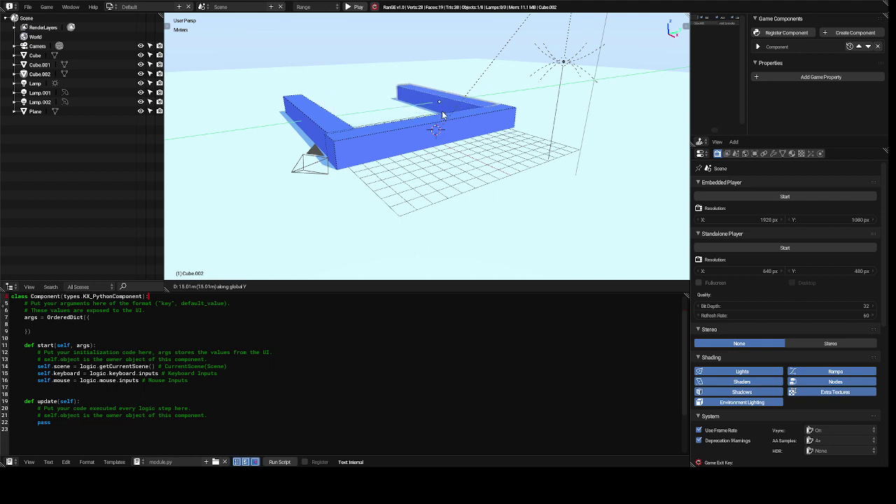
click(442, 113)
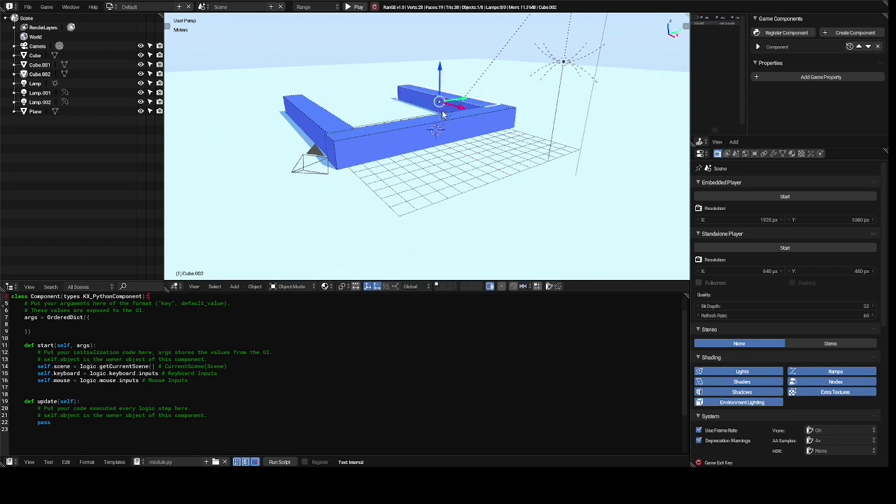
middle_drag(443, 113, 442, 114)
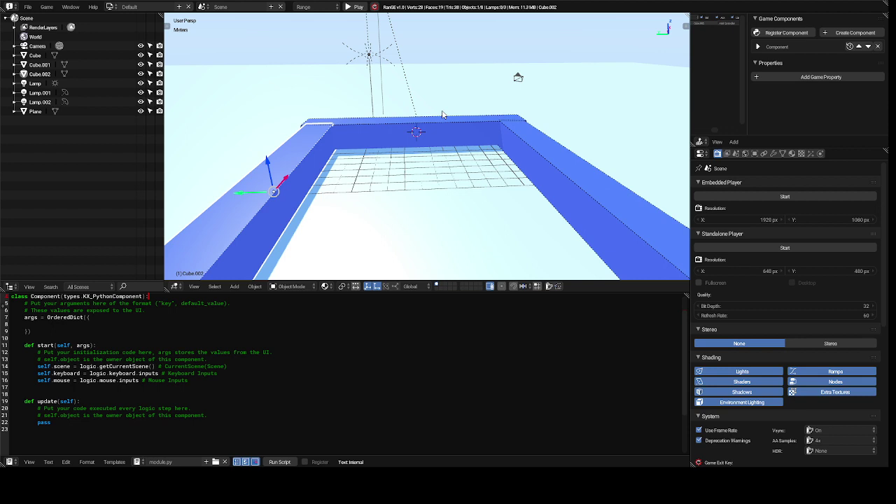
middle_drag(442, 114, 442, 114)
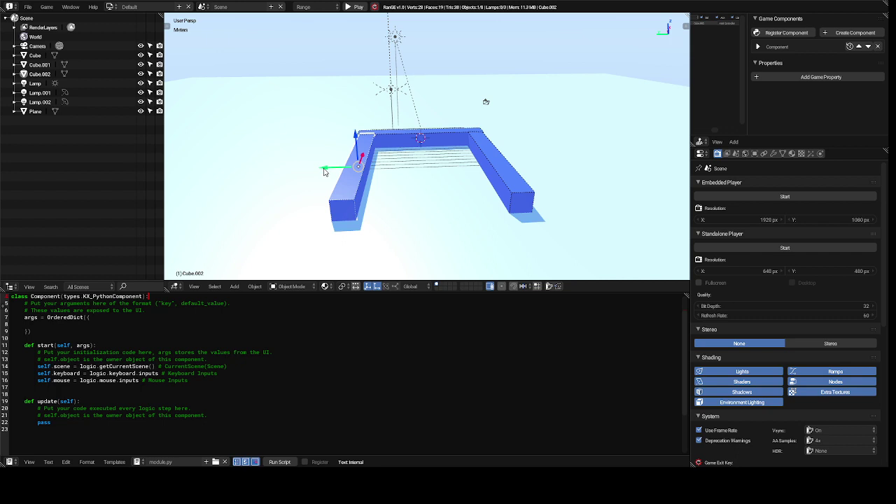
drag(324, 172, 323, 173)
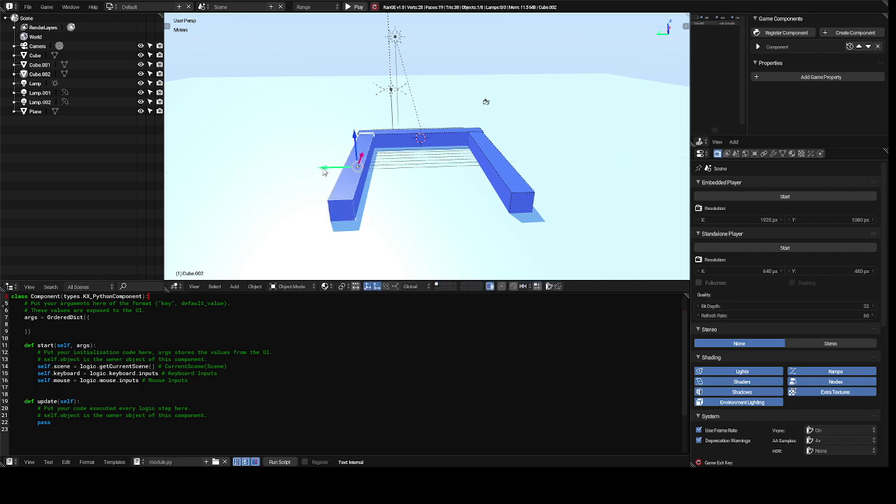
Step: Duplicate the original beam about -17.2 m along the X axis to close the open side of the rectangular frame
click(438, 141)
right_click(439, 141)
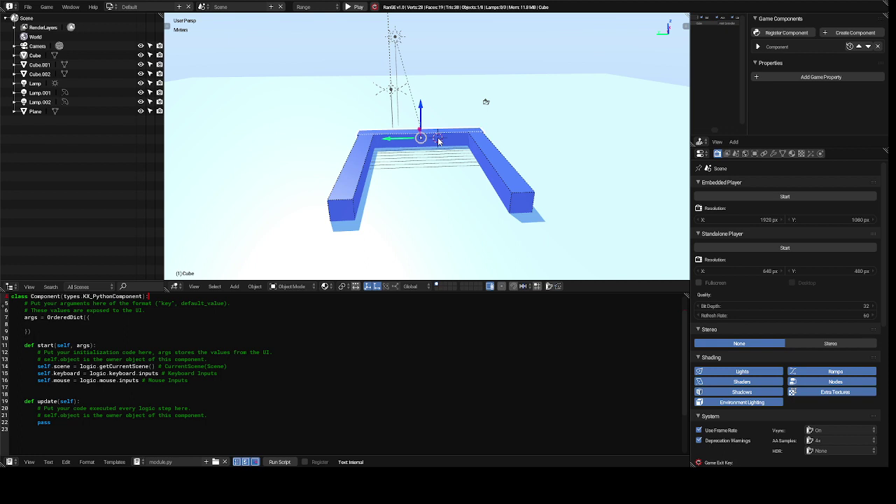
key(shift+d)
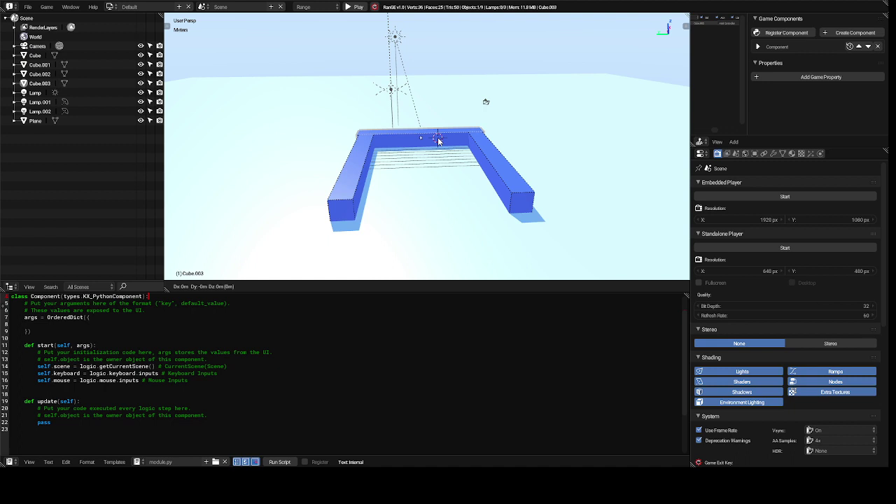
key(x)
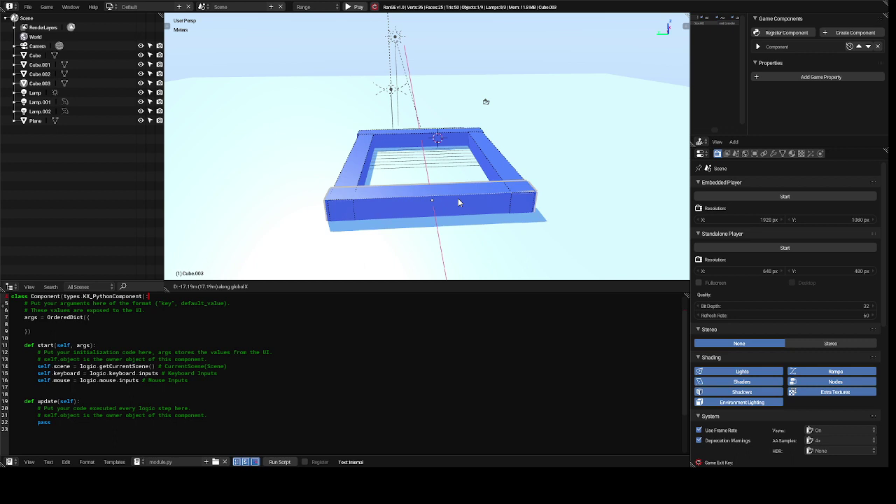
click(459, 202)
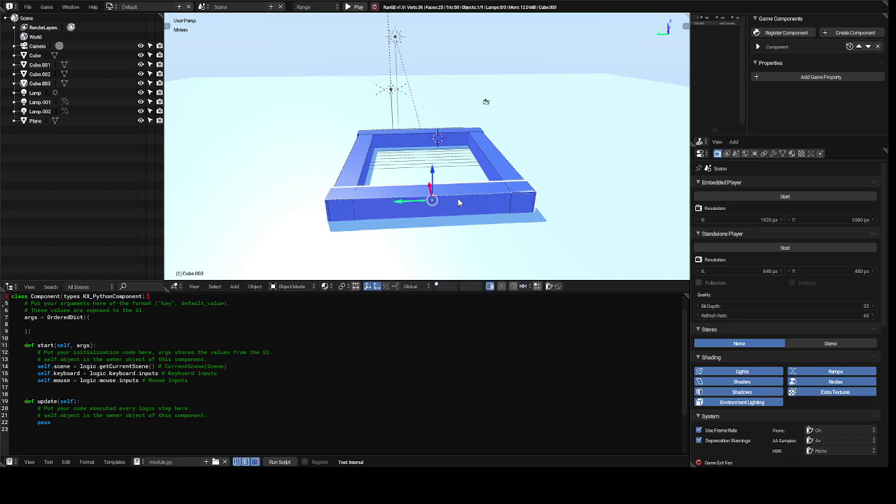
Step: Join all four beams of the frame into a single object
shift+click(357, 167)
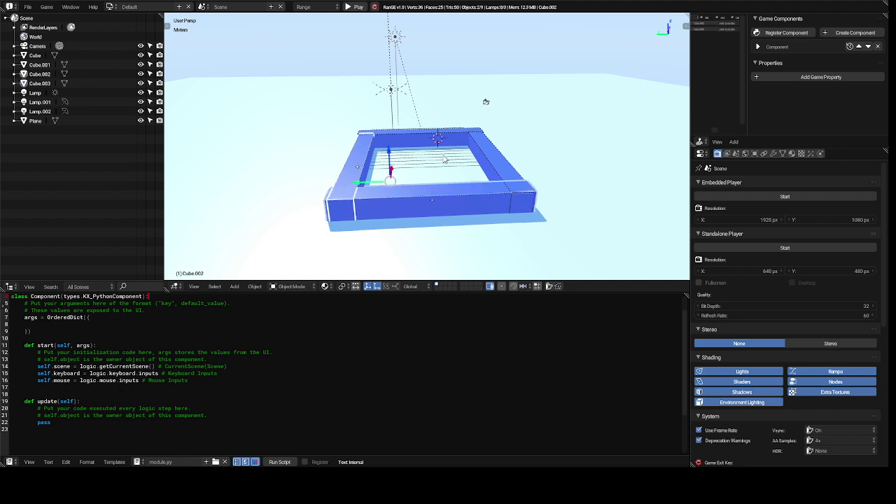
shift+click(496, 164)
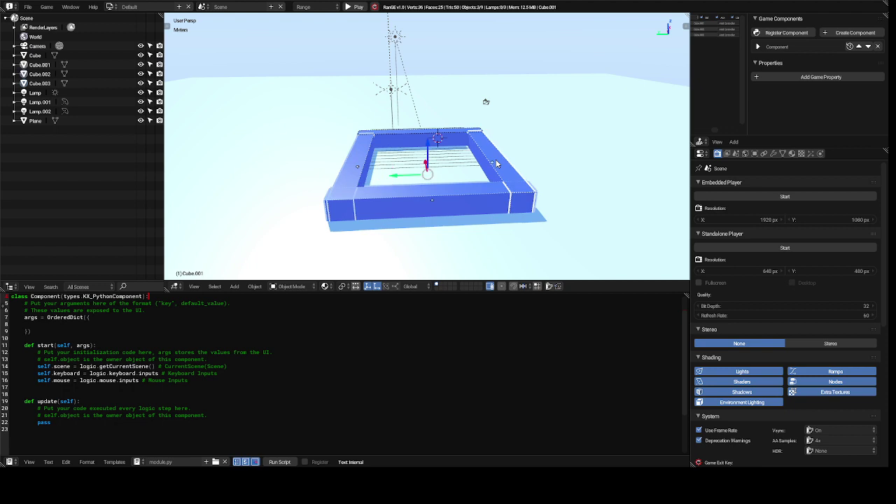
shift+click(420, 143)
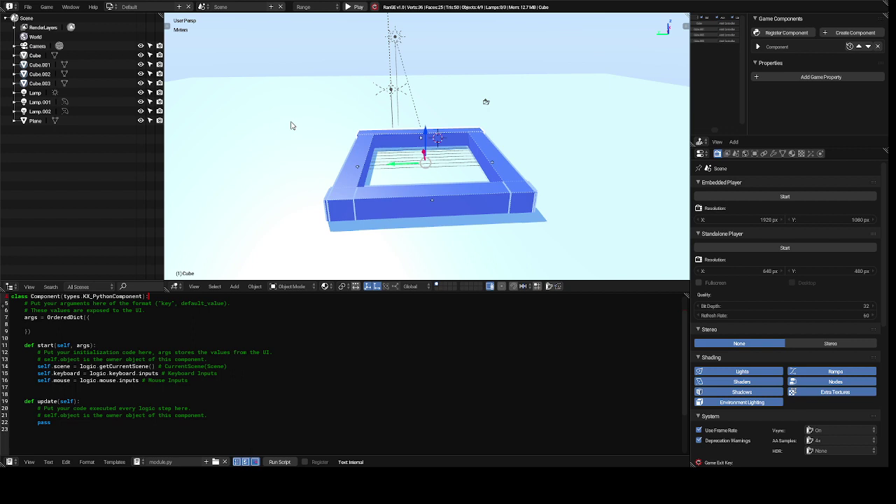
key(t)
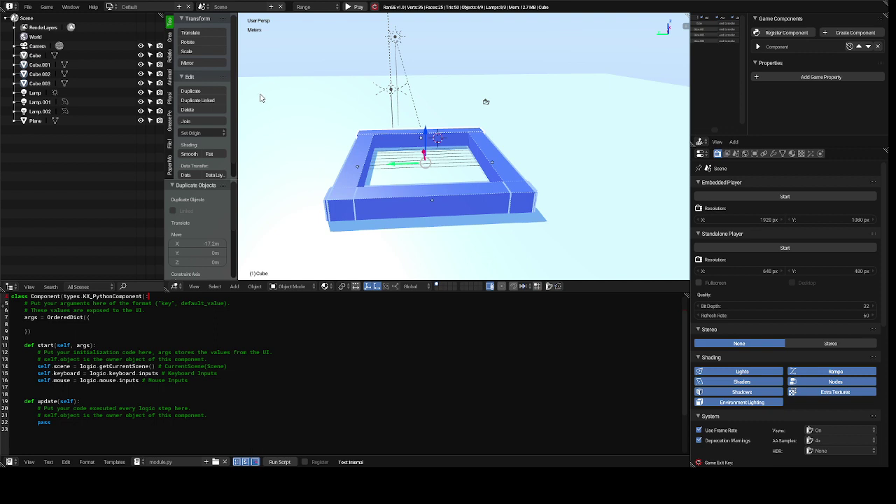
click(208, 124)
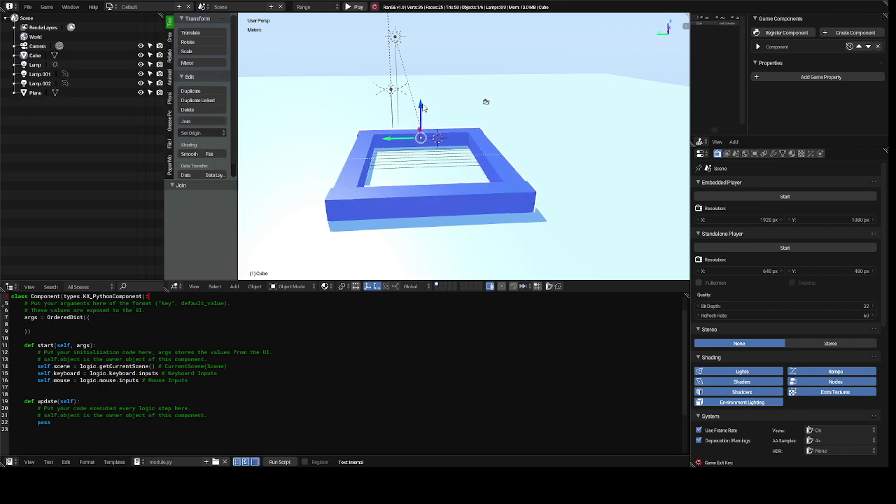
Step: Duplicate the joined frame and raise the copy about 8.66 m along the Z axis
drag(420, 106, 458, 105)
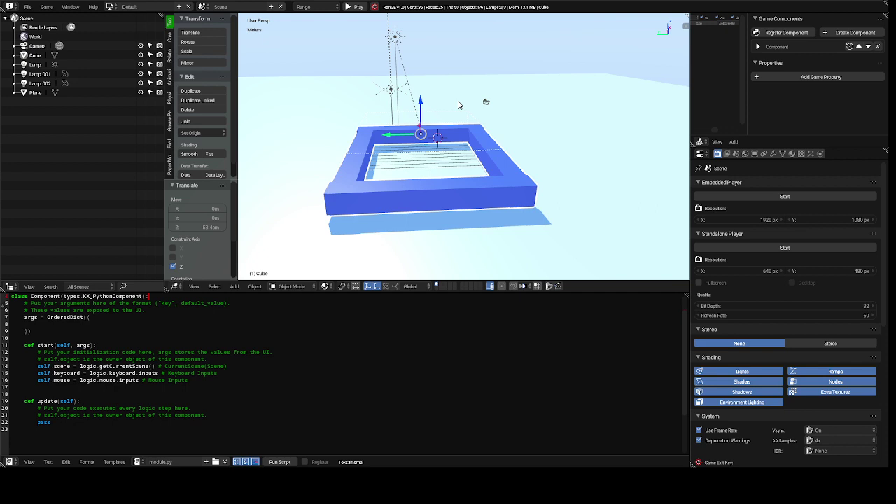
key(ctrl+z)
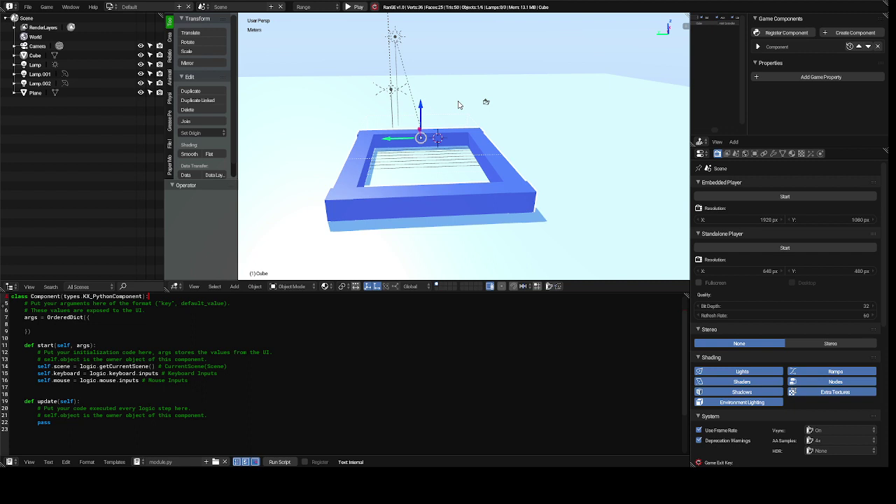
key(shift+d)
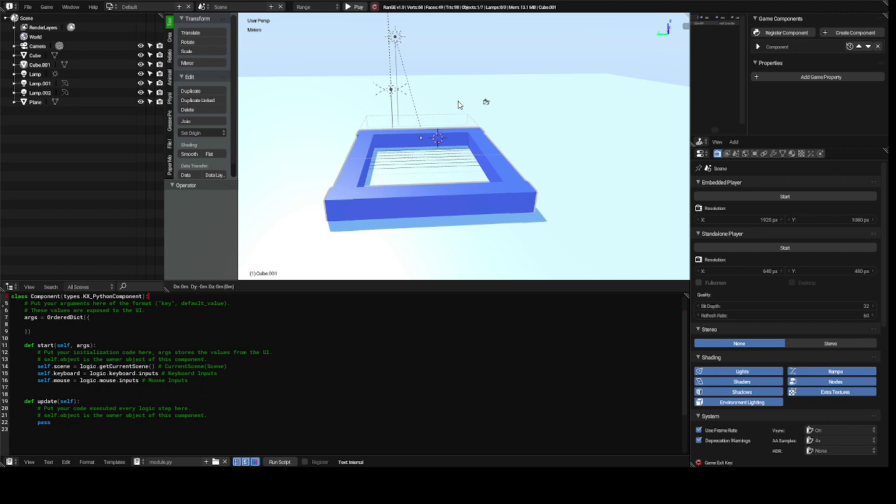
key(z)
click(457, 44)
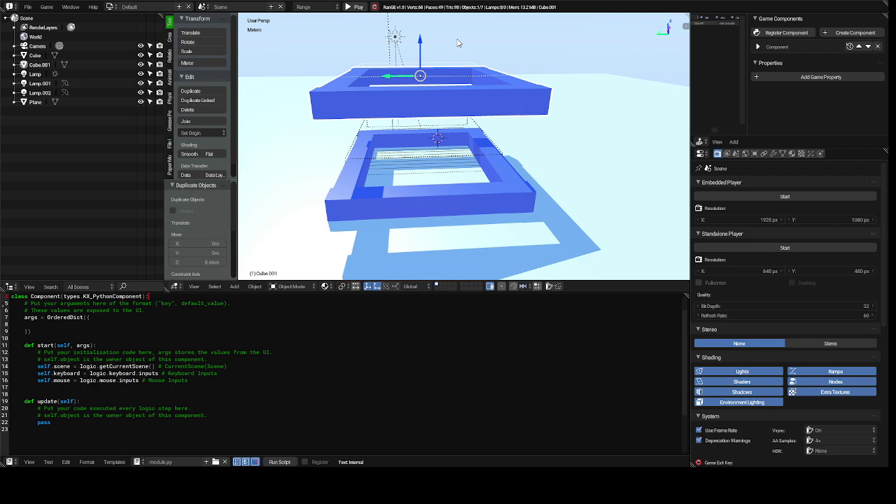
Step: Duplicate the raised frame in place and rotate the copy 90° about the global Y axis so it stands upright
key(shift+d)
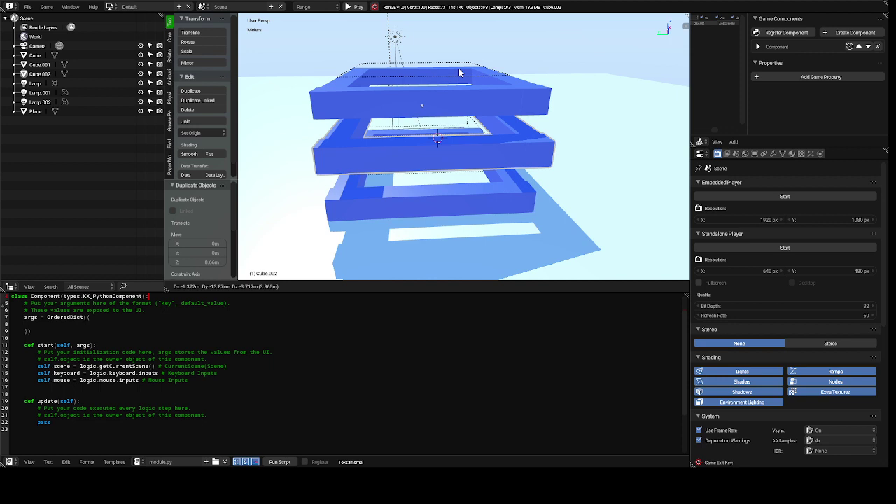
key(r)
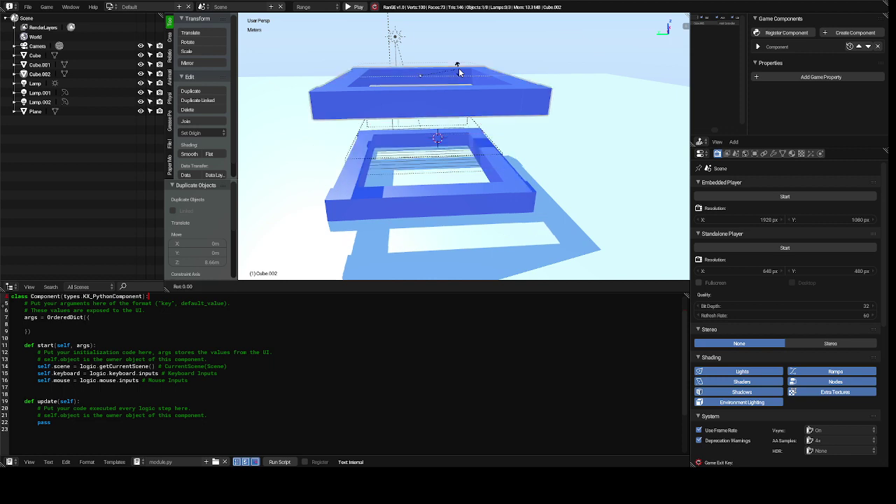
key(y)
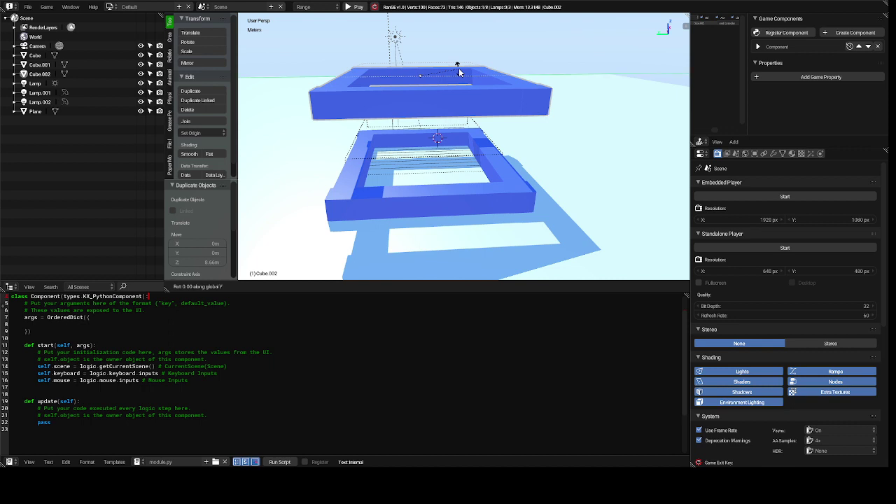
text(90)
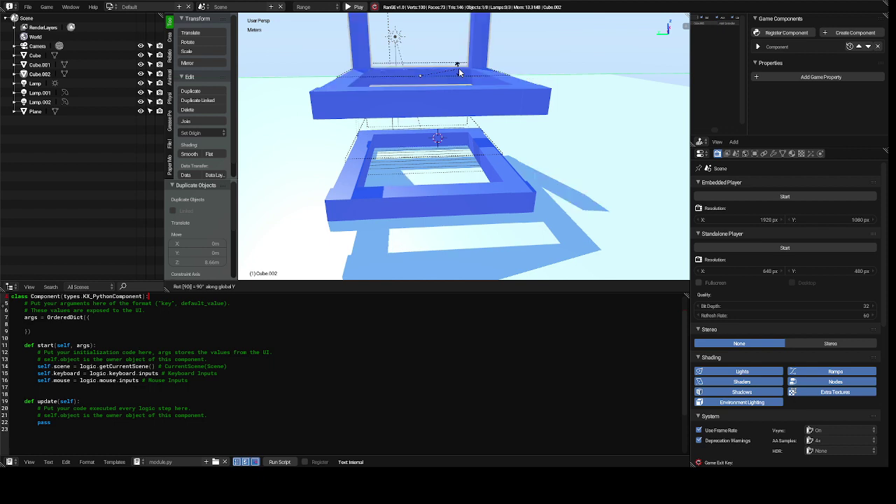
key(Return)
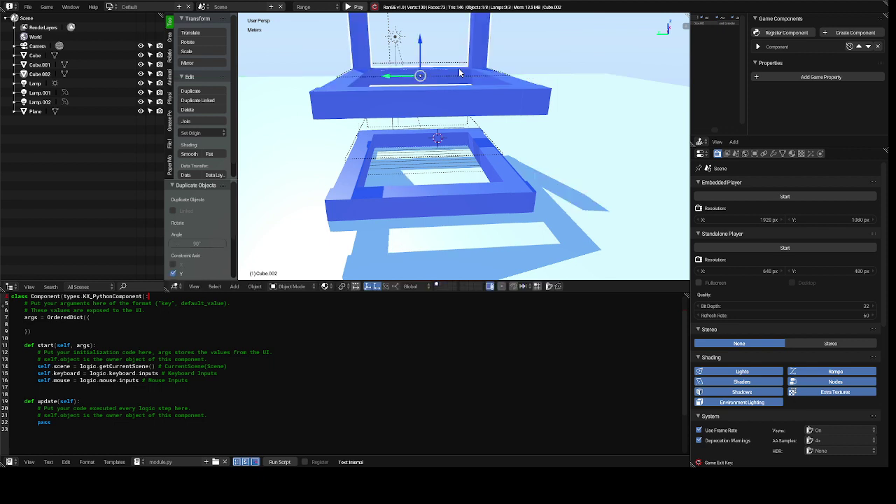
Step: Lower the upright frame about 8.7 m along the Z axis so its lower beam meets the base frame
key(KP_4)
key(KP_4)
key(KP_4)
key(KP_4)
key(KP_4)
key(KP_4)
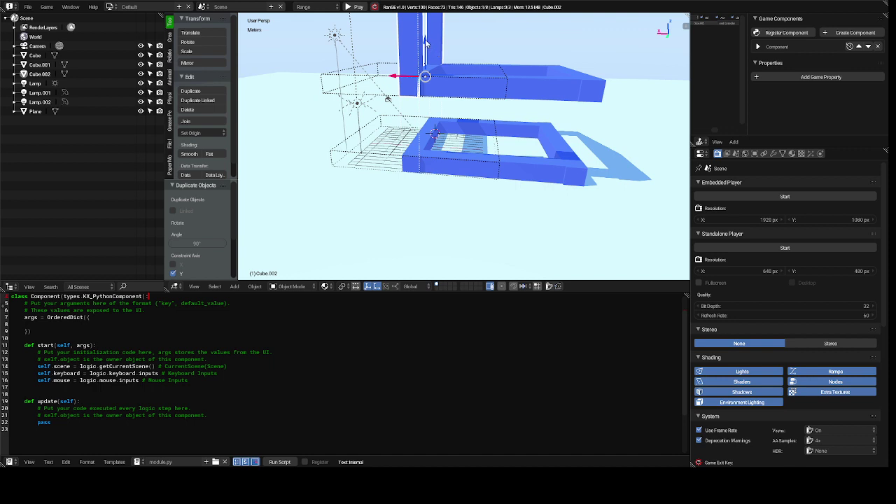
drag(425, 42, 423, 105)
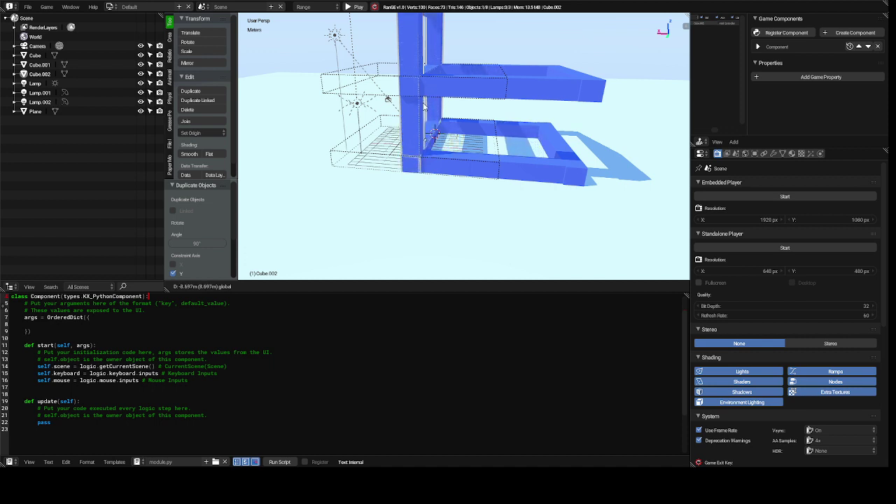
click(423, 105)
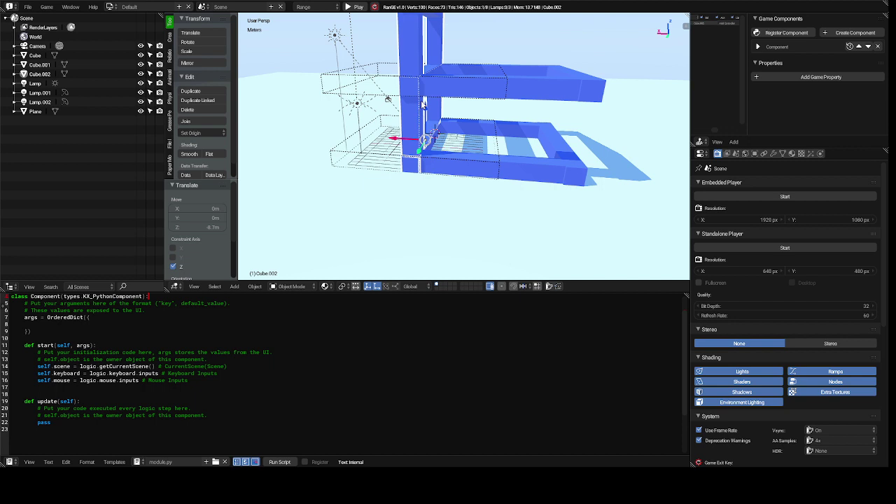
Step: Duplicate the upright frame about -17.7 m along the X axis to the opposite end of the base frame
key(shift+d)
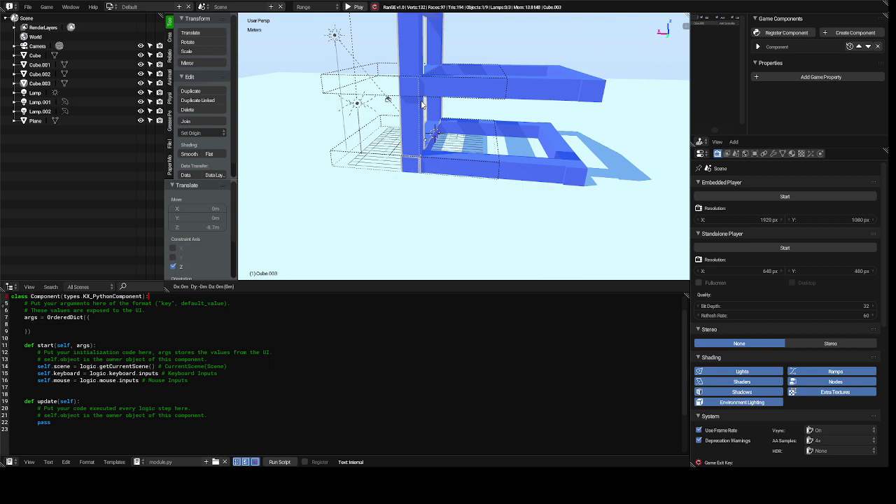
key(x)
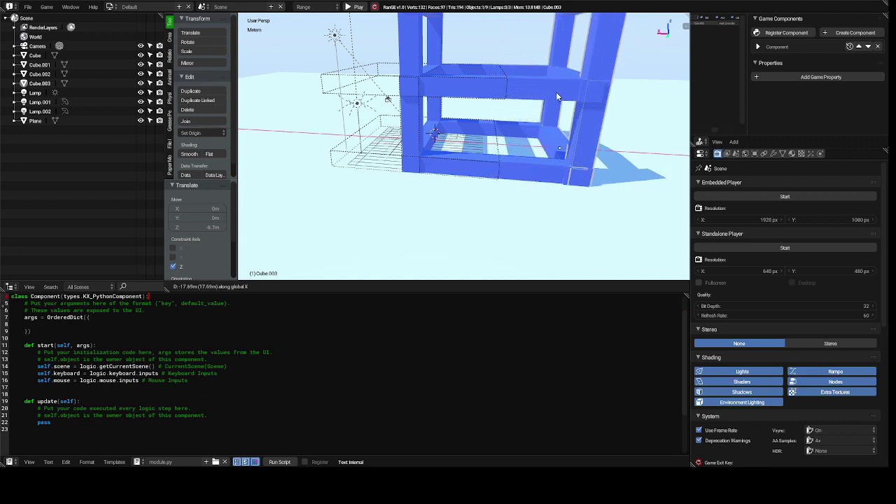
click(557, 96)
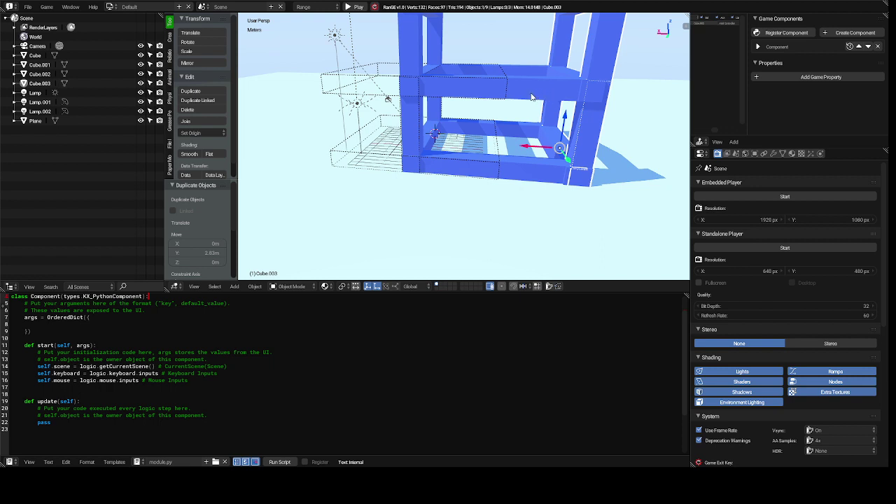
Step: Raise the horizontal middle frame about 8.27 m along the Z axis to the top of the two upright frames
right_click(531, 96)
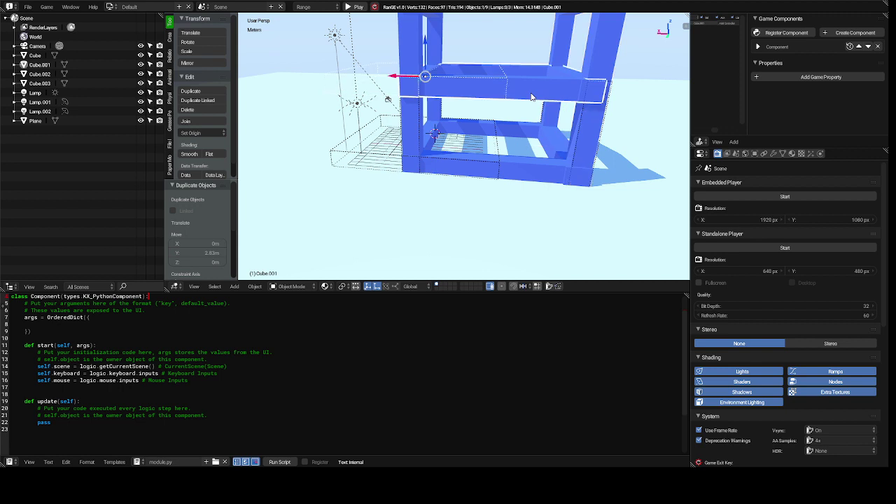
key(KP_2)
key(KP_2)
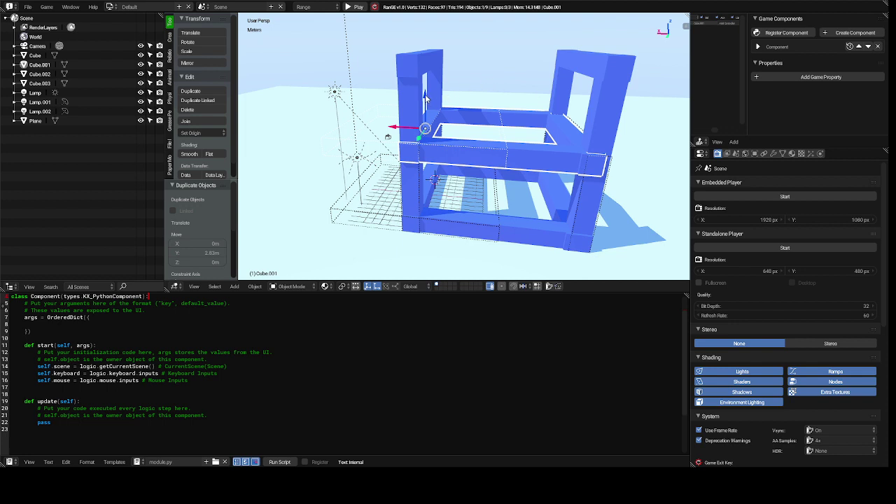
drag(425, 98, 423, 29)
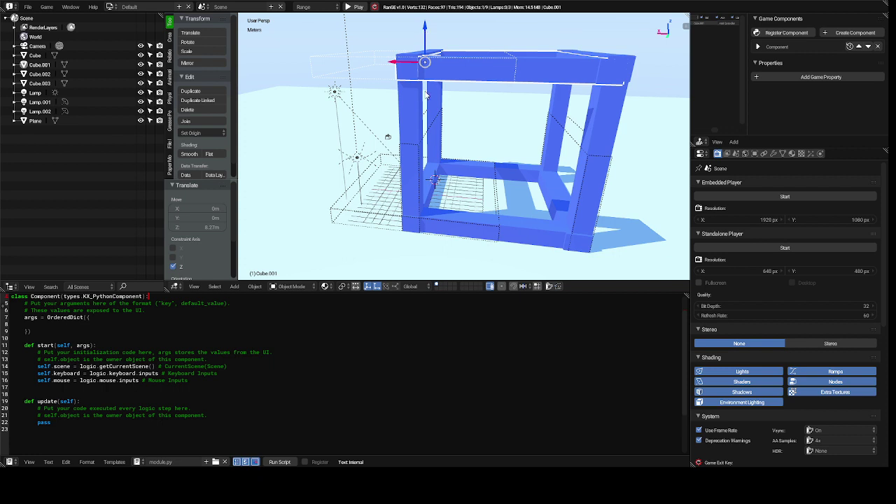
Step: Try to select the separate frames together and join them into one object
right_click(413, 128)
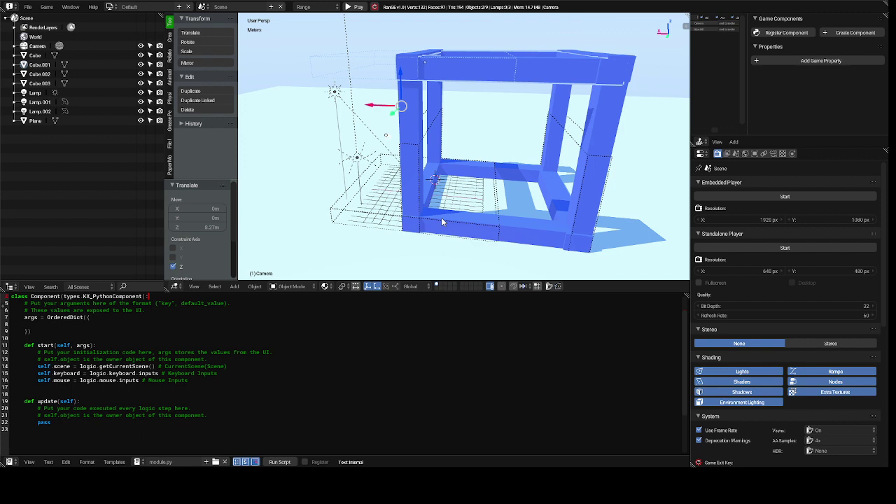
right_click(525, 238)
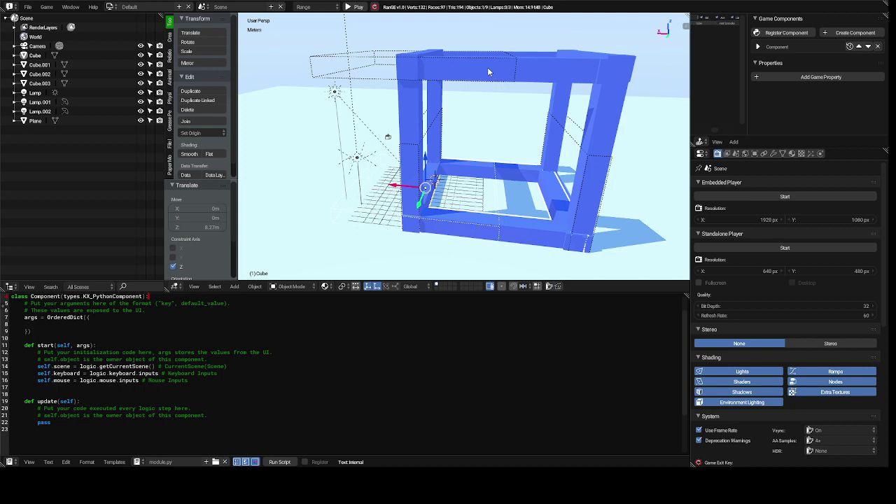
shift+right_click(409, 123)
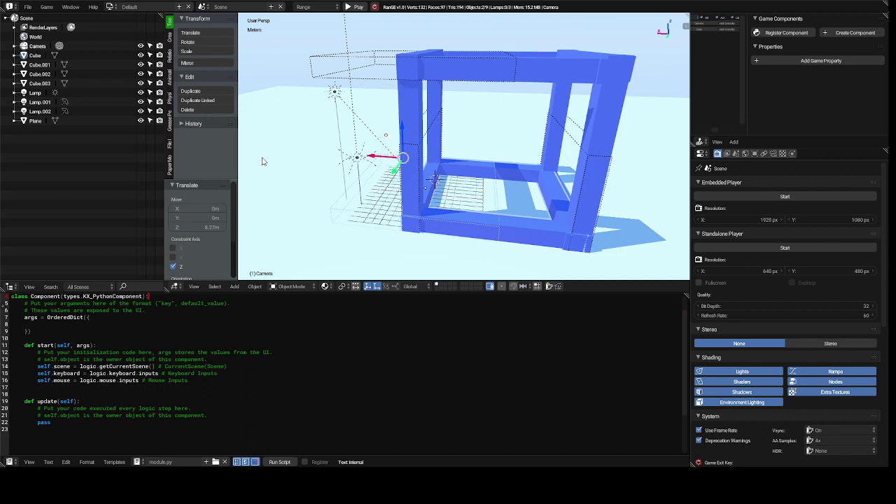
right_click(442, 62)
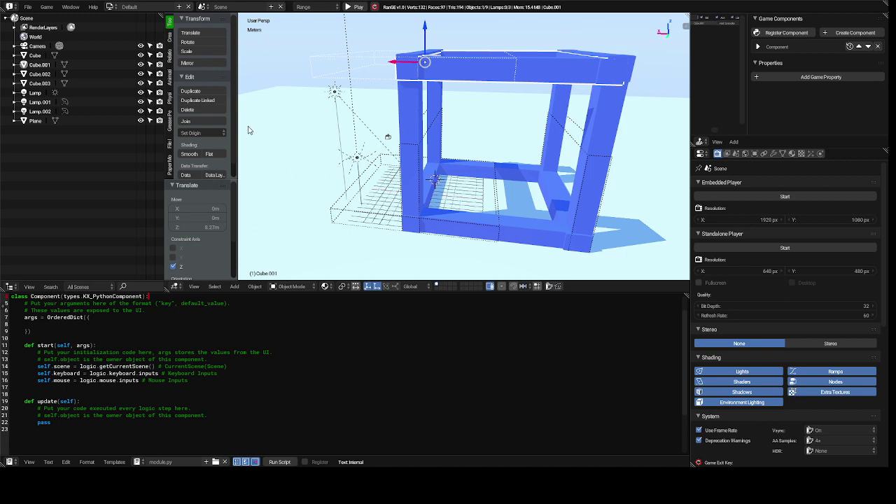
click(205, 122)
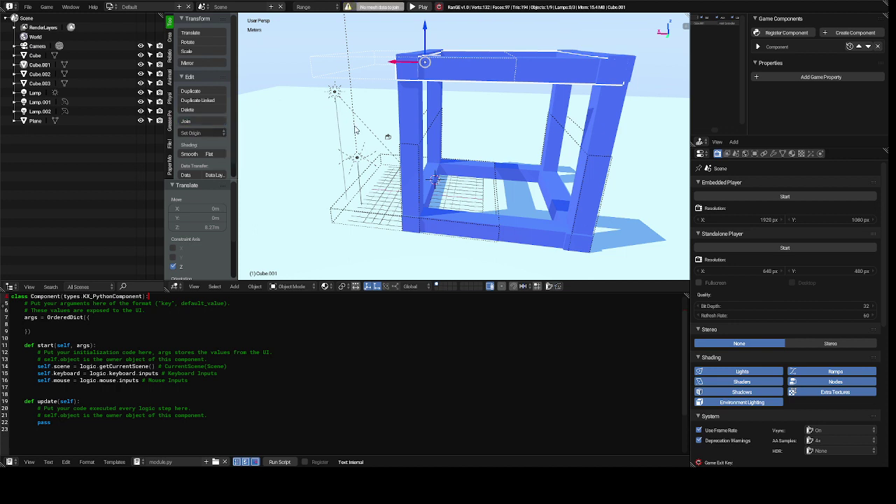
right_click(411, 122)
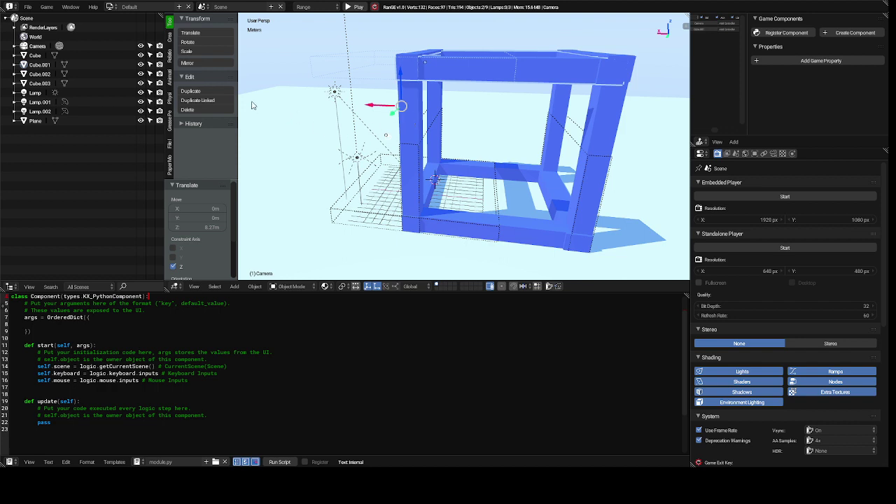
click(214, 79)
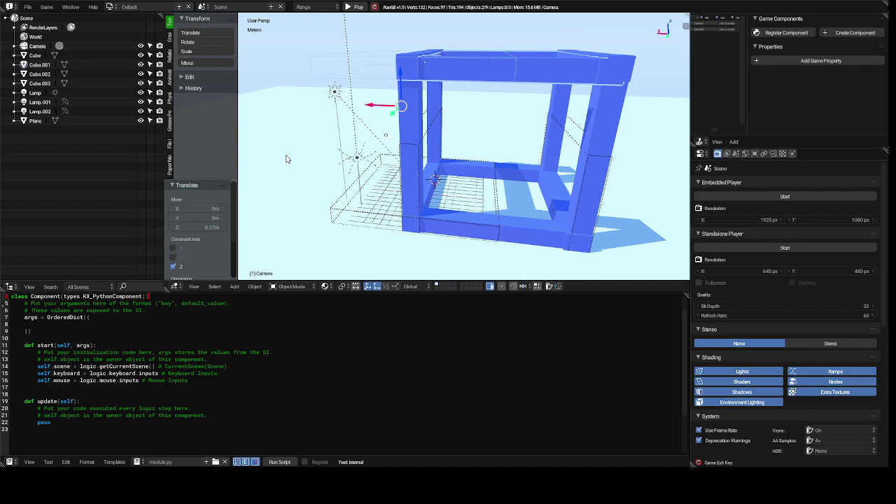
middle_drag(285, 159, 285, 159)
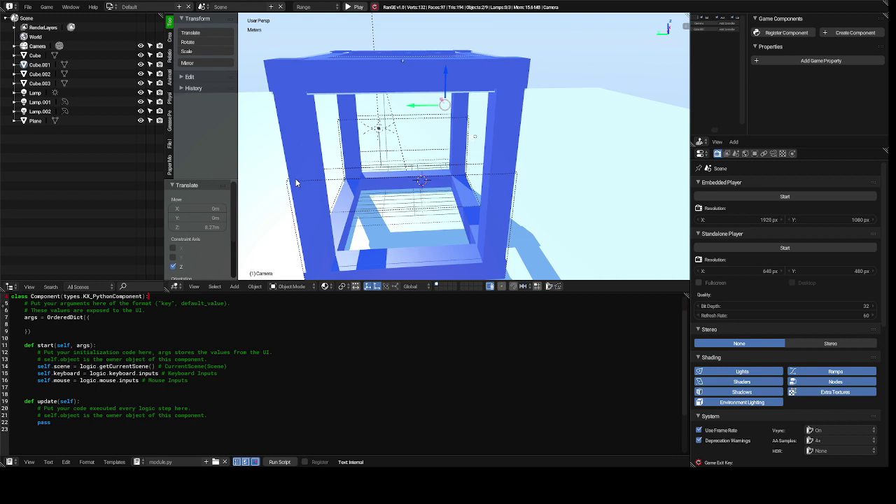
click(288, 287)
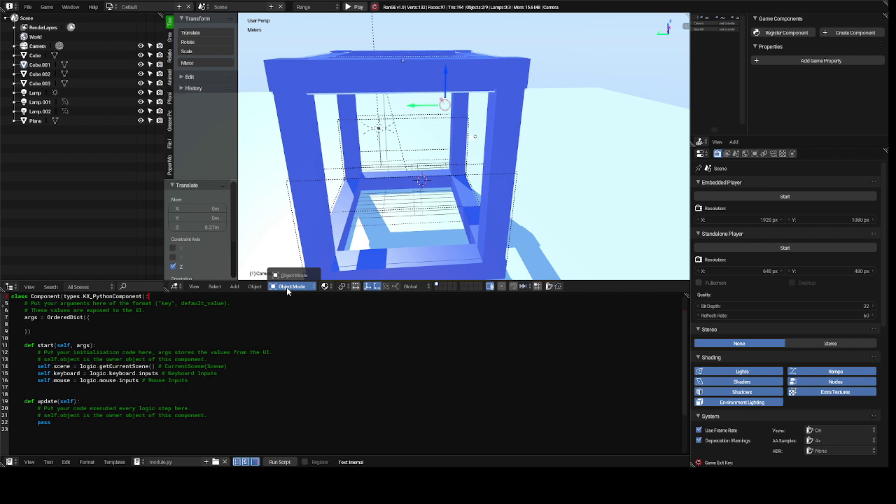
click(286, 287)
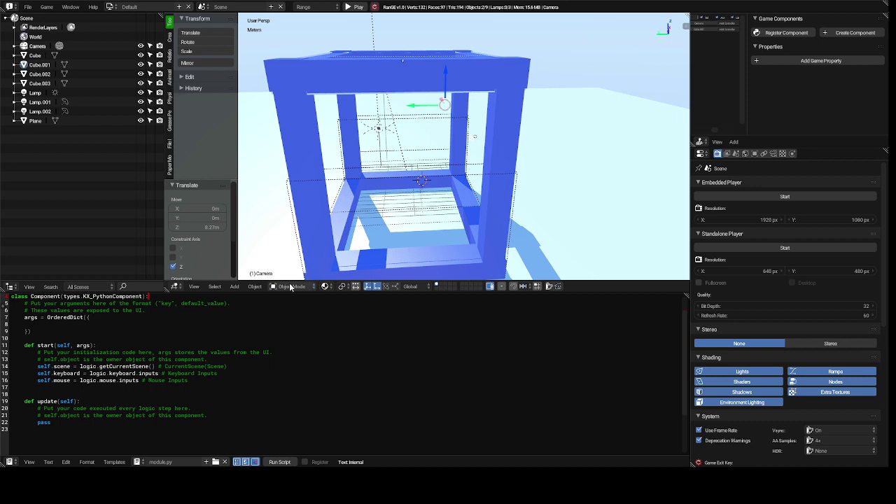
right_click(319, 240)
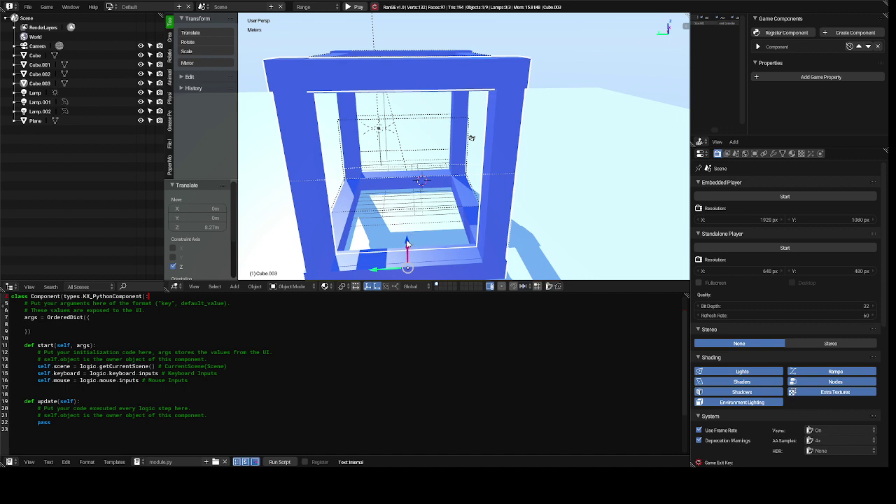
mouse_move(406, 242)
mouse_down()
mouse_move(402, 204)
mouse_move(413, 242)
mouse_up()
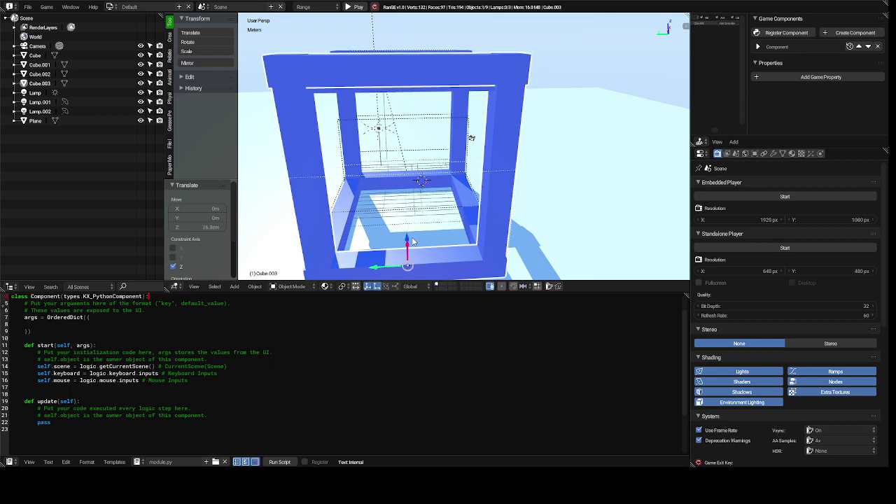
key(ctrl+z)
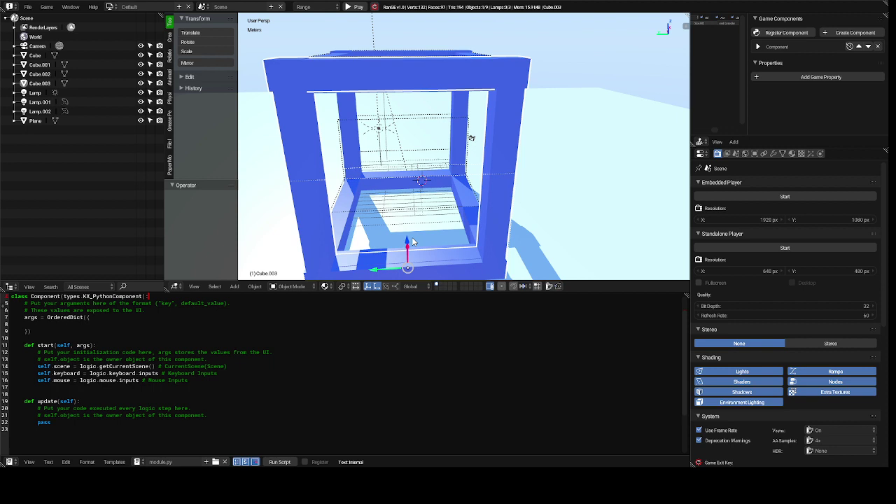
Step: Make the base frame active, lasso-select everything in the scene, and join all frames and the ground plane into a single object
middle_drag(412, 241, 413, 242)
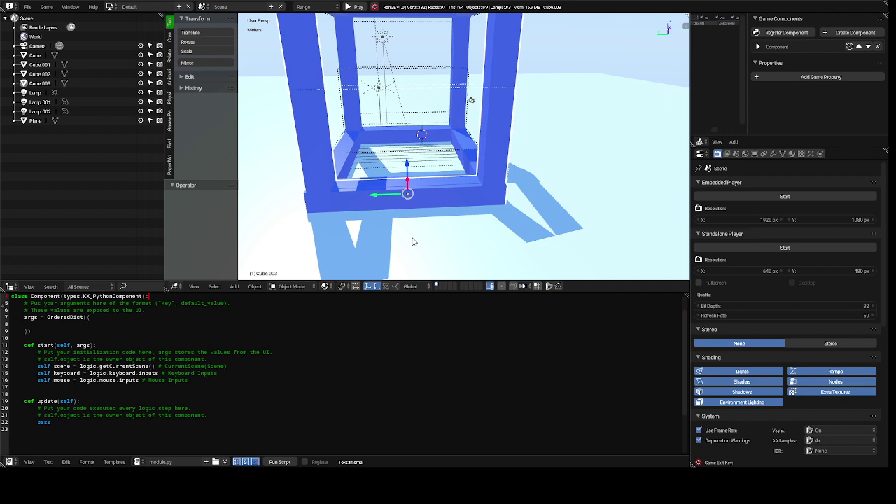
middle_drag(413, 242, 413, 241)
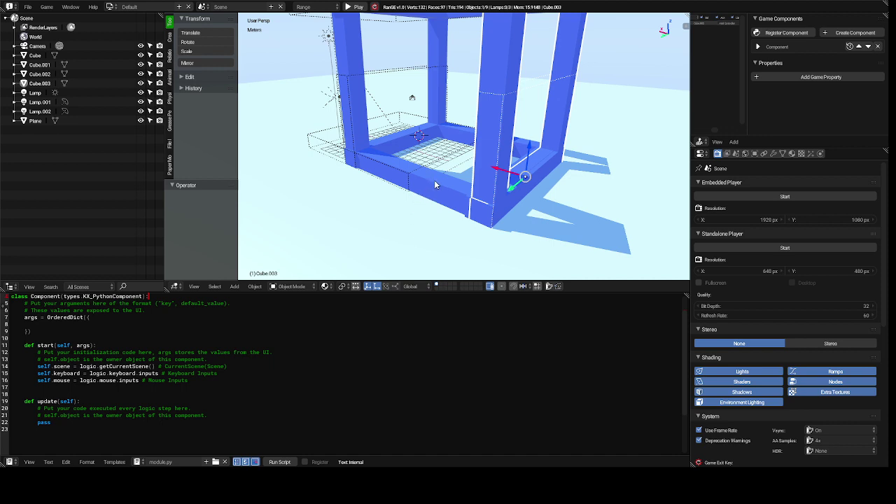
right_click(434, 180)
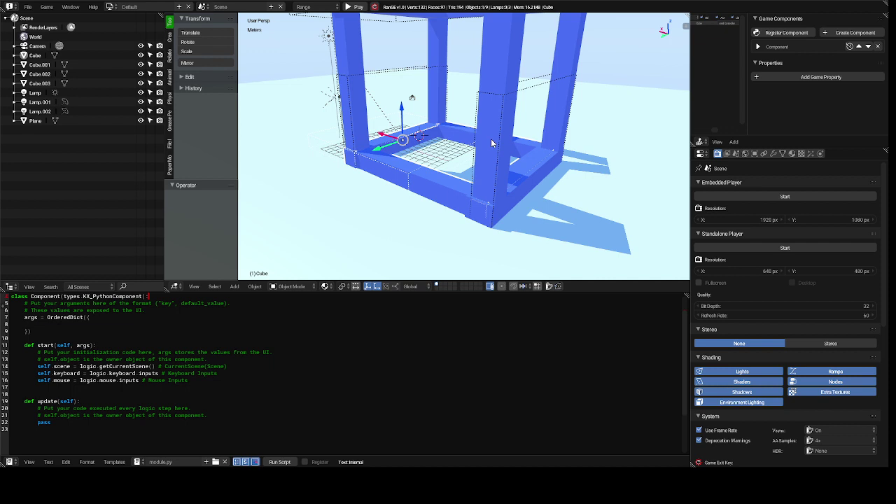
scroll(491, 143, down, 5)
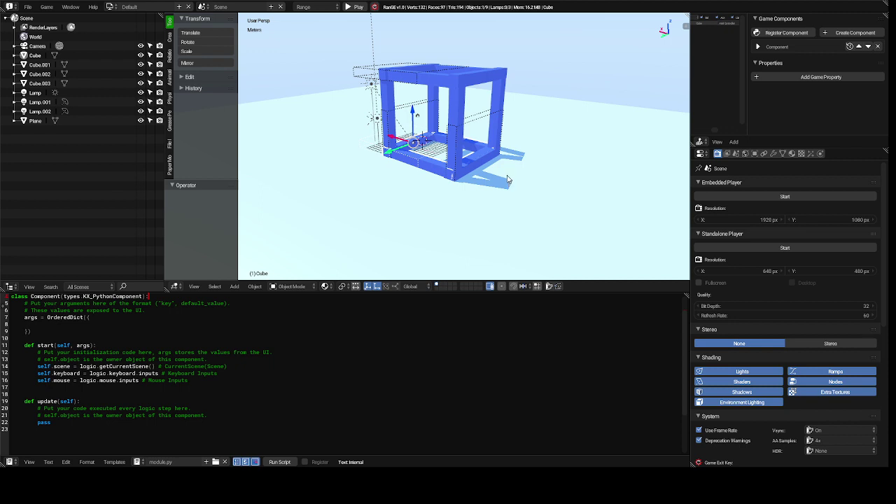
mouse_move(509, 183)
ctrl+mouse_down()
mouse_move(531, 110)
mouse_move(528, 67)
mouse_move(497, 39)
mouse_move(447, 23)
mouse_move(421, 41)
mouse_move(362, 38)
mouse_move(308, 102)
mouse_move(310, 156)
mouse_move(326, 213)
ctrl+mouse_up()
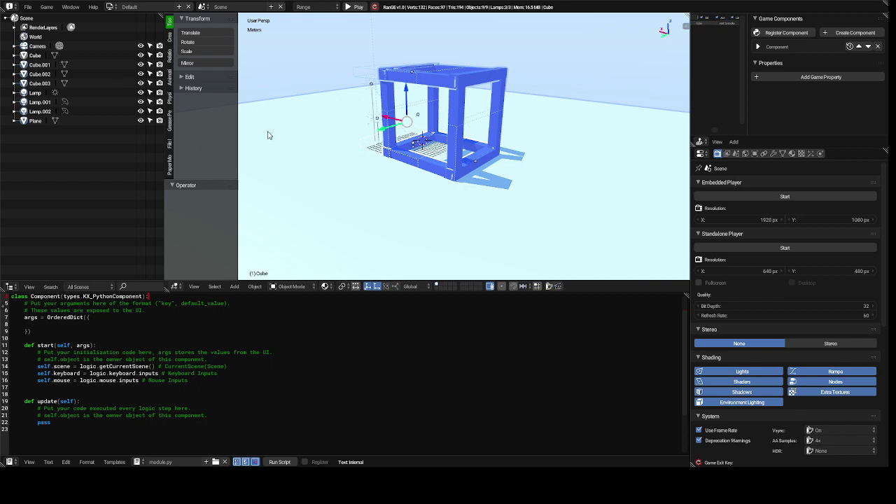
click(216, 77)
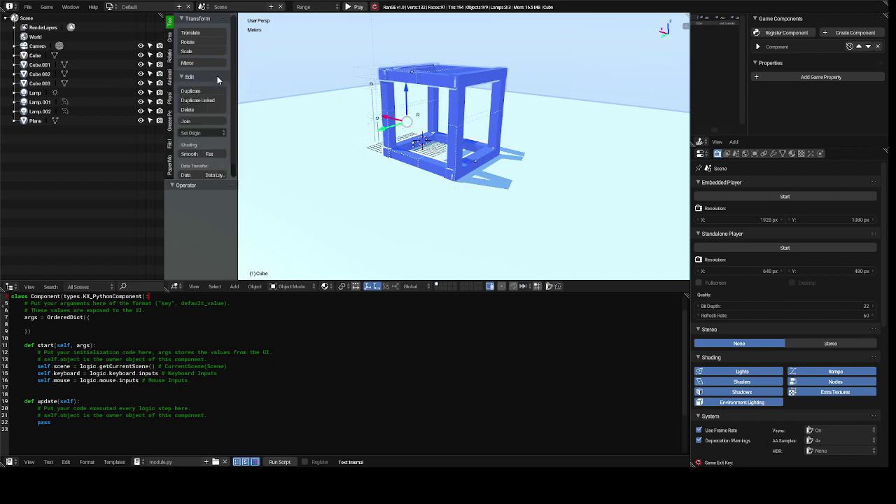
click(210, 122)
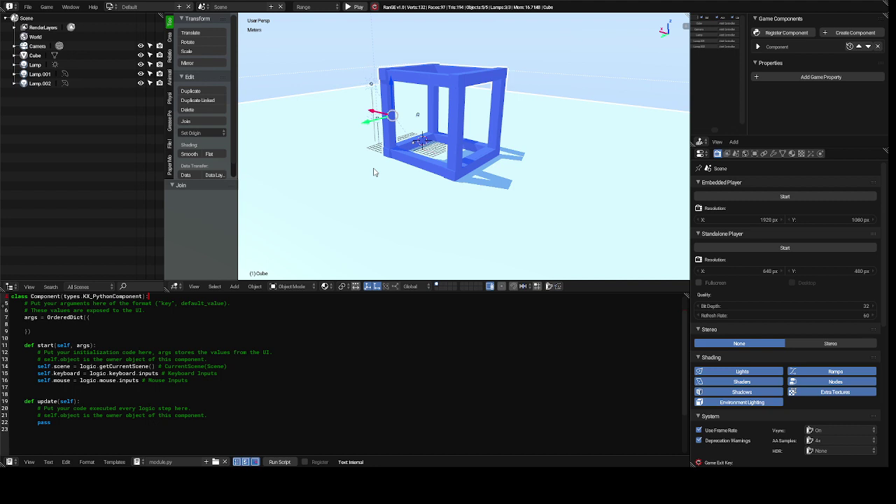
scroll(373, 172, up, 2)
scroll(373, 172, up, 5)
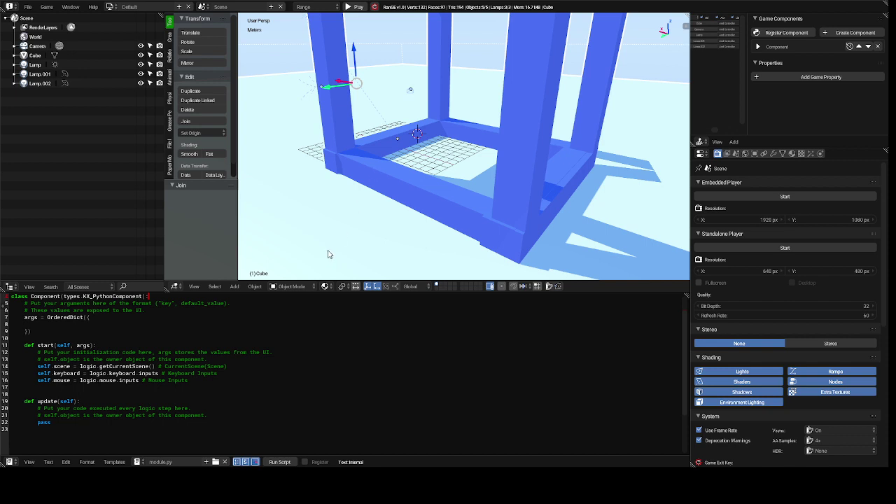
Step: Add a new cube mesh and move it about -7 m along the X axis, inside the base frame
key(a)
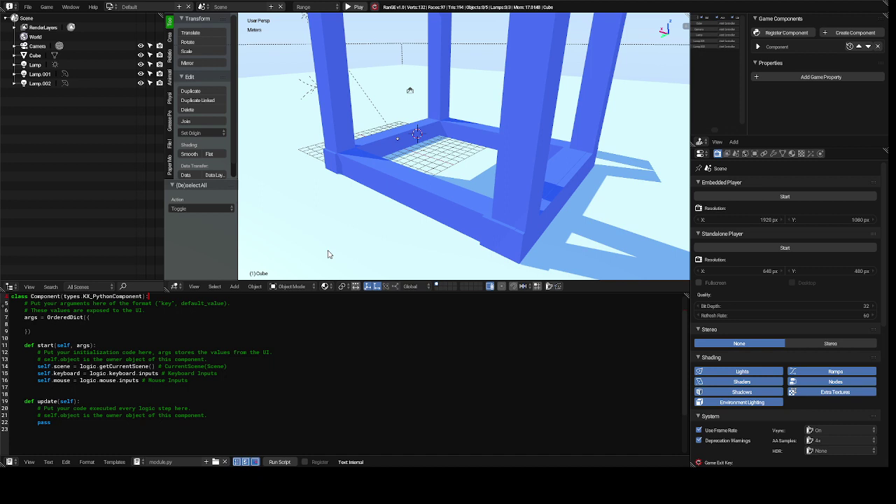
key(shift+a)
mouse_move(329, 254)
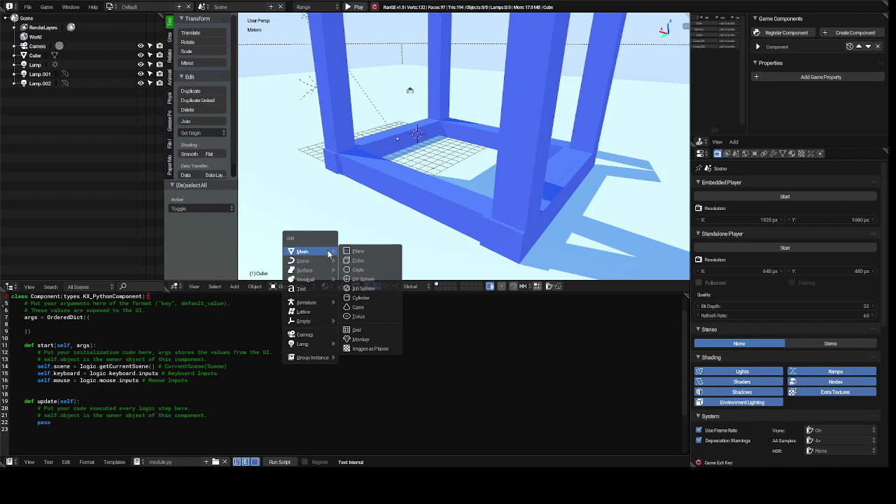
click(364, 261)
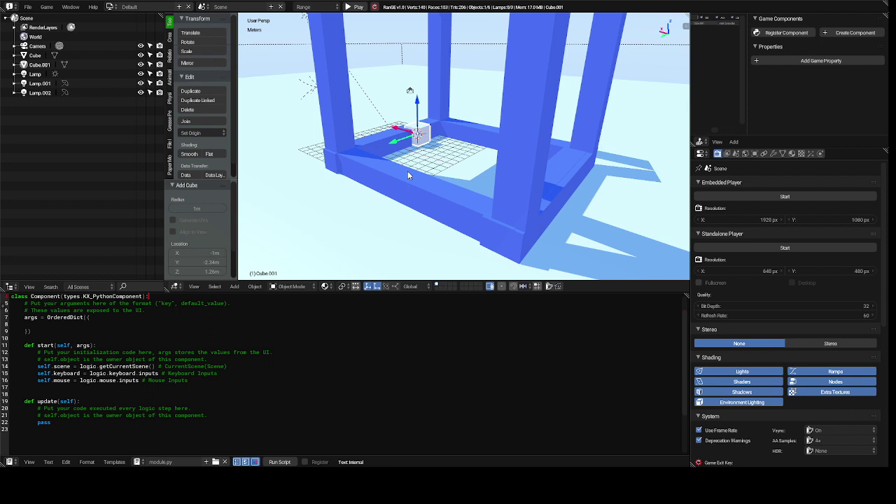
key(g)
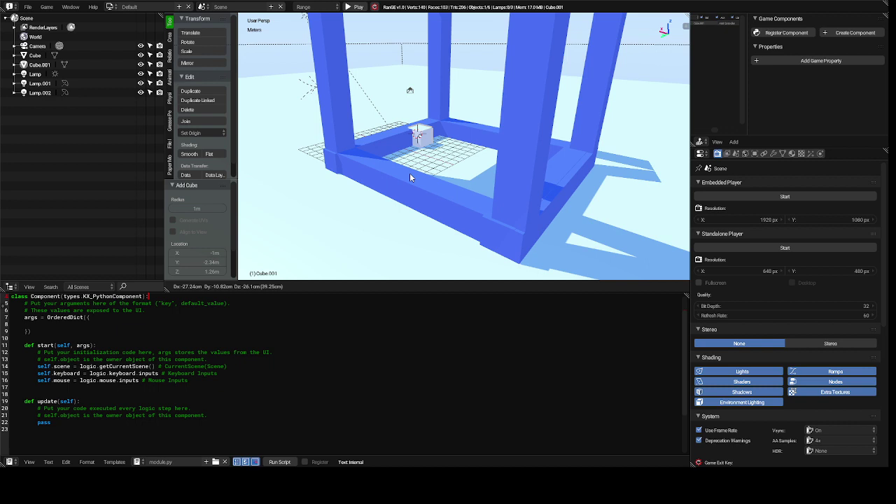
click(410, 173)
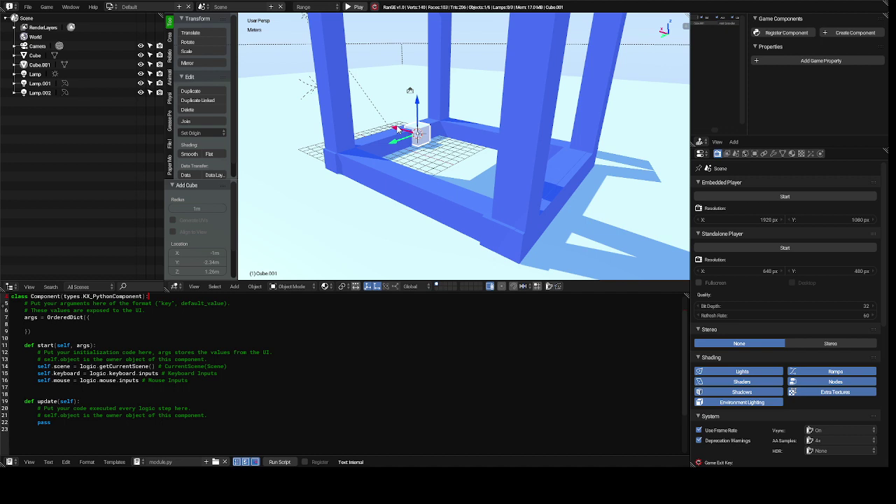
drag(396, 129, 446, 140)
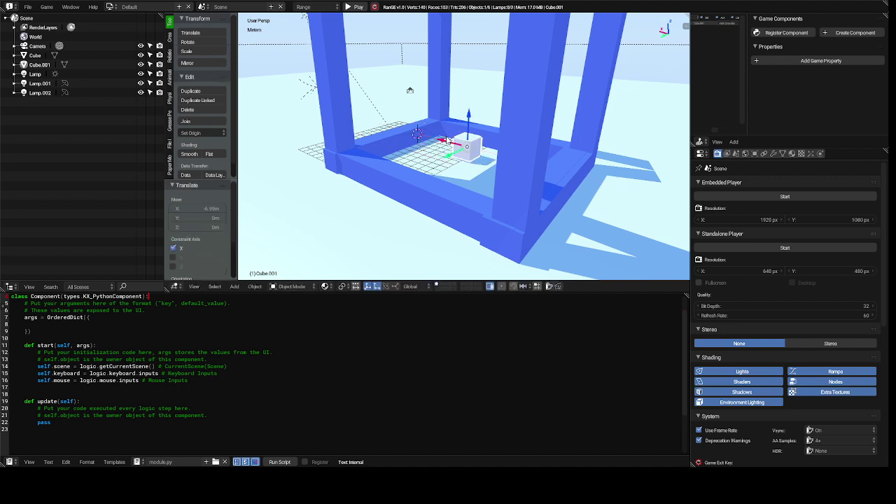
Step: Stretch the new cube along the Y axis by a factor of about 7.57 to form a crossbar
key(s)
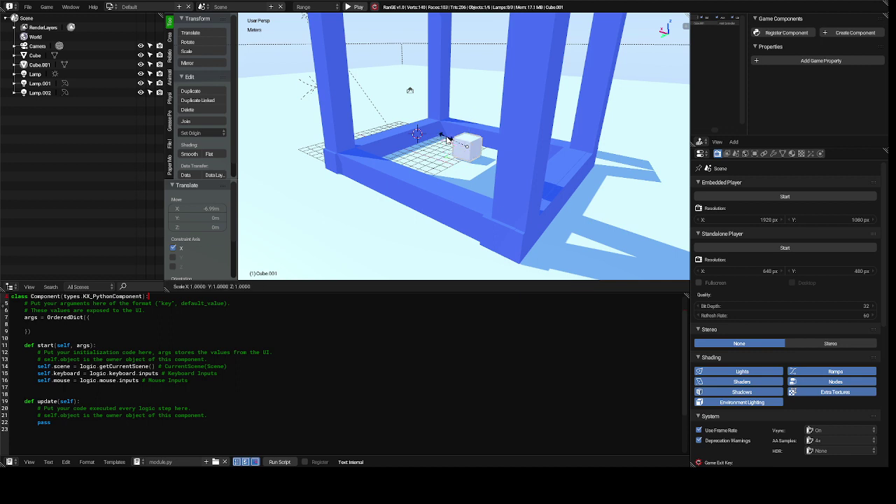
key(y)
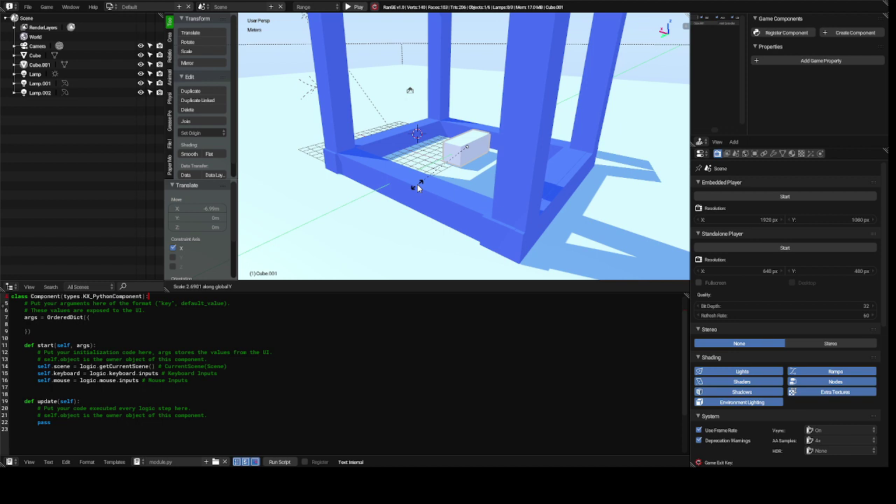
click(343, 273)
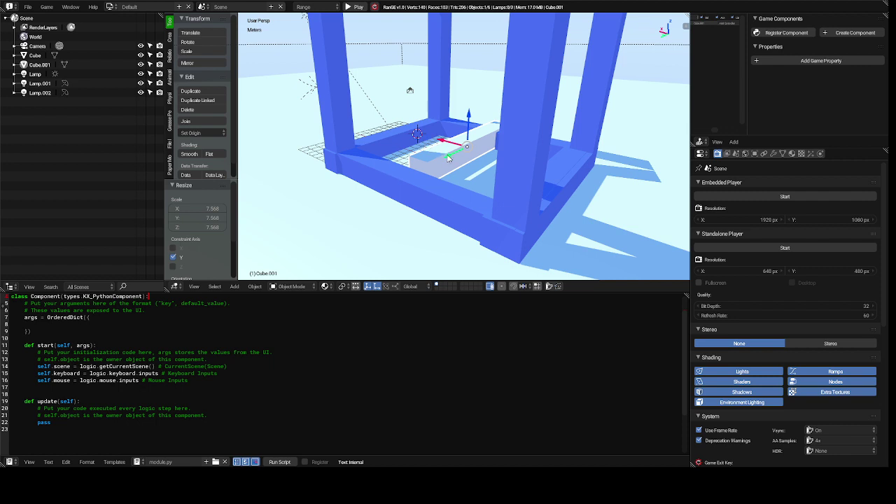
Step: Center the crossbar between the base frame's sides by shifting it about 2.74 m along Y and back about 0.67 m
drag(447, 159, 435, 174)
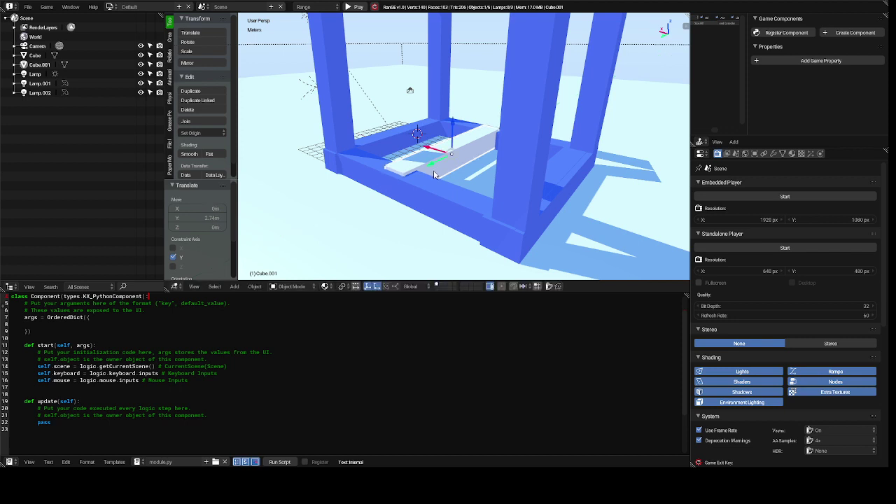
middle_drag(433, 170, 435, 175)
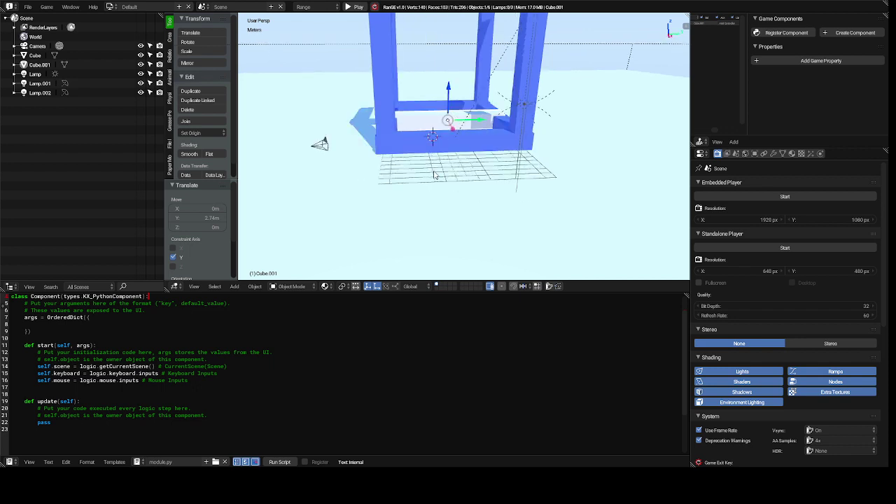
middle_drag(434, 175, 434, 175)
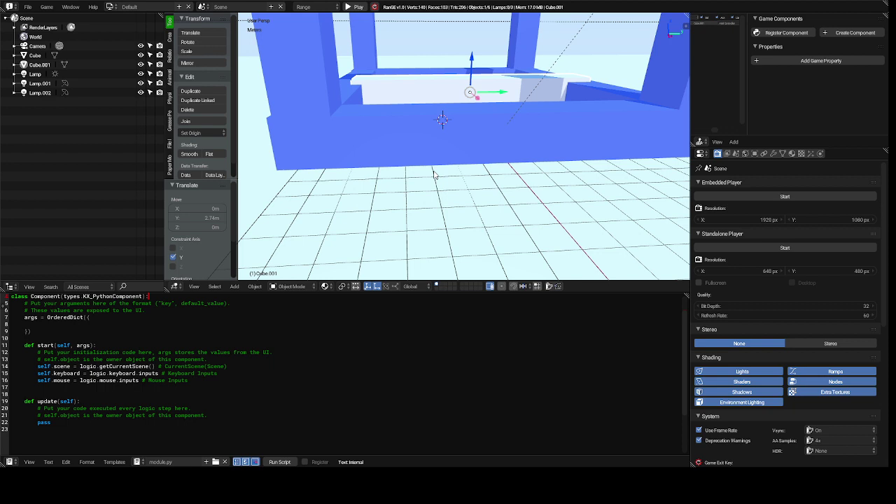
middle_drag(434, 175, 434, 175)
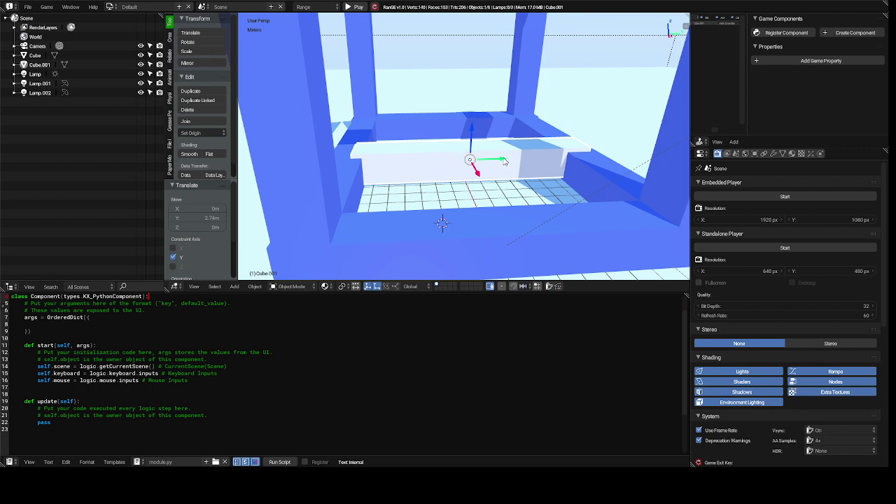
drag(502, 161, 492, 163)
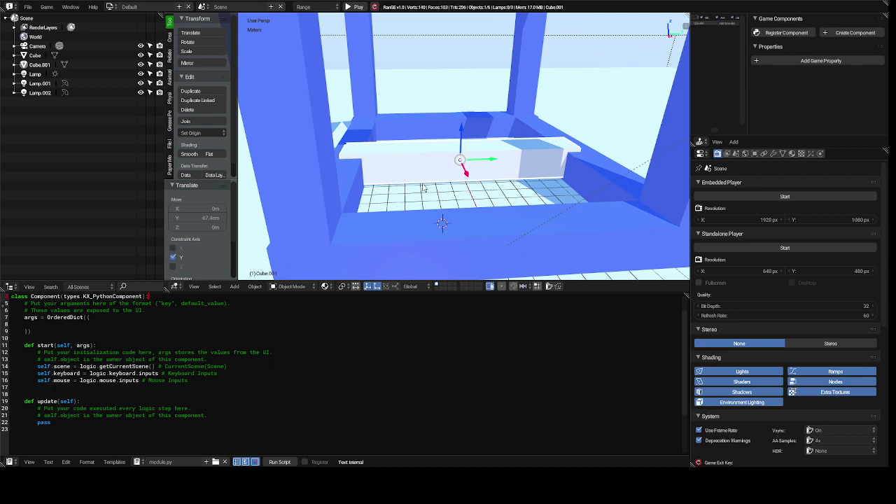
Step: Select the frame structure together with the crossbar, keeping the crossbar active, and join them into one object
right_click(412, 244)
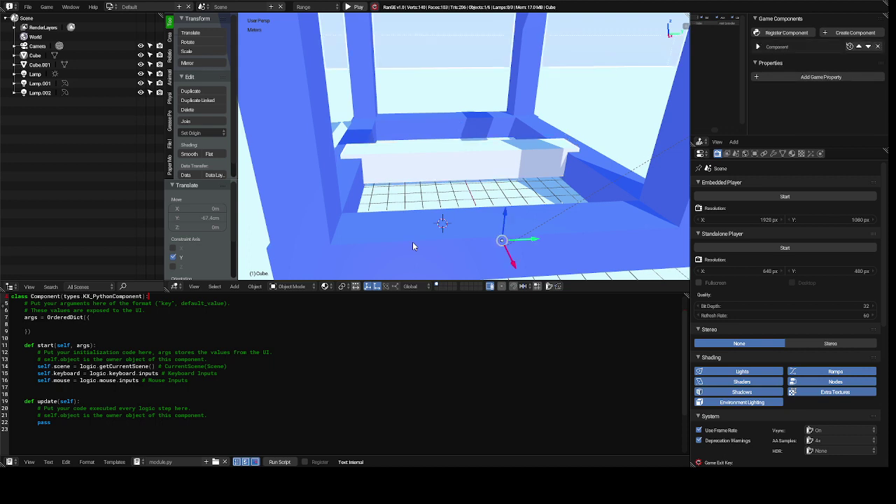
right_click(441, 156)
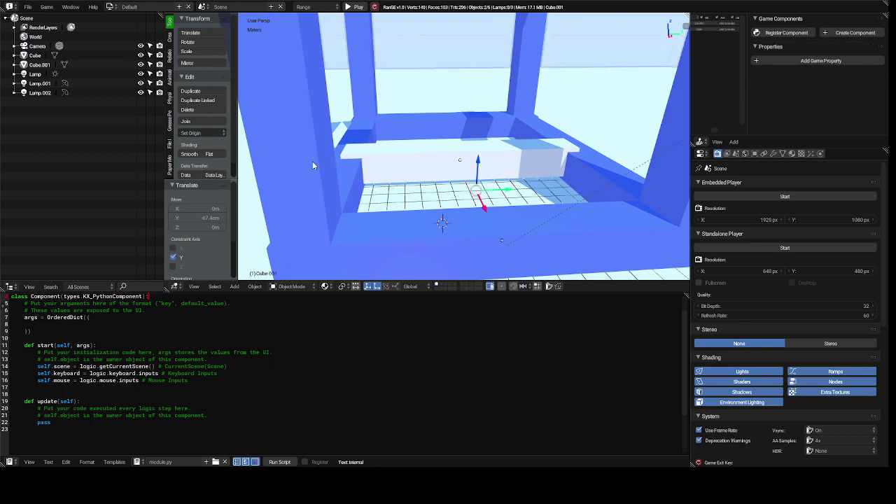
click(206, 121)
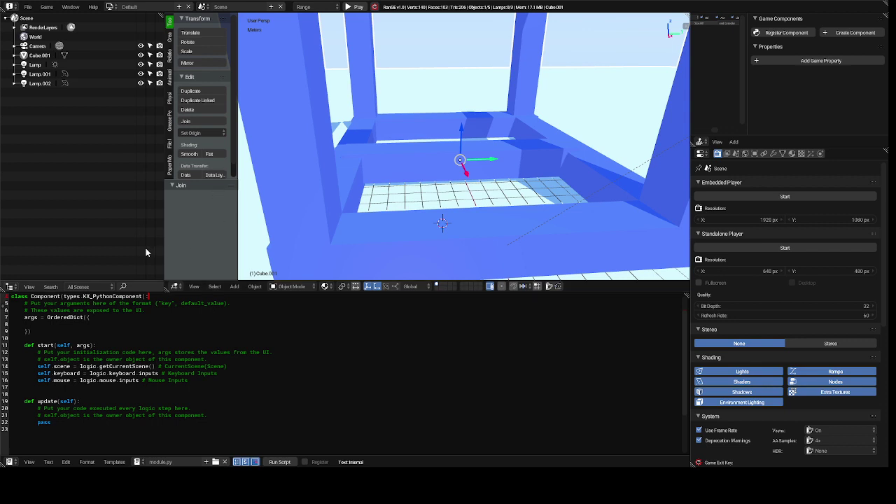
Step: Browse the Documents, Pictures, Desktop, new obj folder and more 3d models folders for a Wavefront OBJ to import, and leave without importing
click(29, 7)
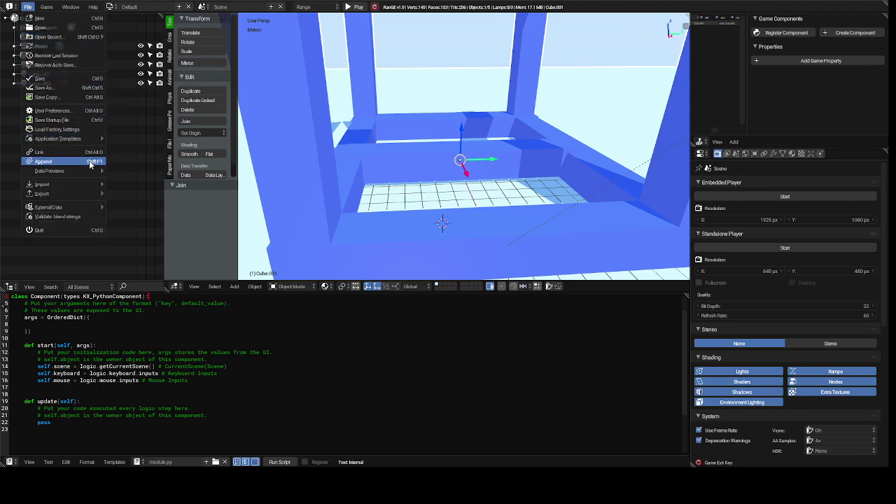
mouse_move(87, 170)
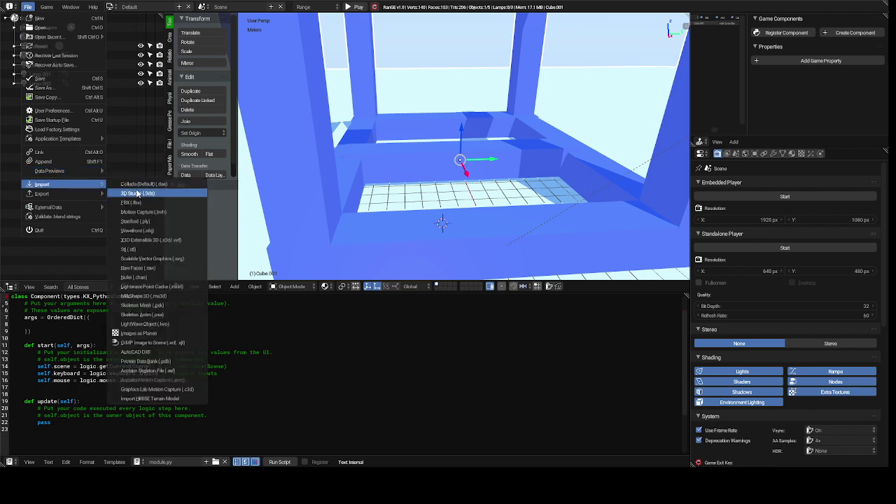
click(158, 232)
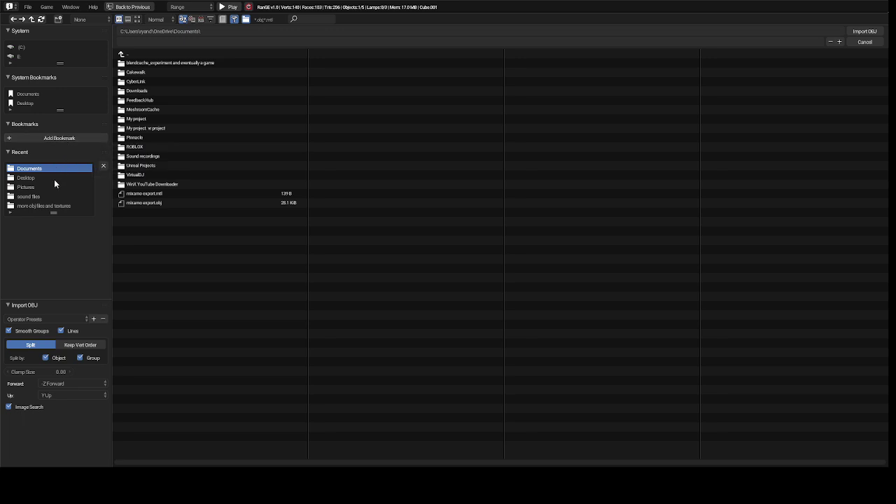
click(34, 187)
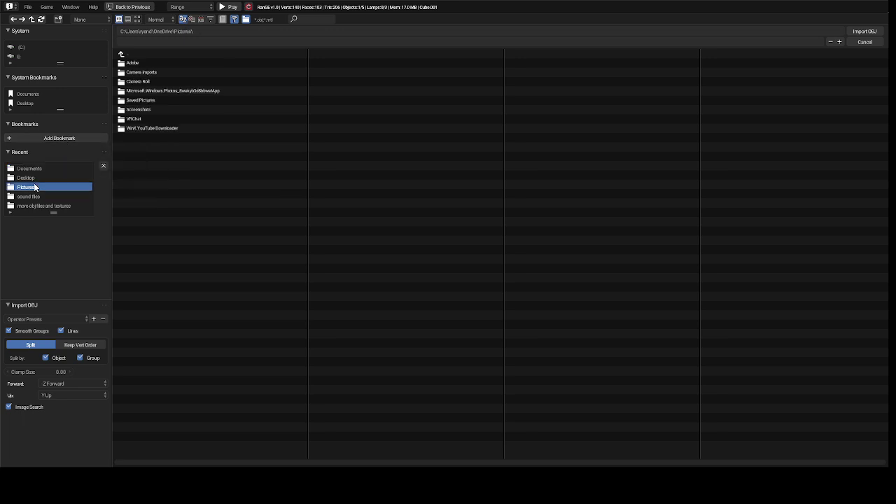
click(31, 179)
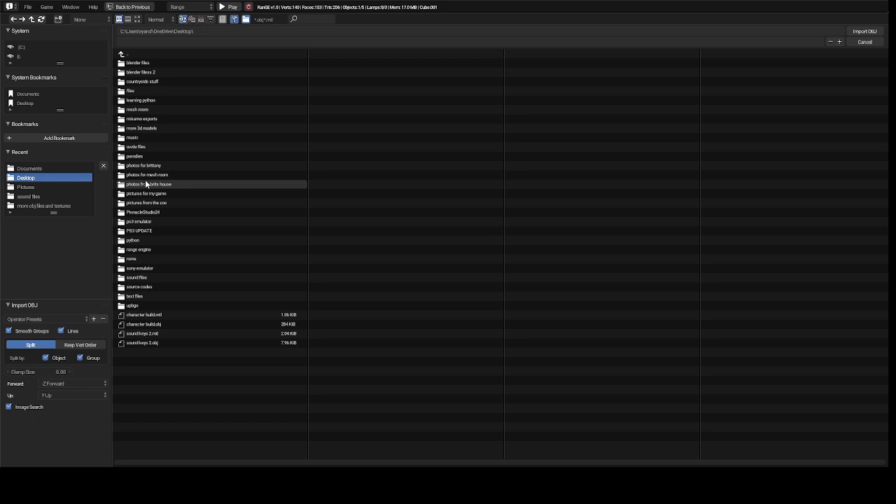
double_click(151, 91)
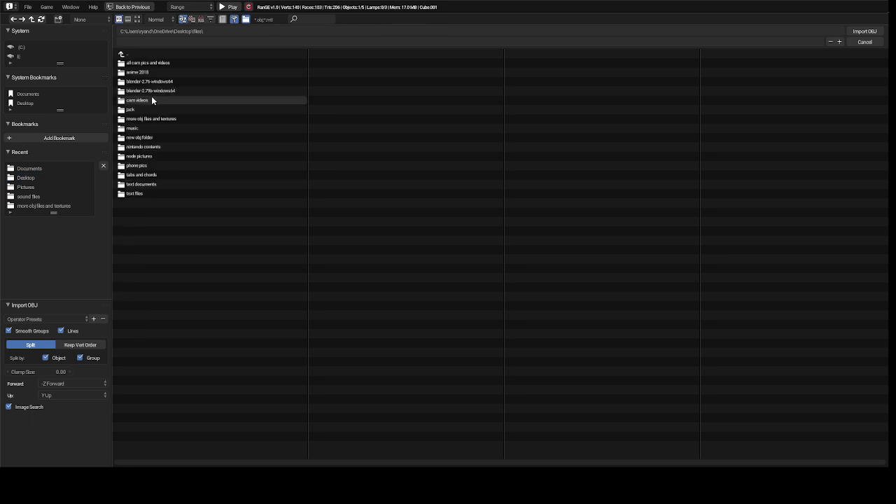
click(140, 138)
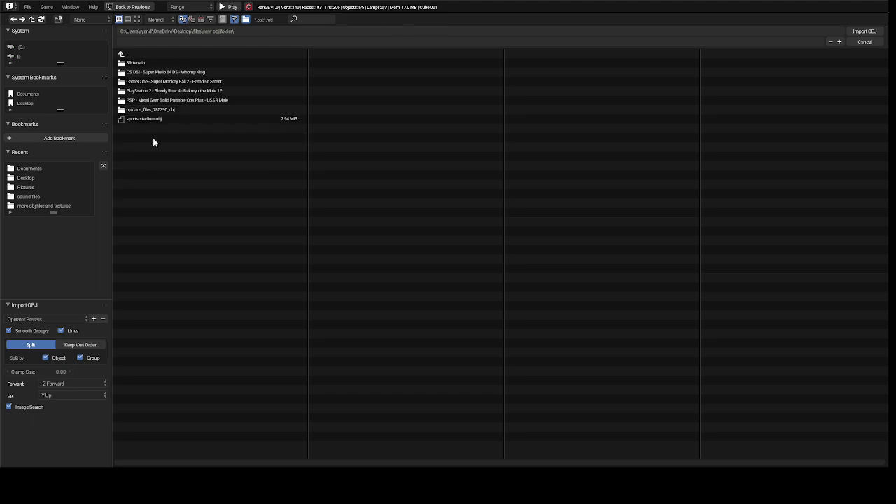
click(122, 55)
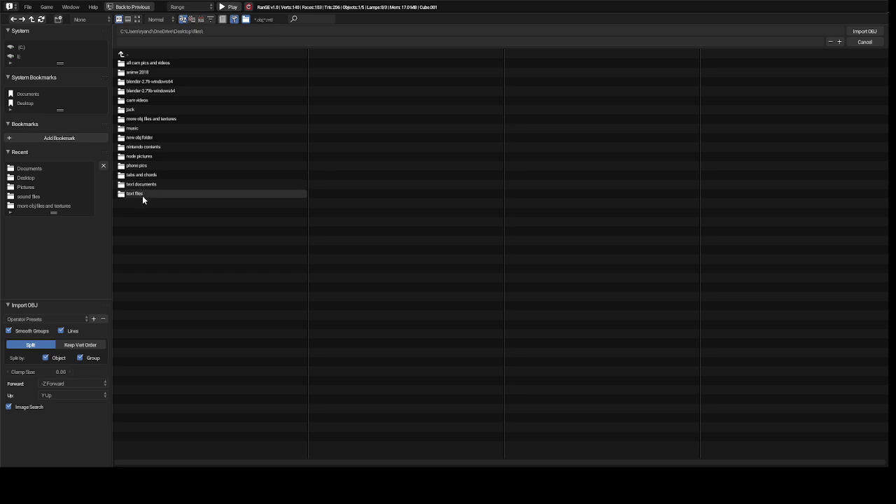
click(124, 56)
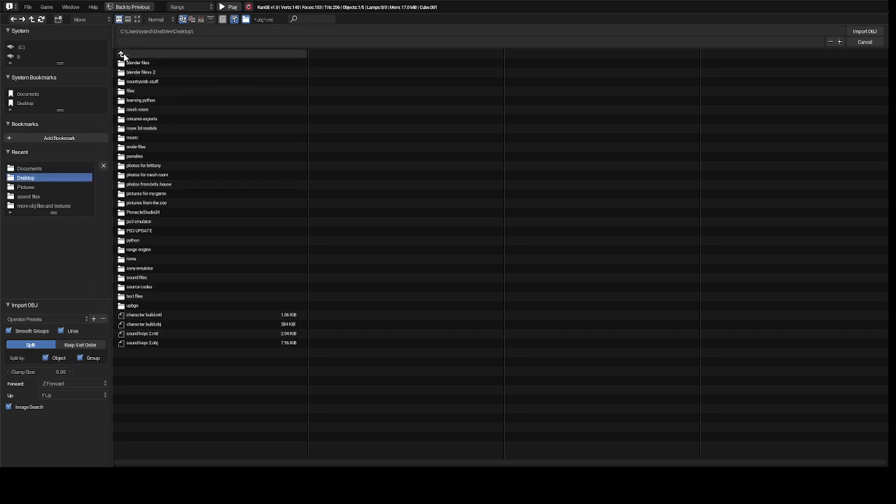
double_click(142, 128)
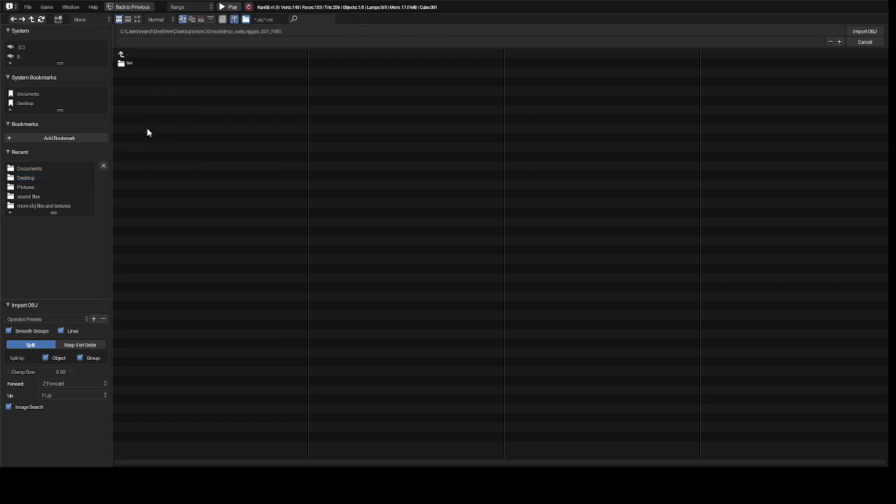
click(122, 54)
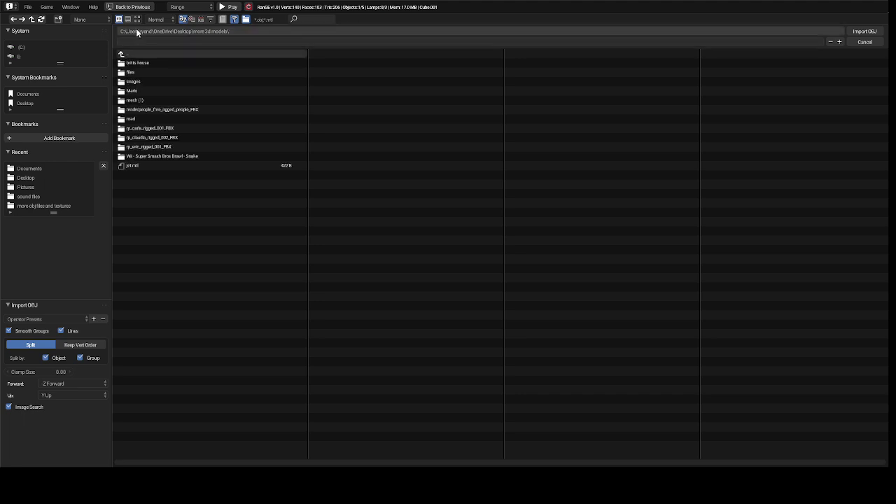
click(138, 20)
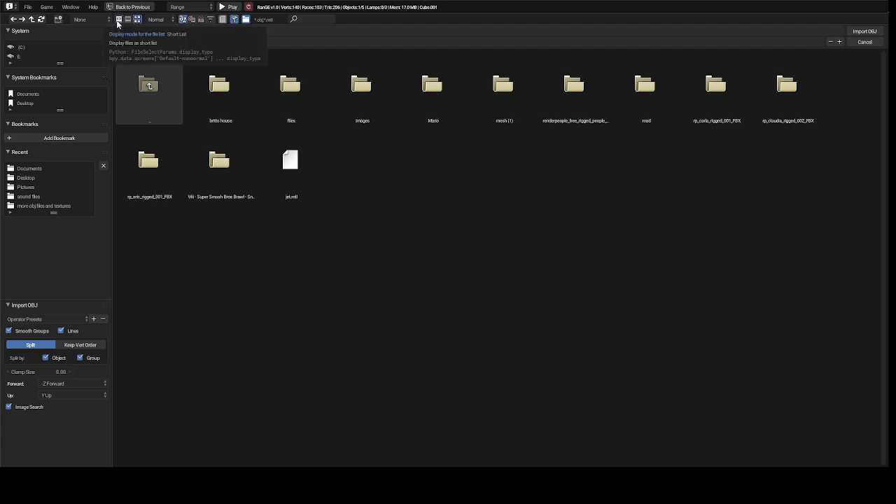
click(119, 20)
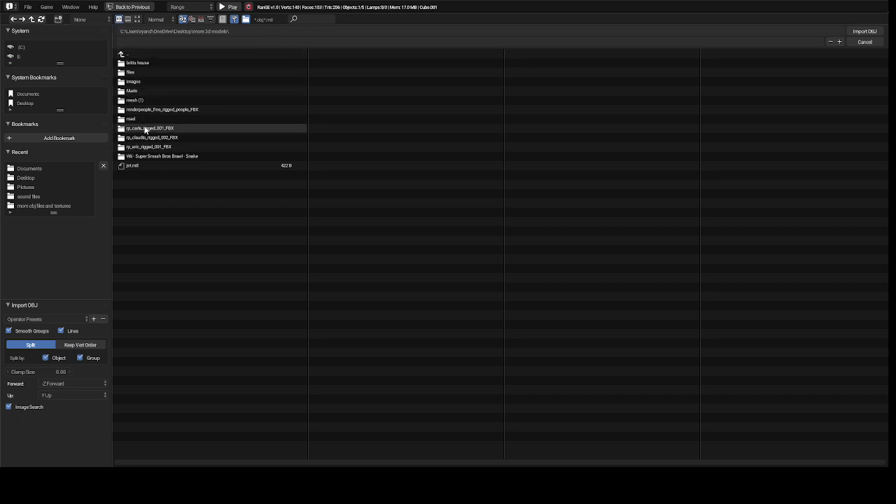
click(132, 9)
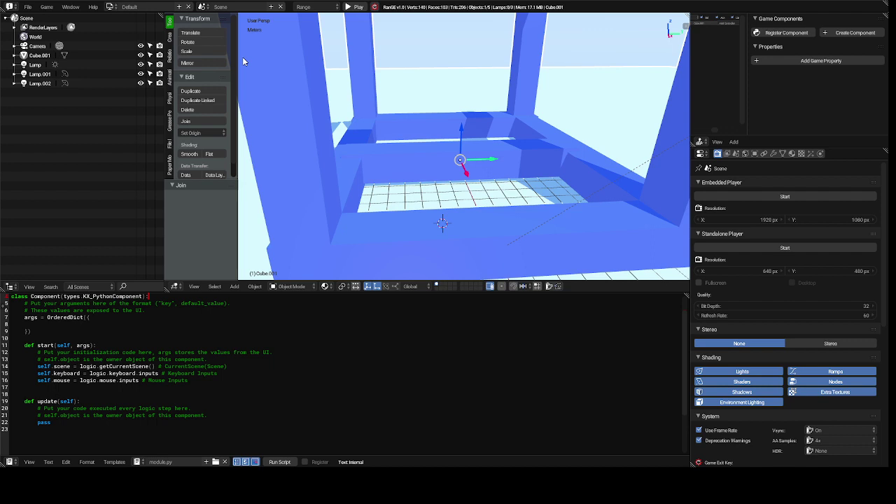
Step: Add another cube mesh and move it about -7.3 m along the X axis to the crossbar
key(a)
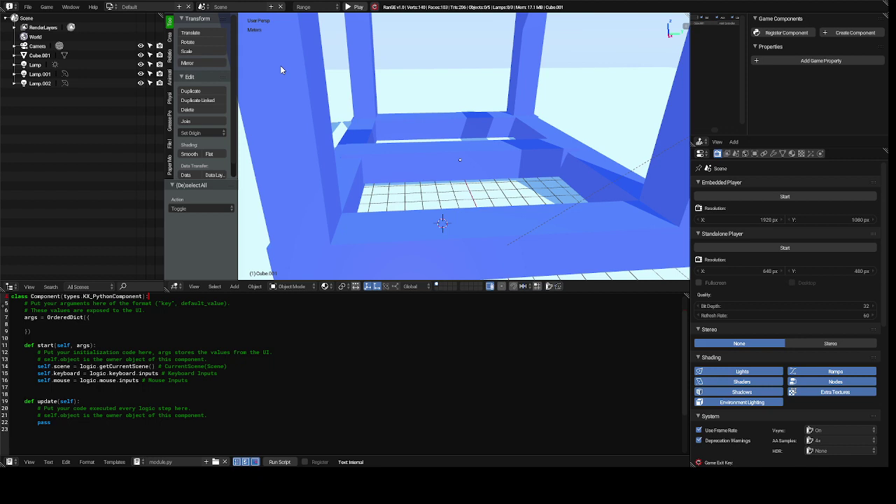
key(shift+a)
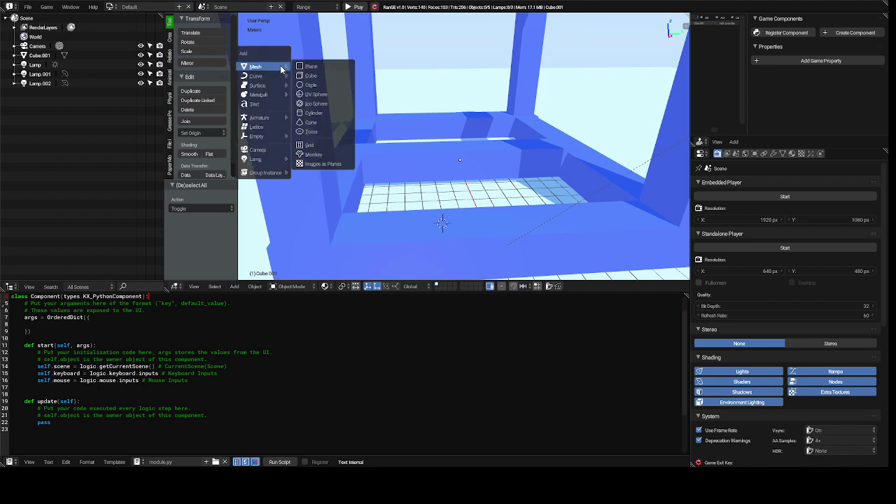
click(317, 76)
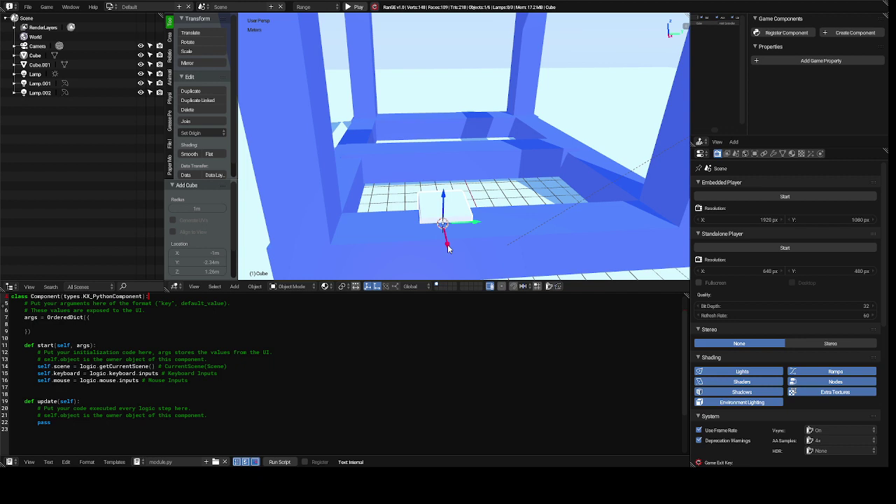
drag(448, 249, 413, 187)
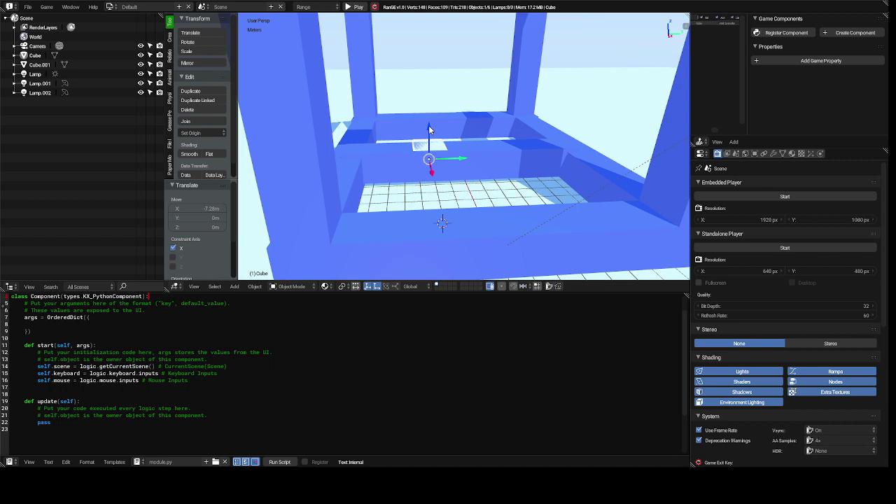
Step: Raise the cube about 2.66 m along Z, then shrink it uniformly to about 0.43 and stretch it about 3.16 times along Z
drag(430, 130, 417, 92)
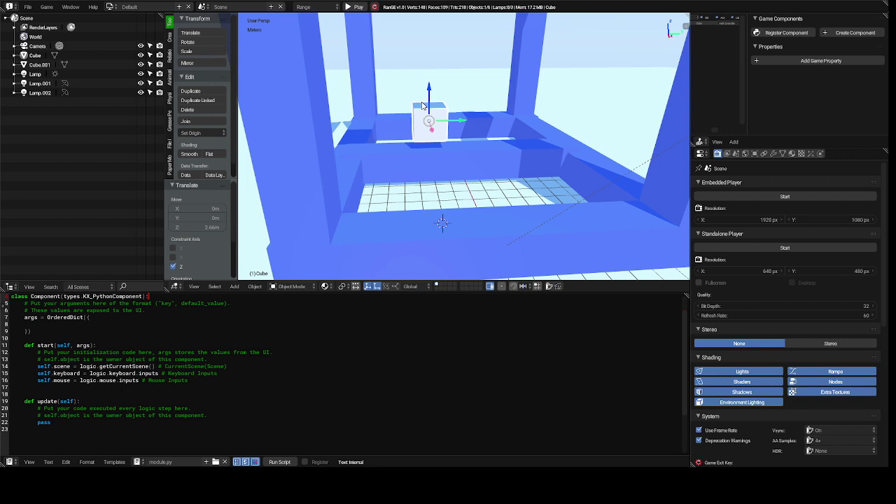
key(s)
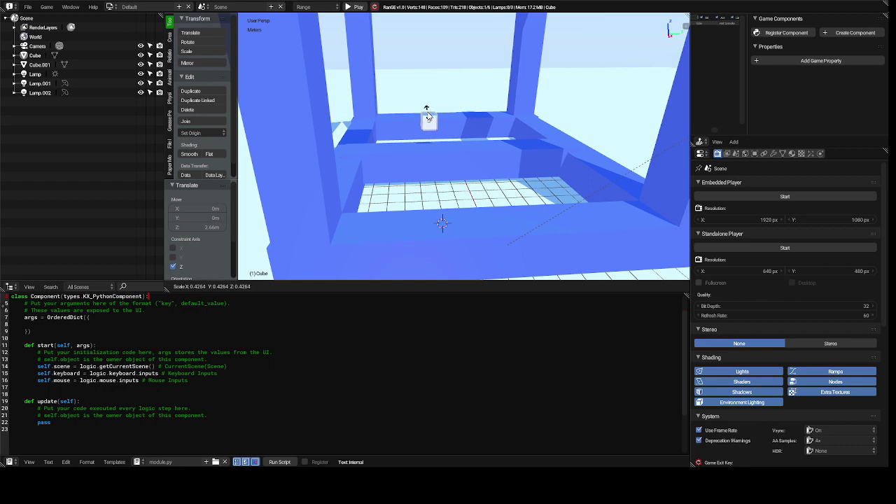
click(429, 117)
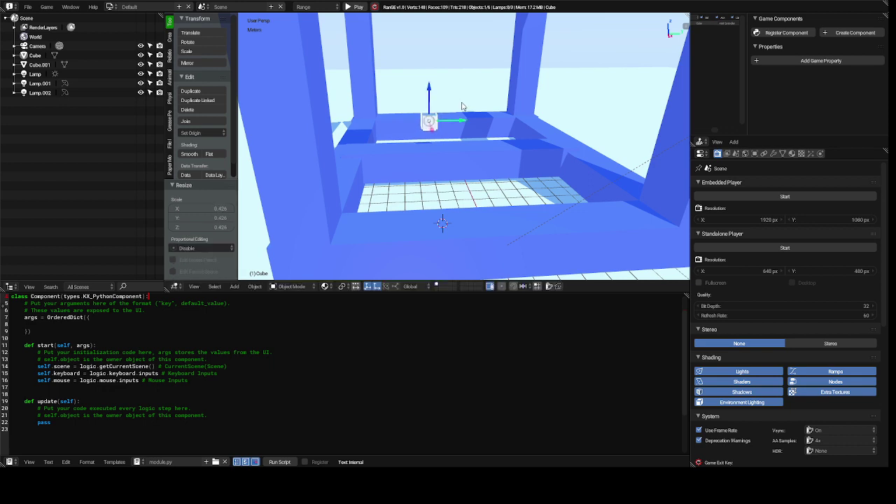
key(s)
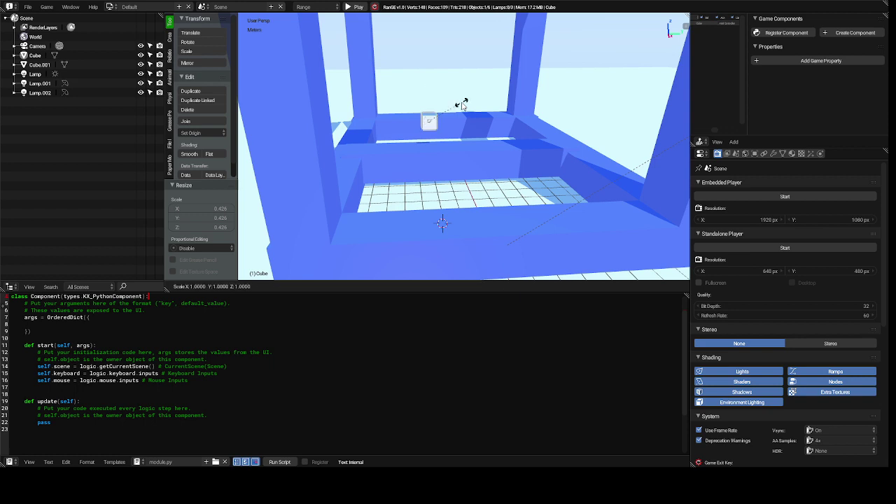
key(z)
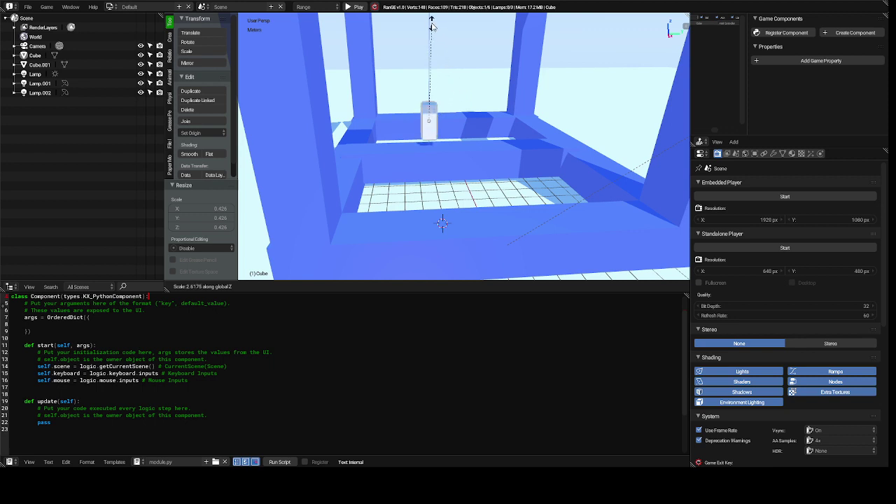
click(426, 268)
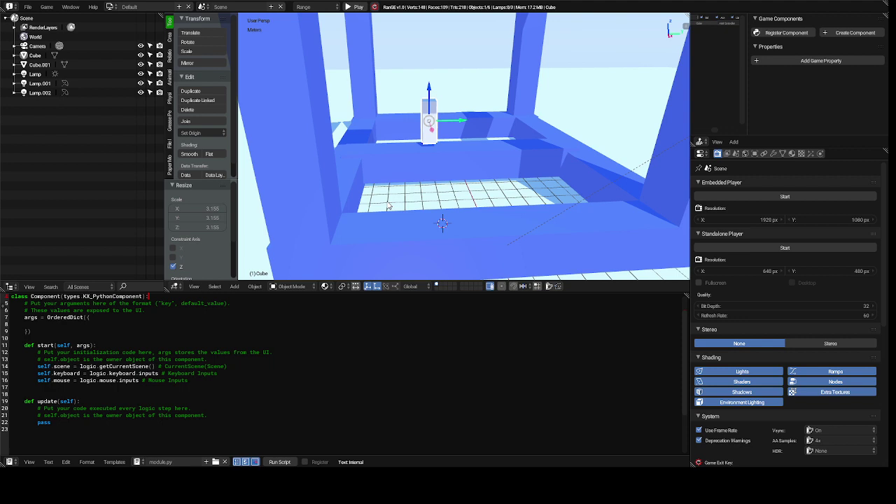
Step: Build a cross by duplicating the upright block in place, rotating the copy about -90° around X, and joining the two
key(shift+d)
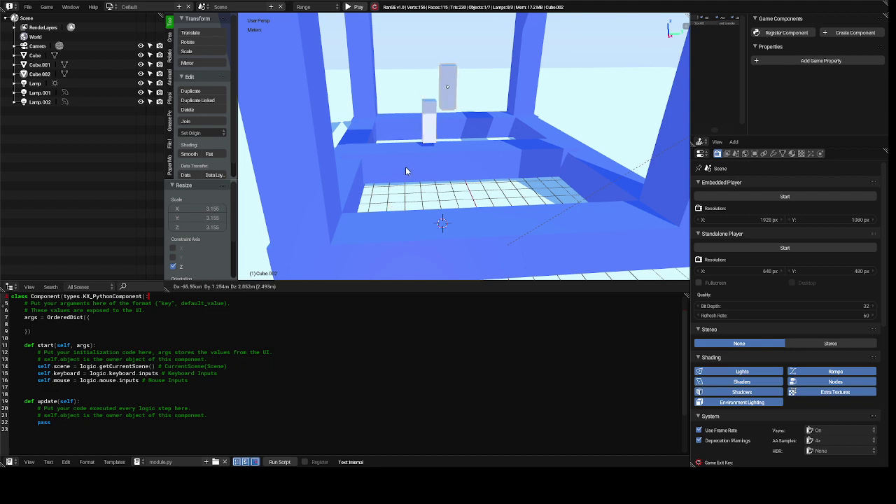
key(r)
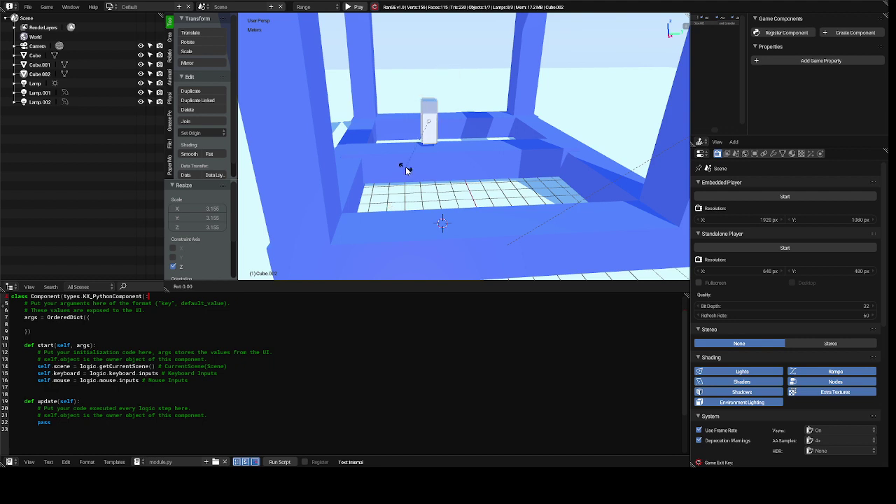
key(y)
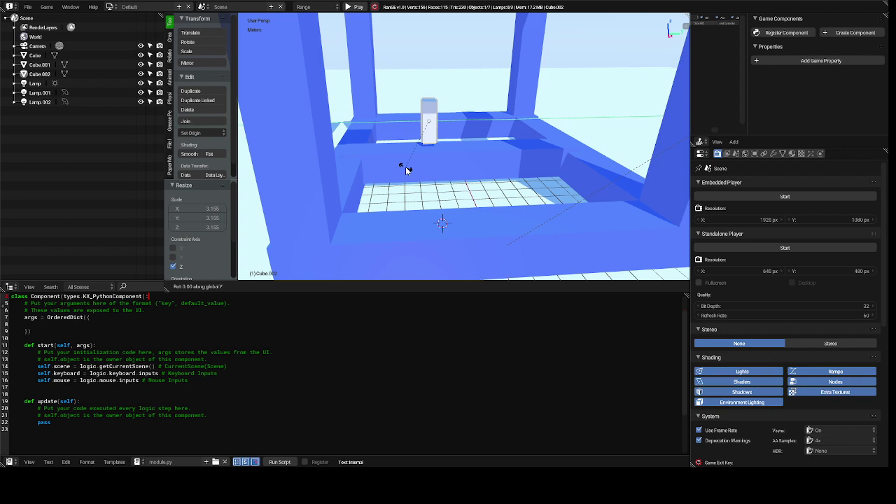
key(x)
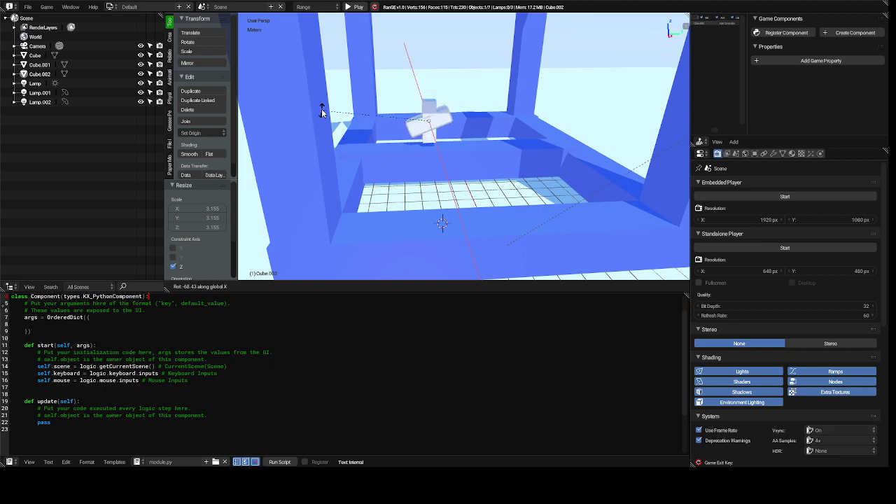
click(362, 89)
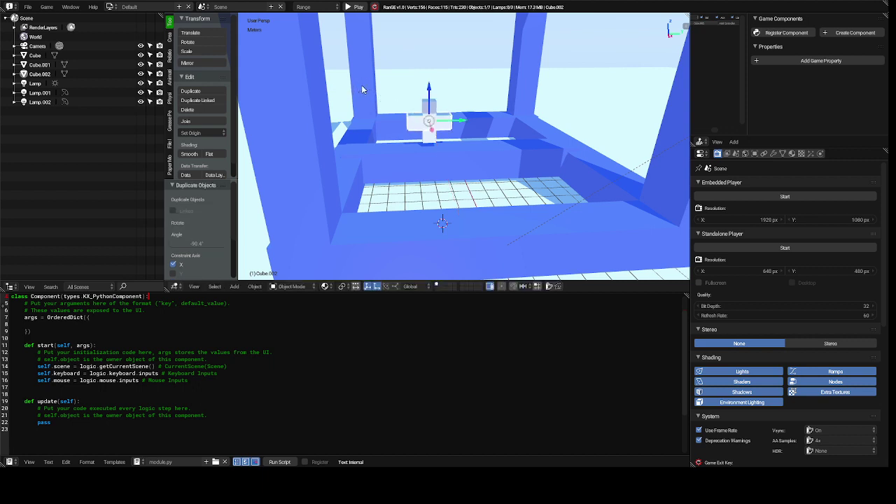
shift+right_click(424, 110)
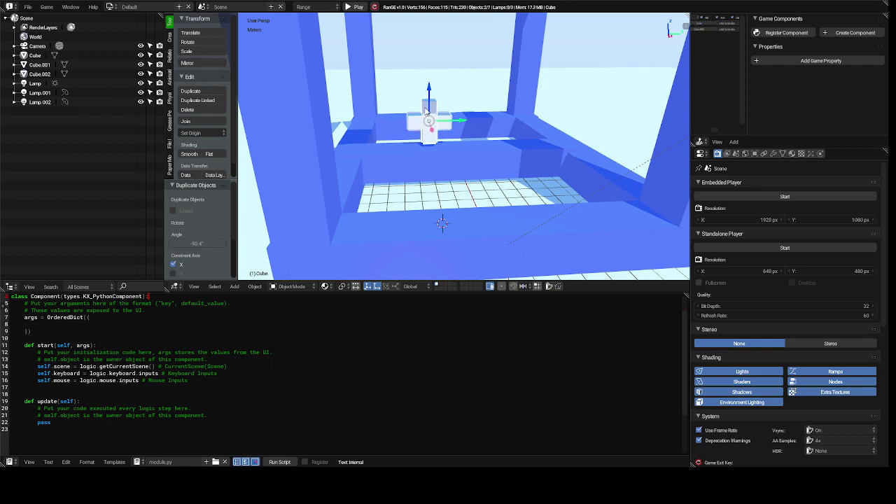
click(213, 123)
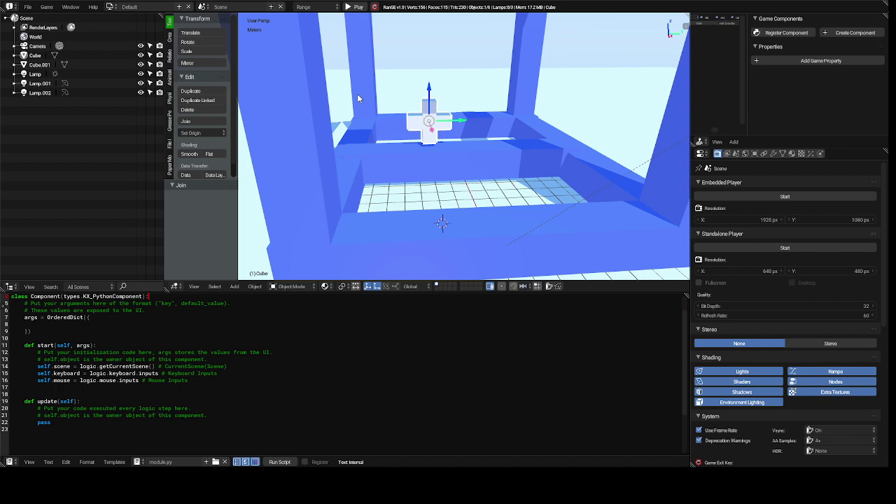
Step: Duplicate the cross three times along Y into a row of four, the first copy about 3.26 m away, the last offset about -9.65 m
key(shift+d)
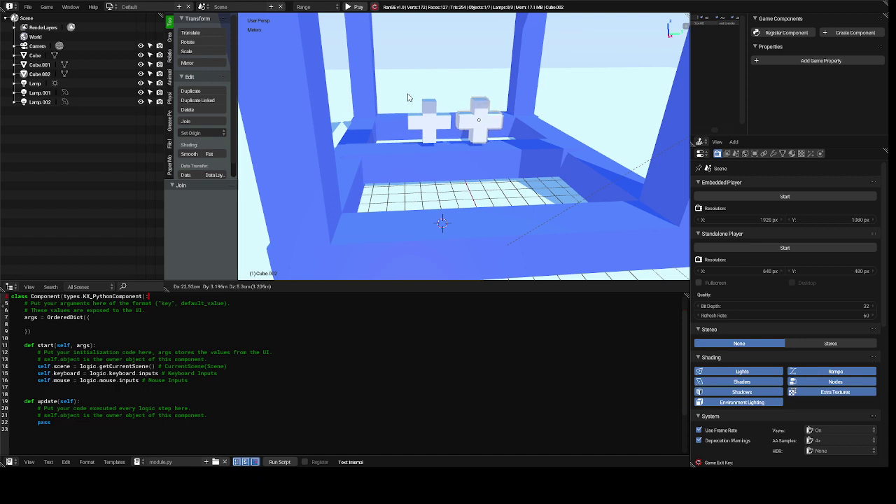
key(y)
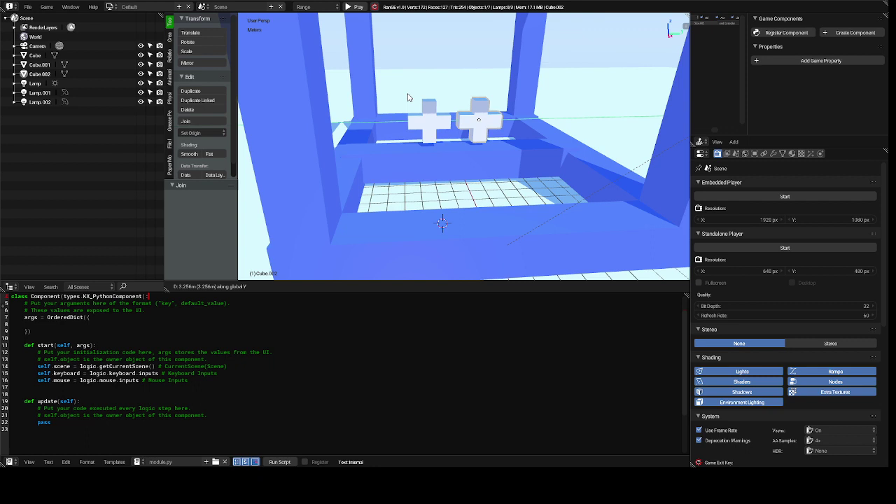
click(408, 97)
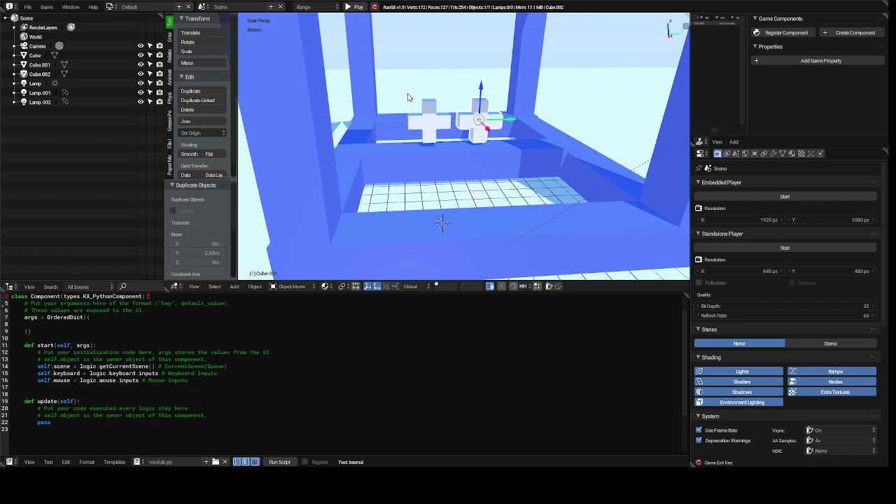
key(shift+d)
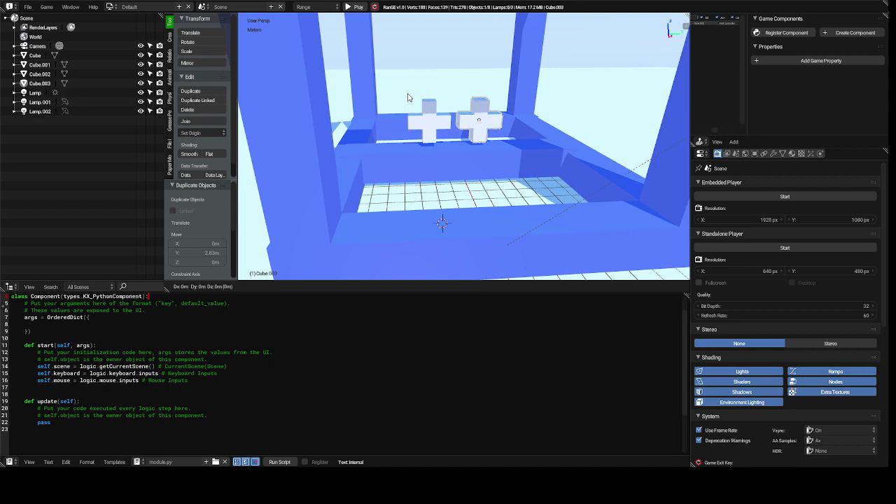
key(y)
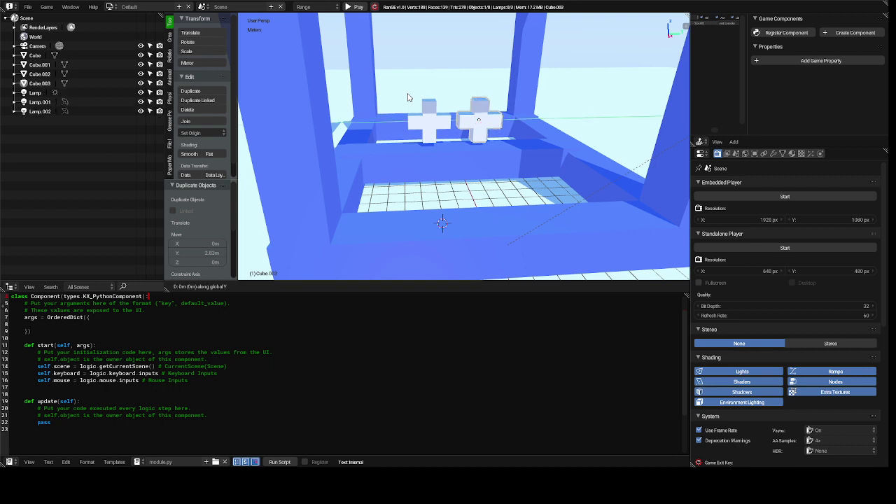
click(458, 97)
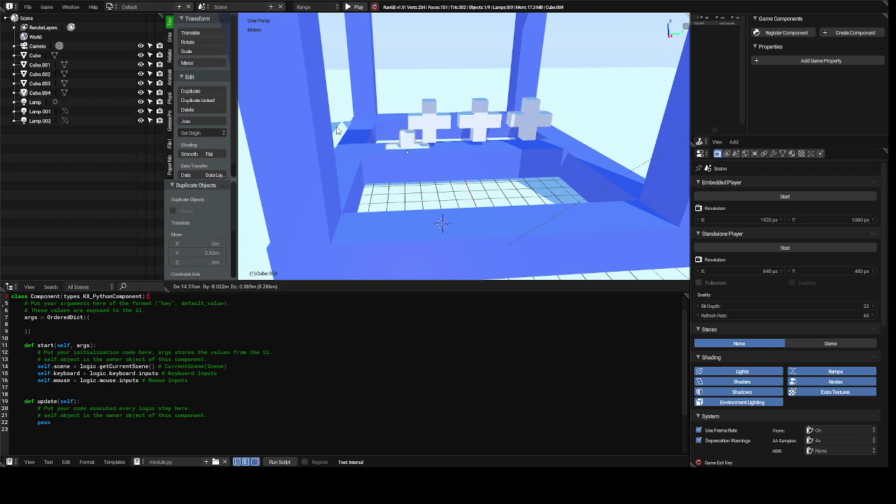
key(y)
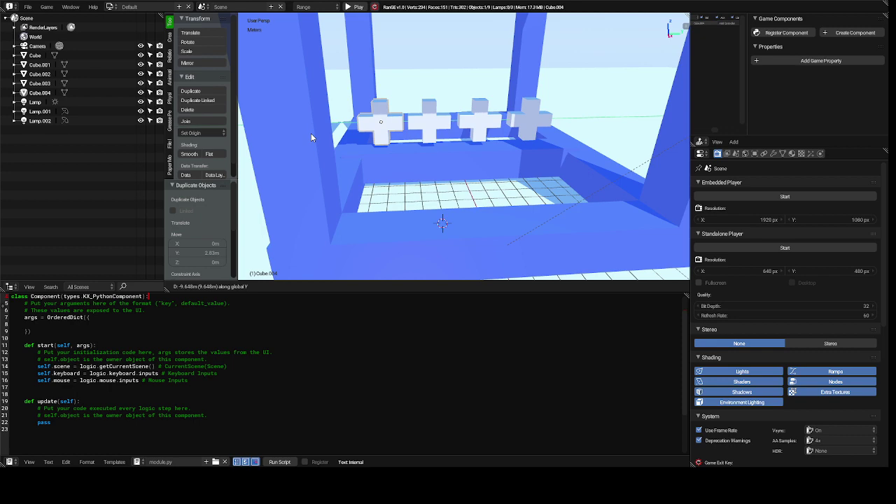
click(311, 138)
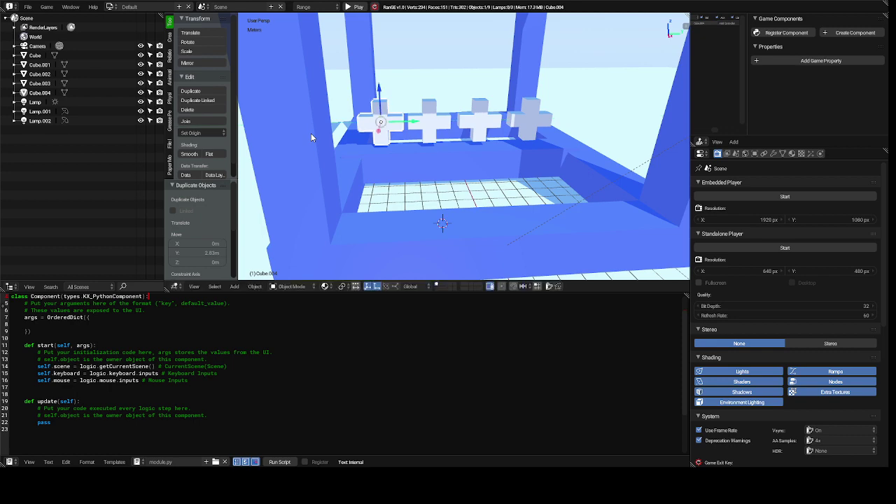
Step: Add a cylinder mesh with nothing else selected and move it about -23.6 m along the X axis, in front of the frame
mouse_move(311, 137)
middle_down()
mouse_move(350, 137)
mouse_move(312, 138)
middle_up()
scroll(312, 138, up, 4)
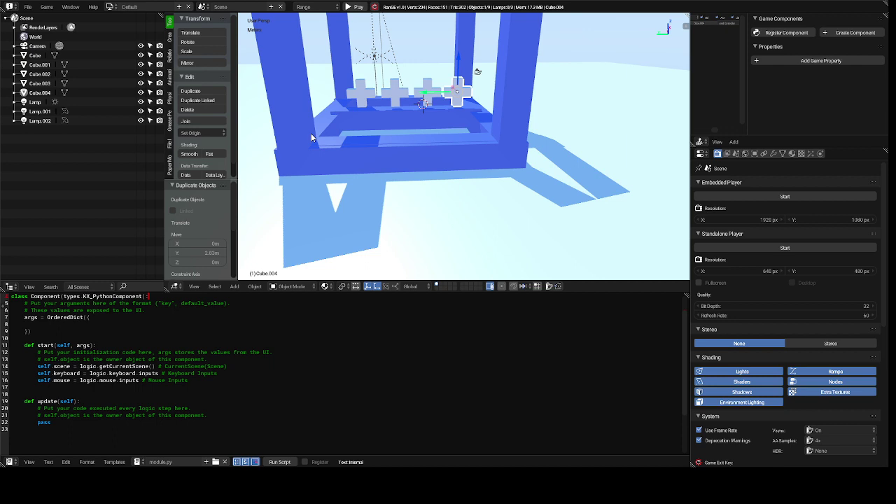
key(a)
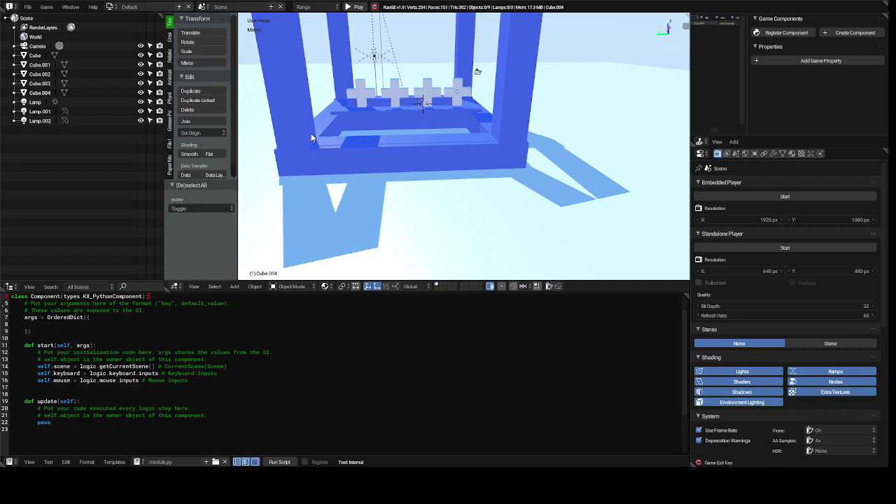
key(shift+a)
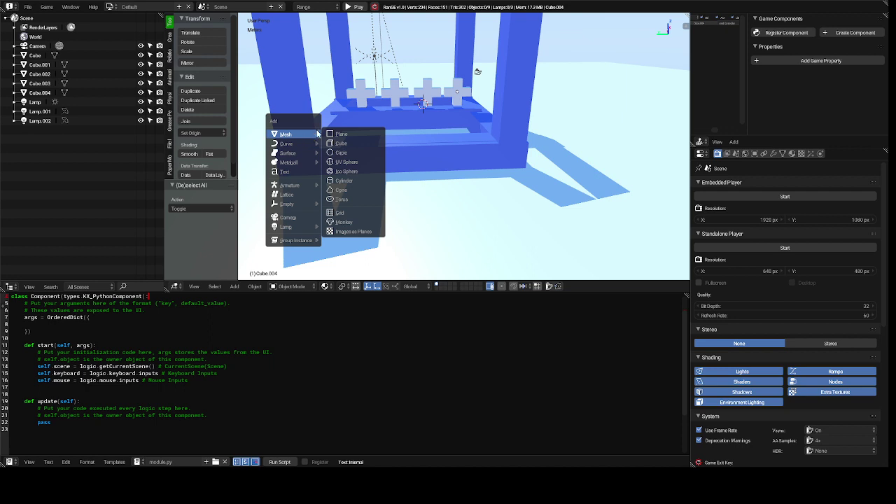
click(356, 181)
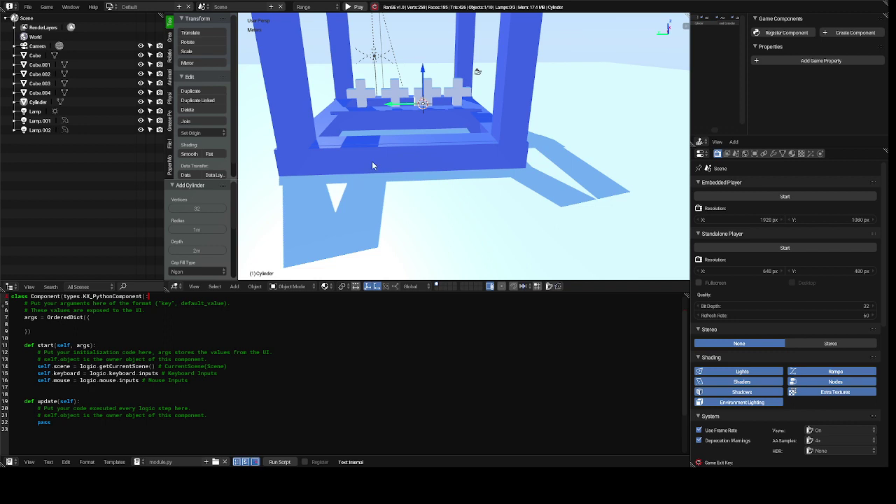
key(g)
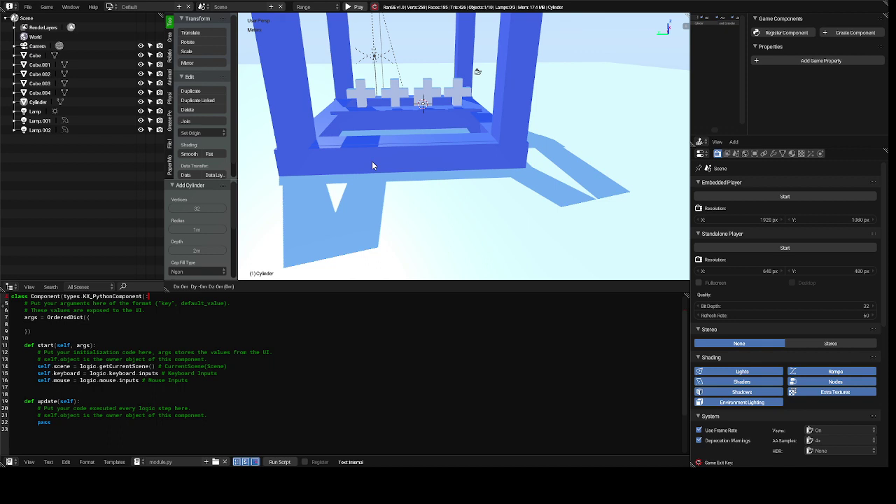
key(x)
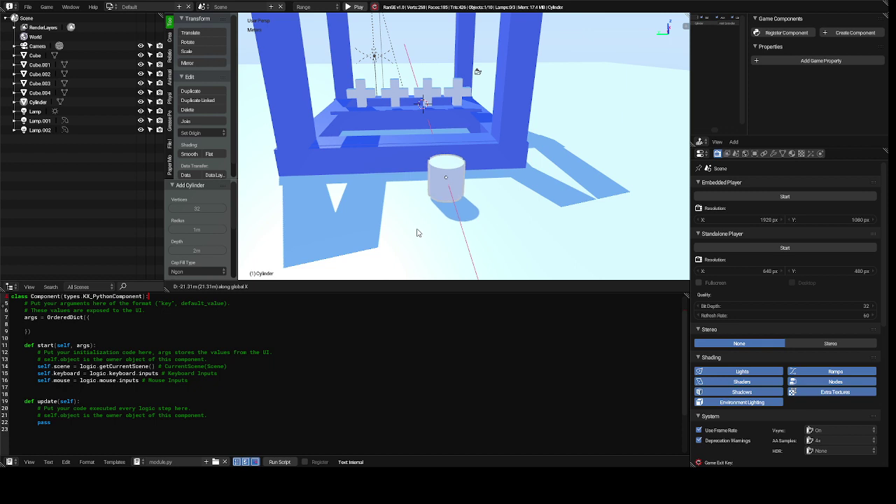
click(424, 253)
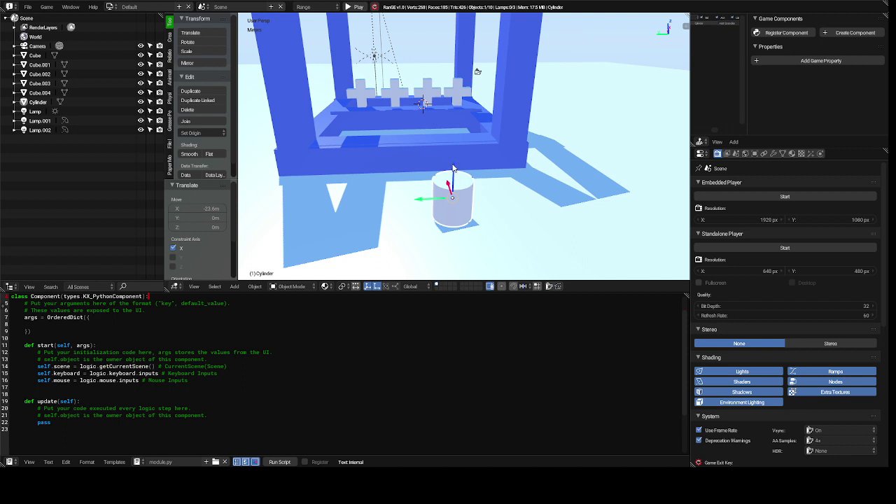
Step: Raise the cylinder about 2.13 m along Z and stretch it about 1.85 times along the same axis
drag(453, 168, 465, 131)
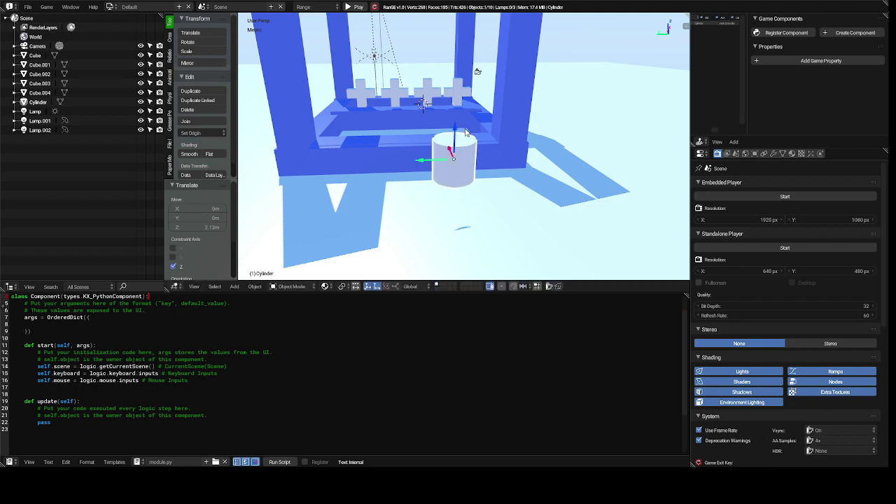
key(s)
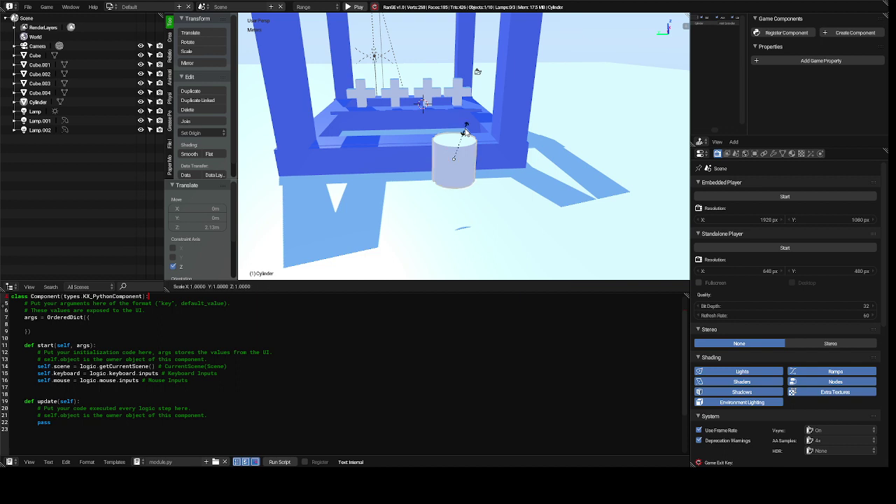
key(z)
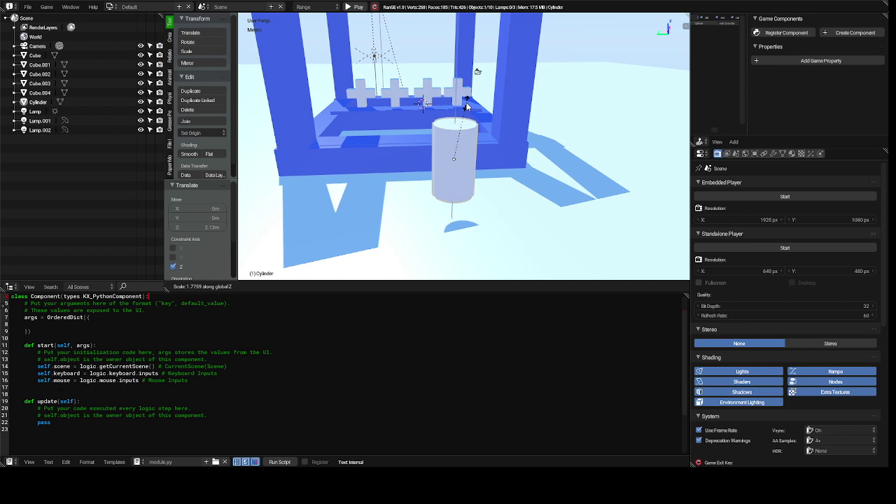
click(468, 105)
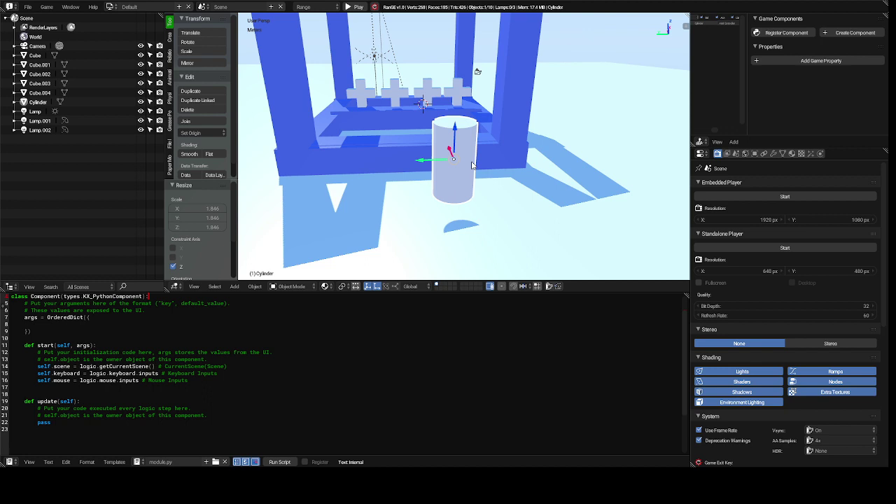
Step: Duplicate the tall cylinder and place the copy beside the original in the negative Y direction
key(shift+d)
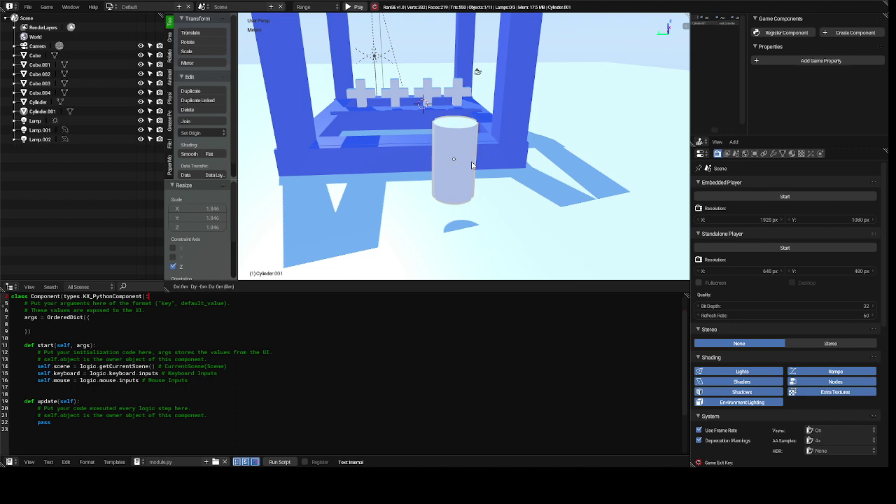
key(y)
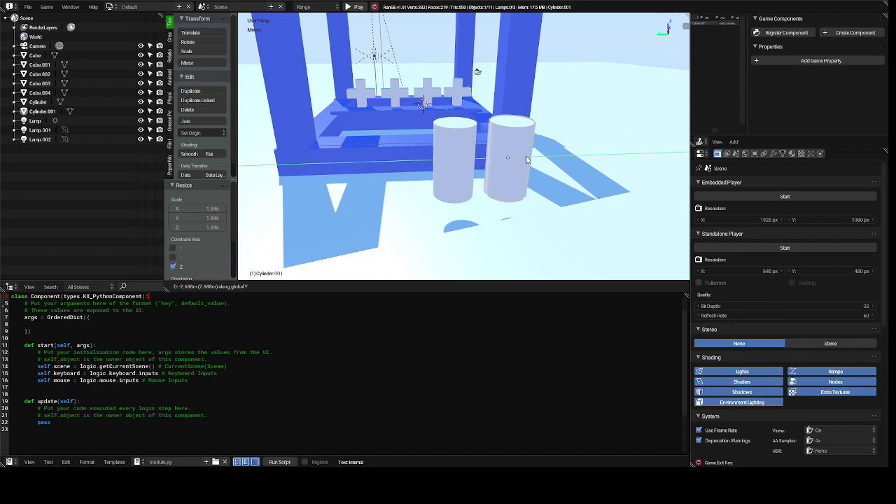
click(531, 159)
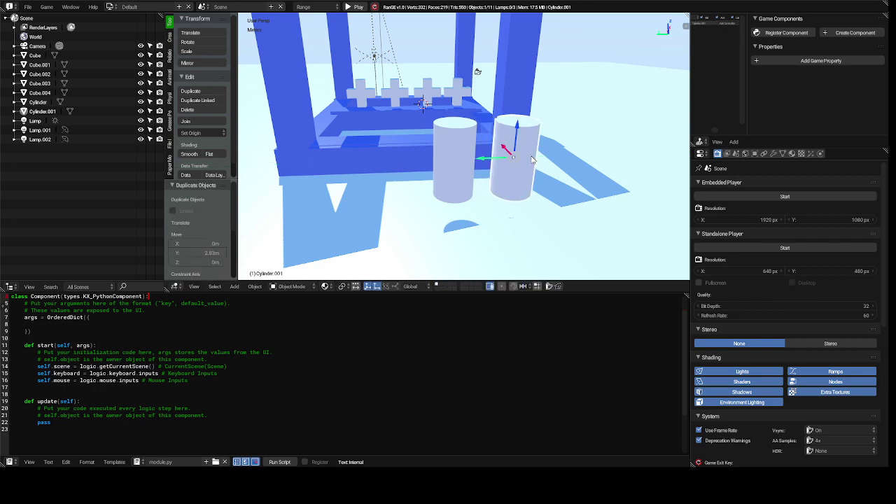
Step: Scale the copied cylinder down to about 0.583 and again to about 0.269, then stretch it about 3.27 times along Z
key(s)
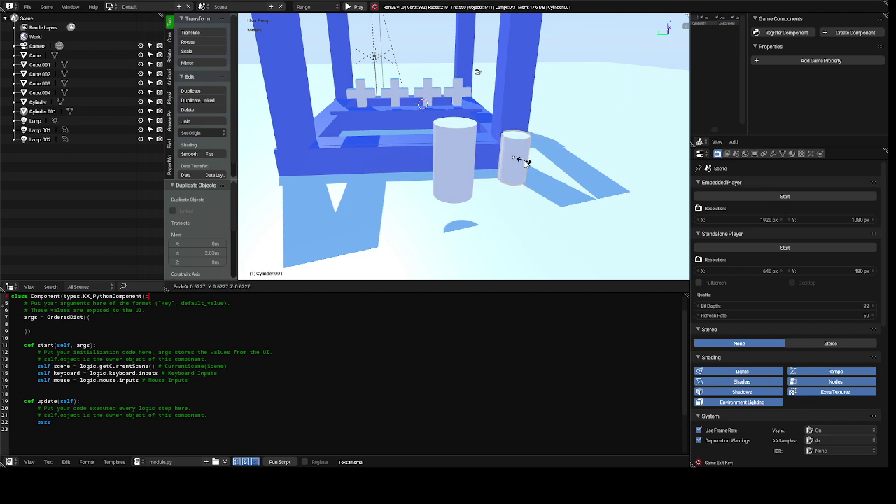
click(526, 162)
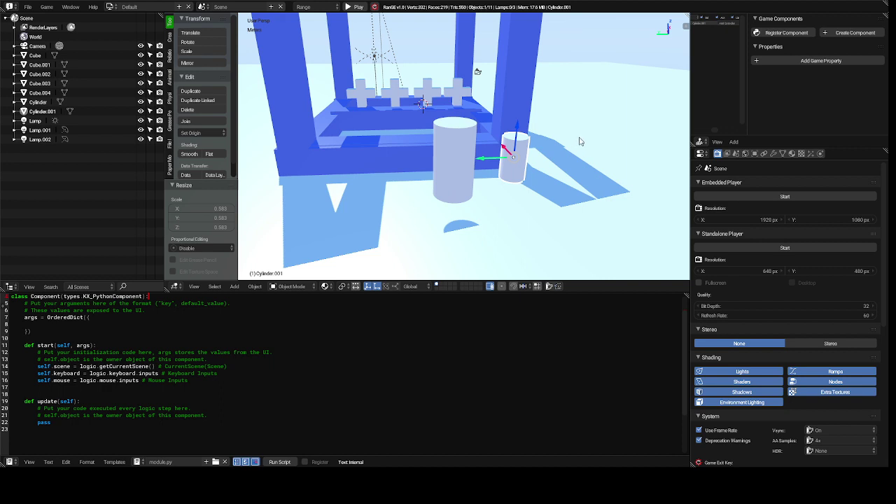
key(s)
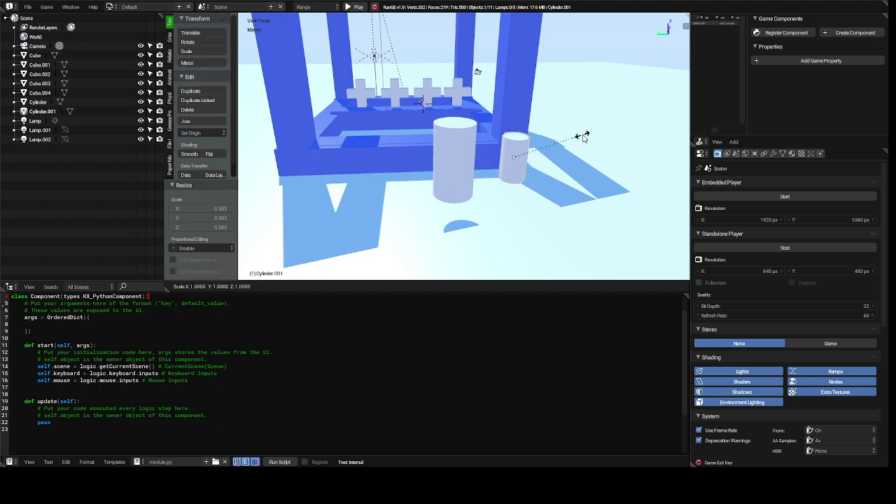
click(533, 154)
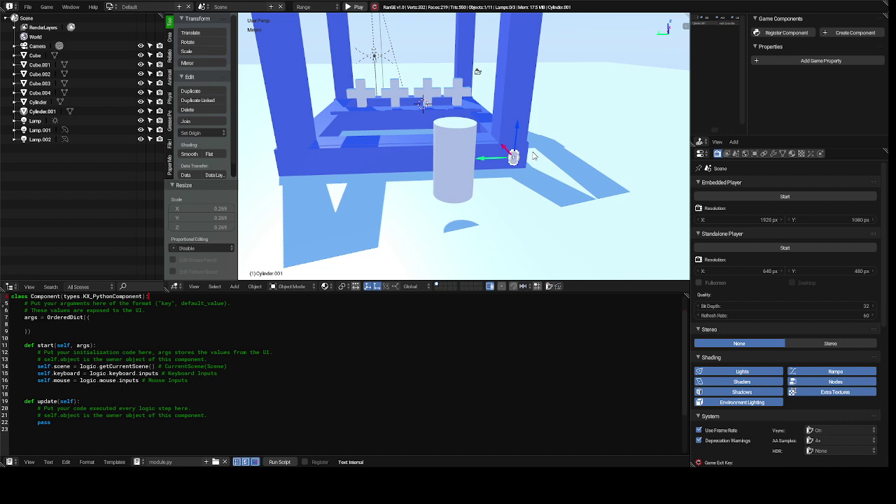
key(s)
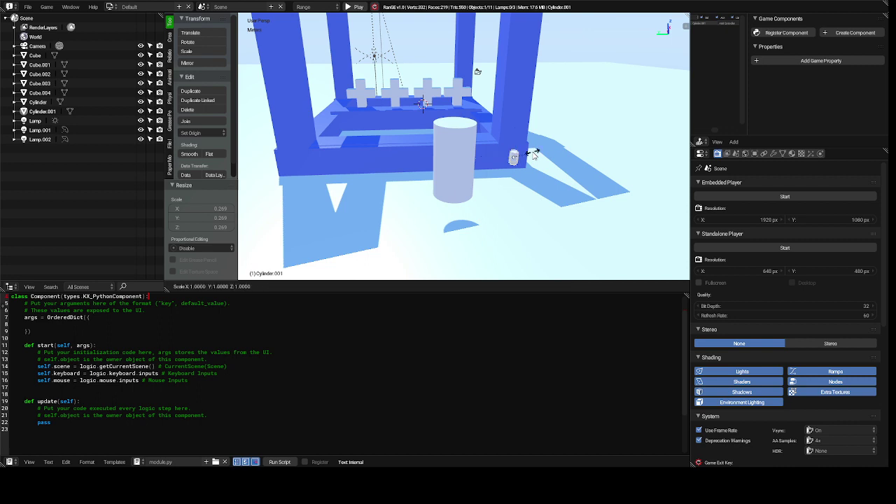
key(z)
click(574, 139)
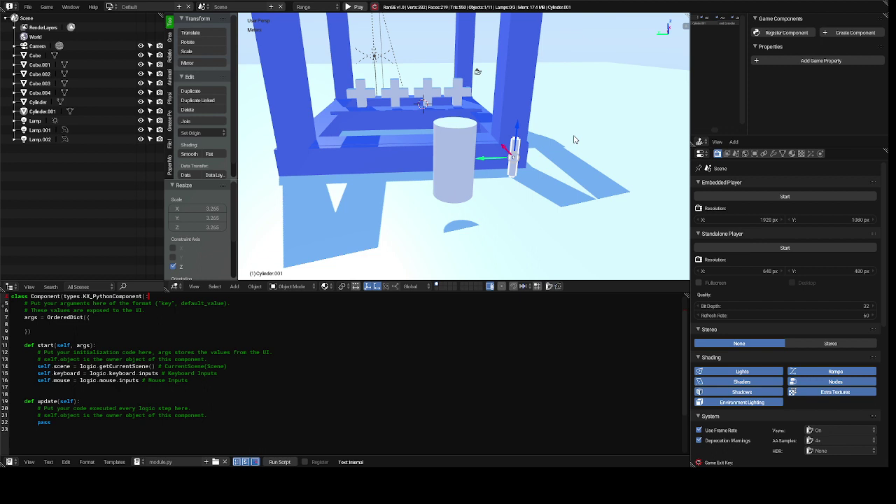
Step: Rotate the thin cylinder 90° about the global Y axis so it lies horizontally
key(r)
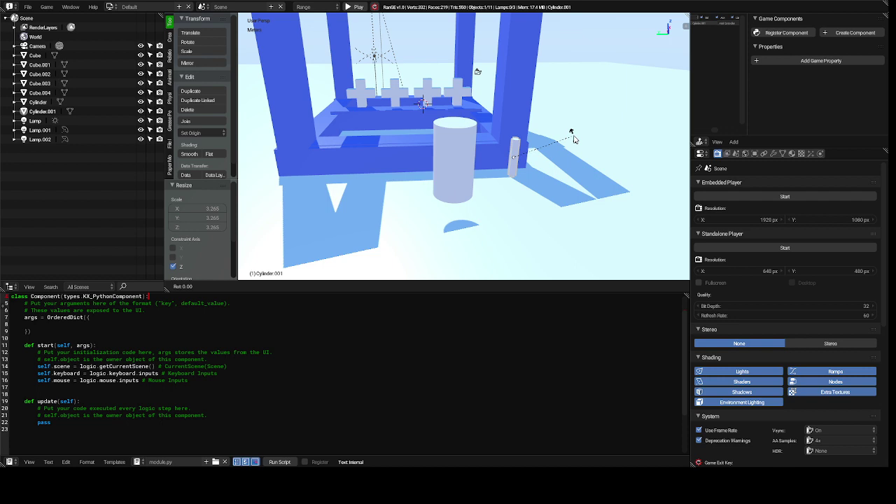
key(y)
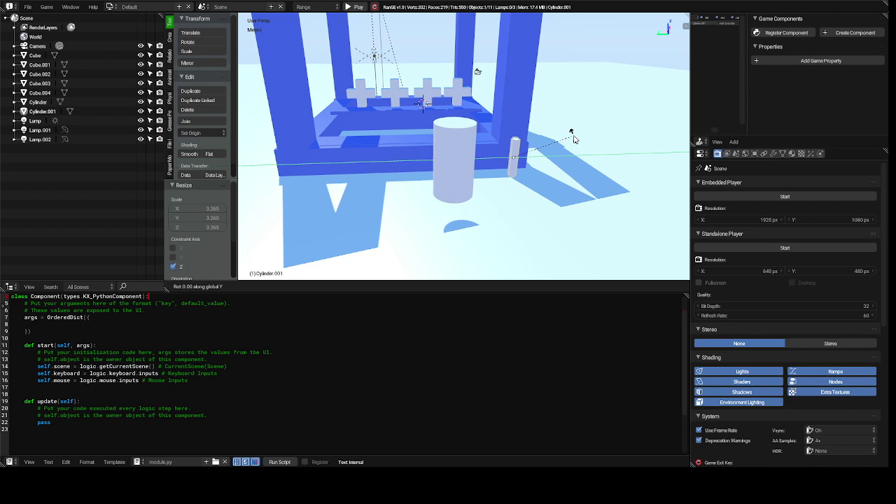
text(90)
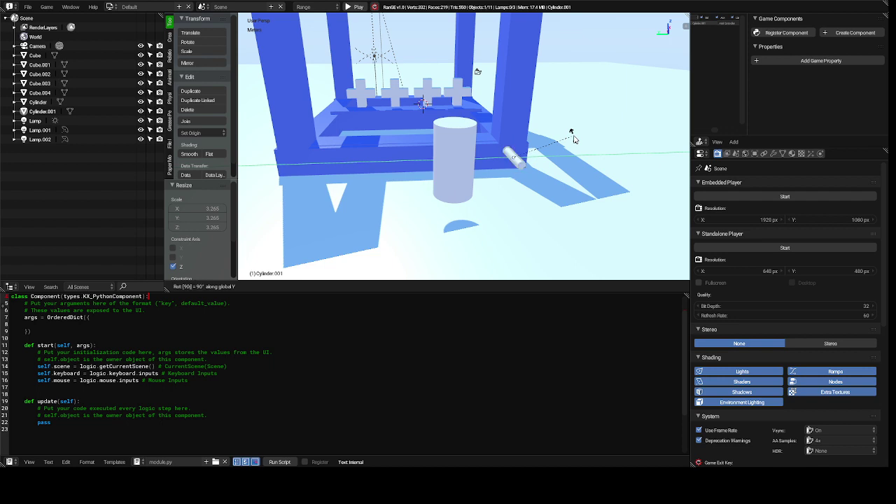
key(Return)
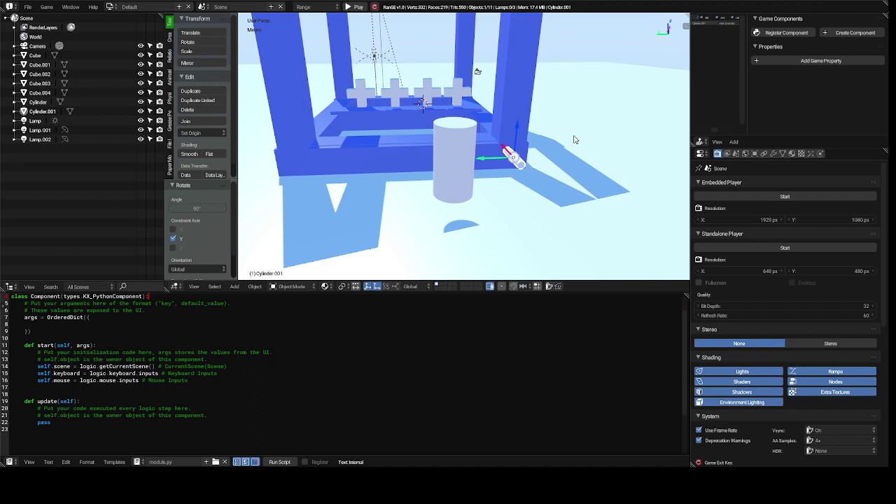
Step: Duplicate the thin horizontal cylinder about 4.78 m along Y, to the other side of the large cylinder
key(shift+d)
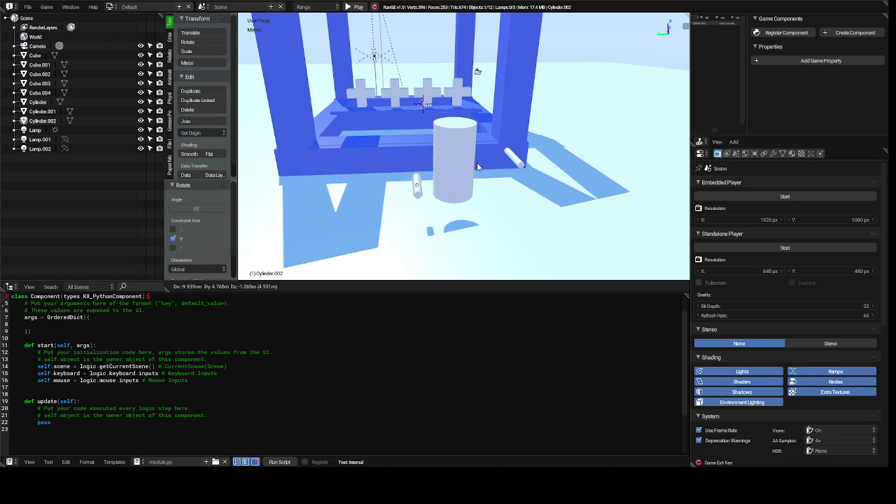
key(y)
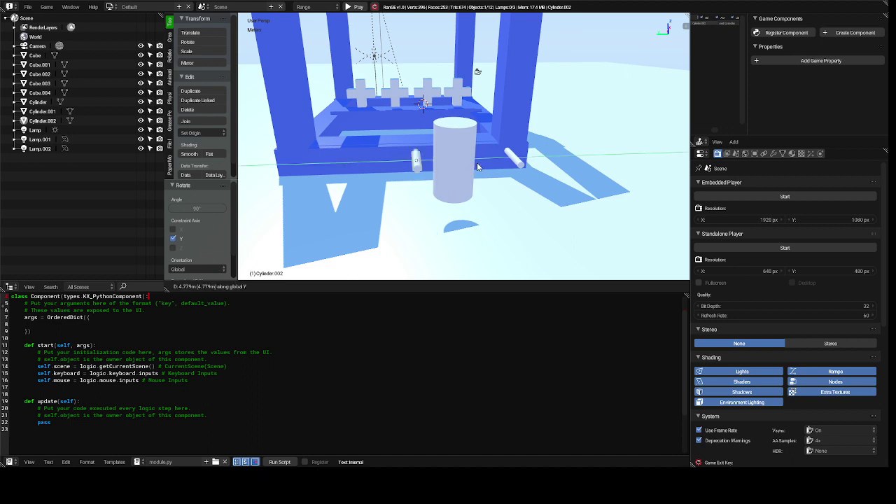
click(477, 167)
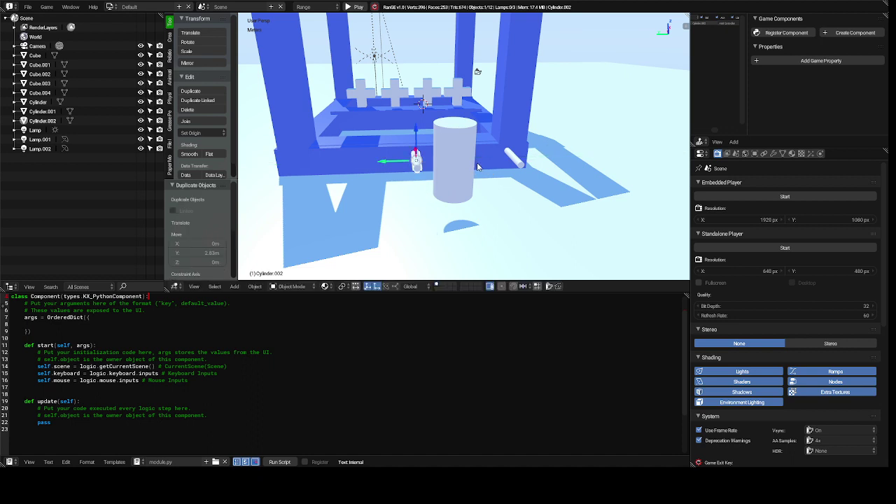
Step: Fit the thin cylinders against the large one's sides: the original about 1.95 m along Y and 57.8 cm along X, the copy -70.2 cm along Y
right_click(516, 162)
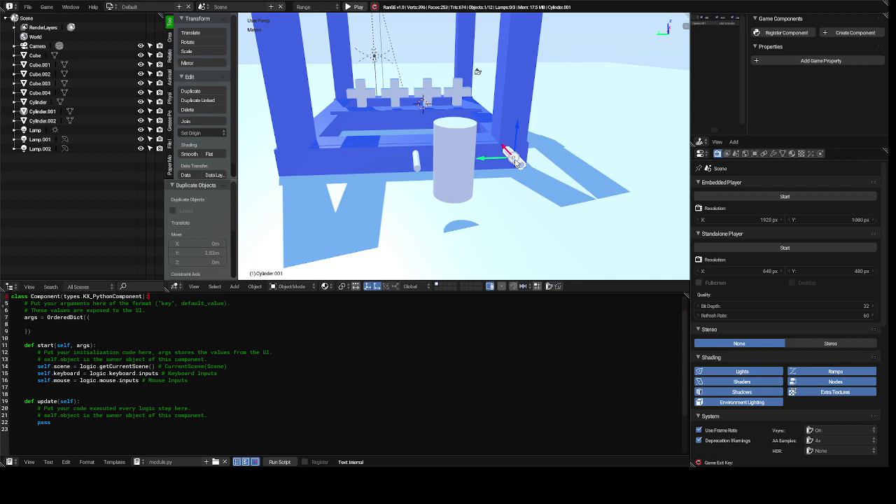
click(480, 169)
drag(481, 161, 442, 175)
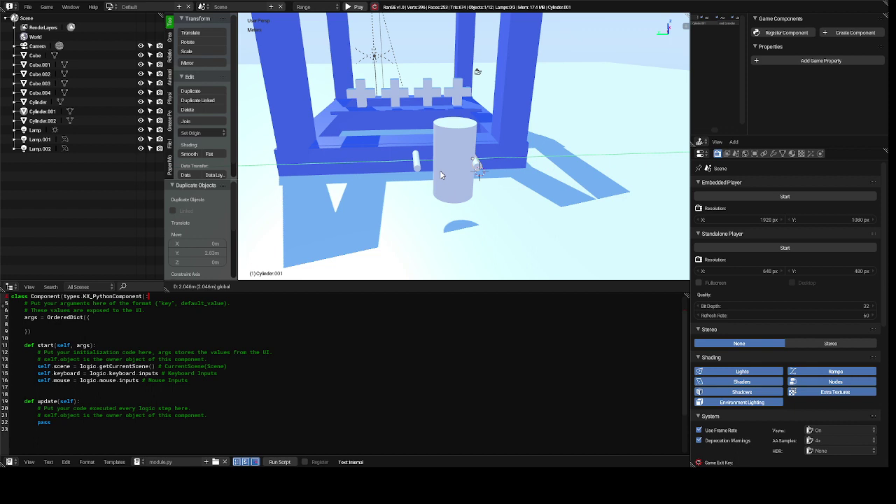
click(442, 173)
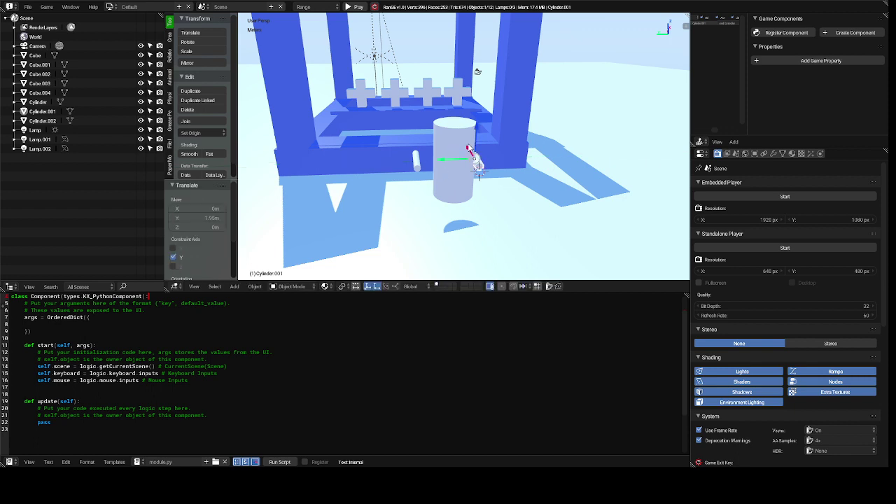
drag(468, 149, 463, 143)
click(417, 163)
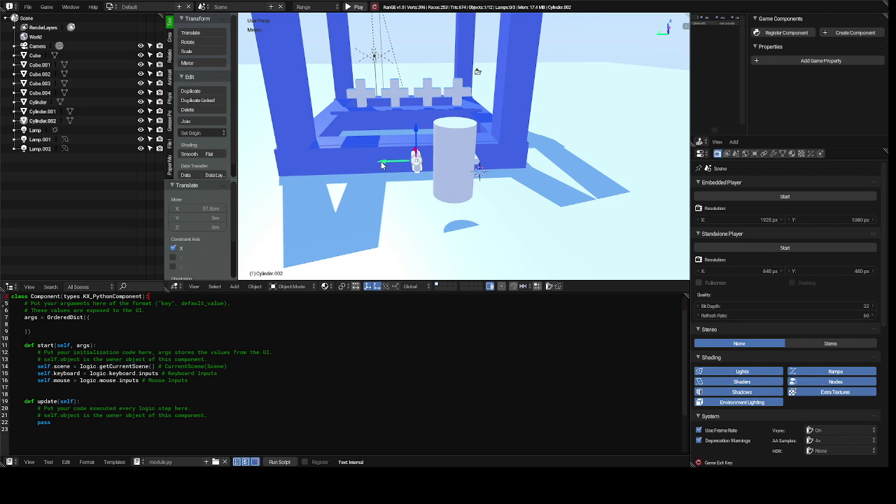
drag(382, 165, 395, 161)
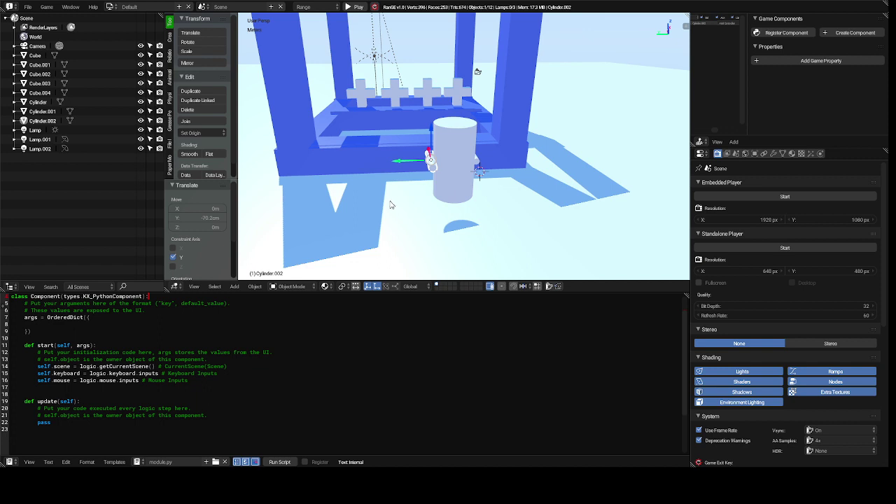
Step: Enter Edit Mode on the large upright cylinder and toggle its vertex selection, ending with all vertices selected
click(442, 199)
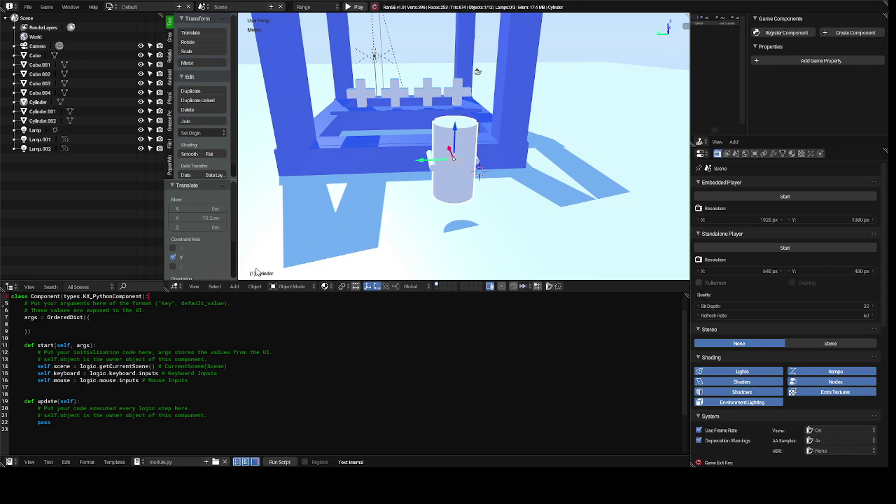
click(293, 287)
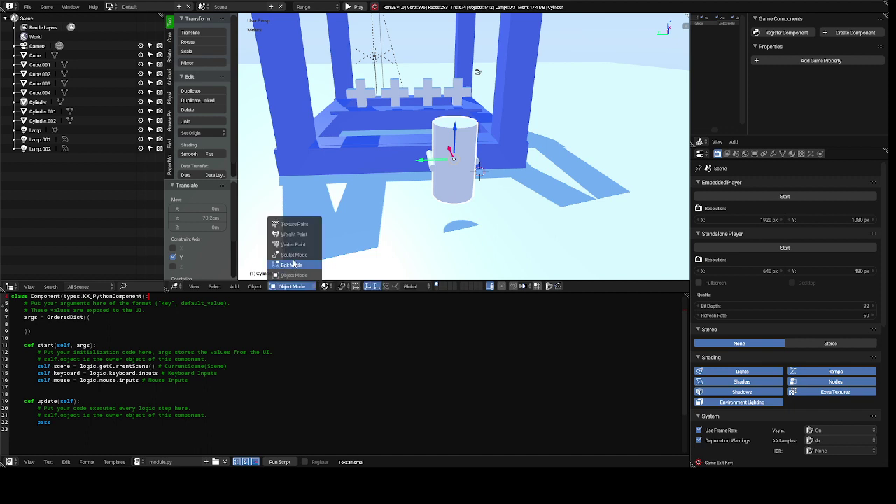
click(294, 266)
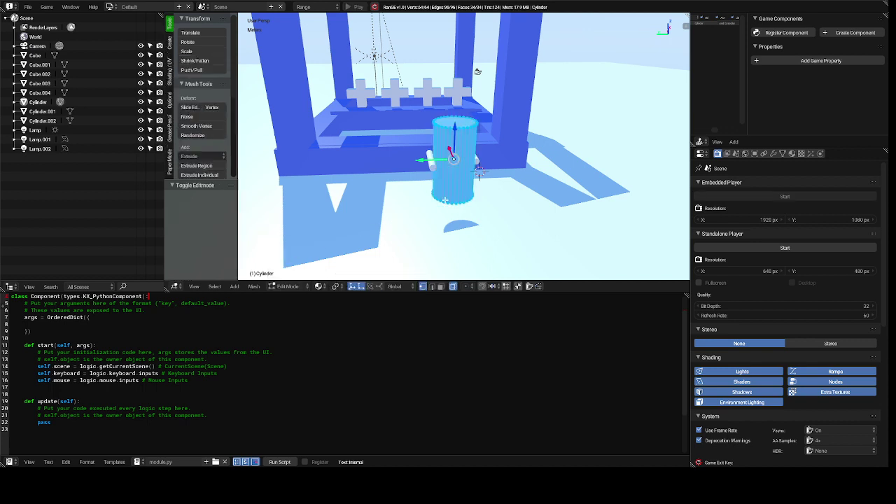
key(a)
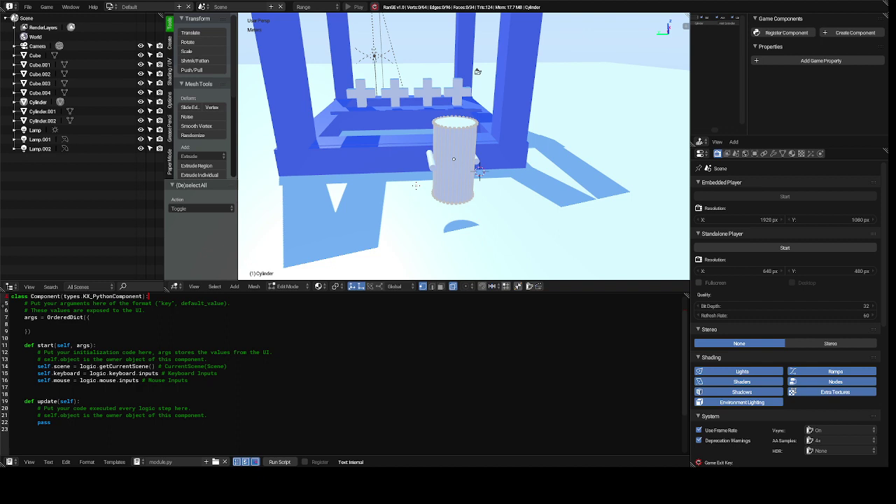
key(a)
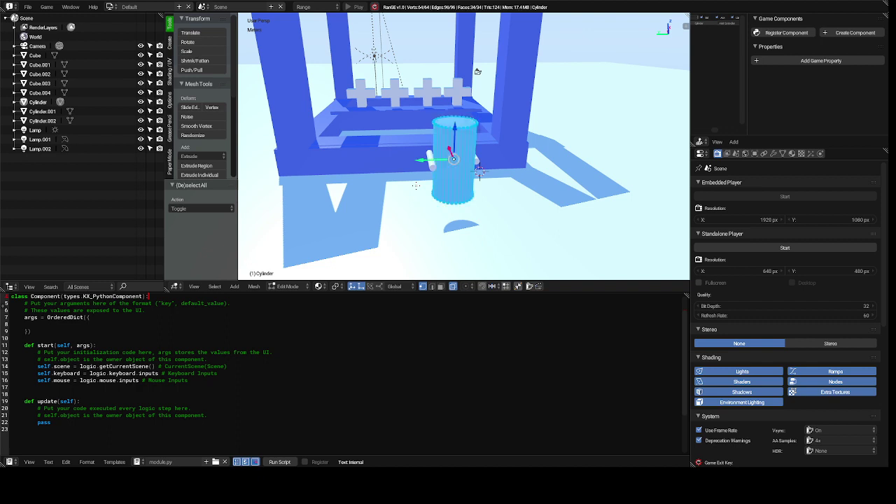
key(a)
key(a)
Step: Clear the selection and lasso-select the bottom rim vertices on the large cylinder's side facing away from the frame
scroll(415, 185, up, 3)
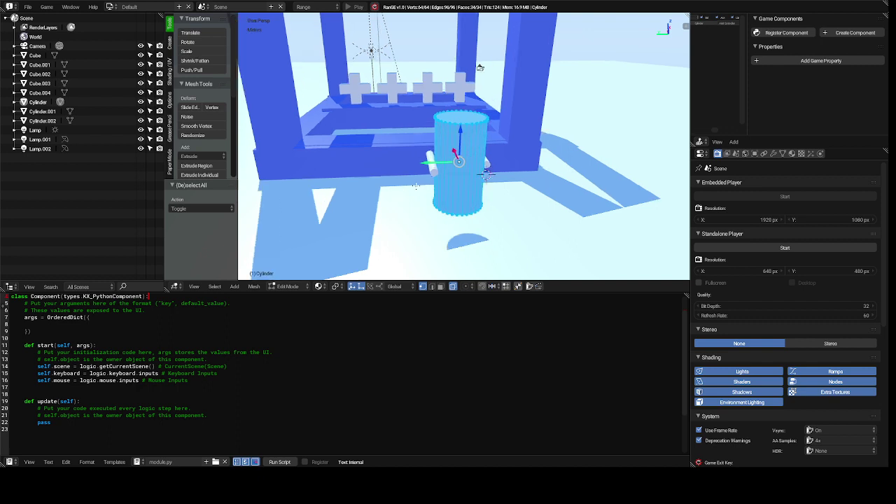
scroll(415, 185, up, 3)
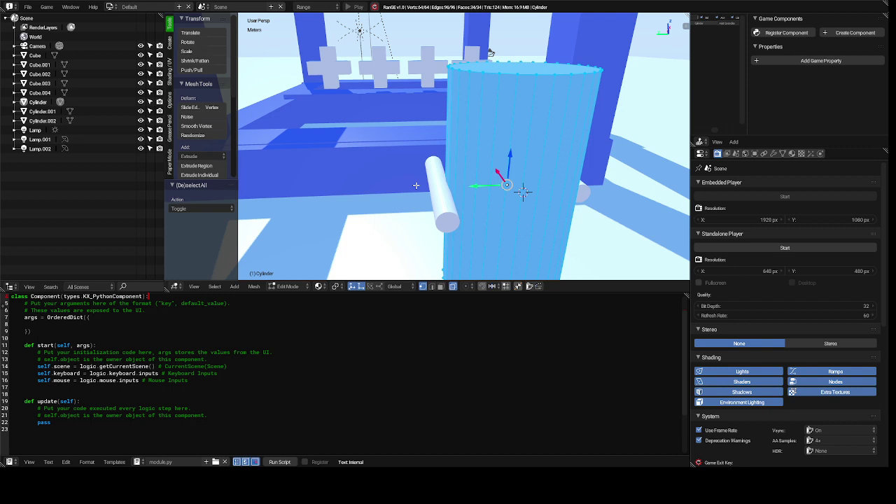
shift+scroll(416, 185, down, 5)
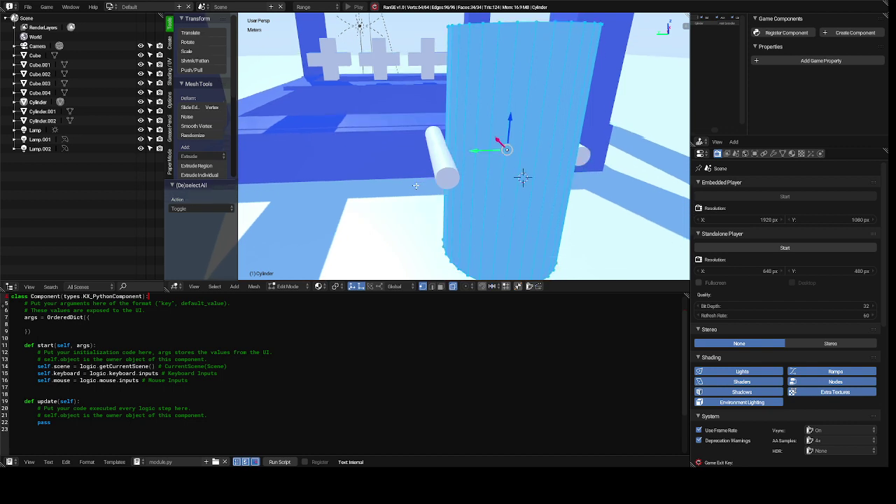
shift+scroll(416, 186, down, 5)
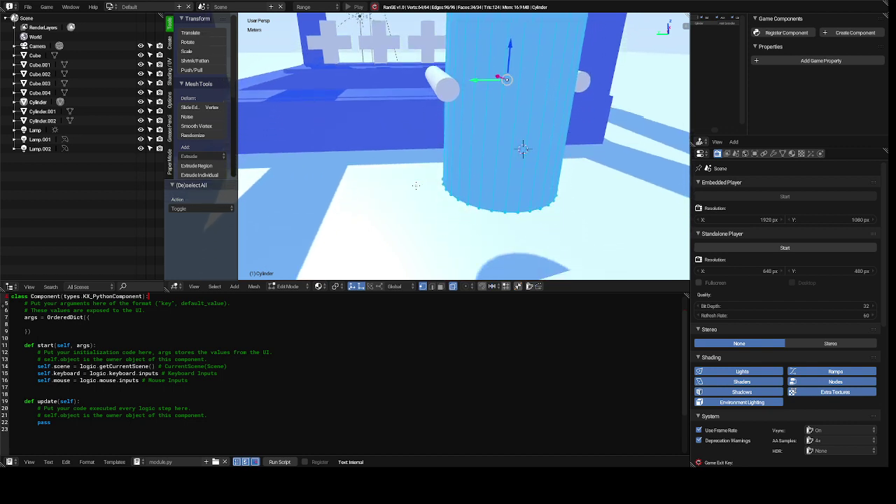
shift+scroll(416, 185, down, 3)
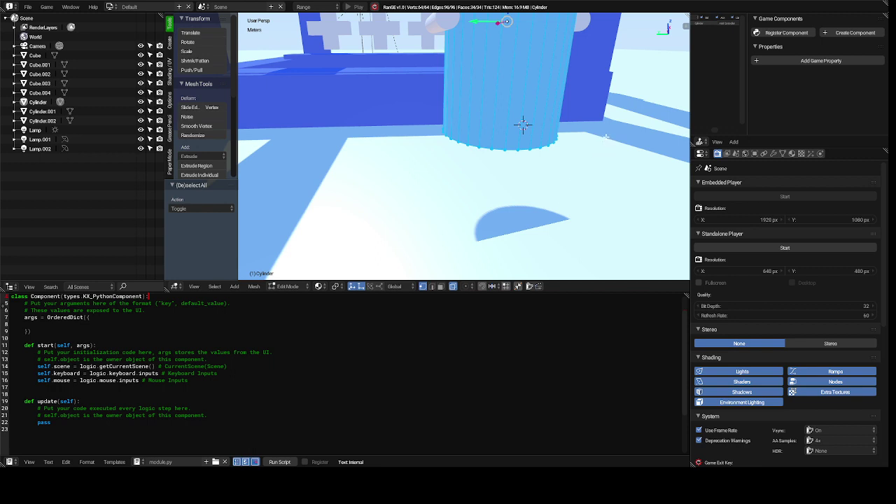
key(a)
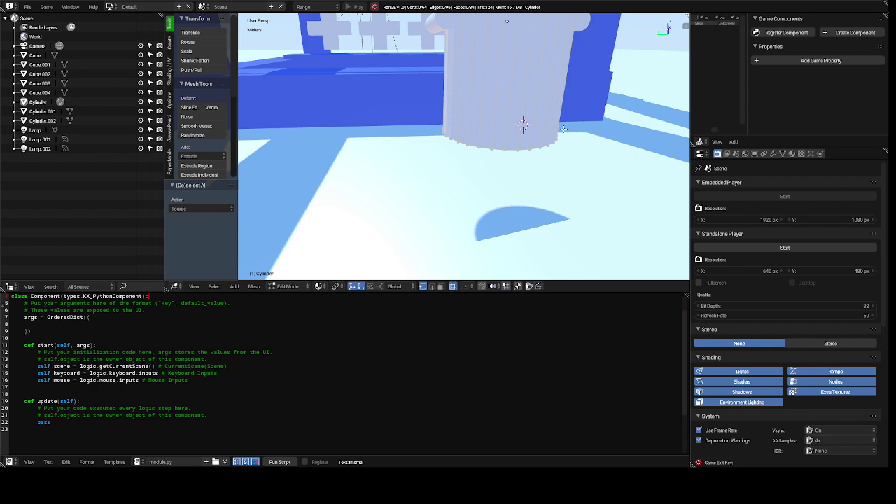
mouse_move(556, 130)
ctrl+mouse_down()
mouse_move(467, 132)
mouse_move(435, 119)
mouse_move(393, 154)
mouse_move(399, 200)
mouse_move(518, 175)
mouse_move(556, 131)
ctrl+mouse_up()
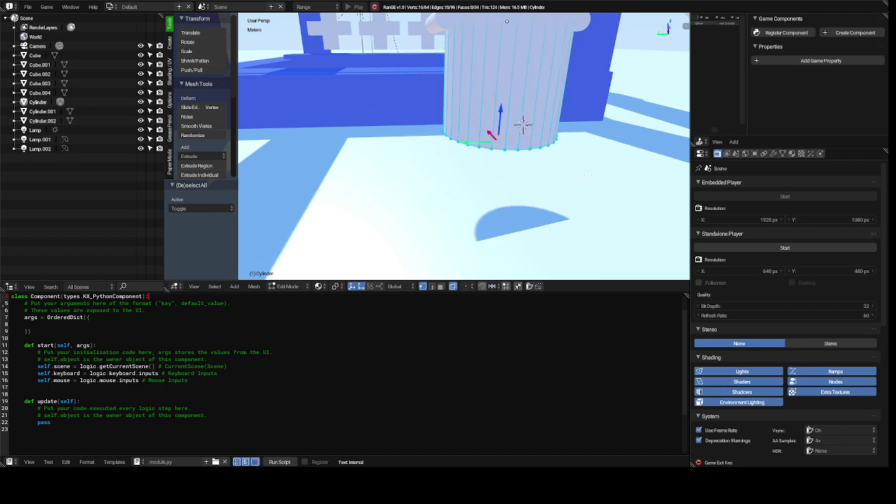
Step: Add the remaining bottom rim vertices around the large cylinder to the selection until the whole ring is selected
middle_drag(523, 125, 490, 146)
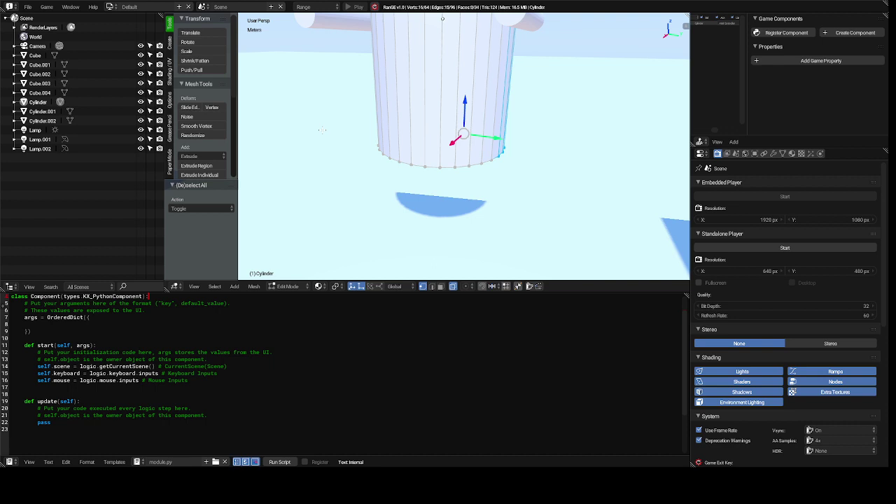
ctrl+drag(380, 122, 437, 126)
ctrl+drag(536, 123, 556, 140)
ctrl+drag(431, 268, 324, 131)
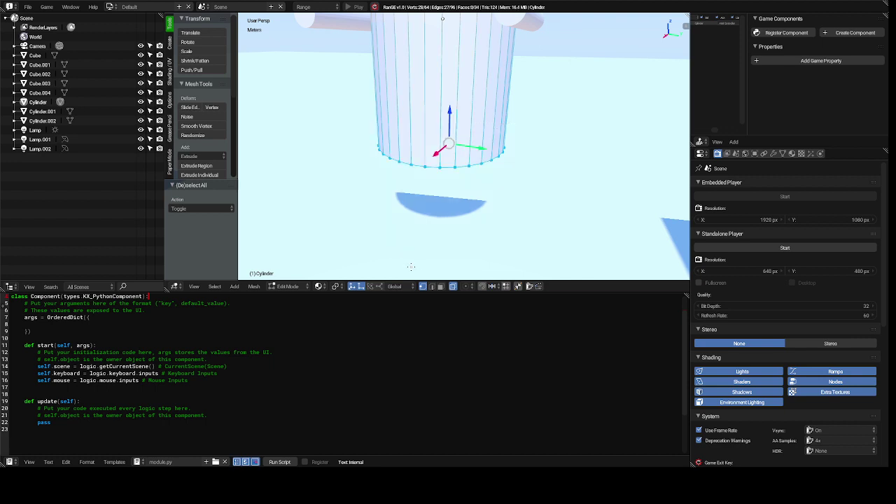
ctrl+scroll(411, 266, down, 5)
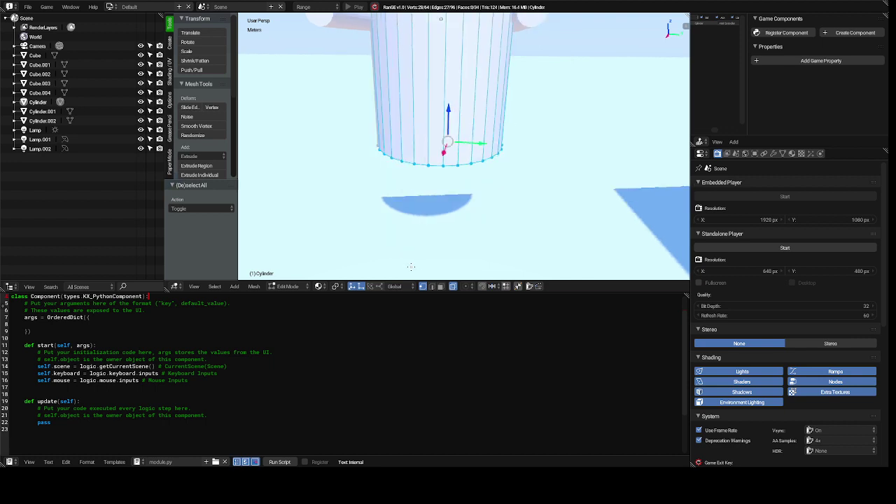
ctrl+scroll(410, 267, down, 3)
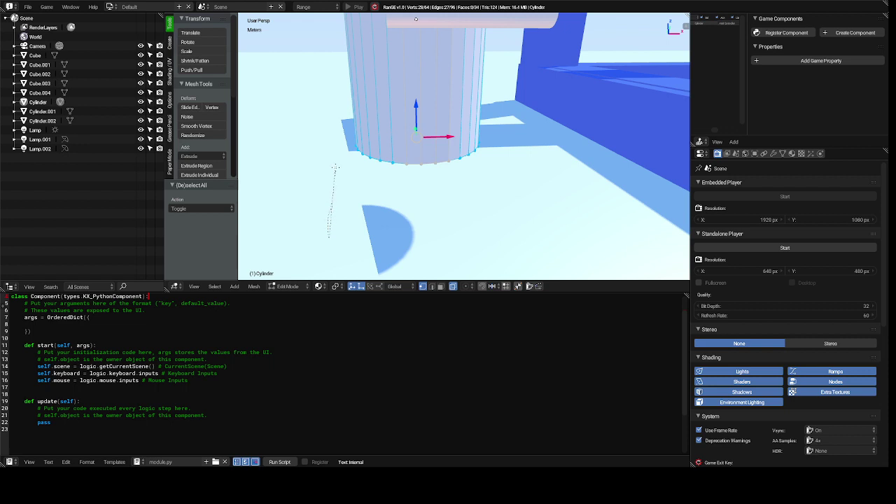
mouse_move(335, 168)
ctrl+mouse_down()
mouse_move(368, 121)
mouse_move(390, 109)
mouse_move(459, 98)
mouse_move(557, 166)
ctrl+mouse_up()
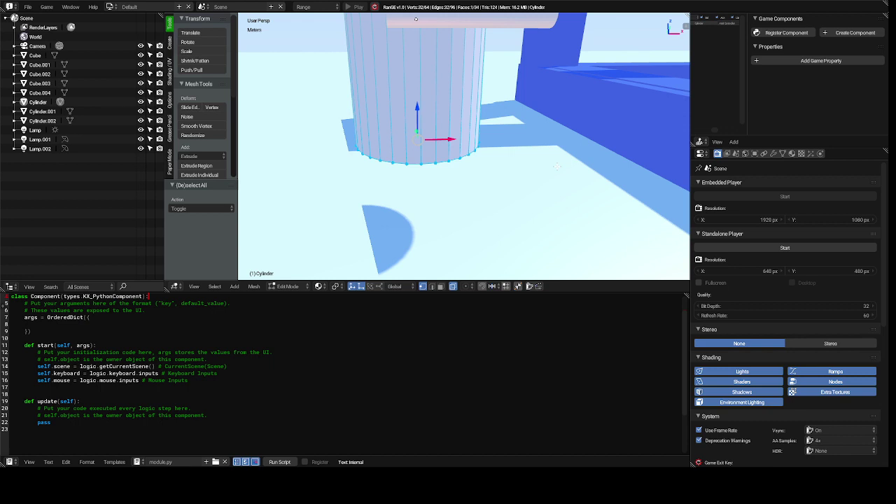
Step: Extrude the large cylinder's selected bottom rim about 1.06 m downward to lengthen its body
key(e)
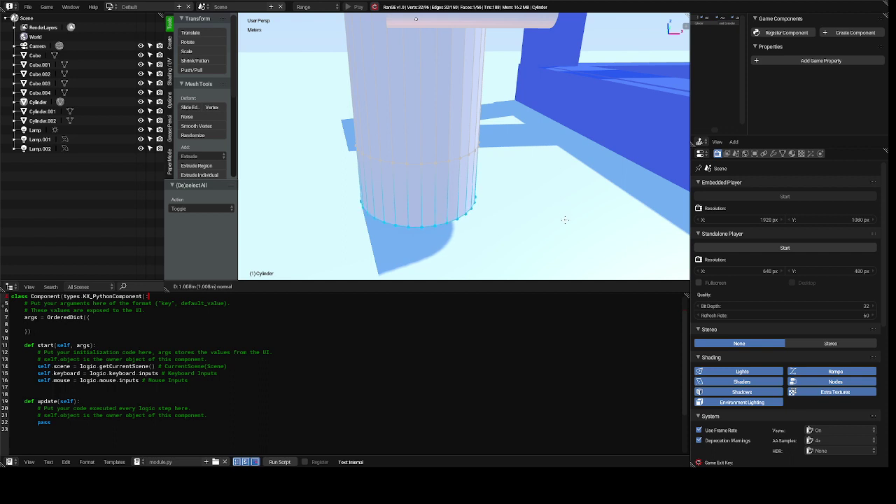
click(564, 222)
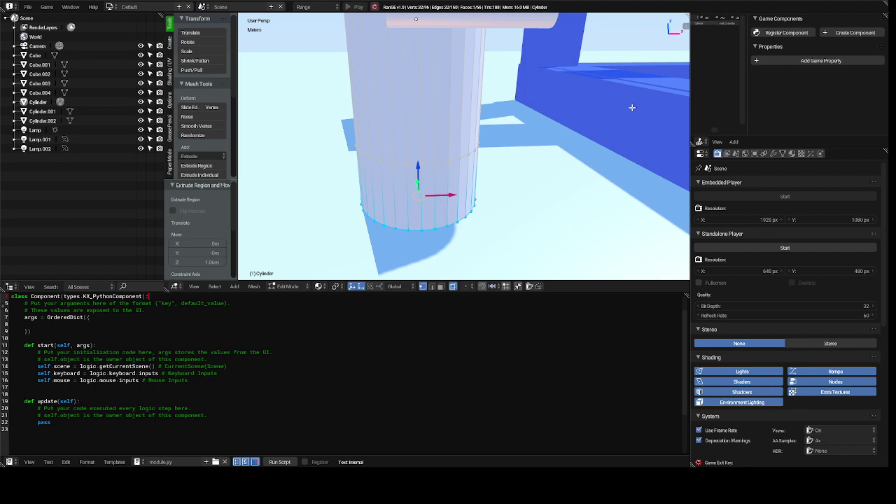
Step: Examine the lengthened large cylinder from its base up to its top rim and around both side arms
key(KP_6)
key(KP_6)
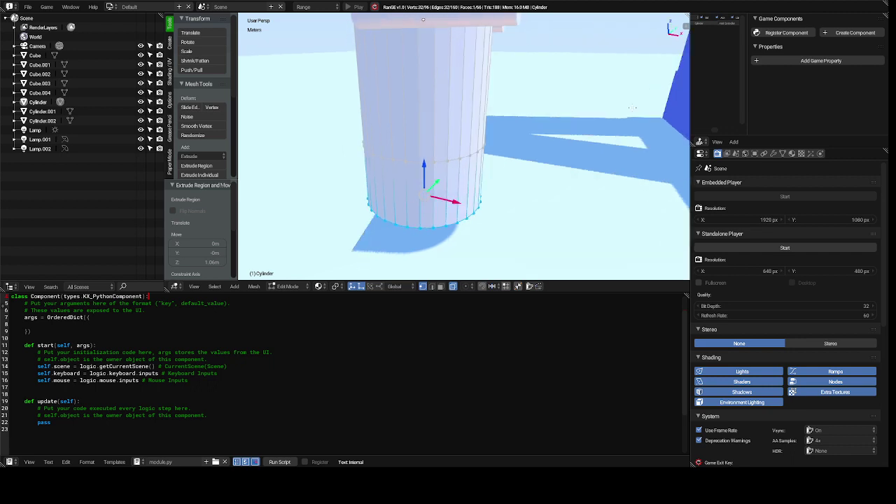
key(KP_6)
key(KP_6)
key(KP_6)
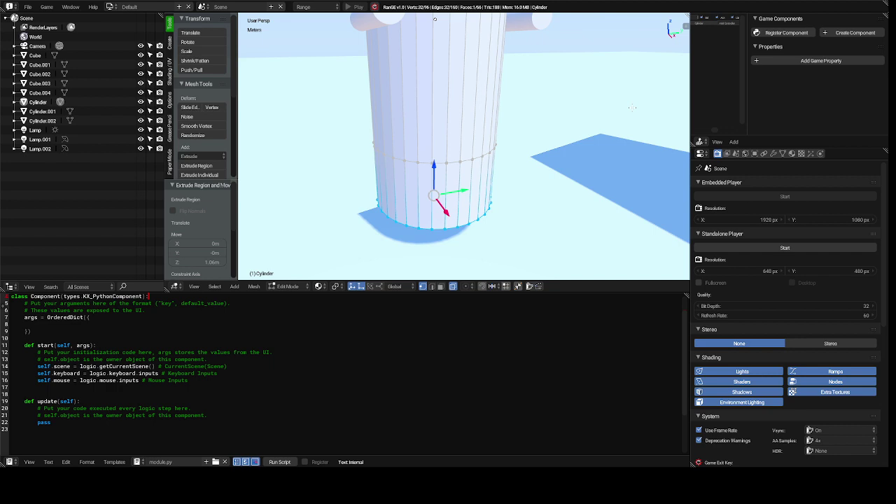
key(ctrl+KP_8)
key(ctrl+KP_8)
key(ctrl+KP_8)
key(ctrl+KP_8)
key(ctrl+KP_8)
key(ctrl+KP_8)
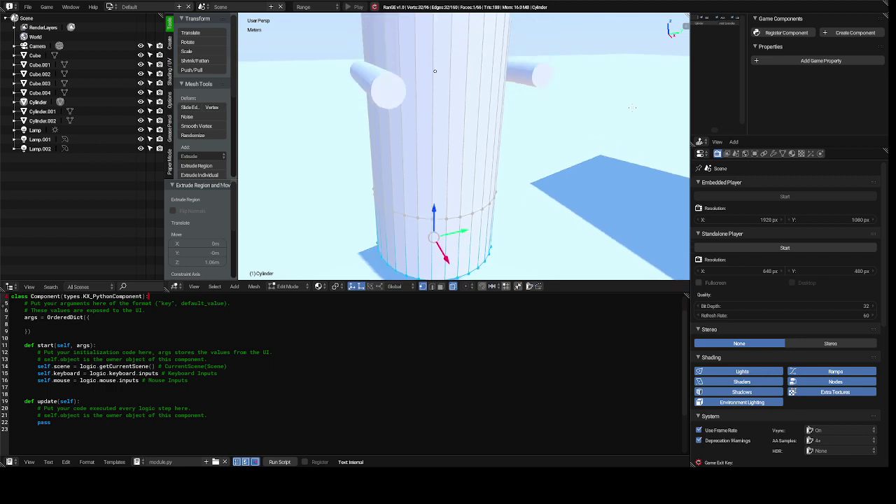
key(ctrl+KP_8)
key(ctrl+KP_8)
key(ctrl+KP_8)
key(ctrl+KP_8)
key(ctrl+KP_8)
key(ctrl+KP_8)
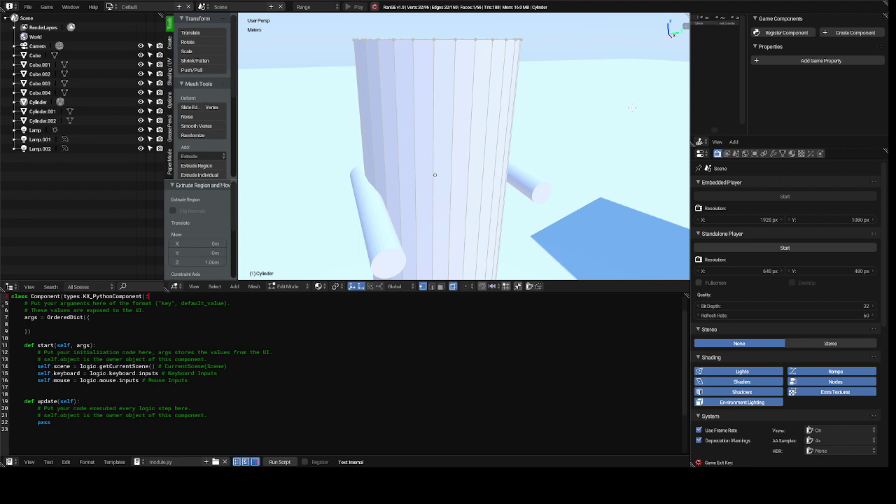
key(KP_6)
key(KP_6)
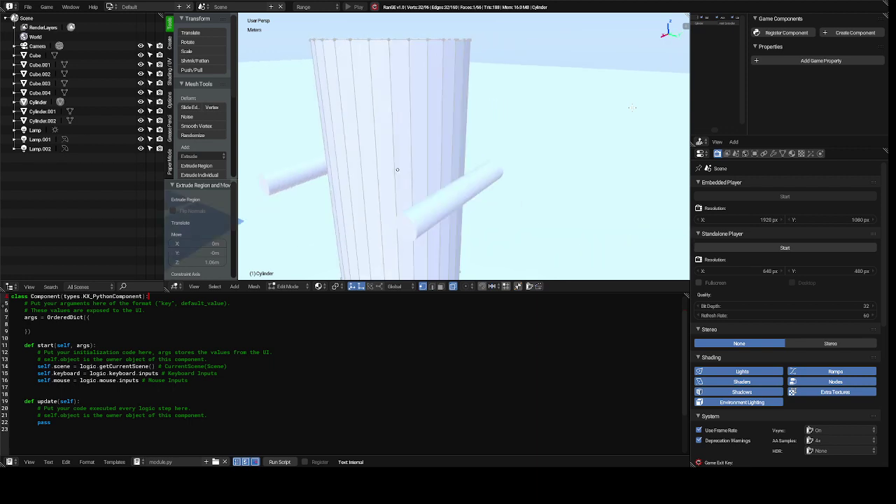
middle_drag(462, 161, 440, 159)
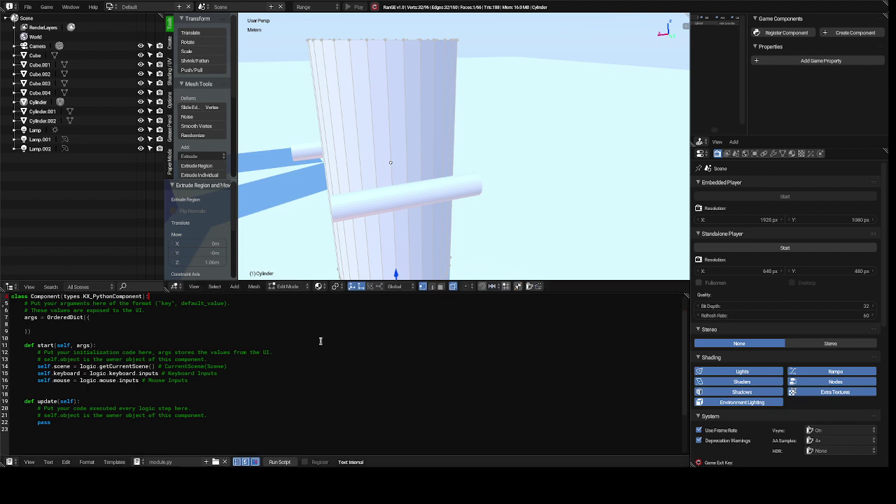
Step: Switch the large cylinder from Edit Mode back to Object Mode
click(285, 286)
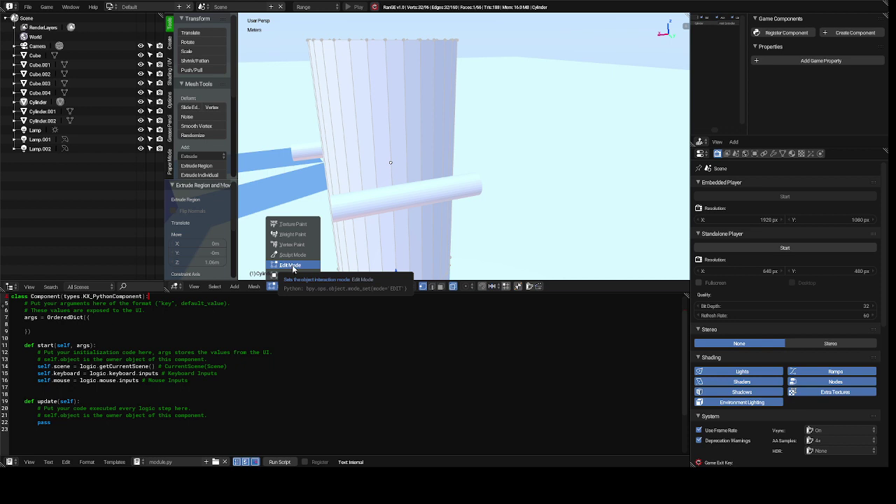
click(292, 269)
click(288, 286)
click(291, 276)
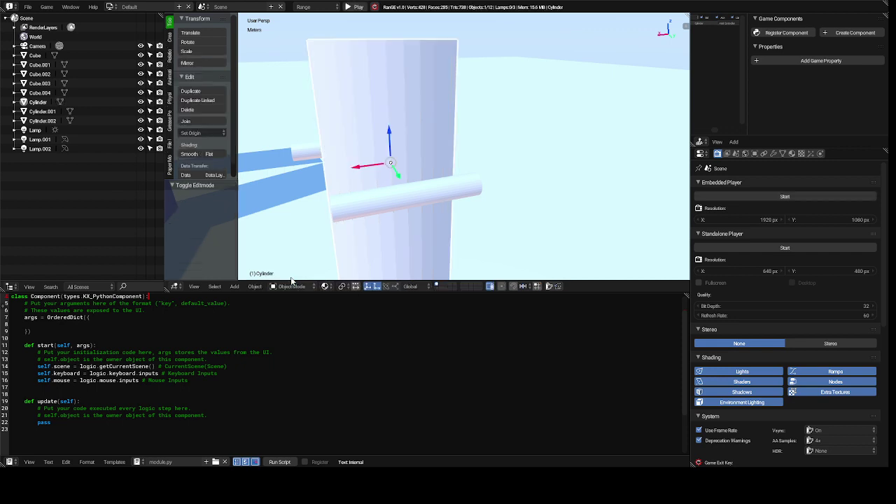
Step: Shift the thin side arm in front of the large cylinder about -8.35 cm along Y and 42.4 cm along X
right_click(366, 204)
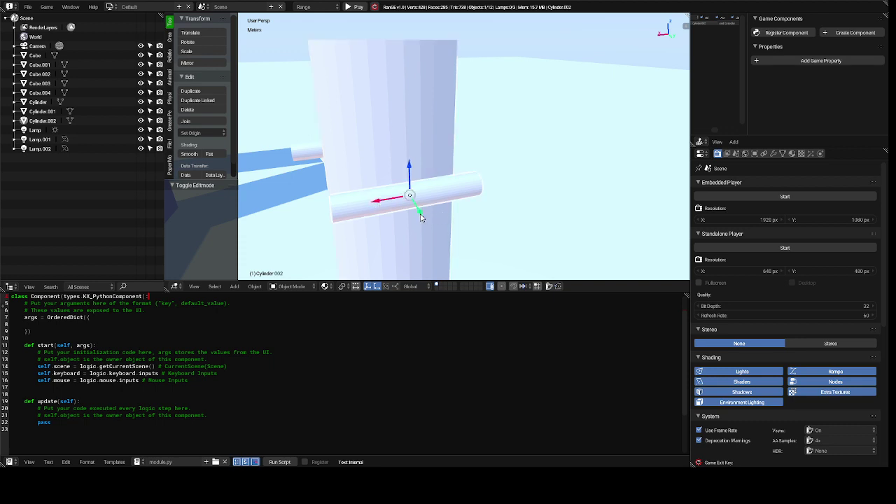
drag(421, 218, 415, 217)
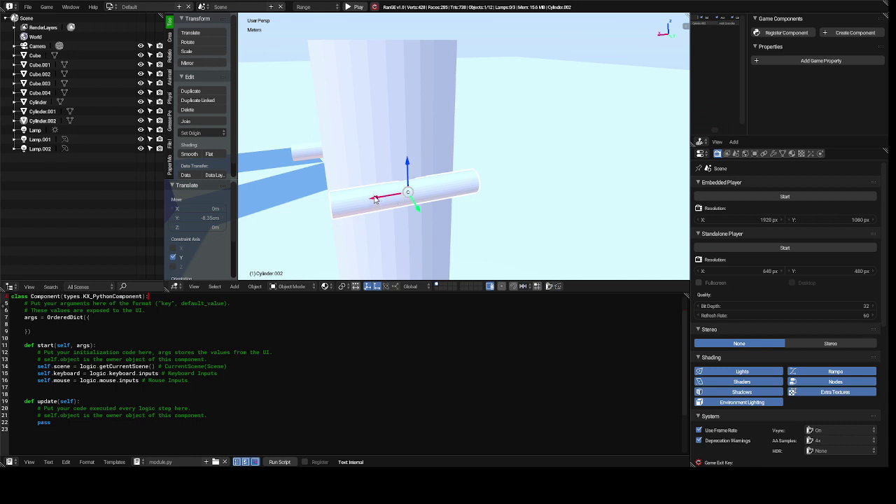
drag(375, 200, 342, 210)
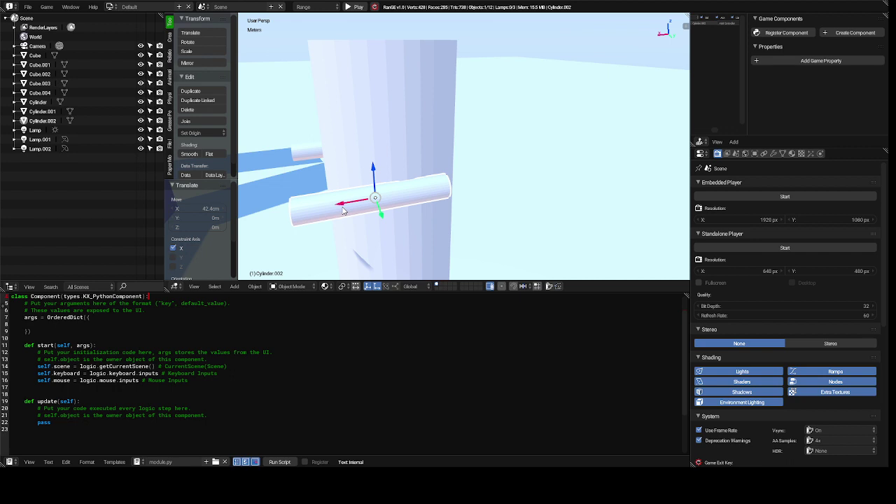
Step: Examine the repositioned side arm against the large cylinder and its placement relative to the blue frame
key(KP_6)
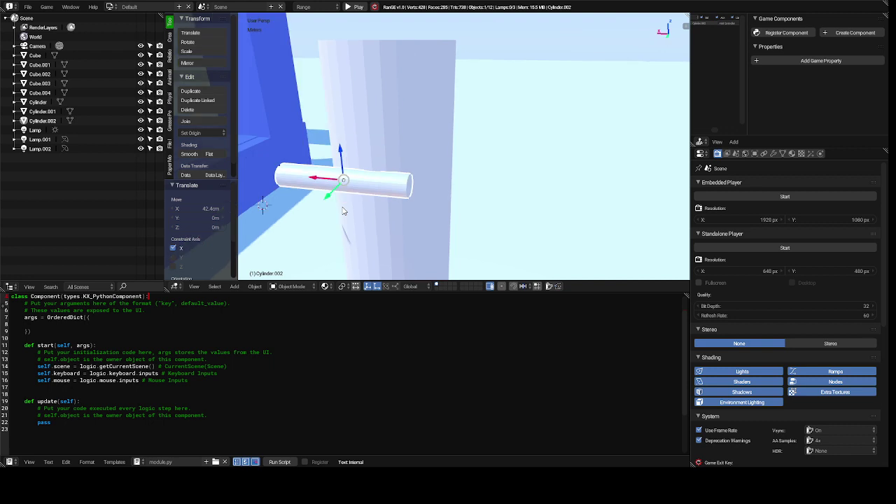
key(KP_6)
key(KP_6)
key(KP_6)
key(KP_6)
key(KP_6)
key(KP_6)
key(KP_6)
key(KP_6)
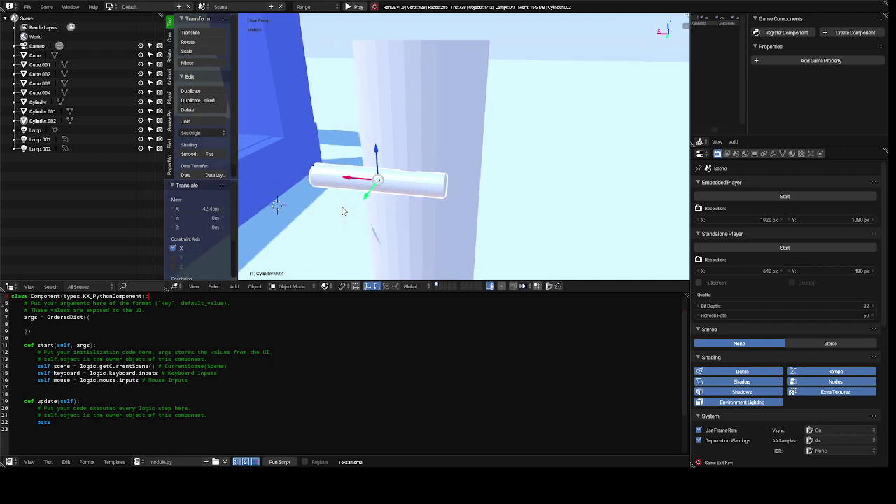
key(KP_6)
key(KP_6)
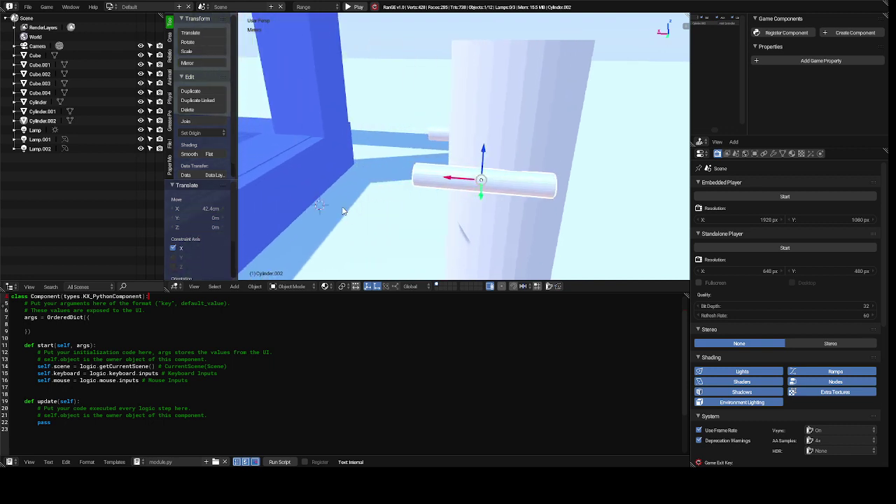
key(KP_6)
key(KP_6)
key(KP_6)
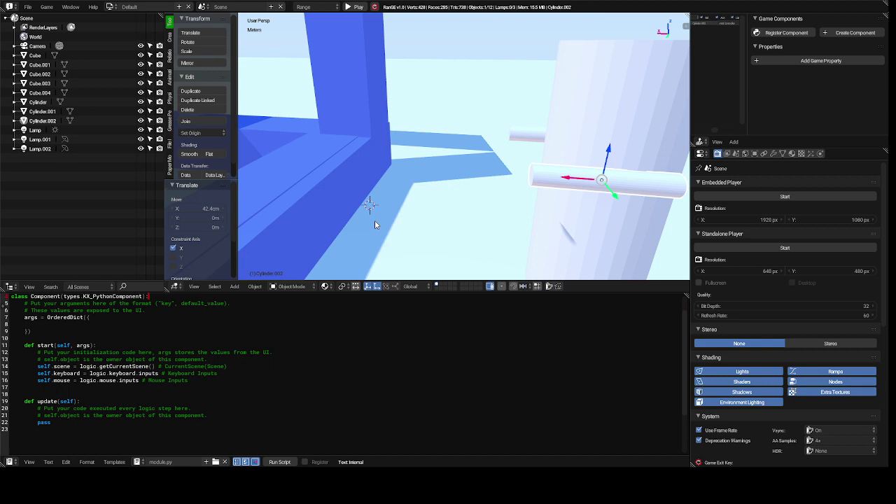
Step: Add a new cube with nothing else selected, then move it about 3.47 m along Z and -2.34 m along X
key(a)
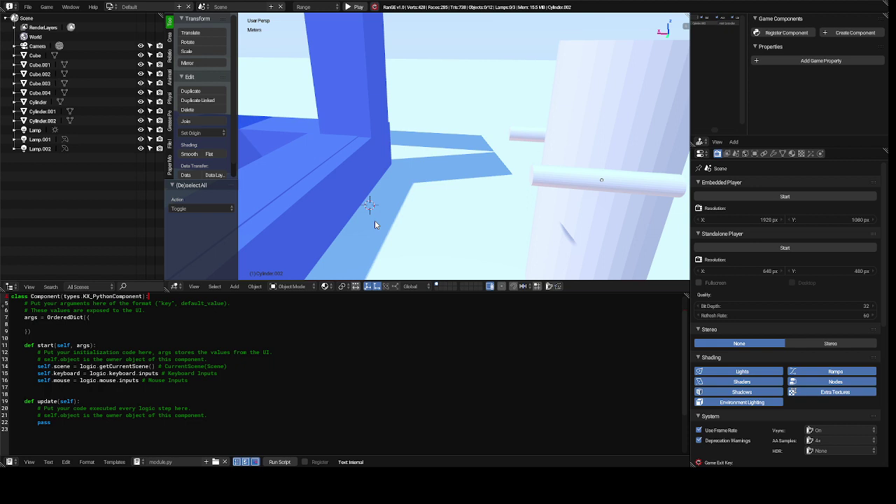
key(shift+a)
mouse_move(374, 223)
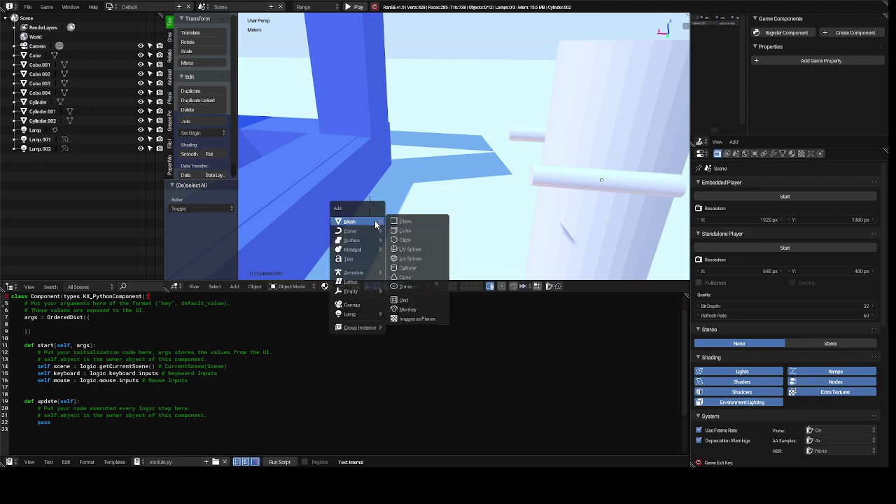
click(412, 233)
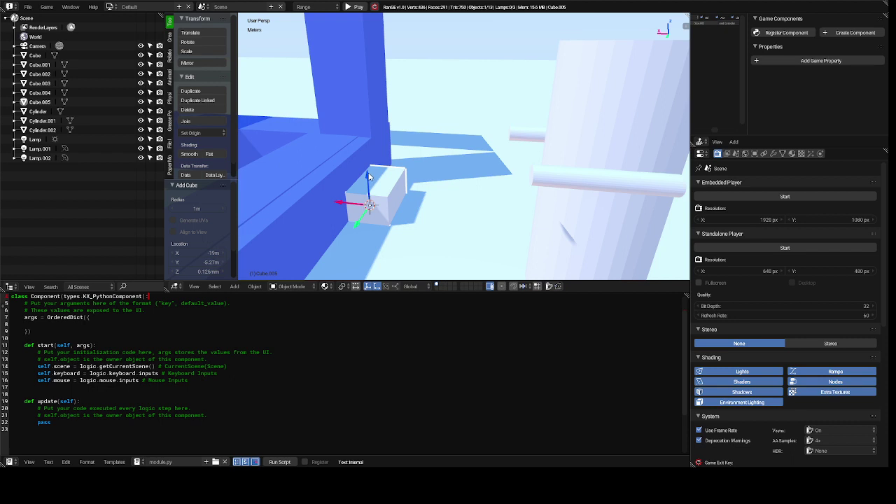
drag(366, 177, 368, 83)
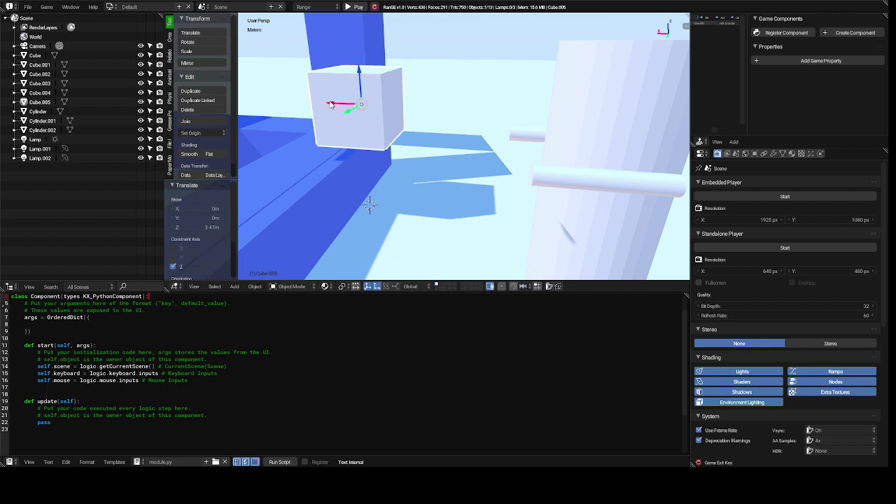
drag(332, 105, 405, 105)
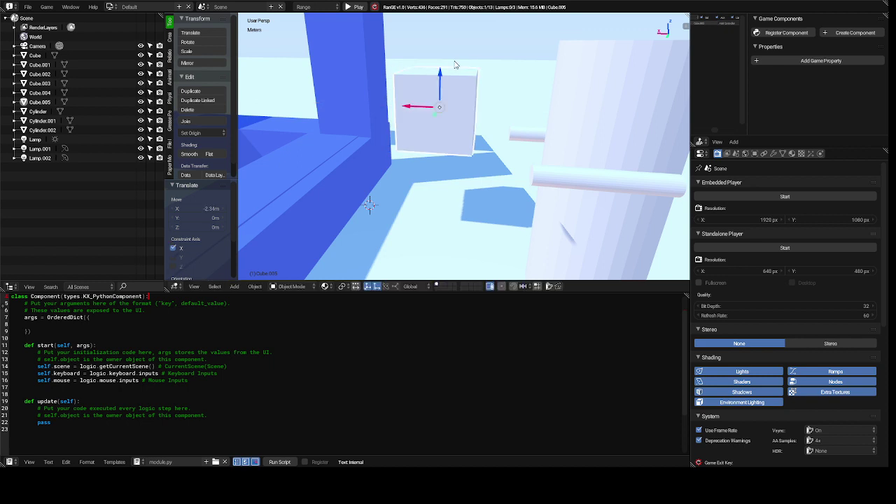
Step: Scale the new cube uniformly to about 0.222, then stretch it by about 2.995 along Z into a small upright bar
key(s)
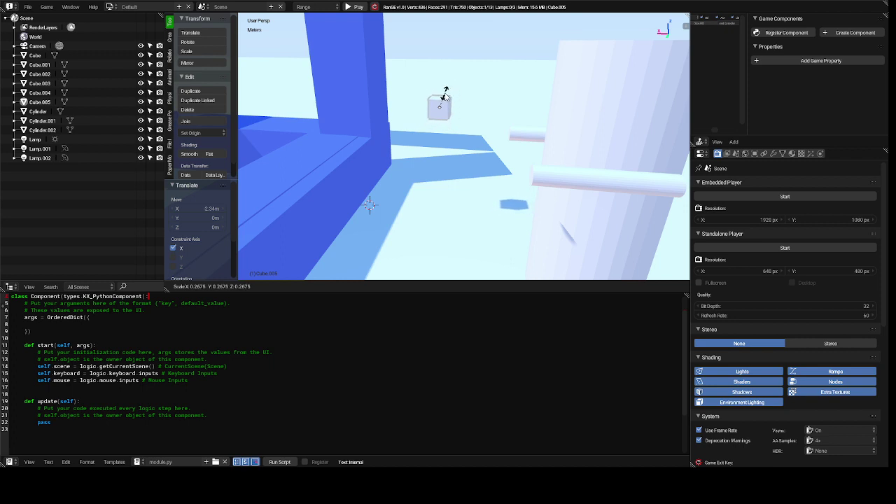
click(443, 98)
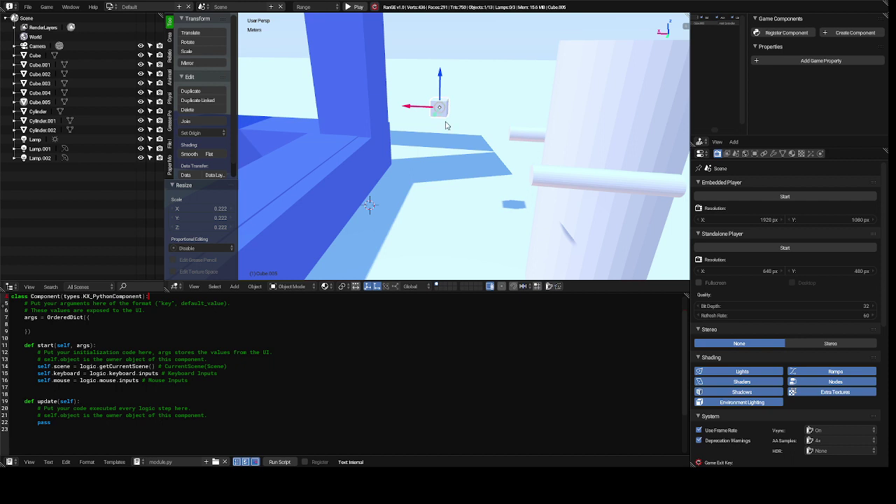
key(s)
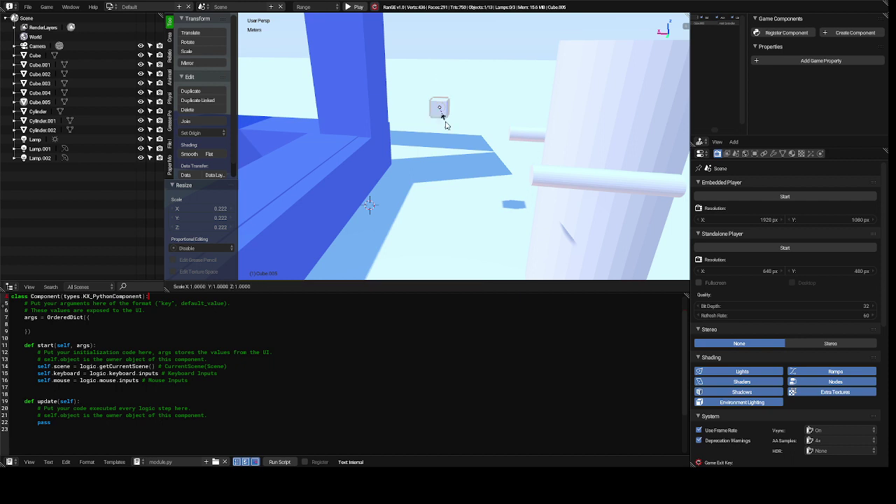
key(z)
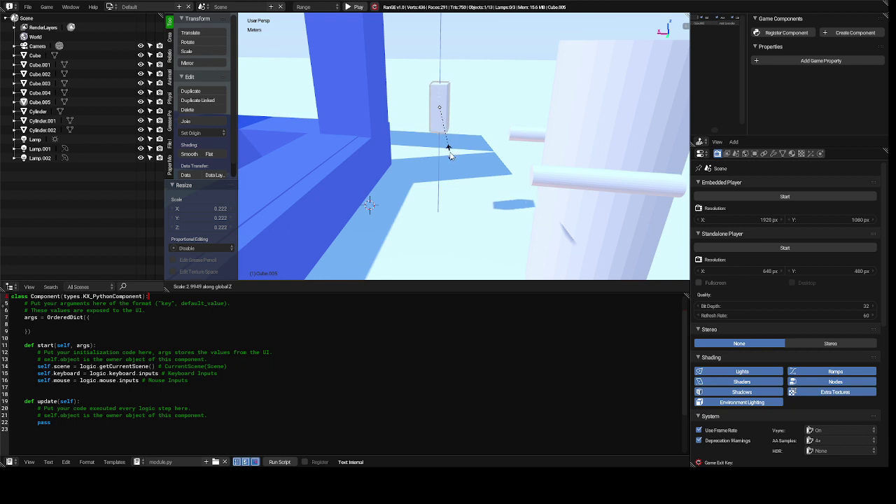
click(450, 156)
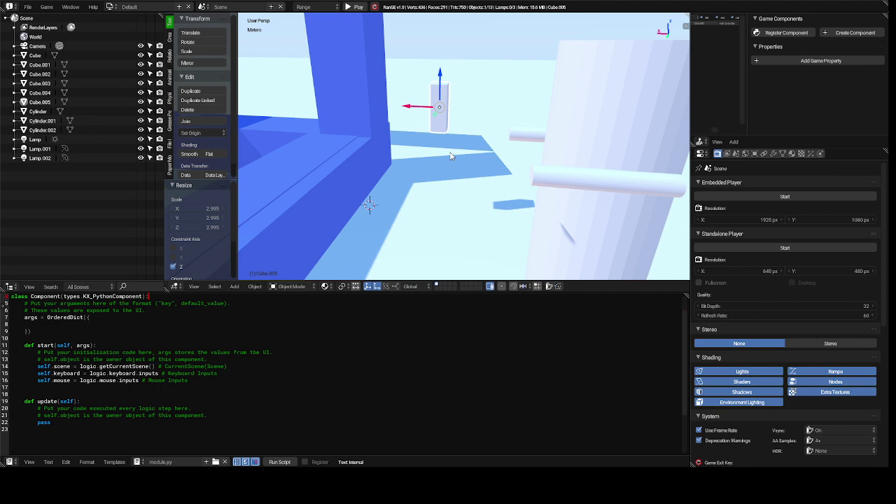
Step: Duplicate the small upright bar in place and rotate the copy about -88° around Y so it crosses the original
key(shift+d)
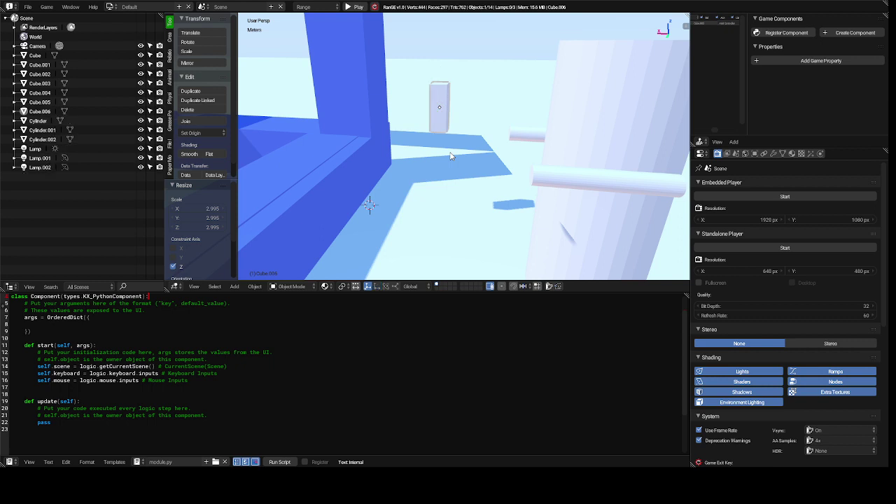
key(y)
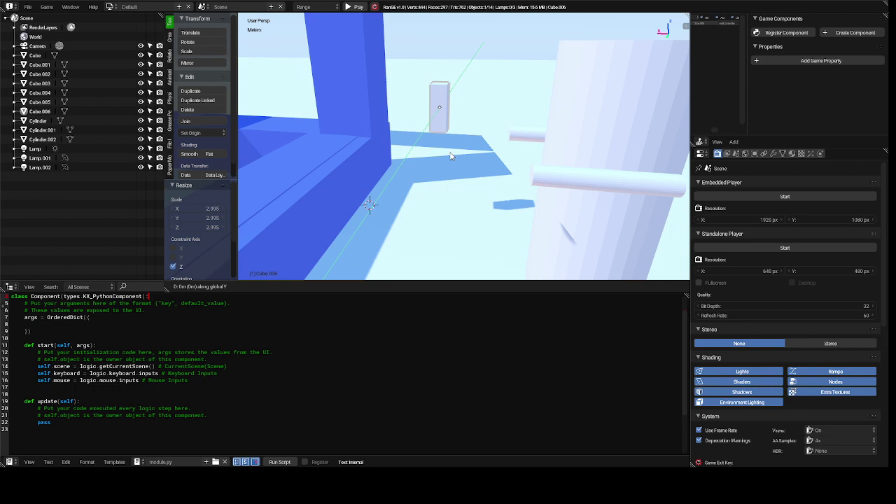
key(r)
key(y)
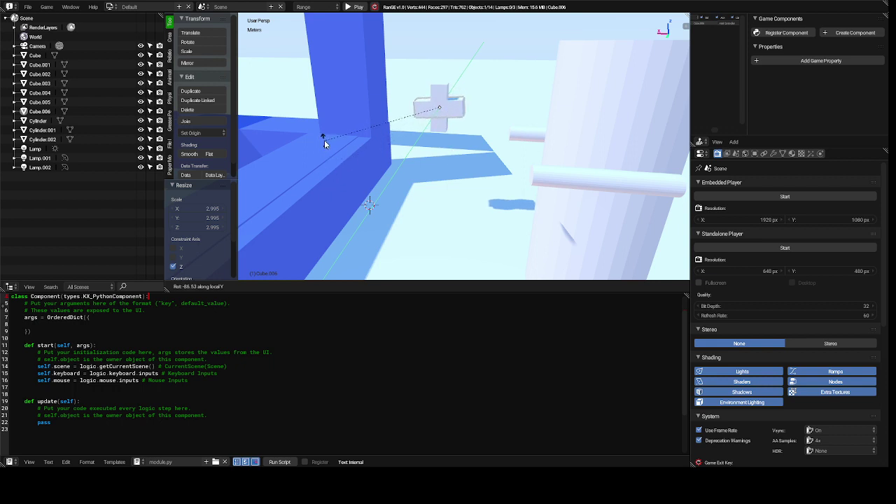
click(325, 138)
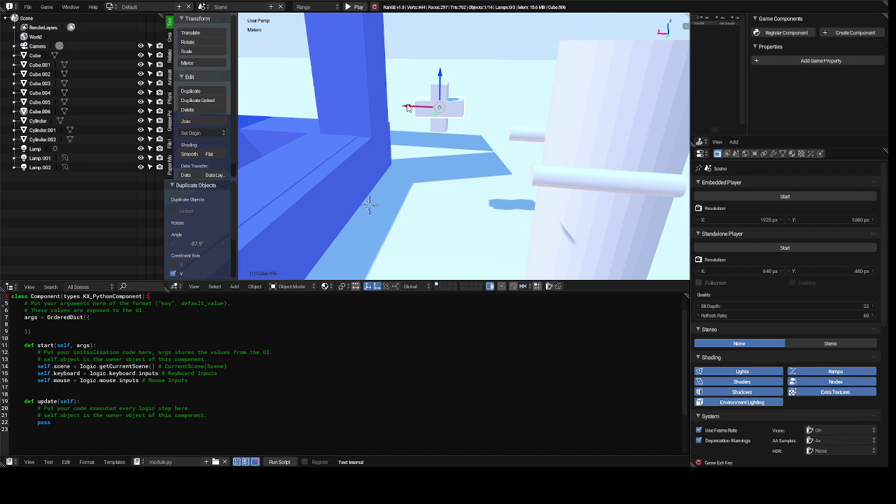
Step: Fit the crosswise bar to the upright bar's upper end: about 66.3 cm along X, -4.62° around Y and 46.8 cm along Z
drag(407, 107, 386, 109)
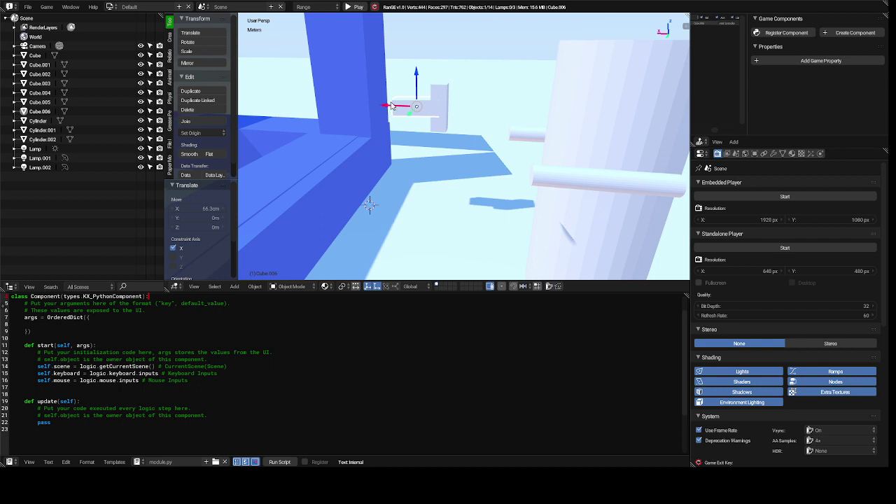
key(r)
key(y)
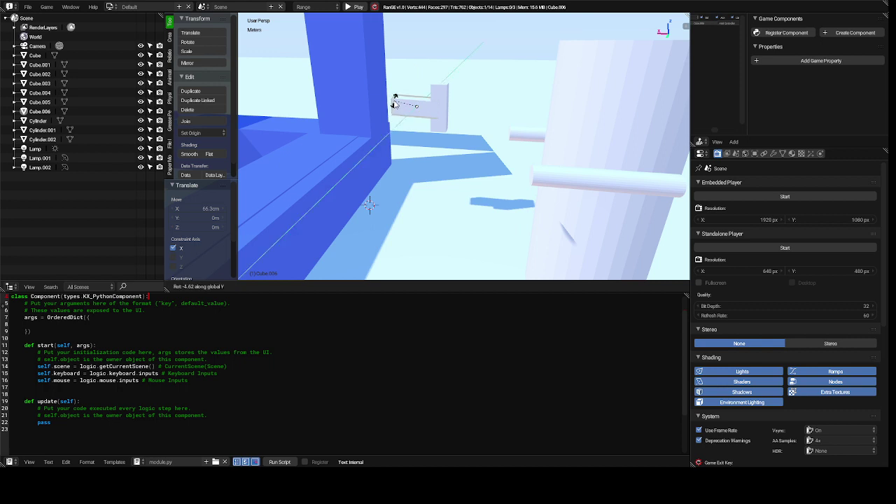
click(394, 102)
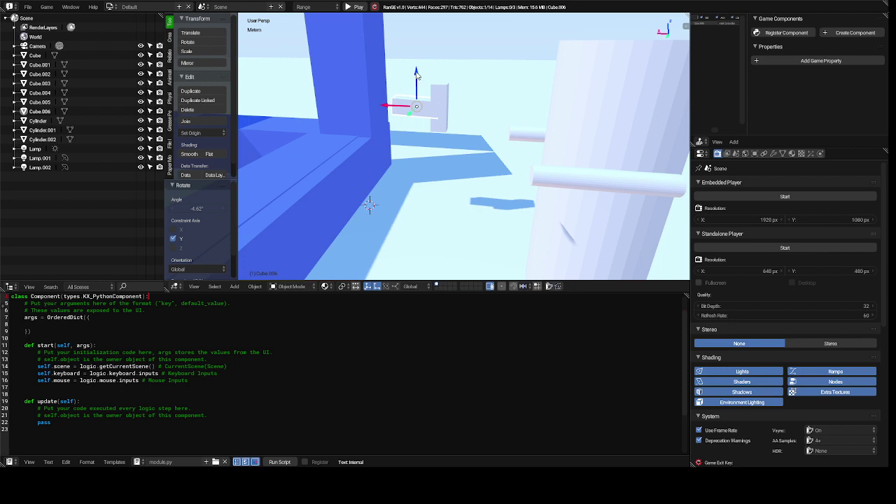
drag(415, 74, 411, 58)
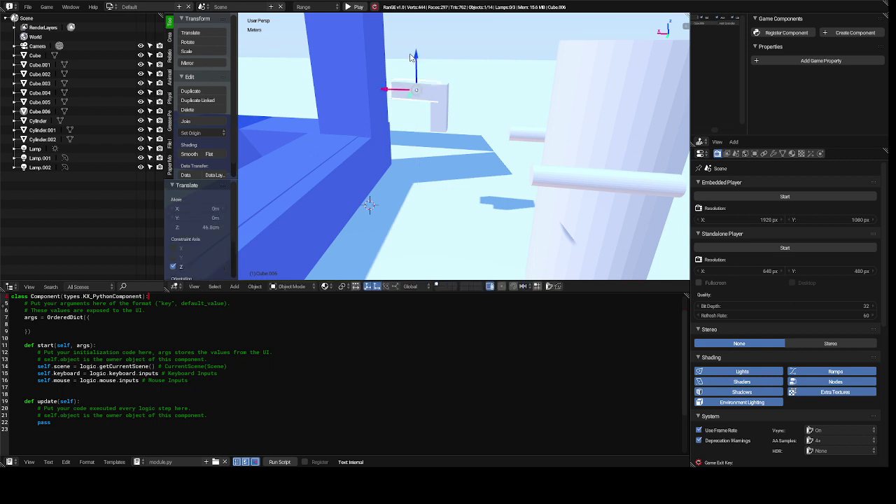
Step: Stretch the crosswise bar by about 1.681 along X and join it with the upright bar into one object
key(s)
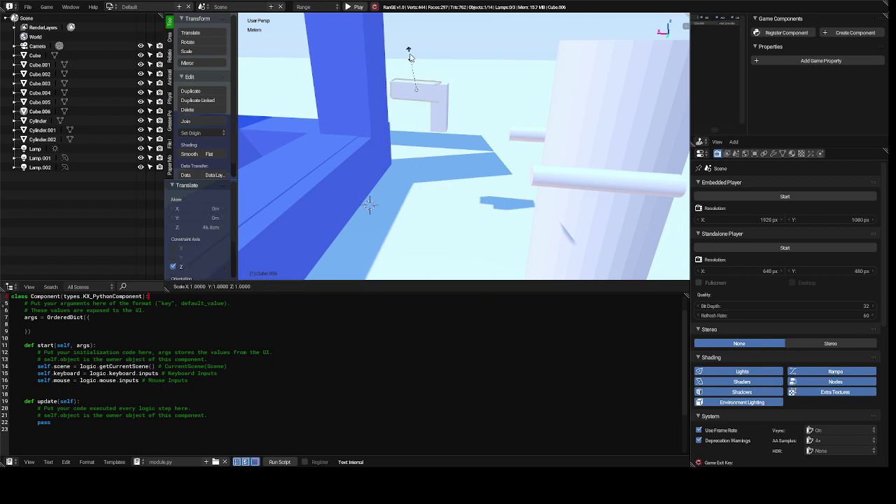
key(y)
key(x)
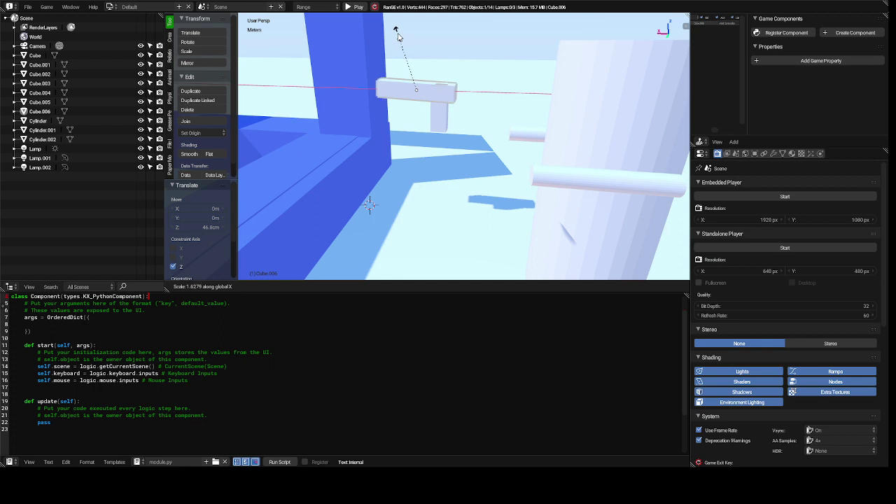
click(396, 36)
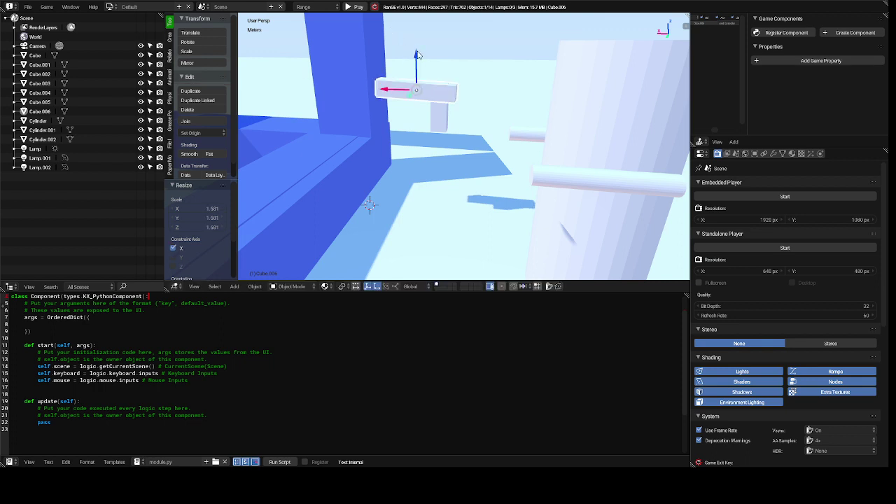
shift+click(439, 121)
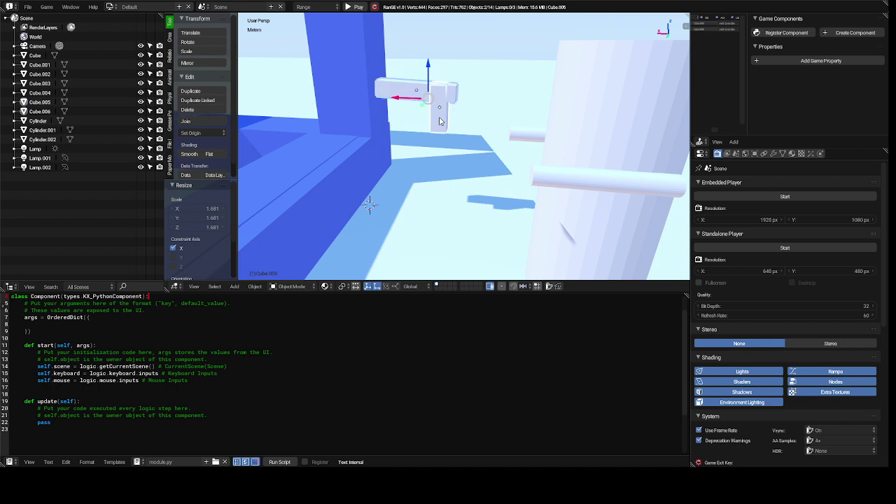
click(215, 124)
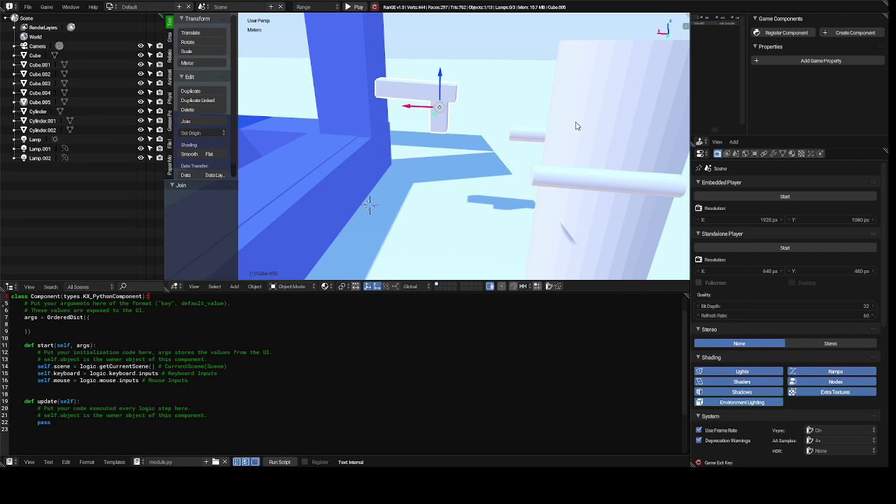
Step: Select the large upright cylinder and switch it to Edit Mode
key(KP_6)
key(KP_6)
key(KP_6)
key(KP_6)
key(KP_6)
key(KP_6)
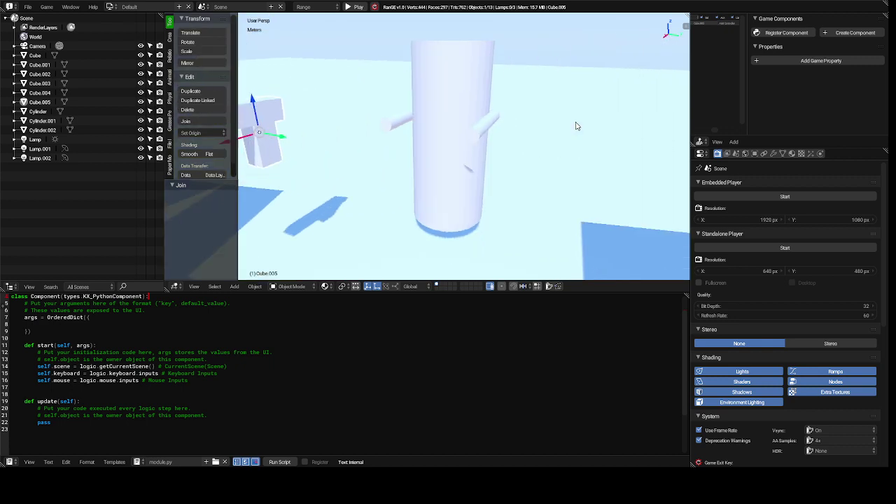
key(KP_6)
key(KP_6)
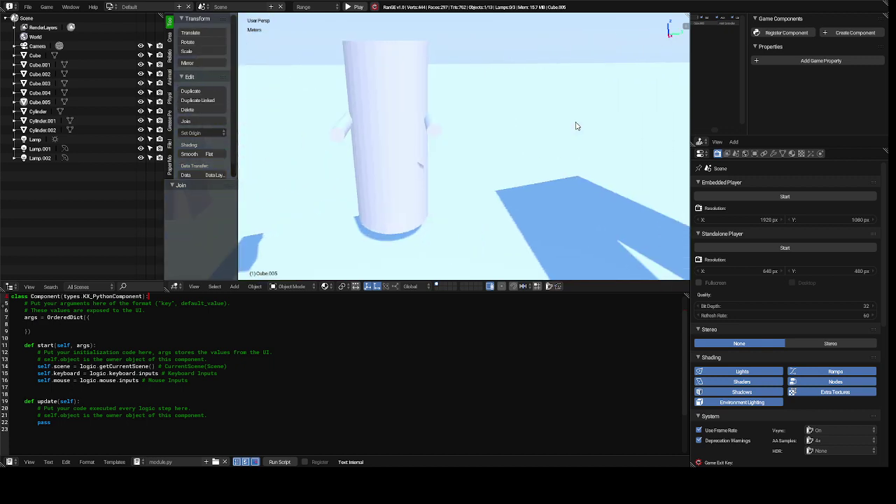
click(390, 105)
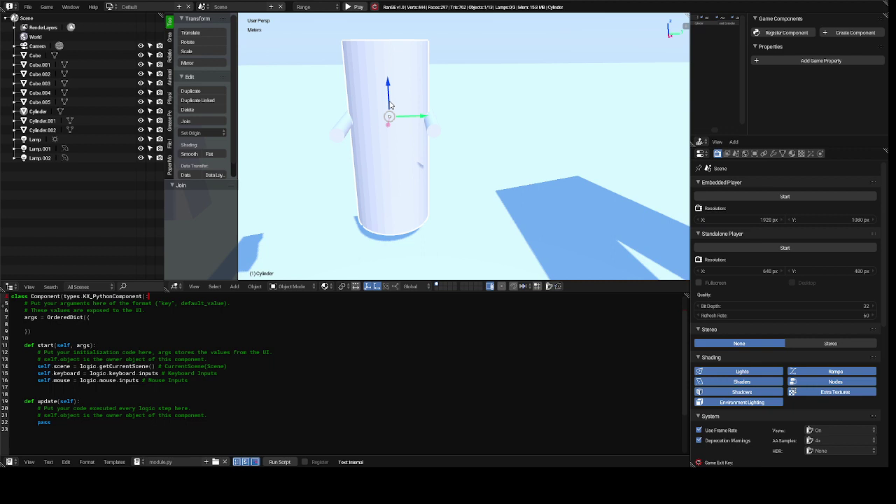
click(287, 287)
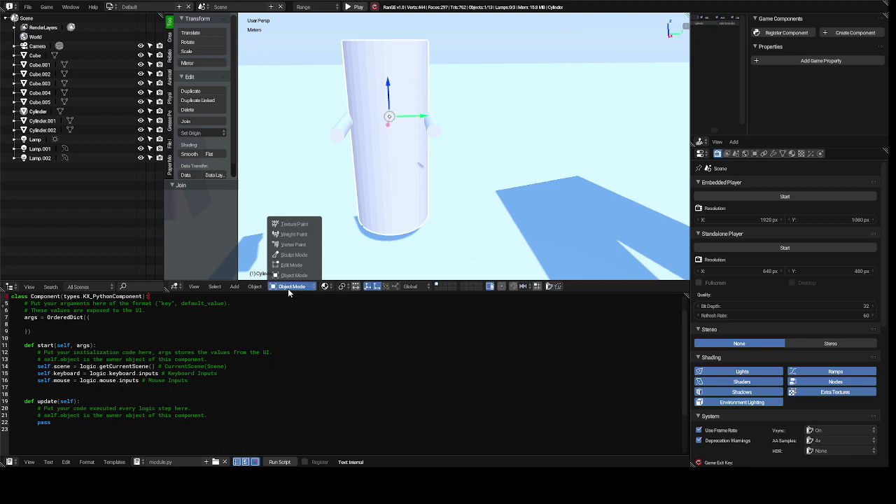
click(288, 288)
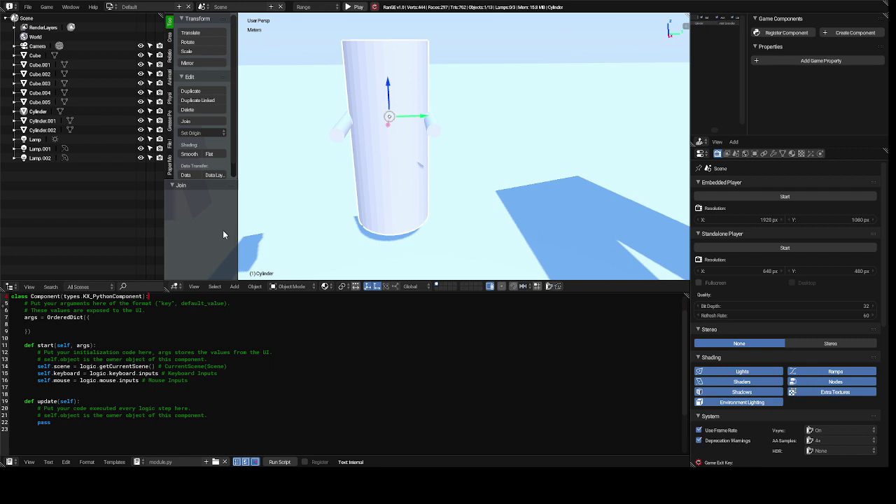
click(294, 286)
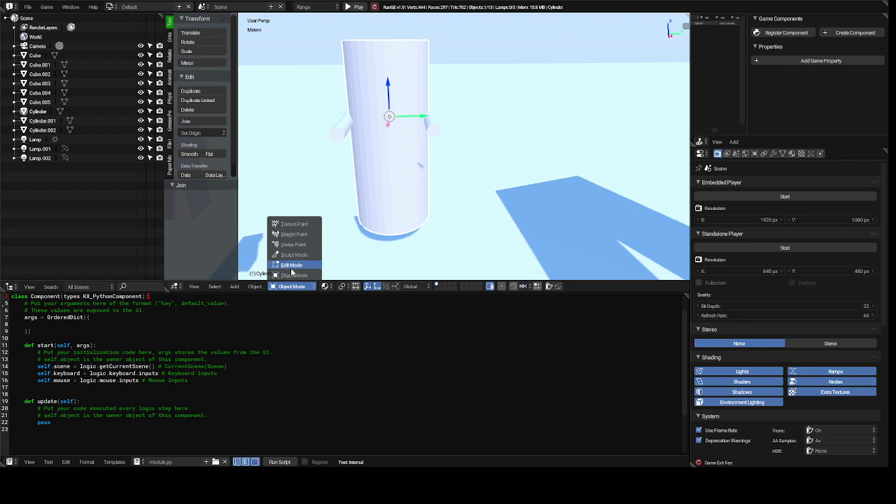
click(292, 265)
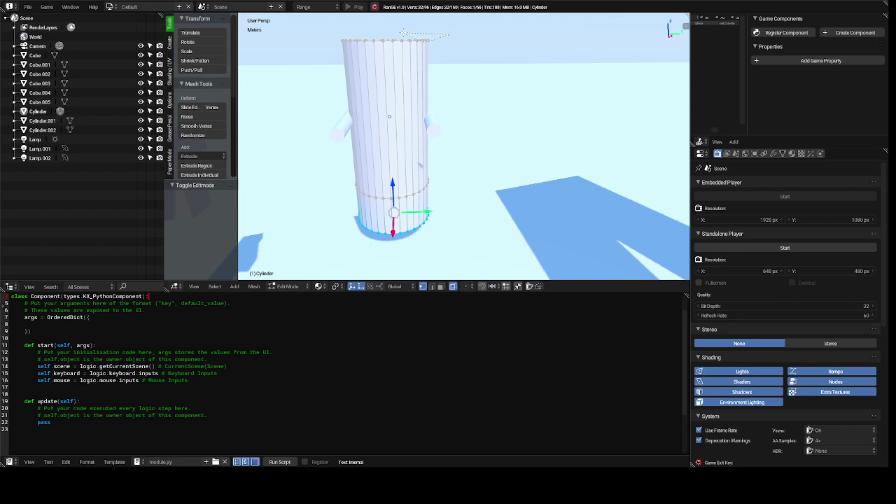
Step: Lasso the cylinder's upper rim vertices into the selection, try adding the lower middle edge ring as well, and undo that last addition
mouse_move(395, 30)
ctrl+mouse_down()
mouse_move(320, 28)
mouse_move(306, 38)
mouse_move(301, 74)
mouse_move(337, 84)
mouse_move(385, 66)
mouse_move(482, 57)
ctrl+mouse_up()
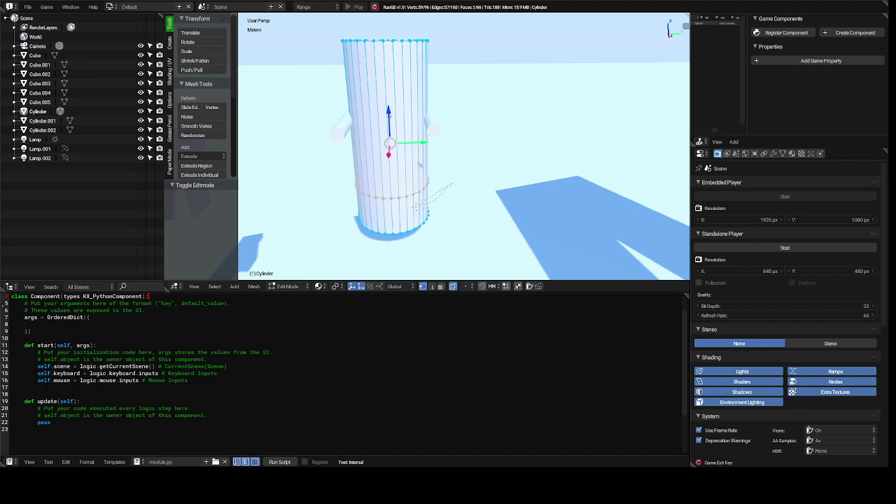
mouse_move(416, 205)
ctrl+mouse_down()
mouse_move(400, 223)
mouse_move(333, 215)
mouse_move(321, 202)
mouse_move(338, 156)
ctrl+mouse_up()
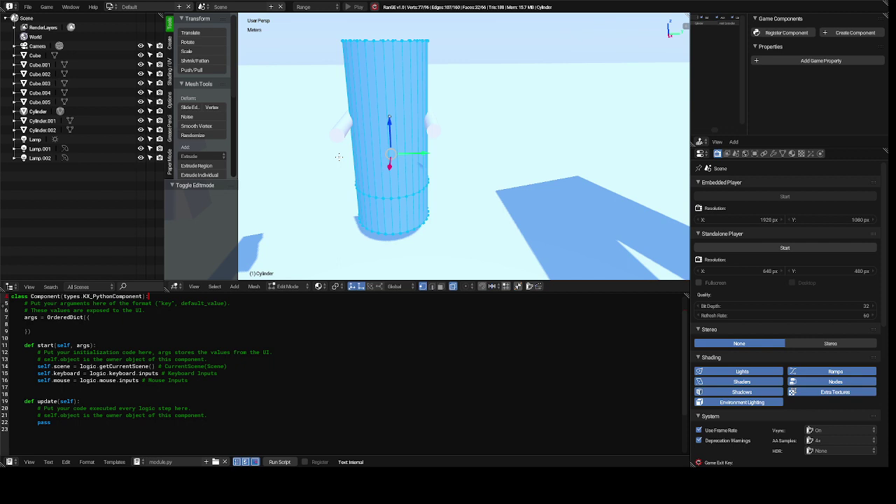
key(ctrl+z)
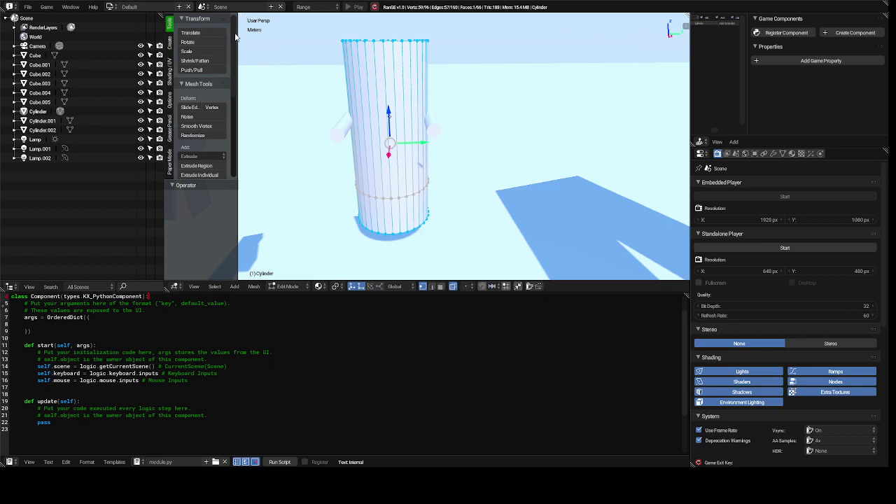
Step: Start a Knife cut on the large cylinder's mesh
scroll(236, 37, down, 5)
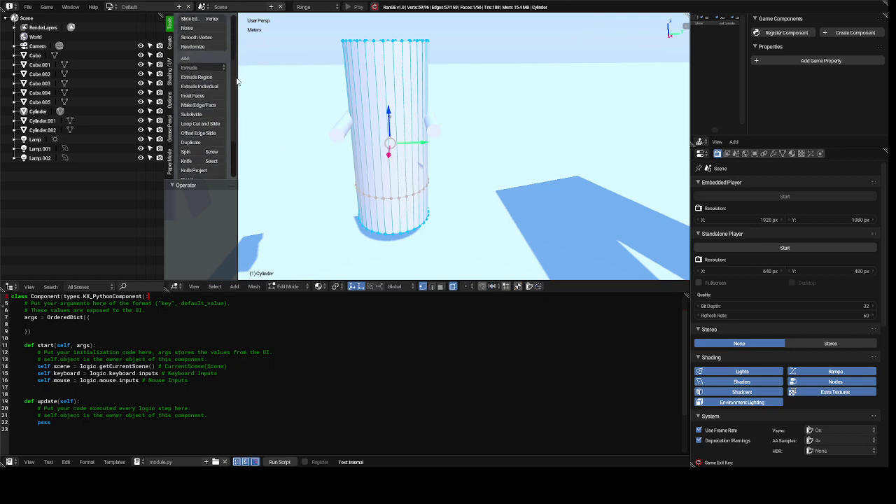
scroll(237, 84, down, 3)
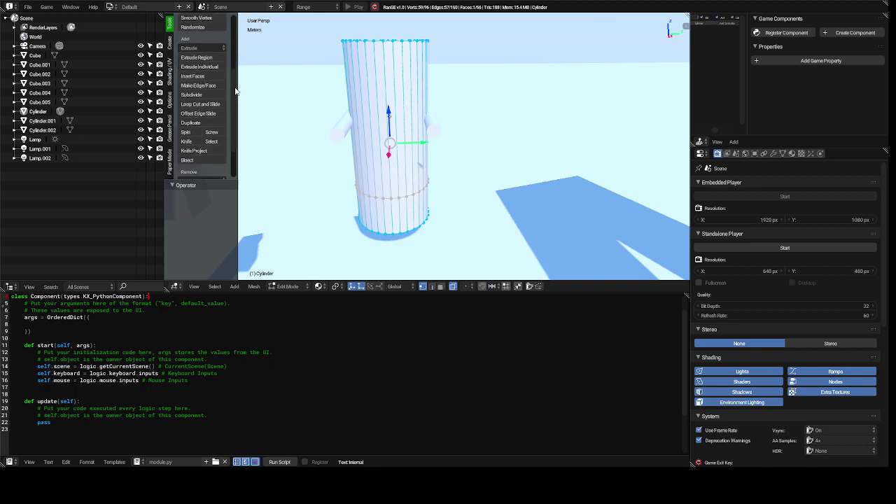
scroll(236, 93, down, 1)
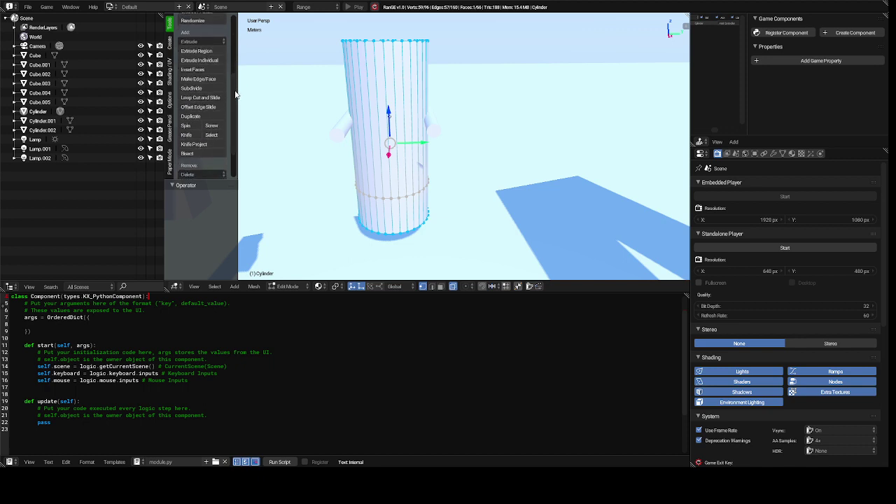
click(186, 136)
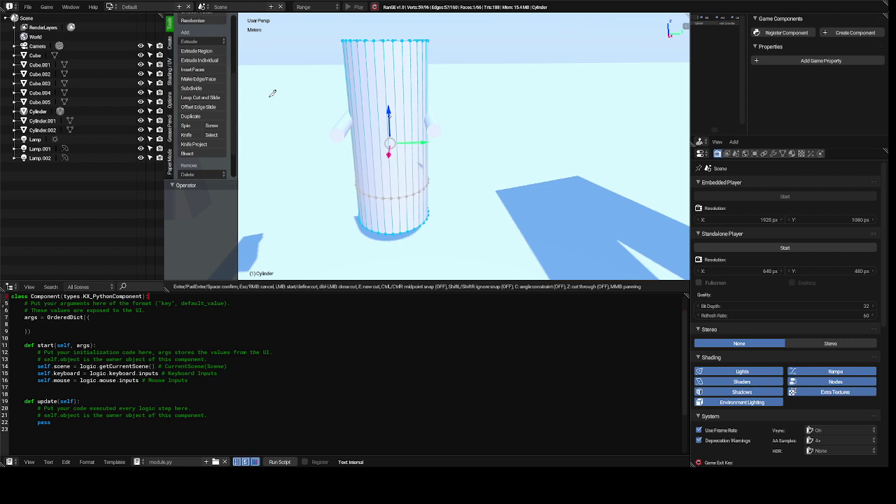
Step: Knife-cut a closed rectangular outline into the upper front side of the cylinder, below its top rim
click(354, 64)
click(419, 115)
click(421, 49)
click(356, 51)
right_click(359, 107)
key(Return)
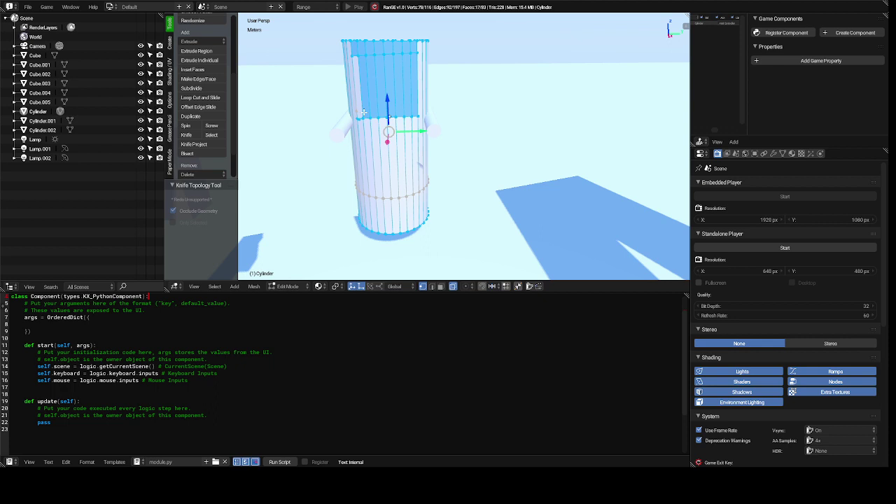
Step: Delete the faces inside the rectangular outline on the cylinder's upper front to leave an opening
key(a)
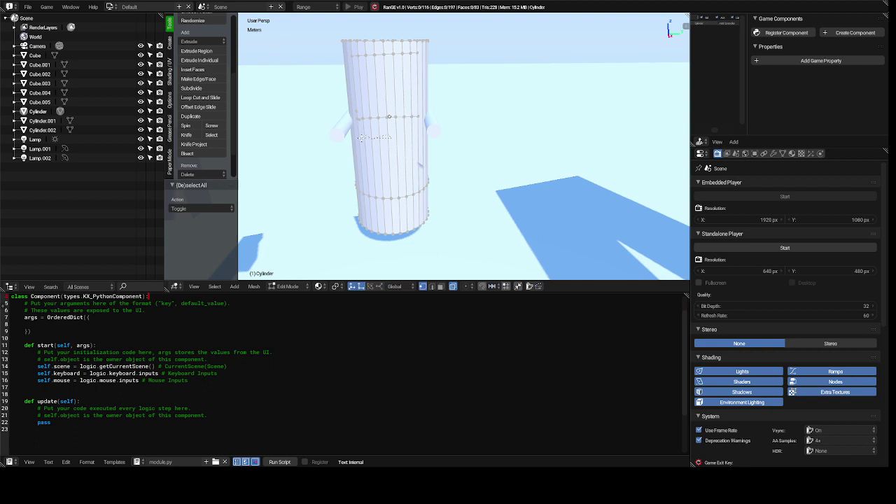
mouse_move(360, 137)
ctrl+mouse_down()
mouse_move(348, 47)
mouse_move(369, 40)
mouse_move(384, 75)
ctrl+mouse_up()
mouse_move(390, 116)
ctrl+mouse_down()
mouse_move(412, 47)
mouse_move(389, 116)
mouse_move(418, 44)
mouse_move(430, 56)
ctrl+mouse_up()
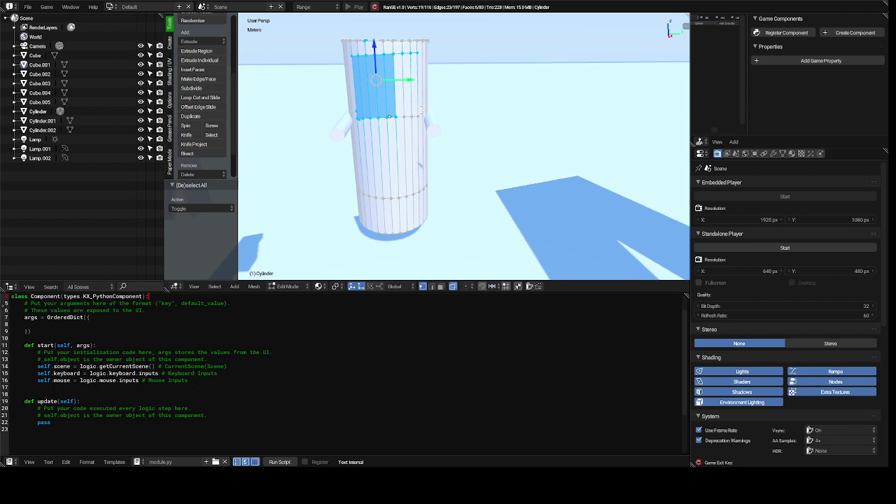
mouse_move(421, 109)
ctrl+mouse_down()
mouse_move(392, 116)
mouse_move(403, 127)
mouse_move(421, 116)
ctrl+mouse_up()
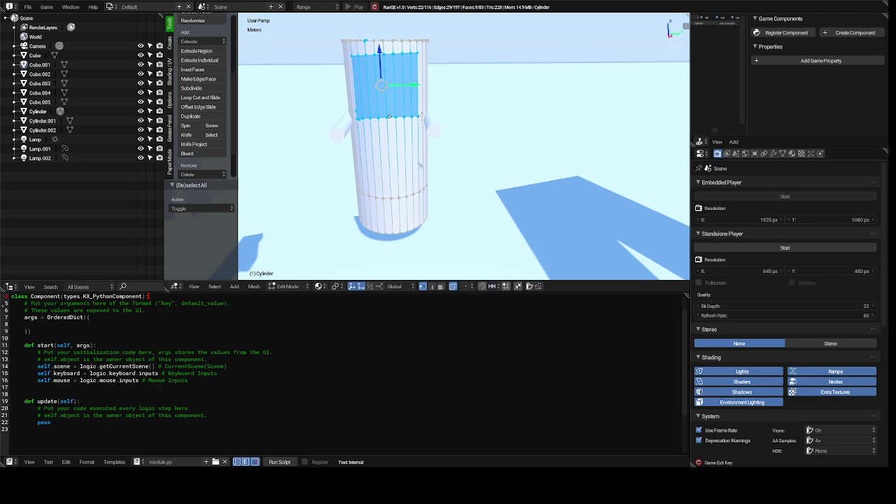
key(x)
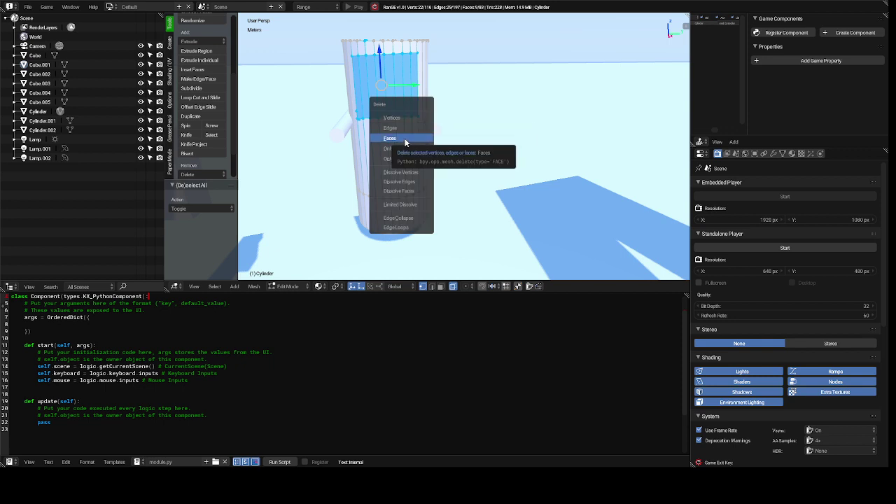
click(405, 142)
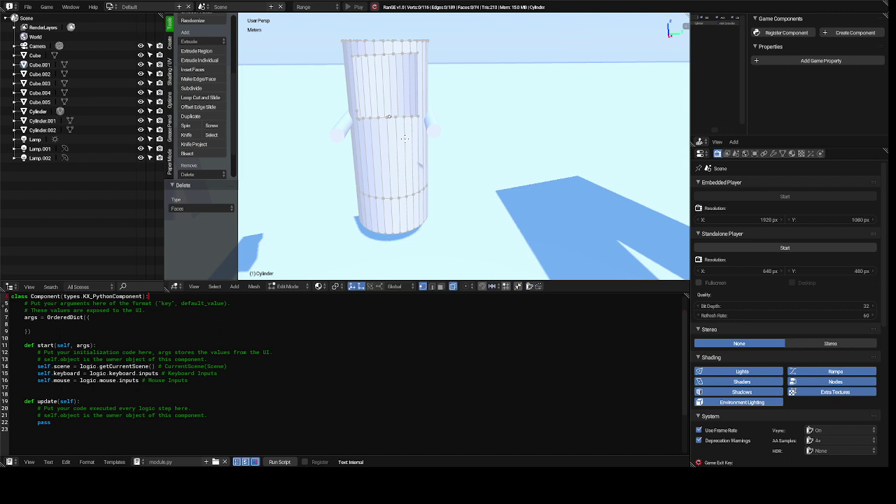
Step: Leave the cylinder's mesh, select the Camera object and move it about -19.2 m along X
middle_drag(404, 139, 405, 139)
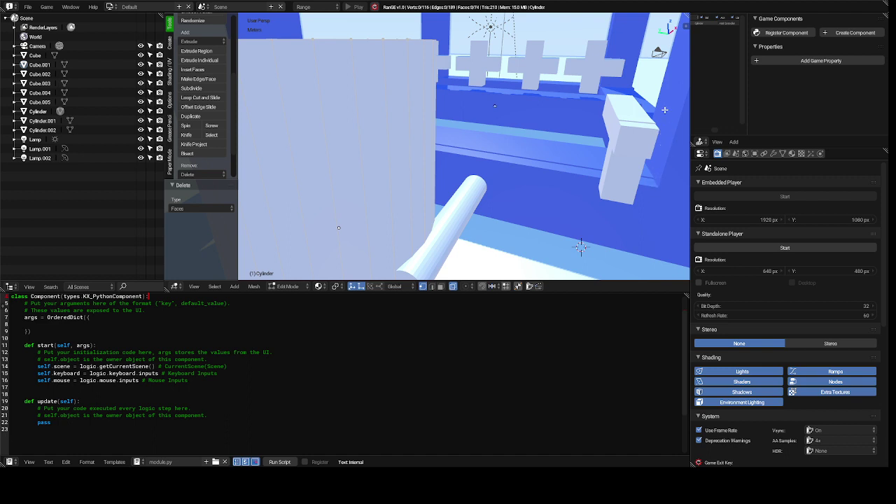
middle_drag(664, 110, 664, 110)
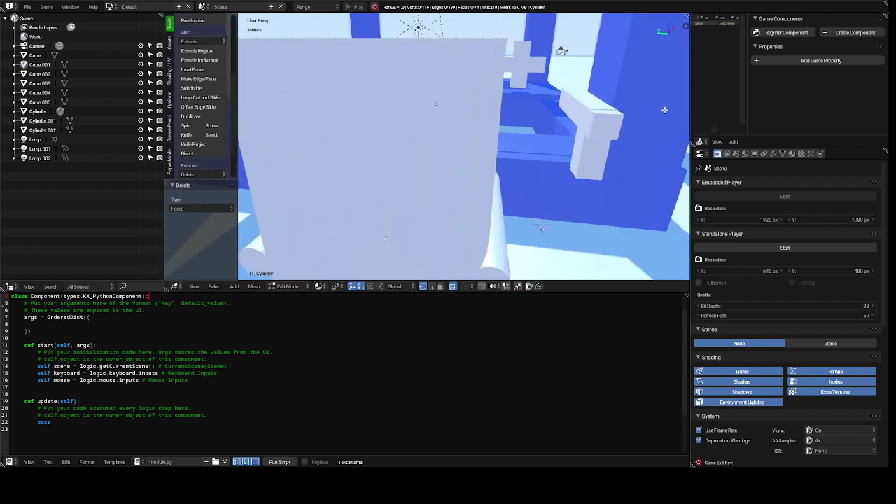
middle_drag(664, 110, 664, 110)
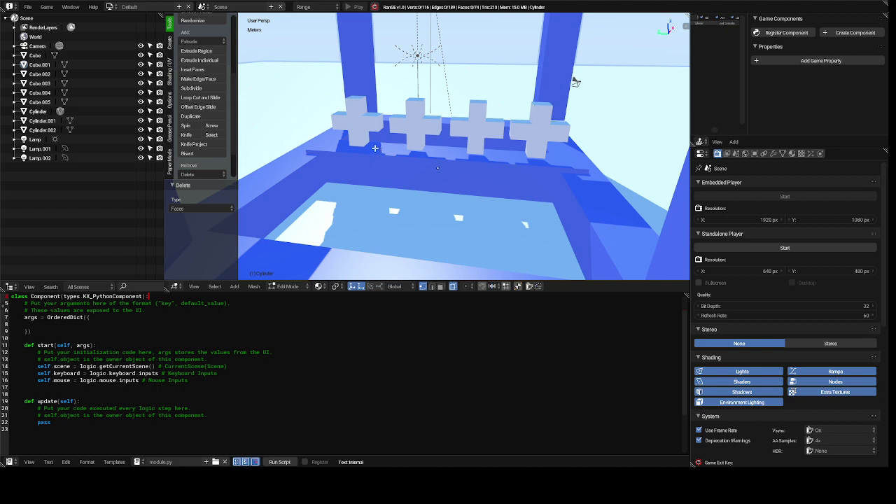
click(34, 47)
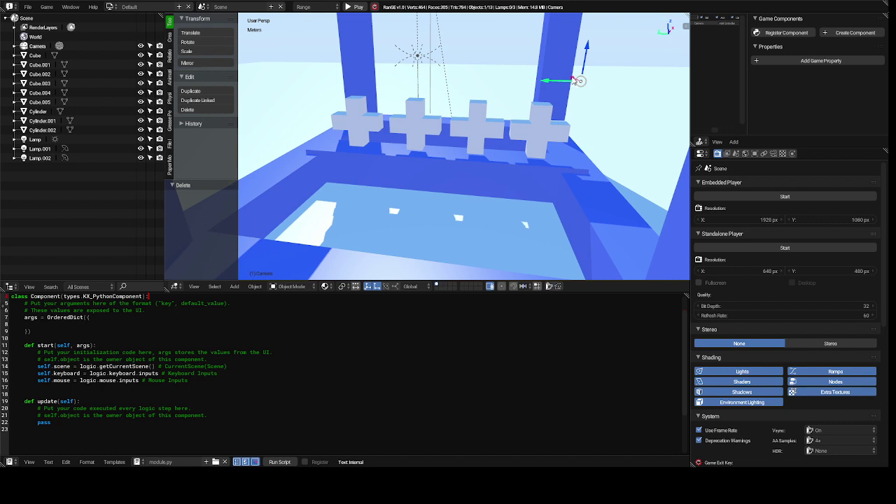
drag(574, 80, 170, 166)
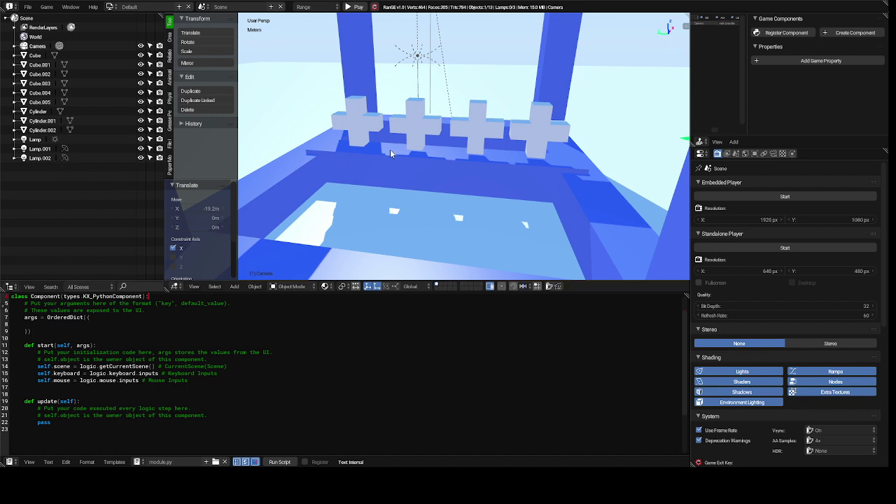
Step: Move the camera about another -16.4 m along X and about 4.05 m along Y, towards the cylinder
middle_drag(390, 149, 390, 149)
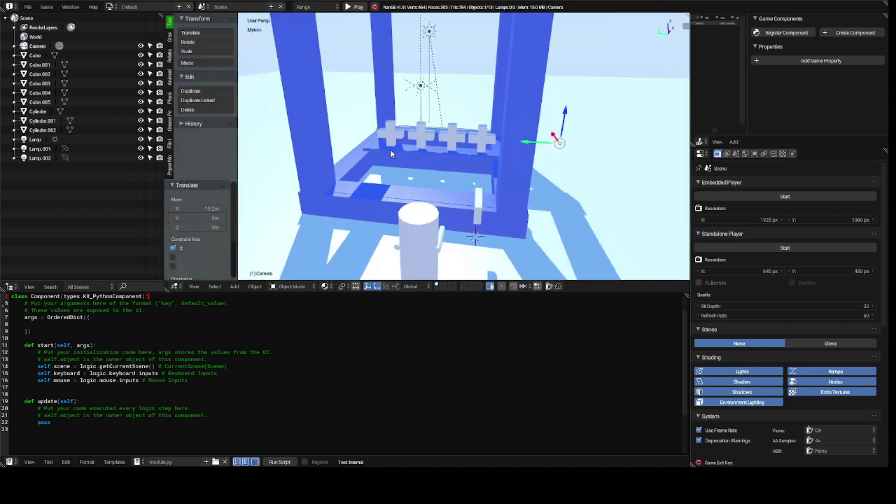
scroll(390, 149, down, 5)
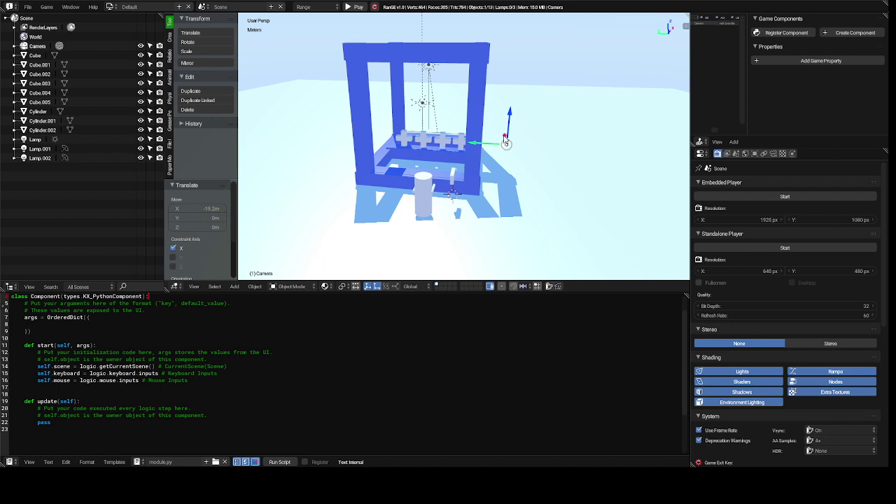
drag(505, 140, 510, 193)
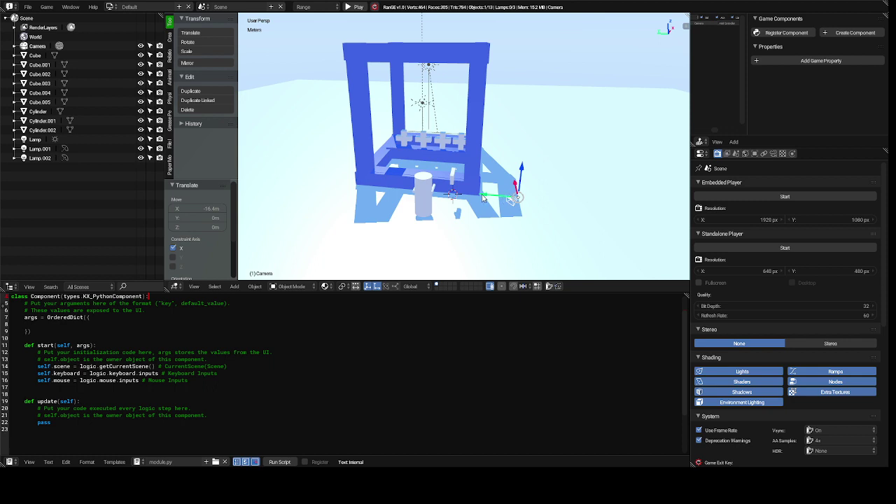
drag(483, 197, 442, 206)
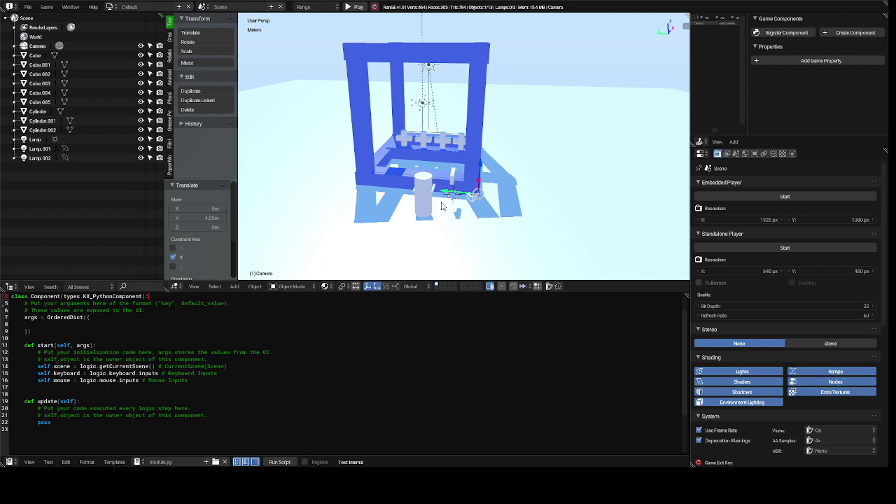
Step: Display the object properties that hold the location, rotation and scale values
scroll(442, 207, up, 5)
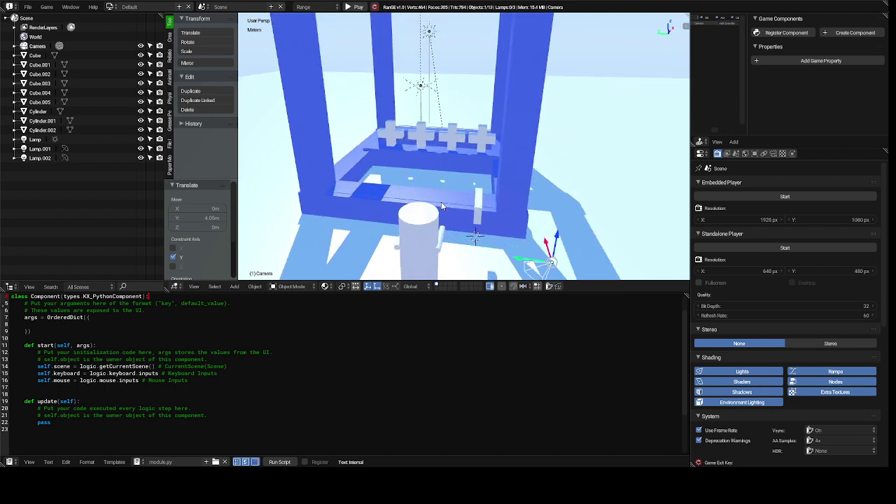
shift+scroll(441, 206, down, 5)
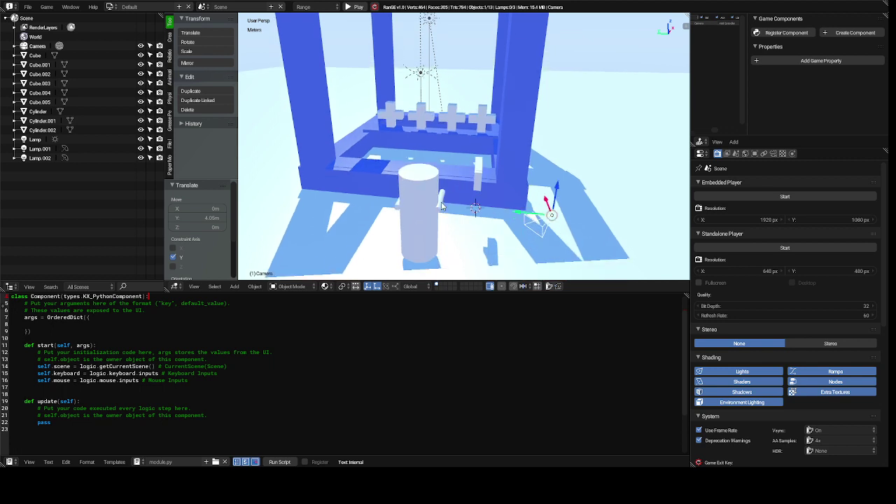
shift+scroll(442, 206, down, 5)
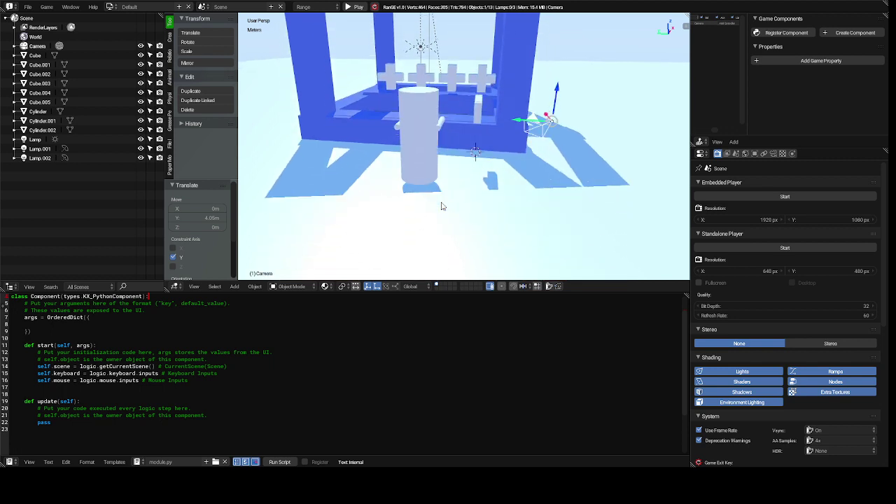
scroll(442, 207, up, 2)
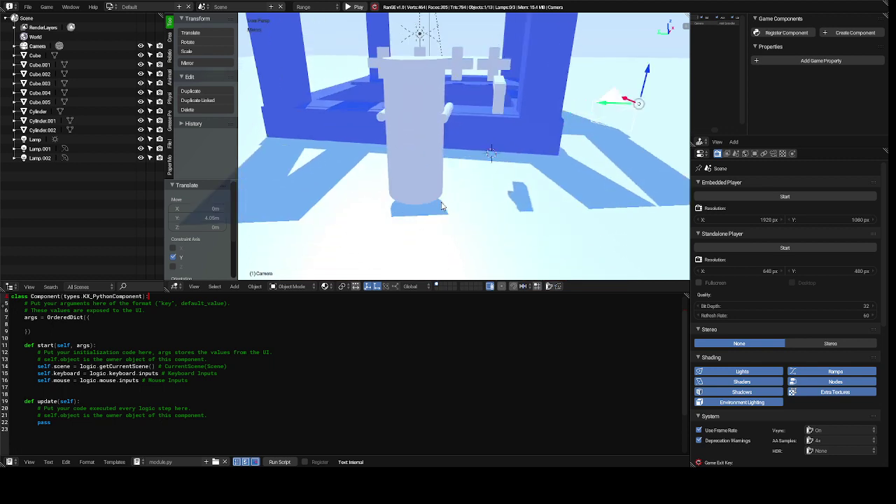
scroll(442, 207, up, 2)
ctrl+scroll(441, 206, up, 6)
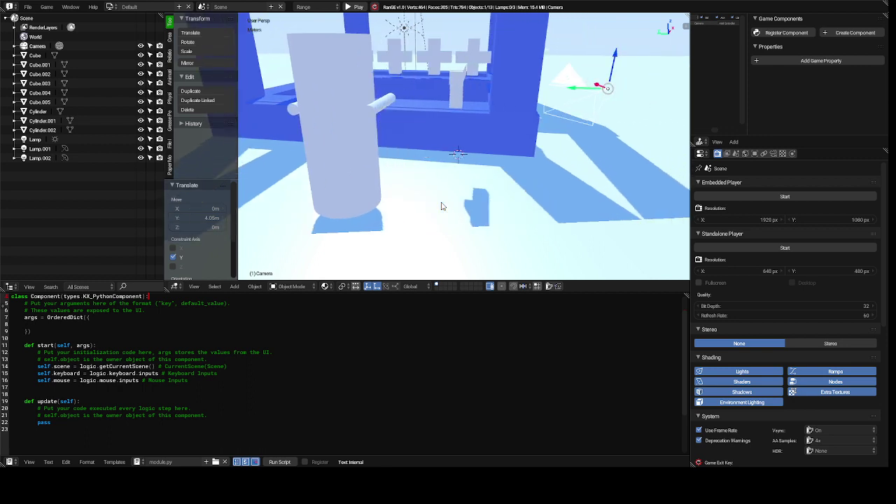
right_click(573, 79)
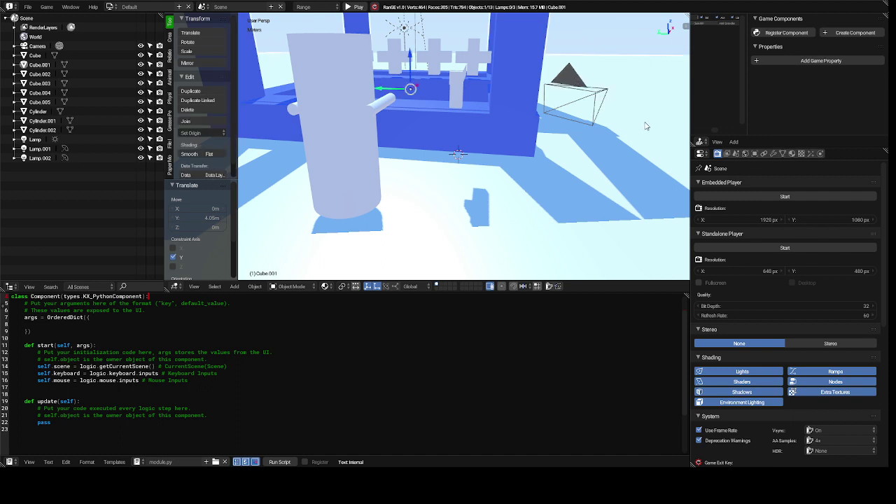
click(755, 153)
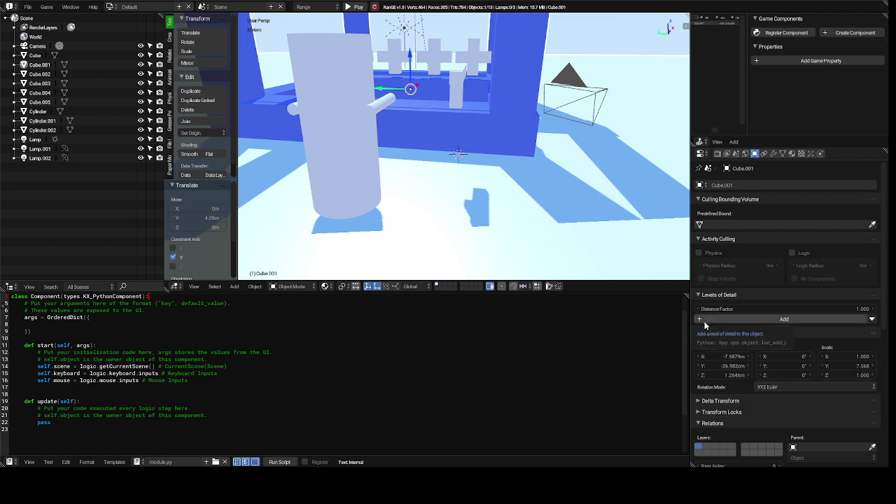
click(572, 82)
key(r)
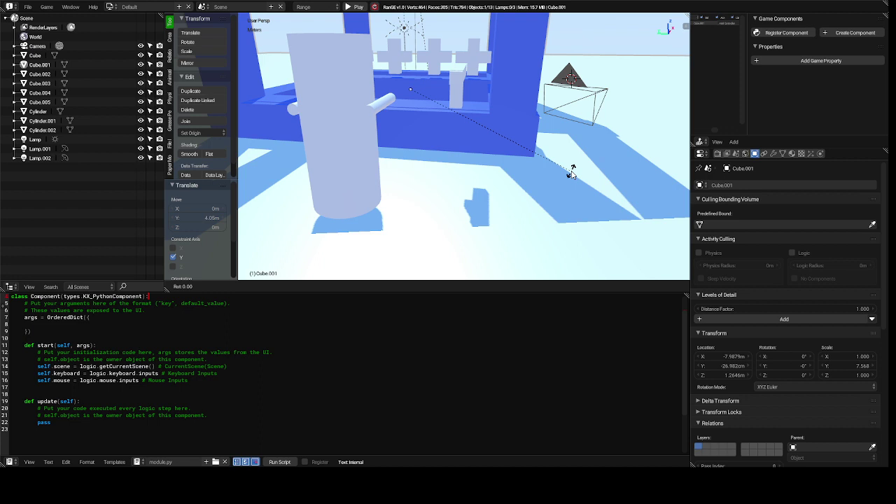
key(Escape)
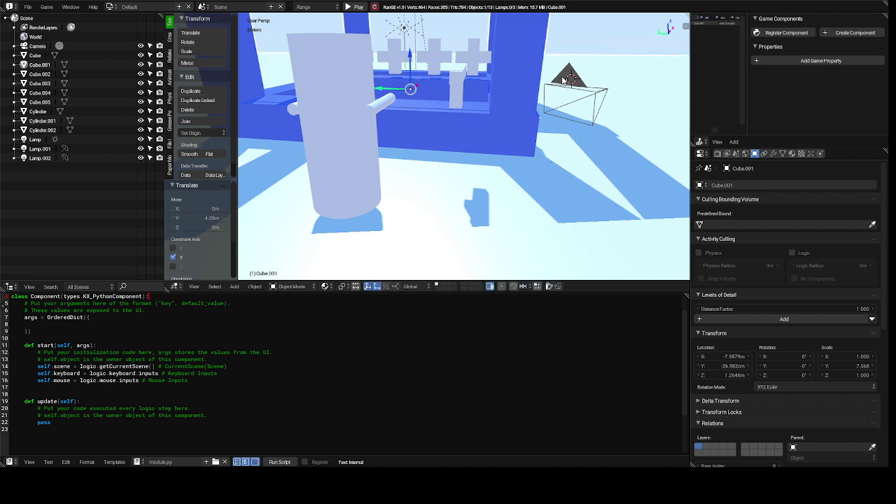
Step: Select the camera and set its X and Z rotation to 0°
right_click(568, 78)
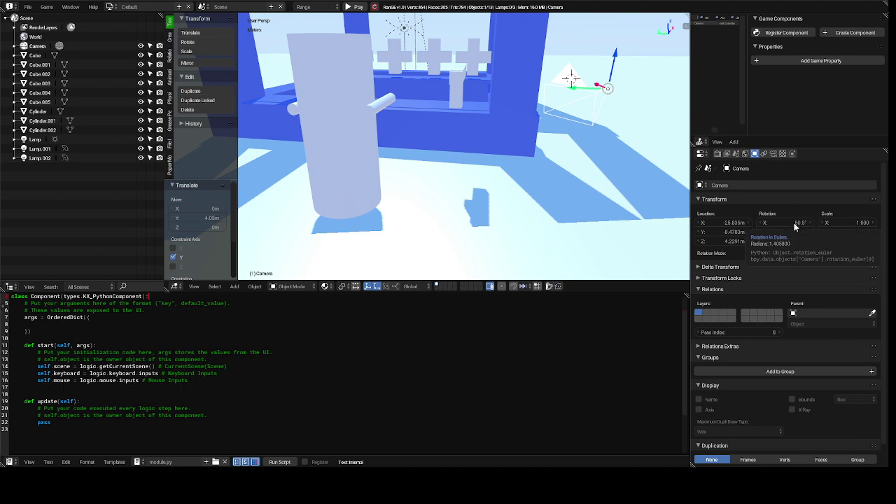
click(793, 222)
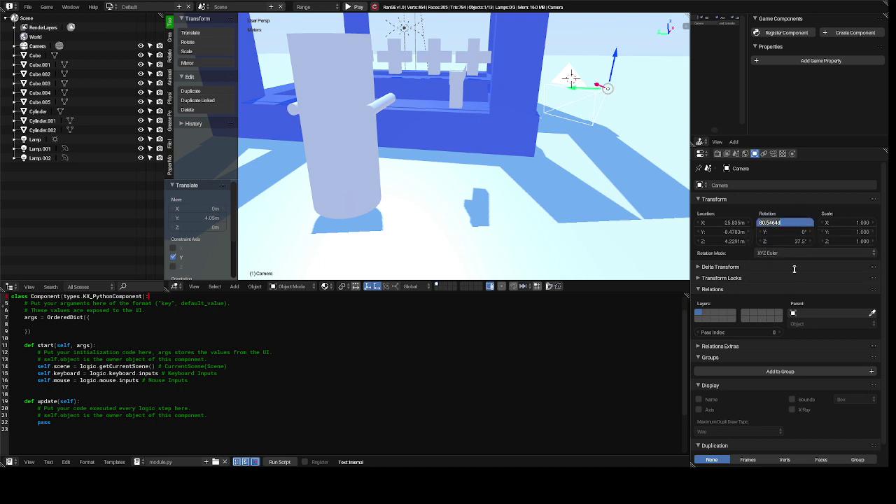
text(0)
key(Return)
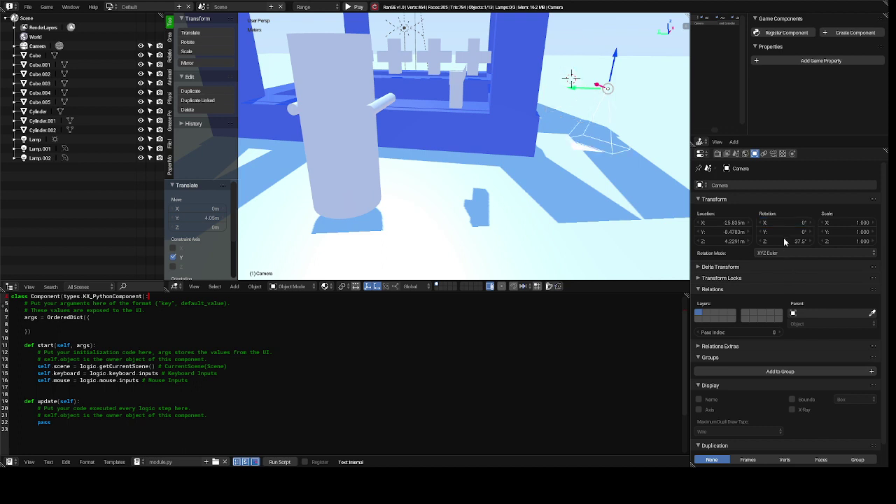
click(782, 242)
text(0)
key(Return)
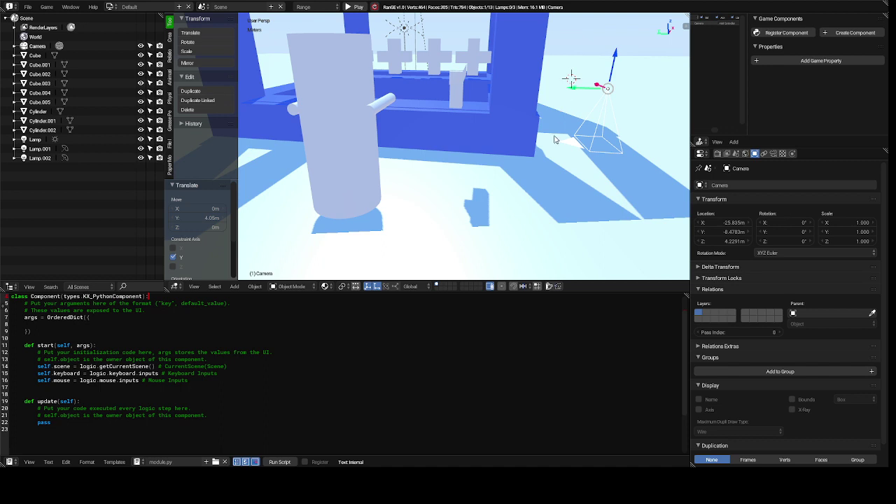
Step: Try to rotate the camera 90° about the global Z axis
key(r)
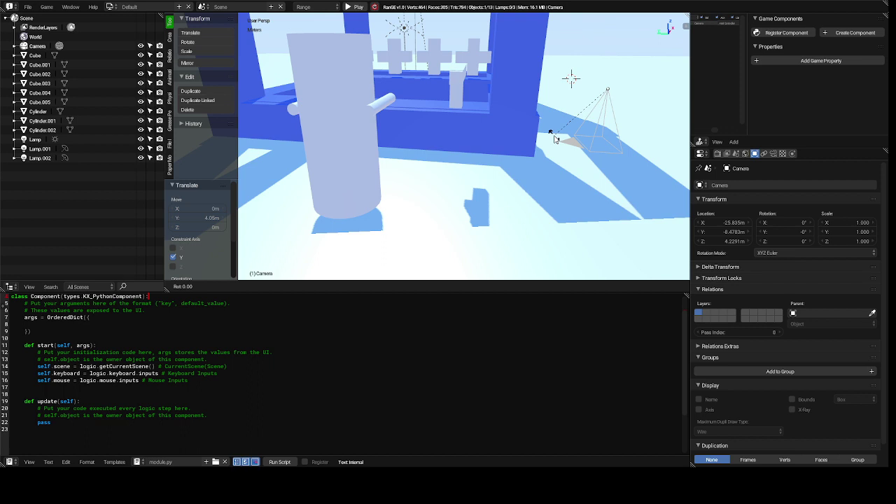
key(z)
text(9)
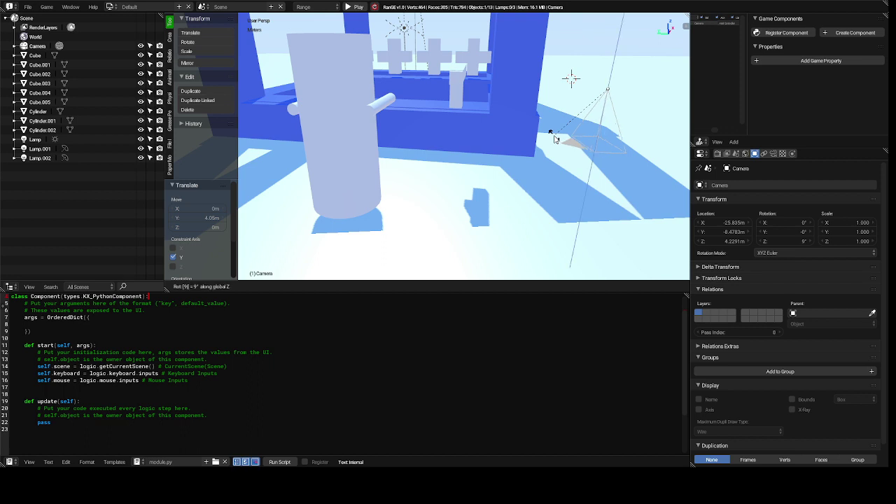
text(0)
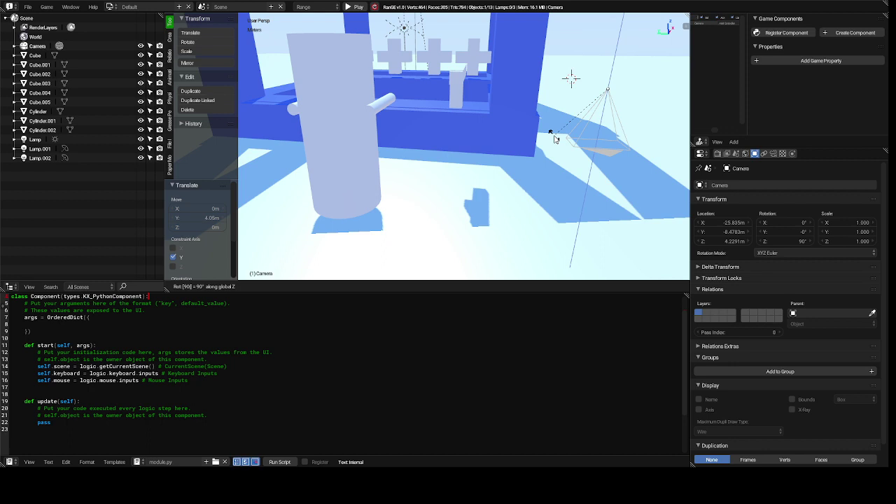
key(Return)
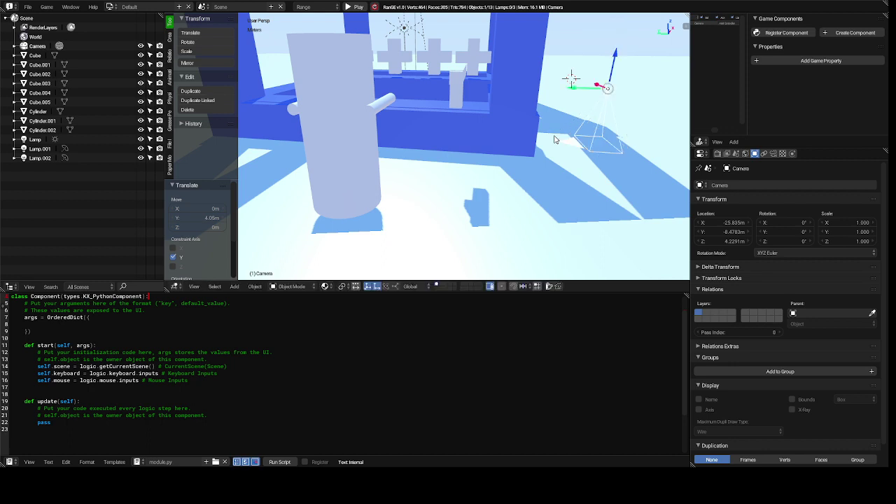
Step: Rotate the camera -90° about the global Z axis
key(r)
key(z)
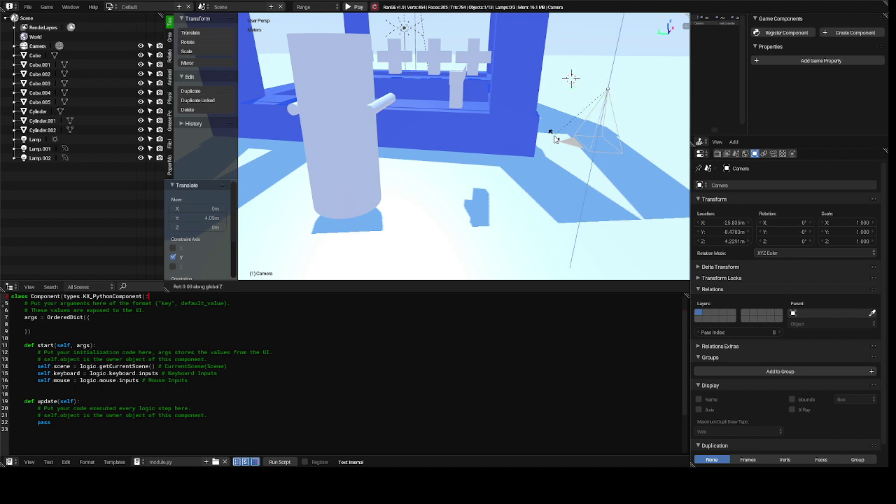
text(-90)
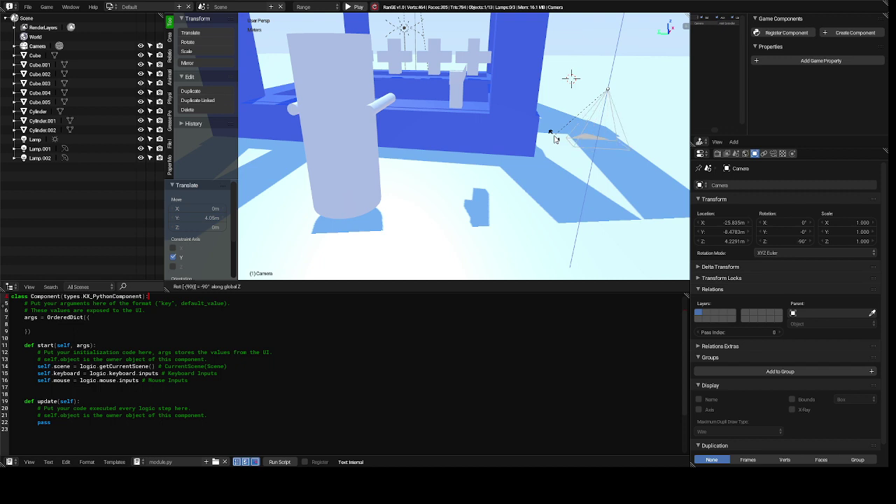
key(Return)
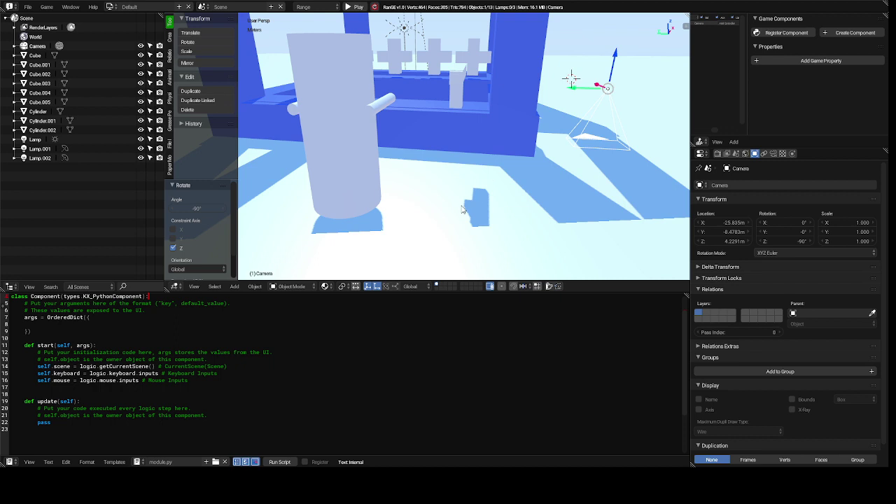
Step: Try to rotate the camera 90° about the global Y axis
key(r)
key(y)
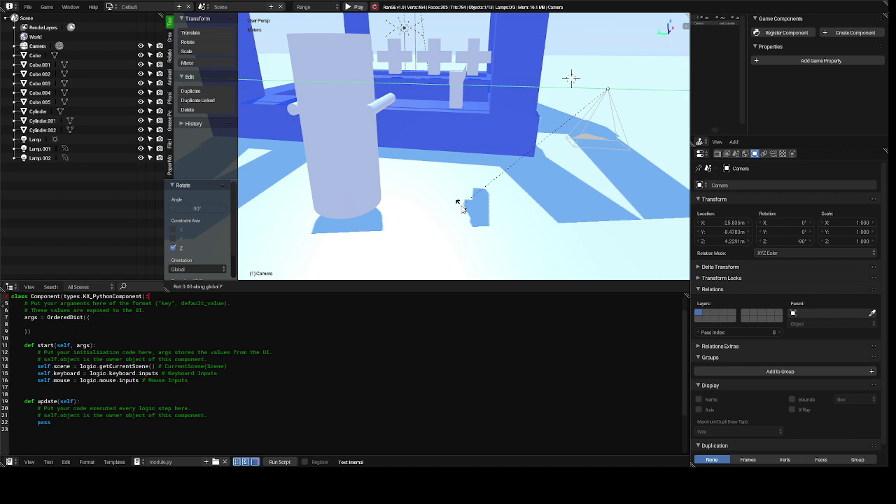
text(90)
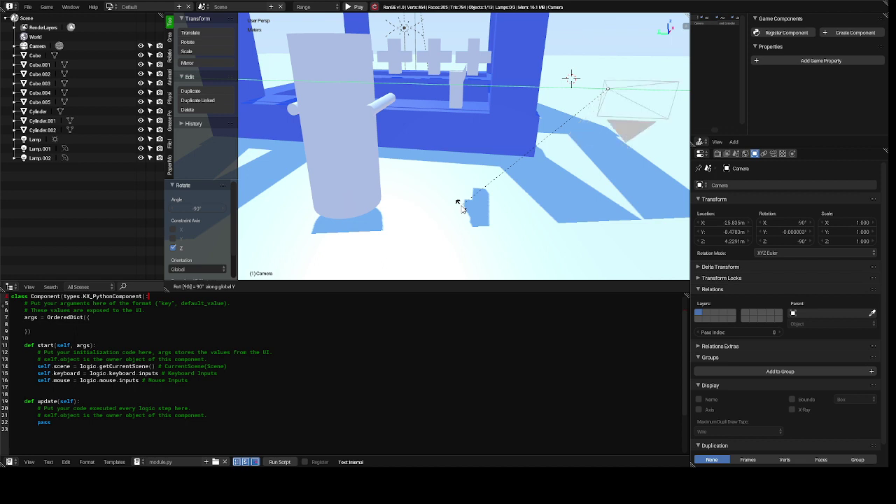
key(Return)
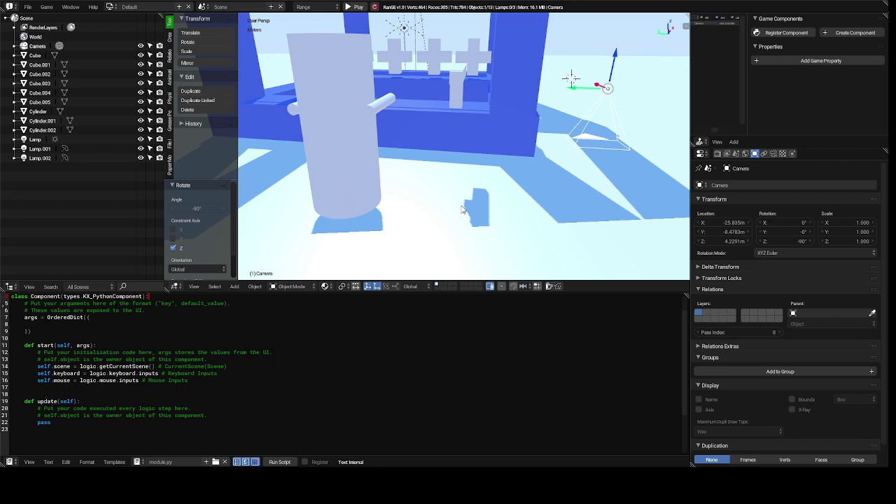
Step: Rotate the camera -90° about the global Y axis
key(r)
key(y)
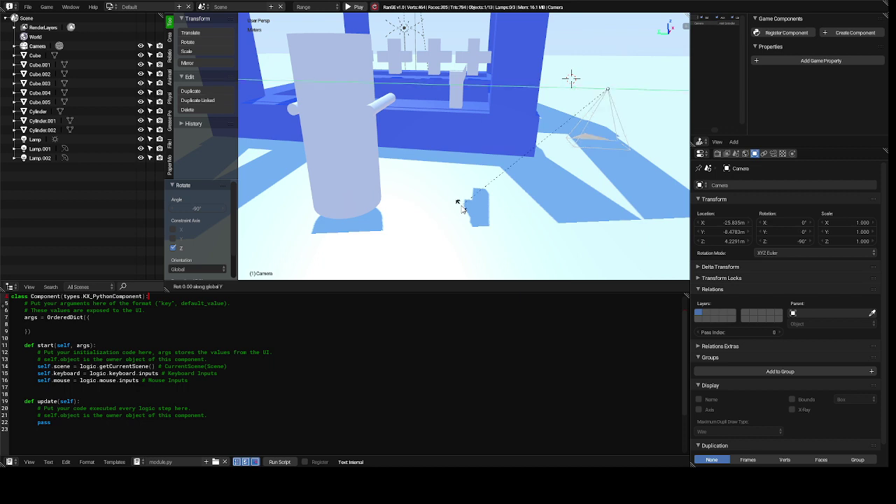
text(-90)
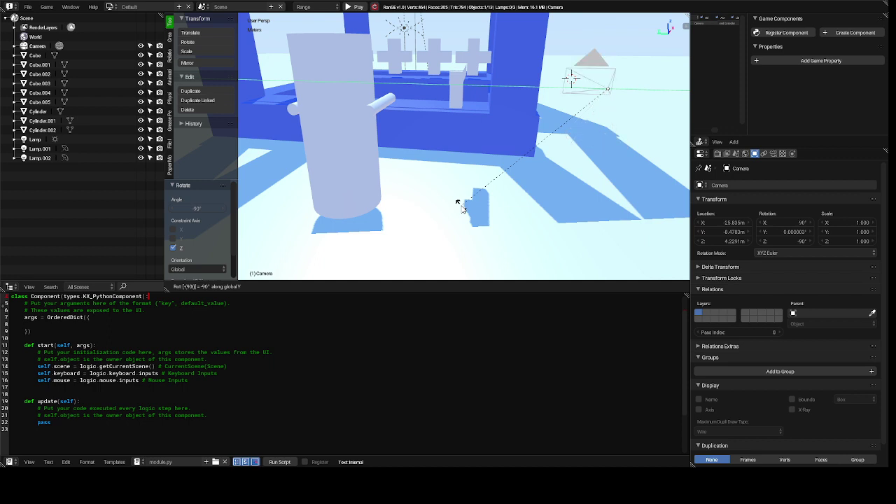
key(Return)
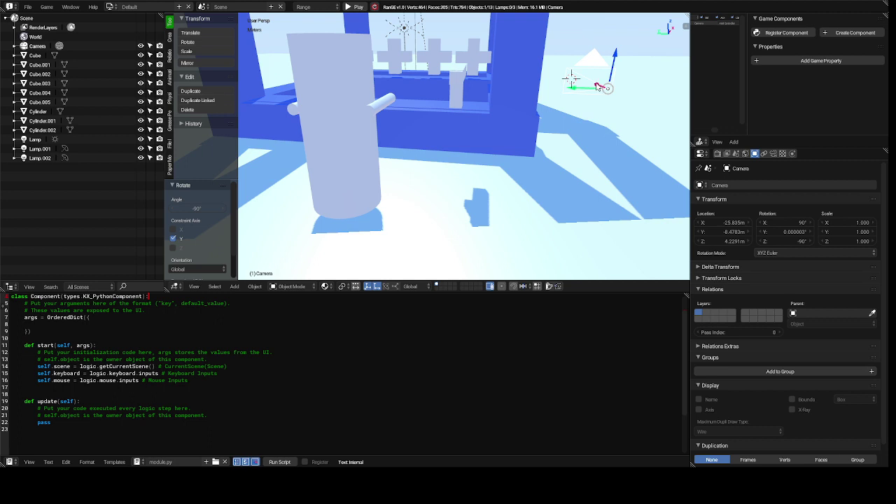
Step: Move the camera about 22.7 cm along X and about 5.16 m along Y toward the cylinder character
drag(596, 86, 591, 82)
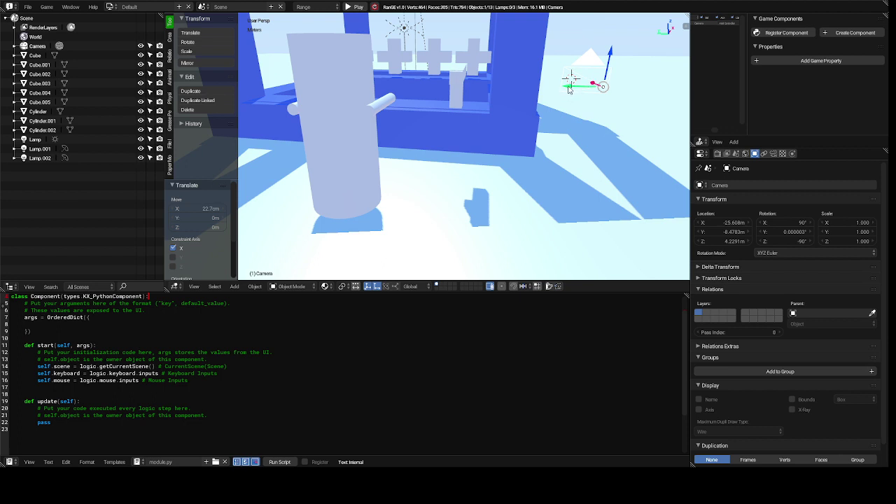
drag(568, 89, 317, 64)
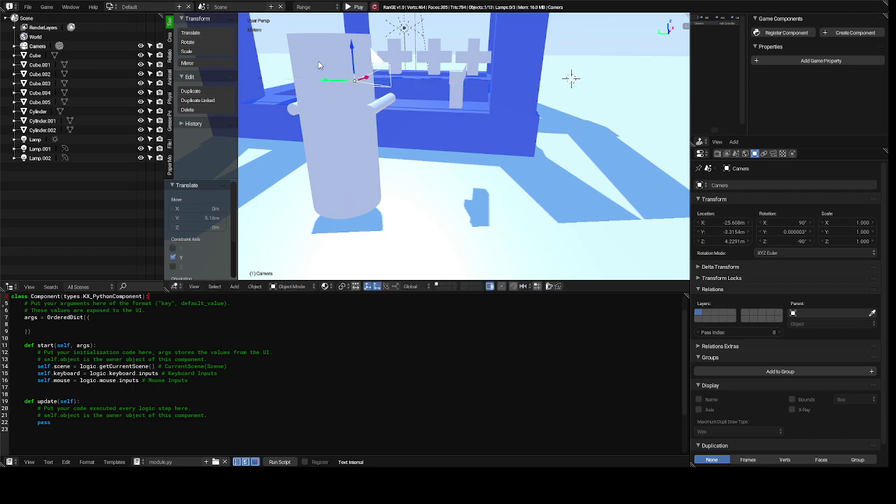
Step: Move the camera about 44.3 cm further along the X axis, toward the cylinder's head opening
scroll(318, 64, up, 1)
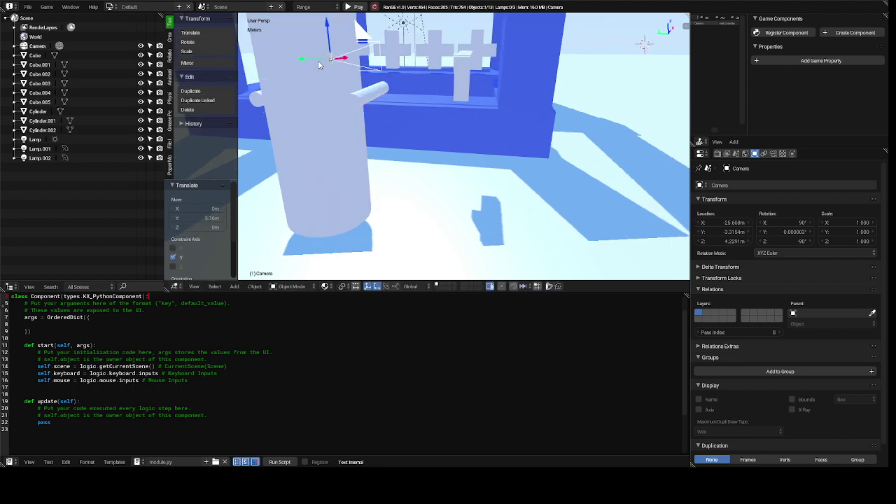
scroll(319, 64, up, 2)
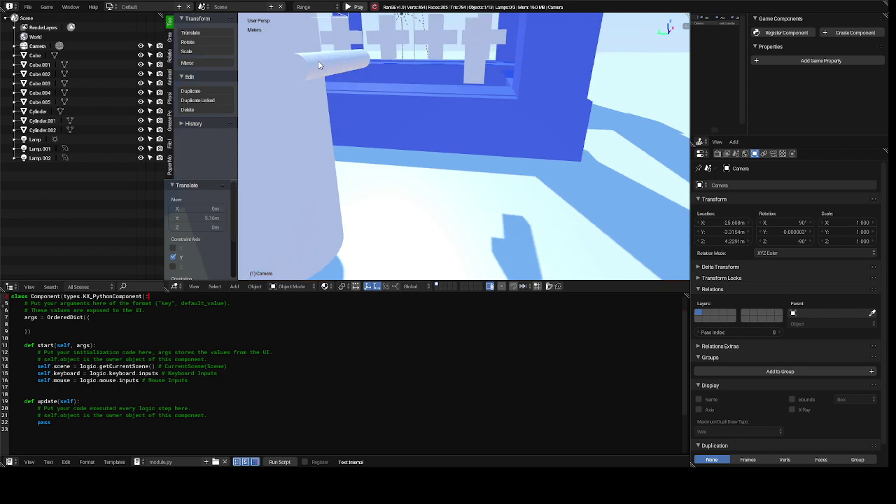
scroll(319, 65, down, 3)
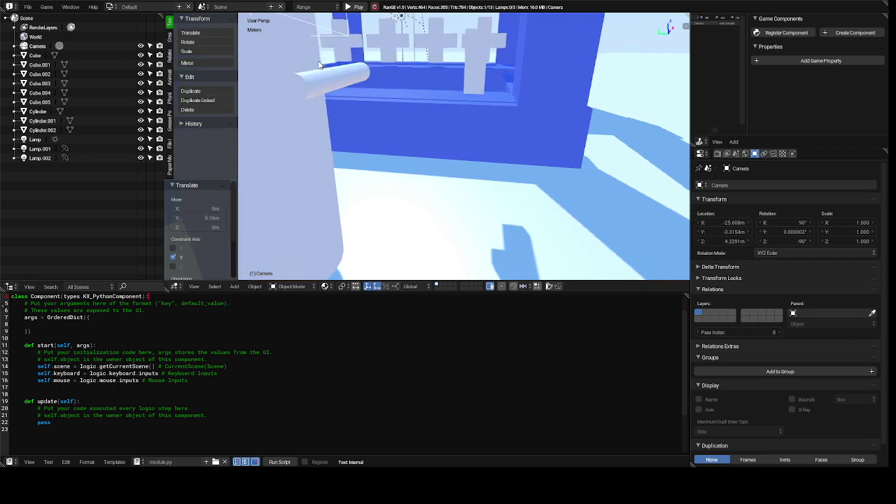
shift+scroll(319, 65, up, 1)
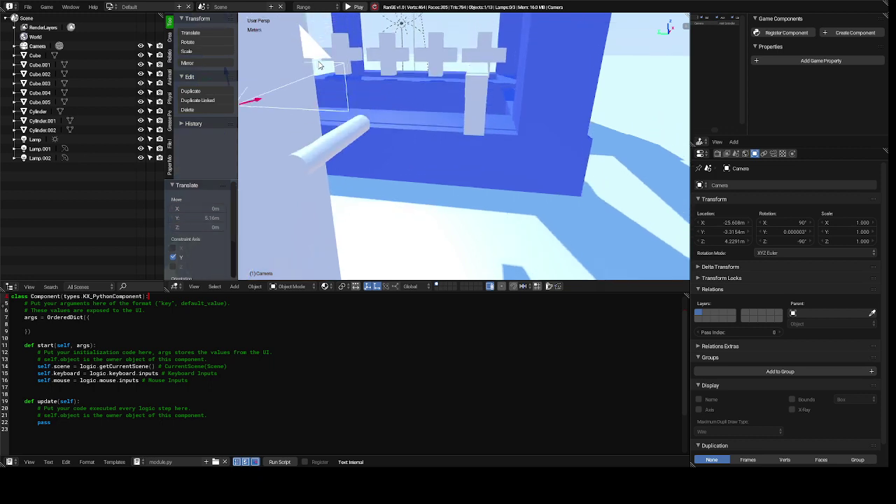
shift+scroll(319, 64, up, 1)
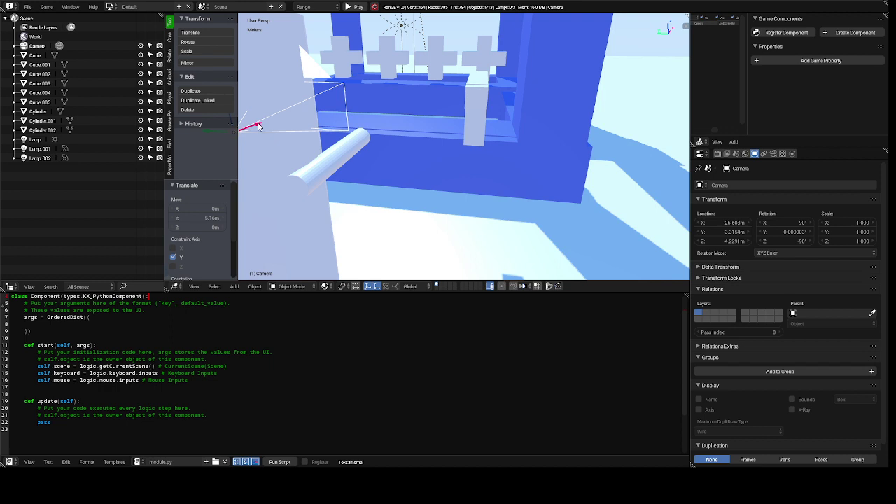
drag(257, 126, 287, 99)
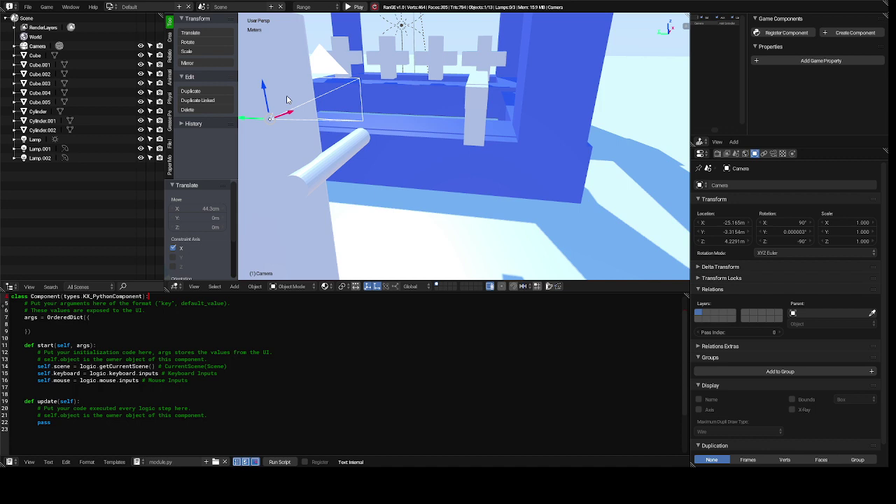
Step: Move the camera about 99 cm along the Y axis to center it within the cylinder's opening
key(KP_4)
key(KP_4)
key(KP_4)
key(KP_4)
key(KP_4)
key(KP_4)
key(KP_4)
key(KP_4)
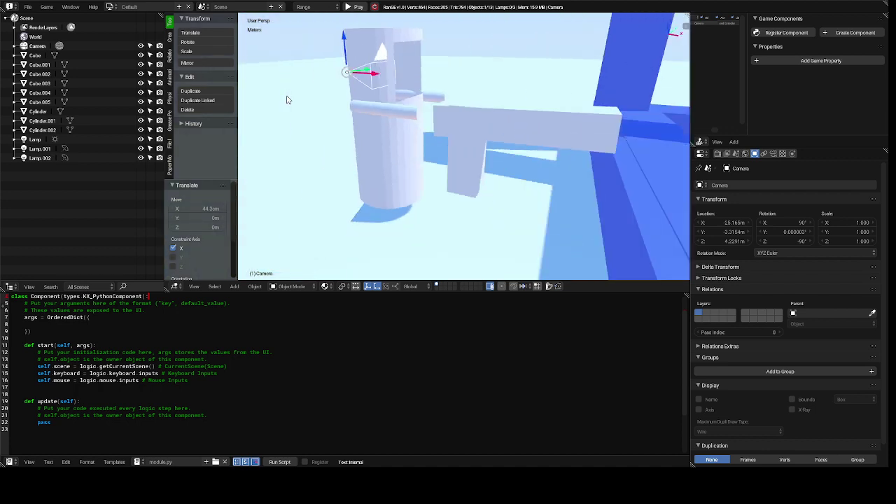
key(KP_4)
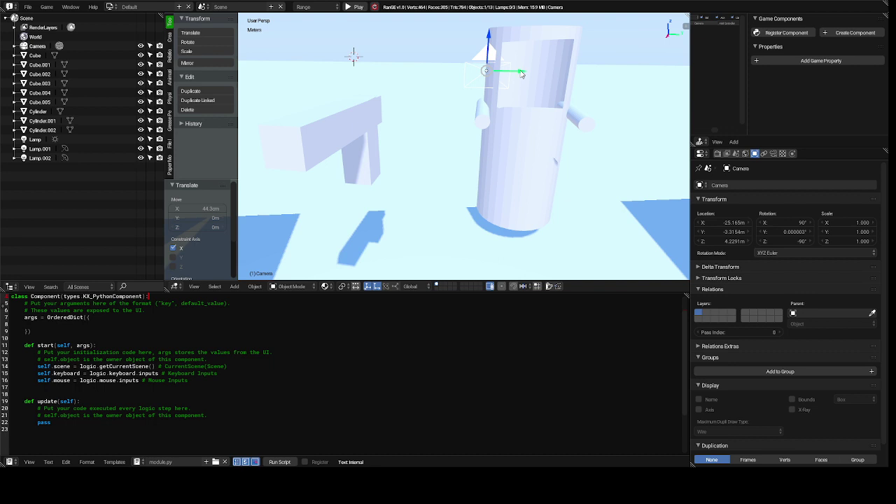
drag(522, 73, 559, 75)
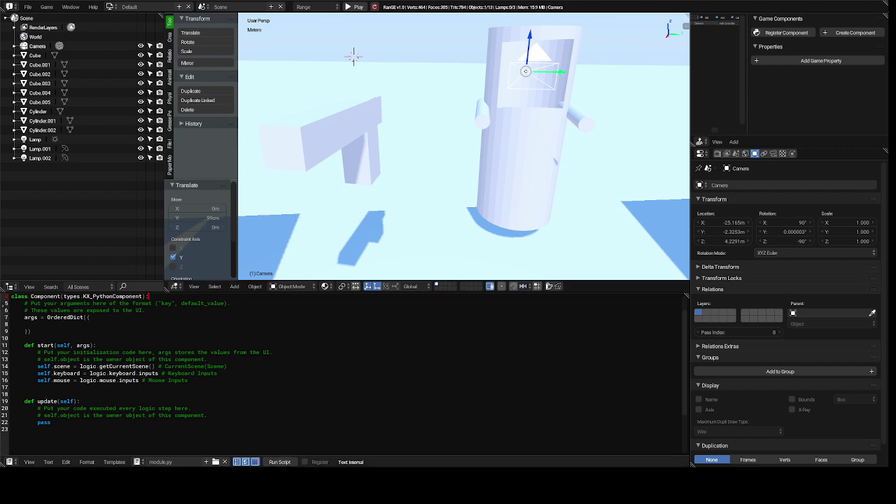
Step: Look at the scene through the camera's viewpoint
click(195, 288)
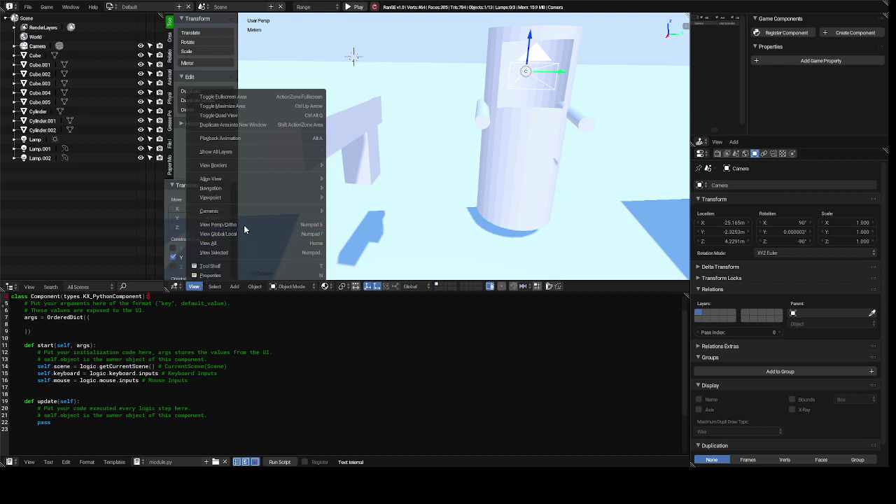
mouse_move(253, 211)
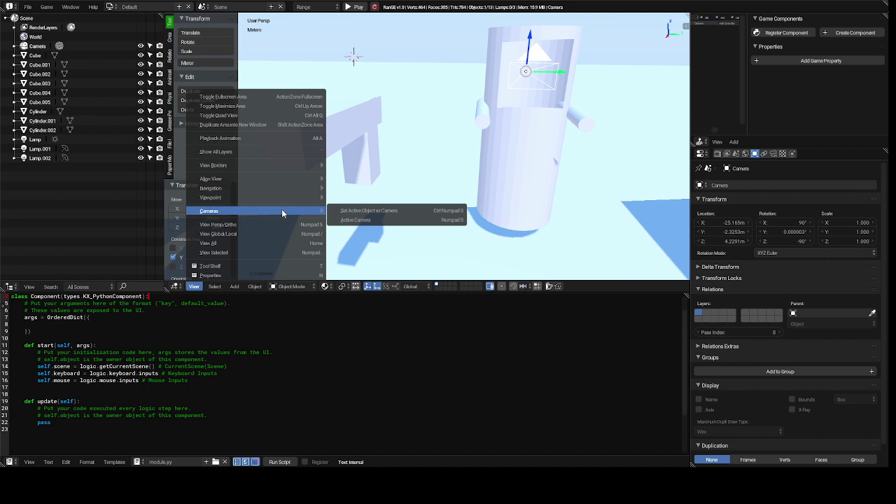
mouse_move(292, 189)
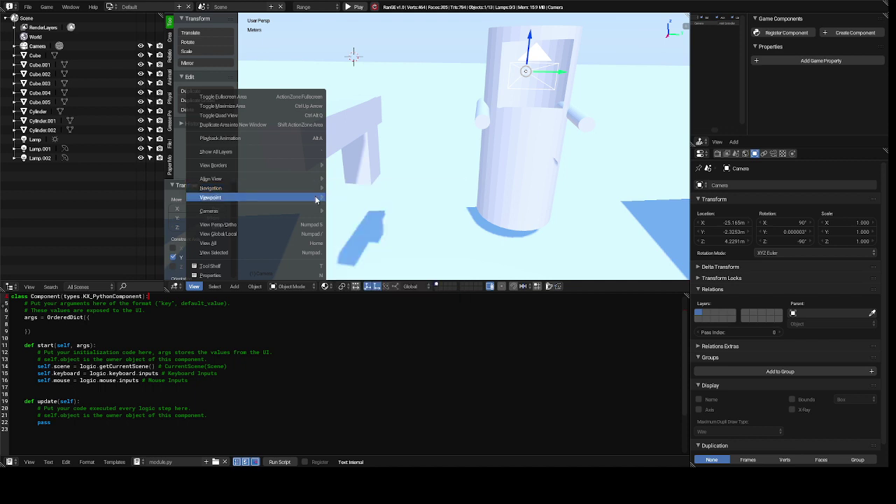
mouse_move(317, 200)
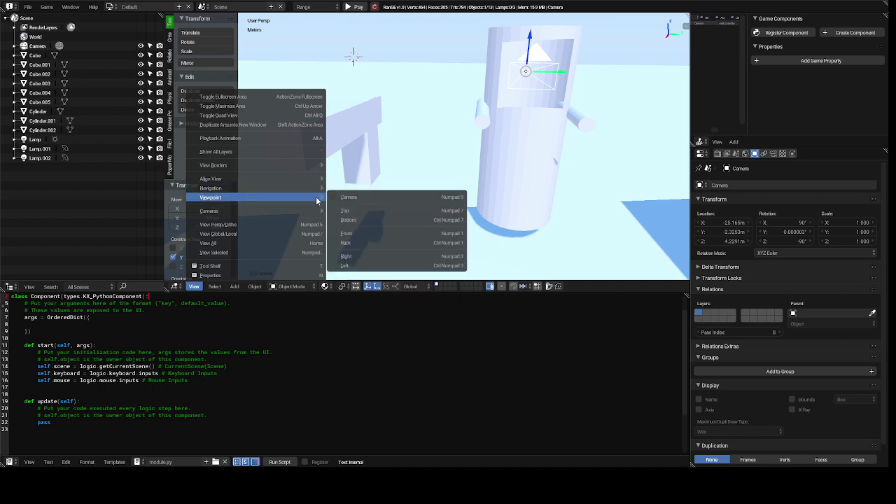
click(358, 199)
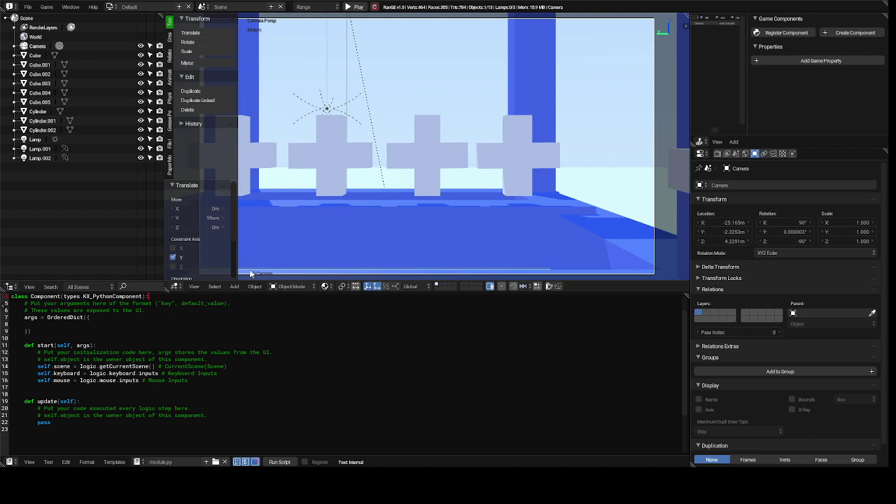
Step: Leave the camera viewpoint for the front view and examine the camera's placement inside the cylinder from other angles
click(194, 287)
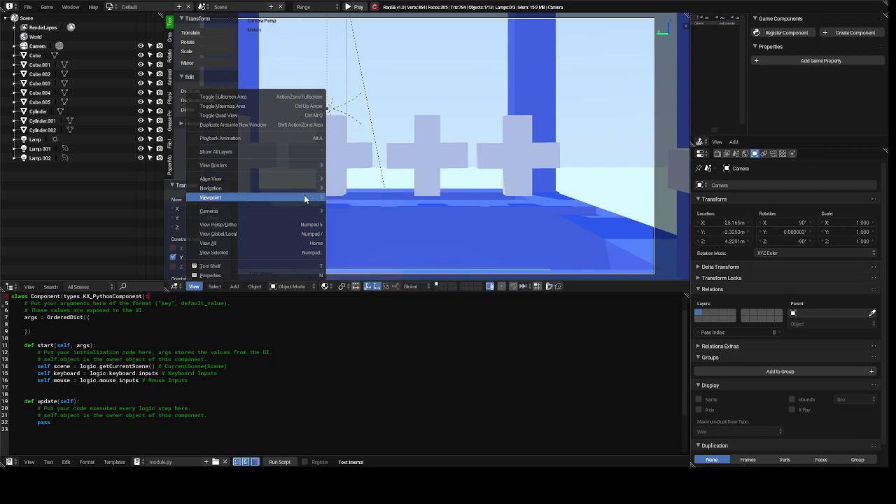
mouse_move(313, 197)
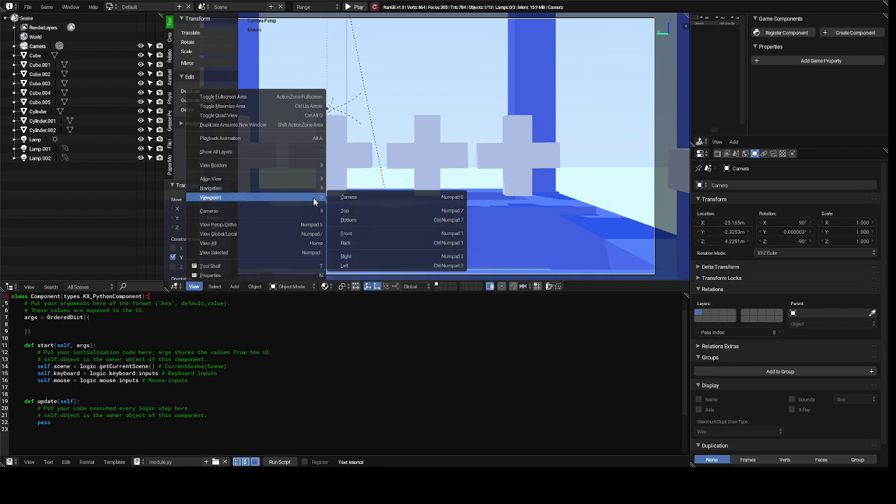
click(358, 237)
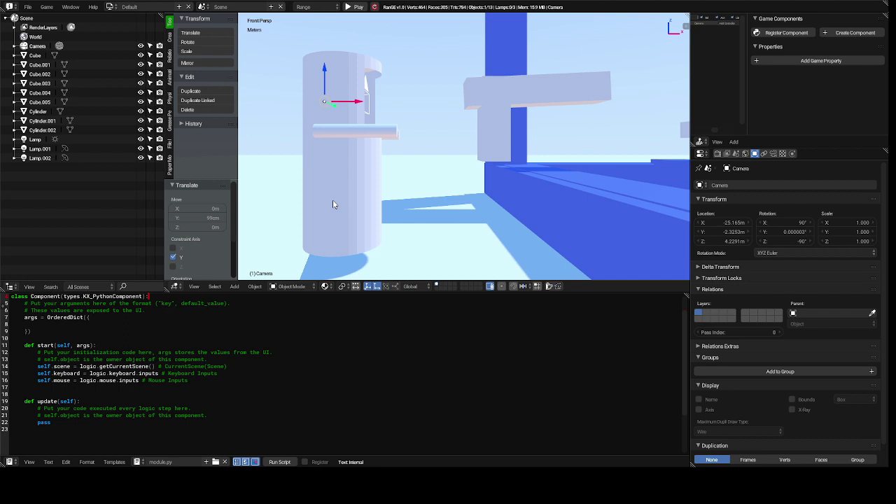
key(KP_6)
key(KP_6)
key(KP_6)
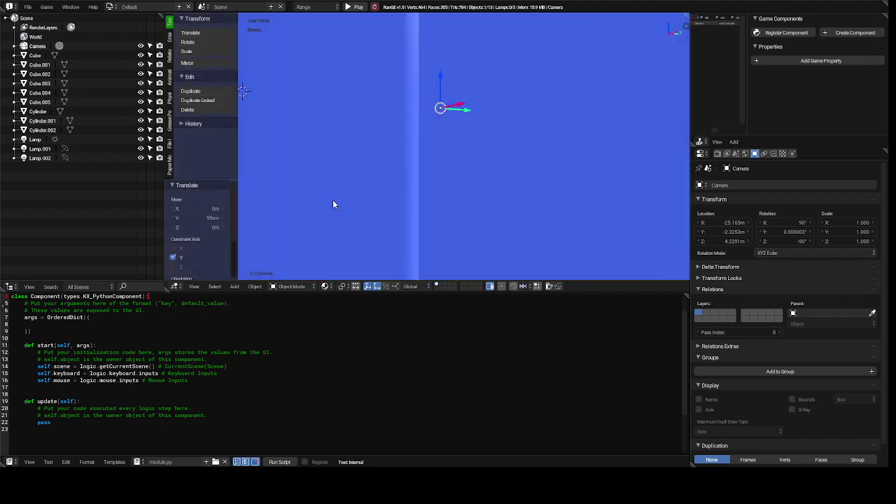
key(KP_6)
key(KP_6)
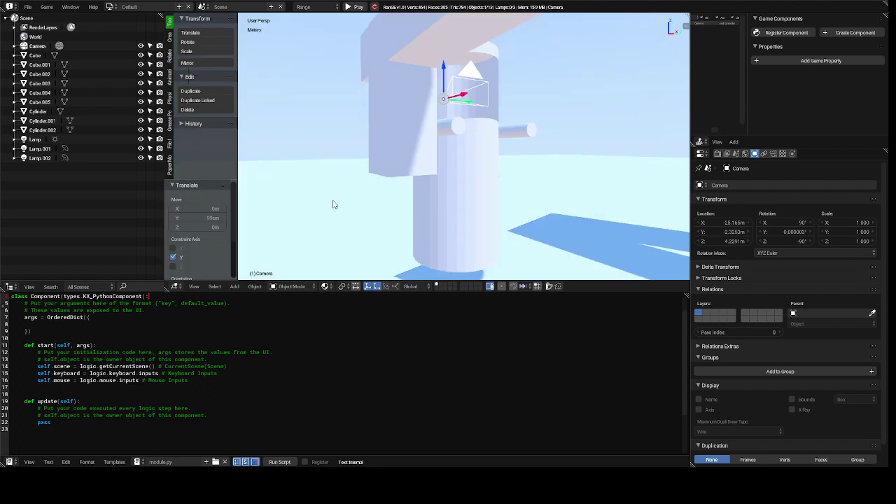
Step: Select the cylinder body and the camera in turn to inspect them and their transform values
right_click(470, 77)
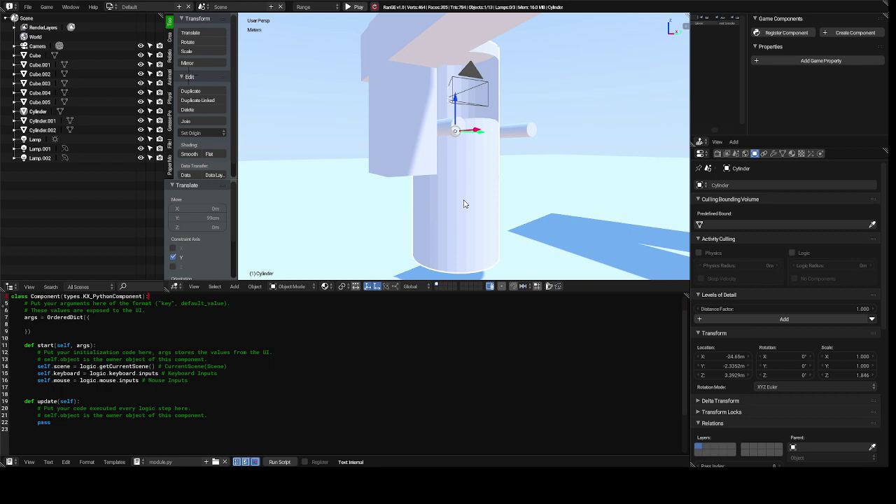
key(KP_Decimal)
scroll(463, 204, up, 2)
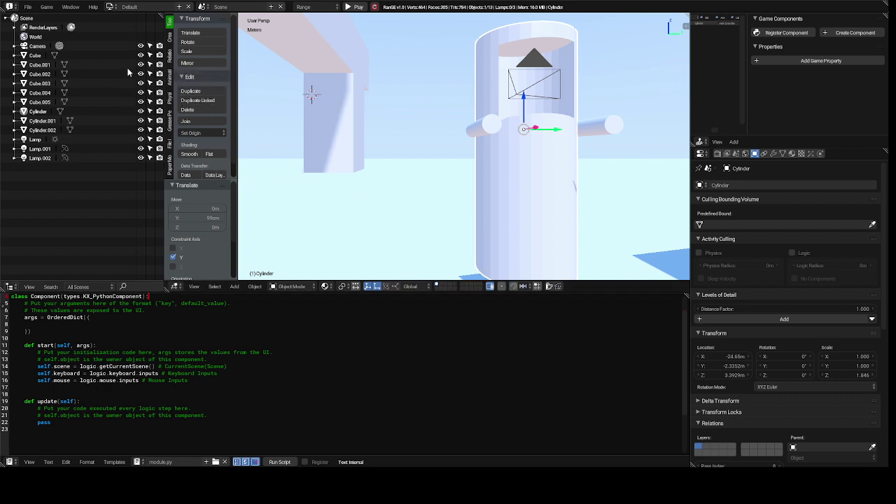
click(34, 47)
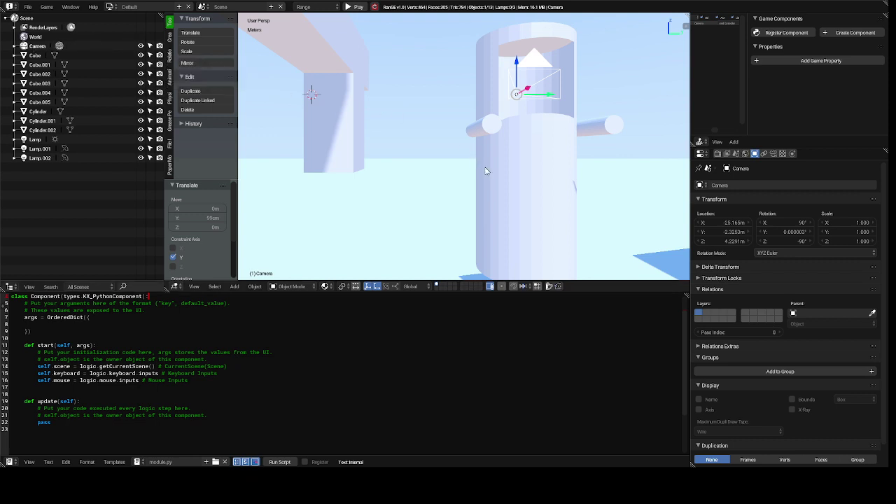
right_click(544, 212)
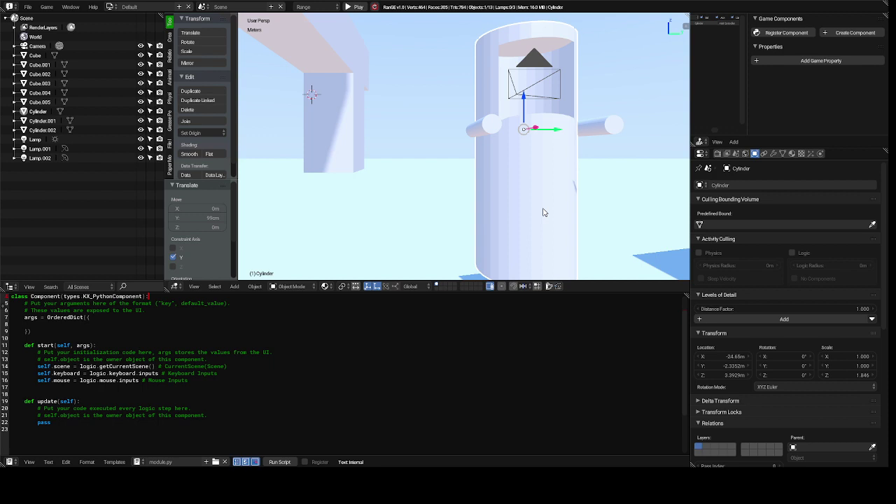
right_click(534, 58)
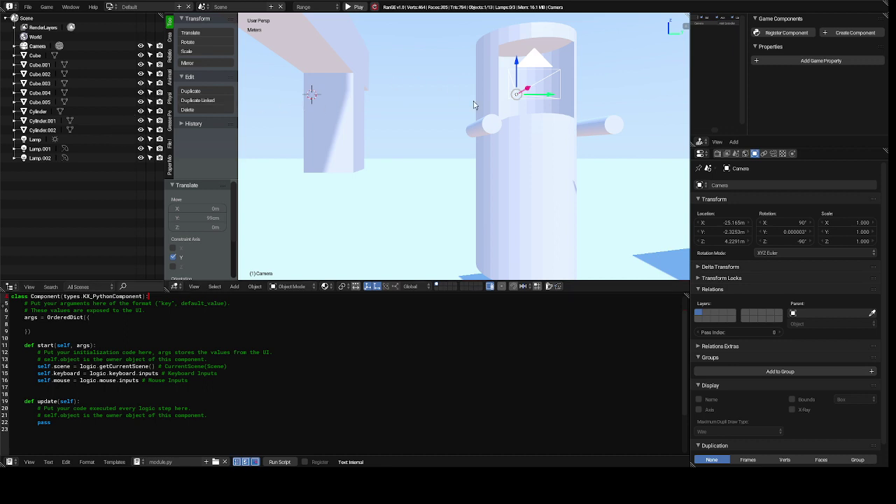
right_click(533, 168)
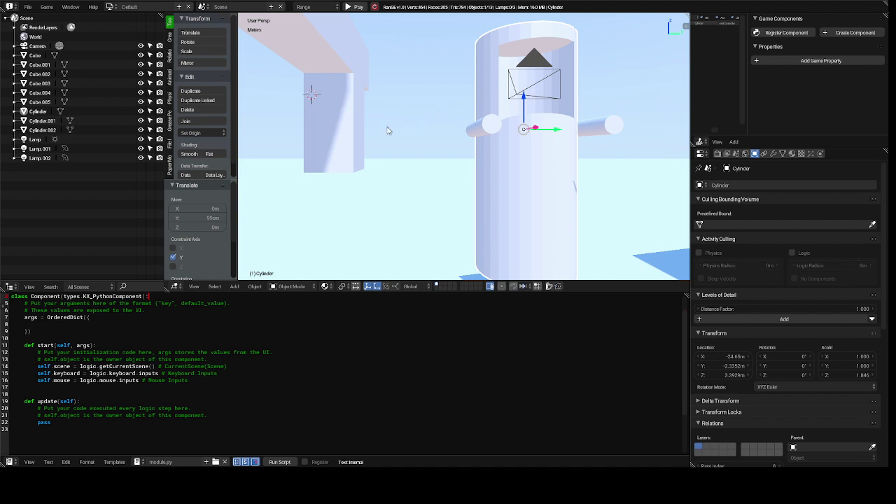
Step: Move the gun about 3.41 m along the Y axis and about -1.98 m along the X axis, beside the cylinder's arm
right_click(335, 126)
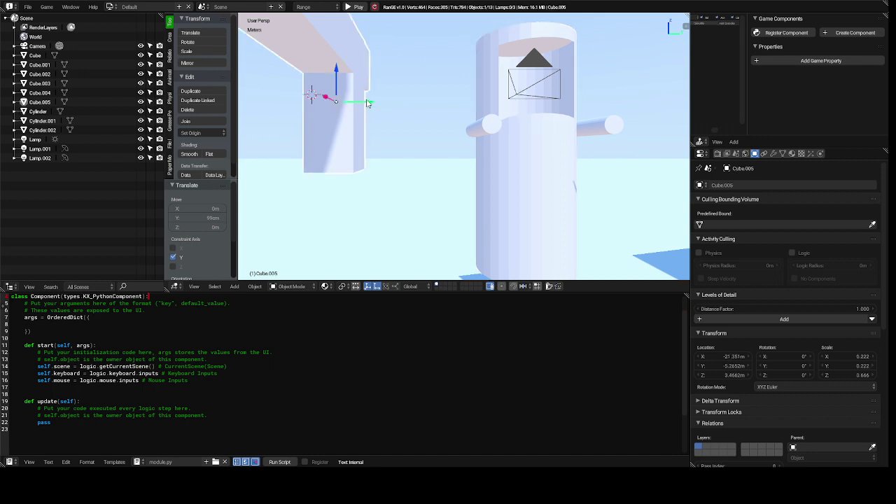
drag(369, 103, 625, 84)
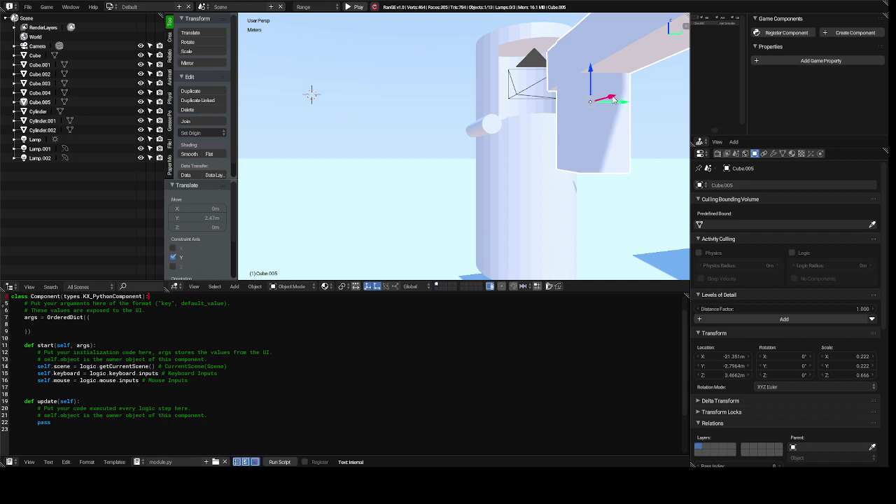
drag(611, 99, 171, 26)
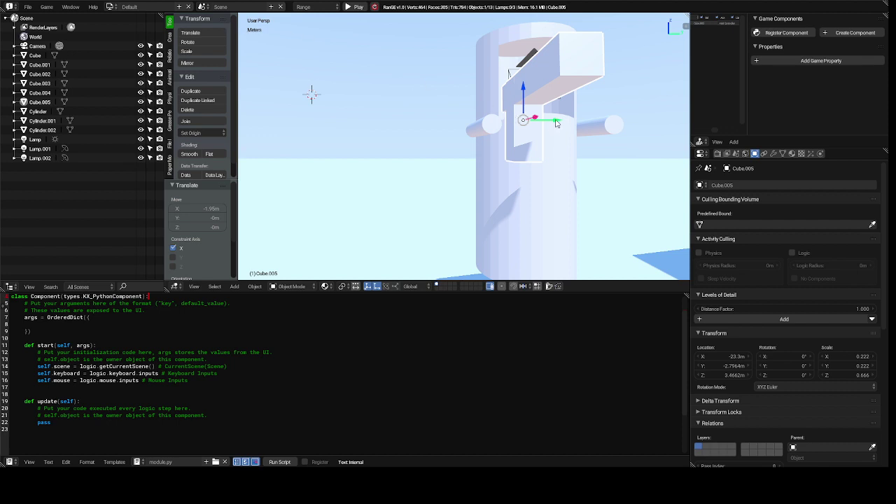
drag(556, 123, 613, 126)
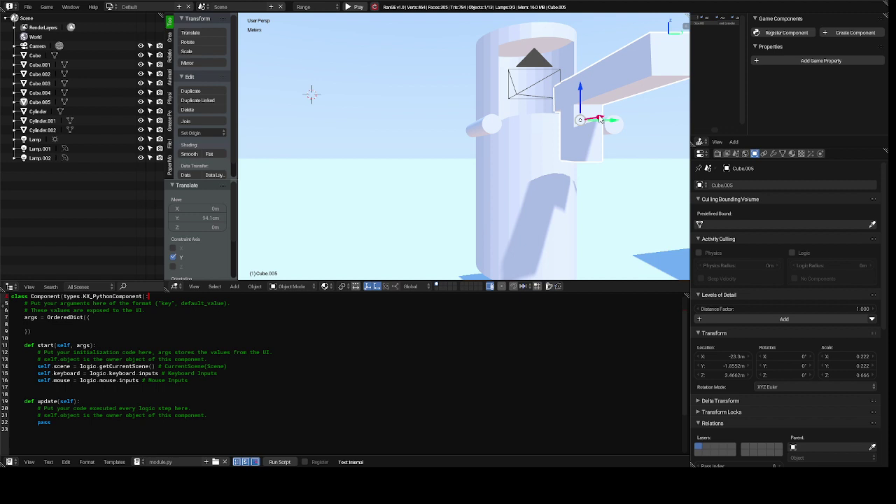
click(599, 120)
mouse_move(596, 119)
mouse_down()
mouse_move(571, 101)
mouse_move(591, 114)
mouse_up()
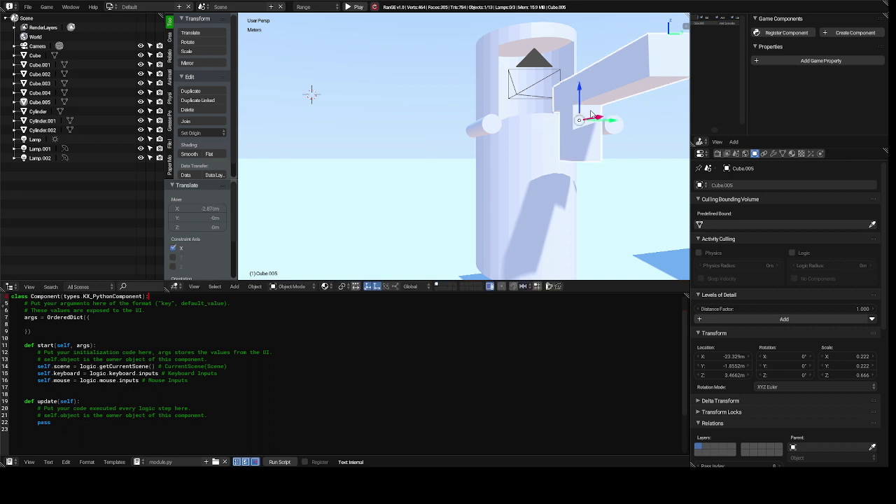
Step: Open the gun mesh in Edit Mode
key(KP_4)
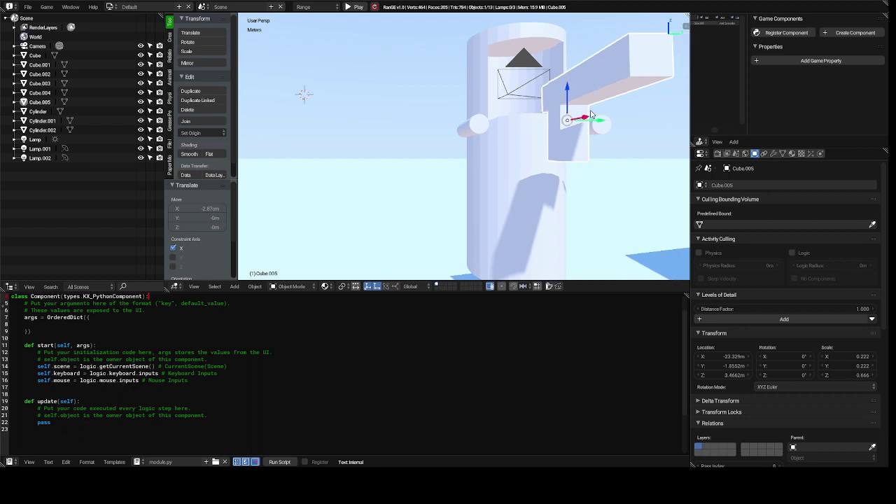
key(KP_4)
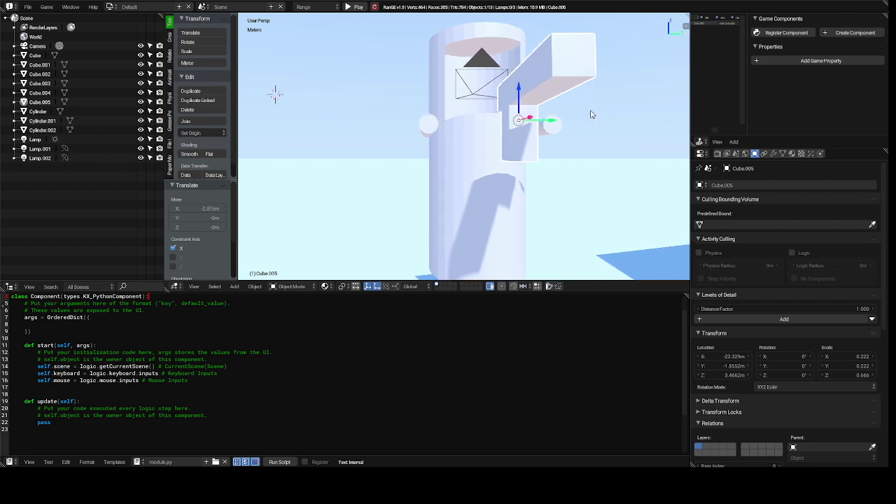
key(KP_4)
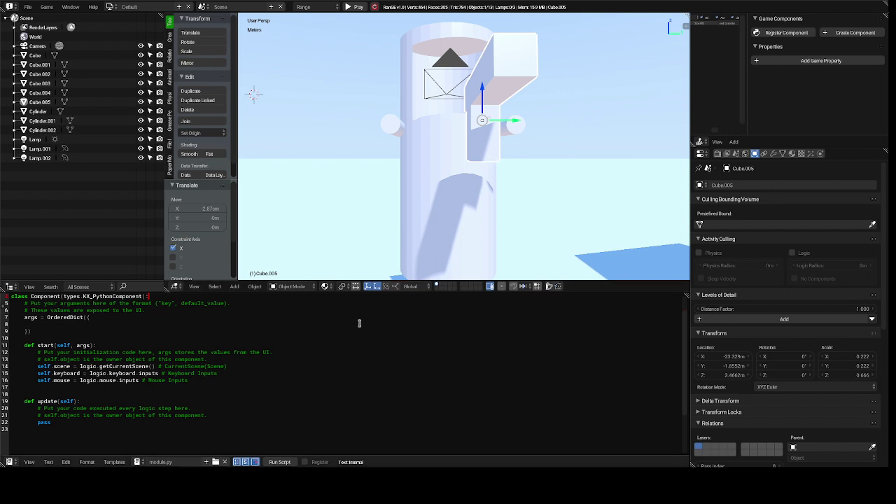
click(285, 286)
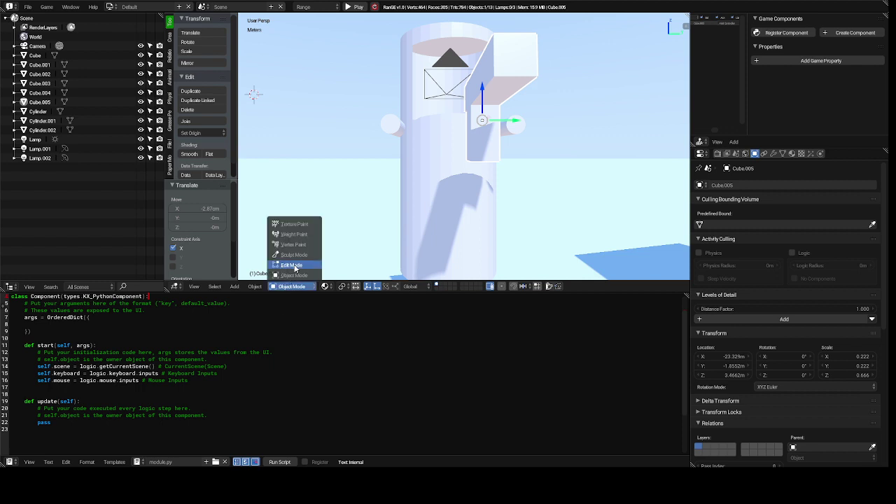
click(293, 266)
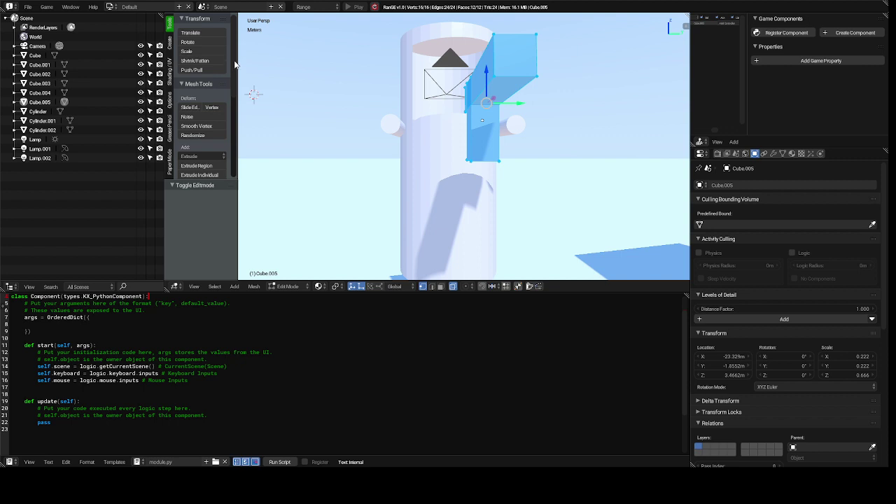
Step: Try to cut along the outline of the gun barrel's front face with the Knife tool
scroll(235, 64, down, 4)
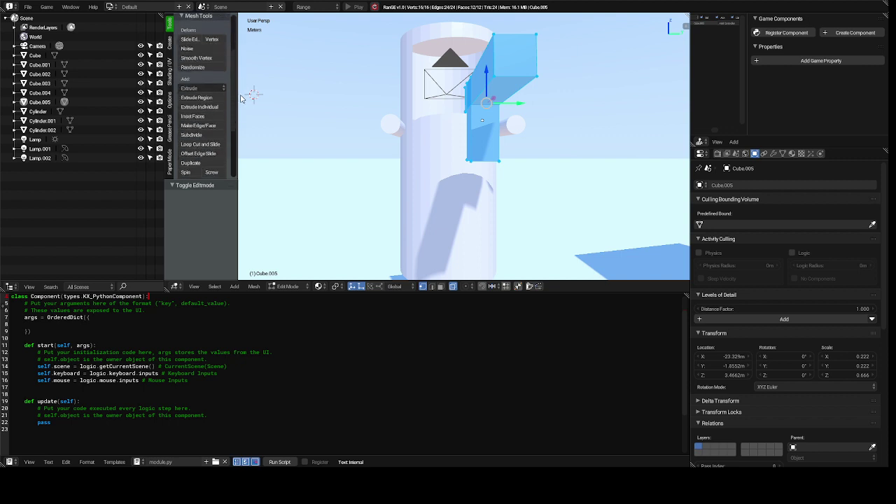
scroll(240, 98, down, 3)
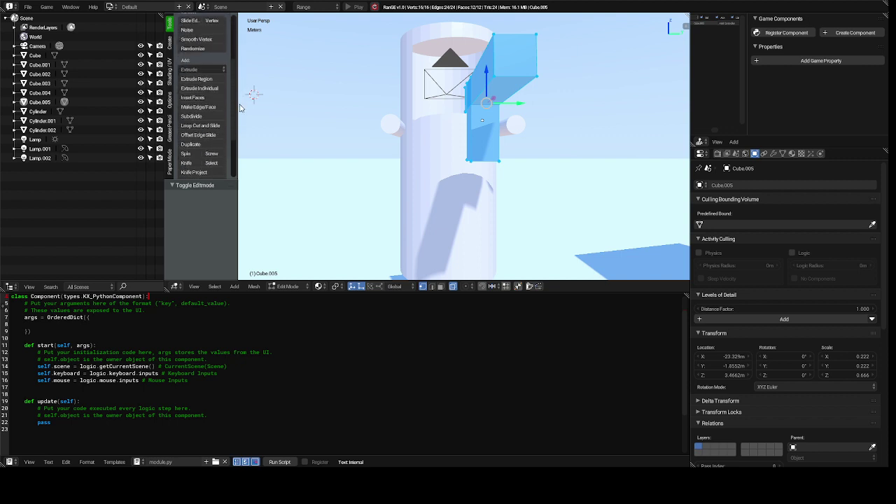
scroll(240, 113, down, 2)
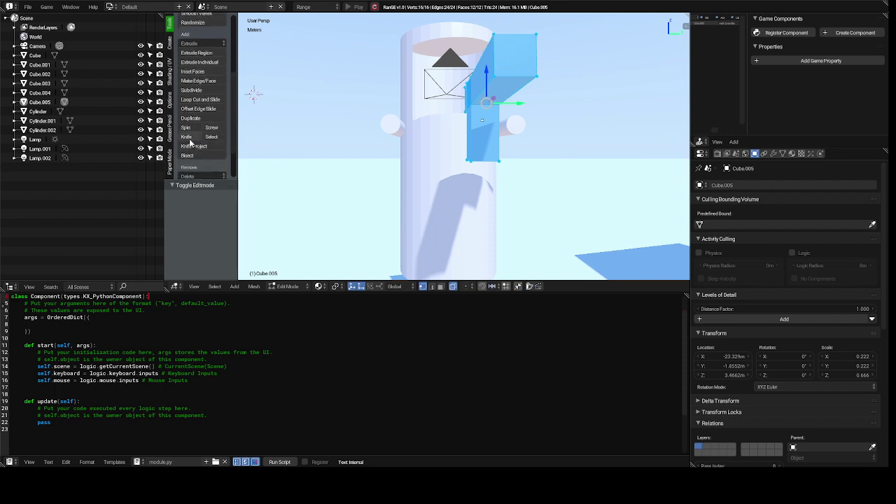
click(189, 138)
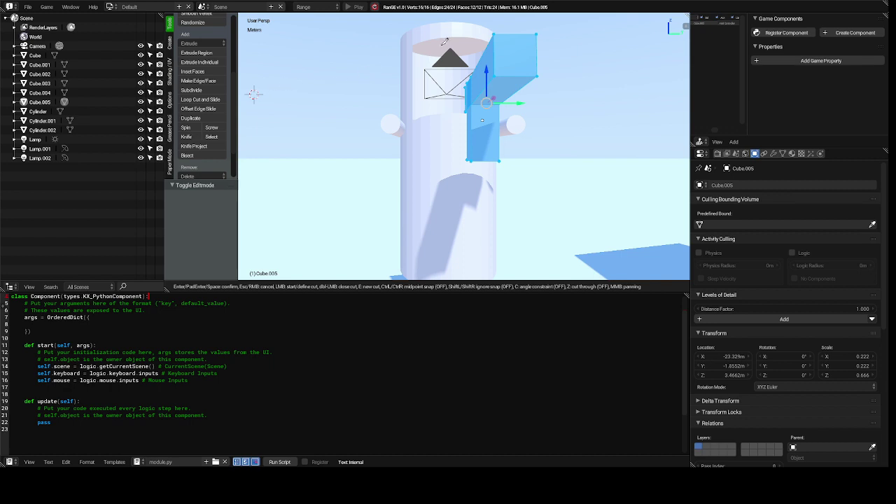
click(495, 34)
click(499, 71)
click(540, 71)
key(Return)
click(539, 71)
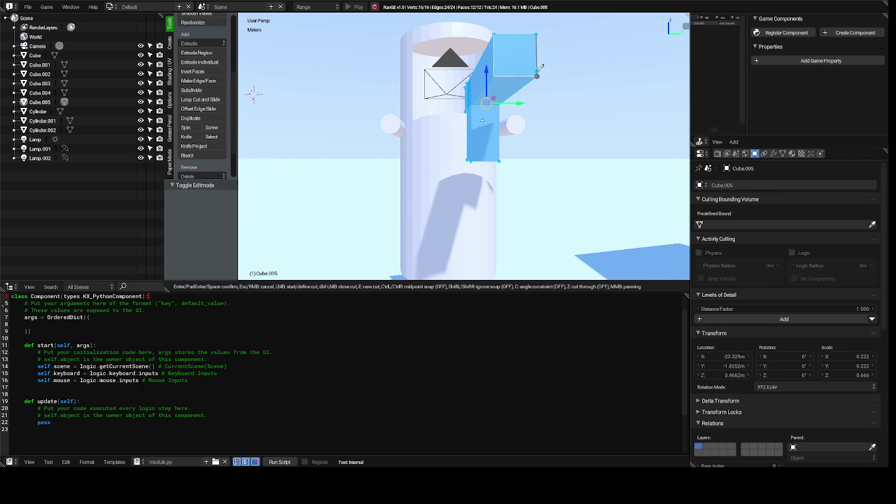
click(537, 33)
click(496, 33)
key(Return)
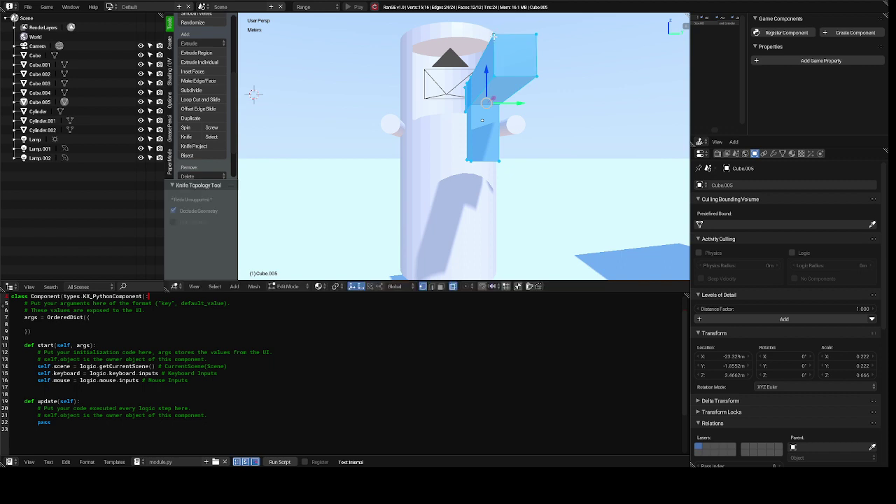
Step: Delete the gun mesh's selected faces and undo the deletion
key(x)
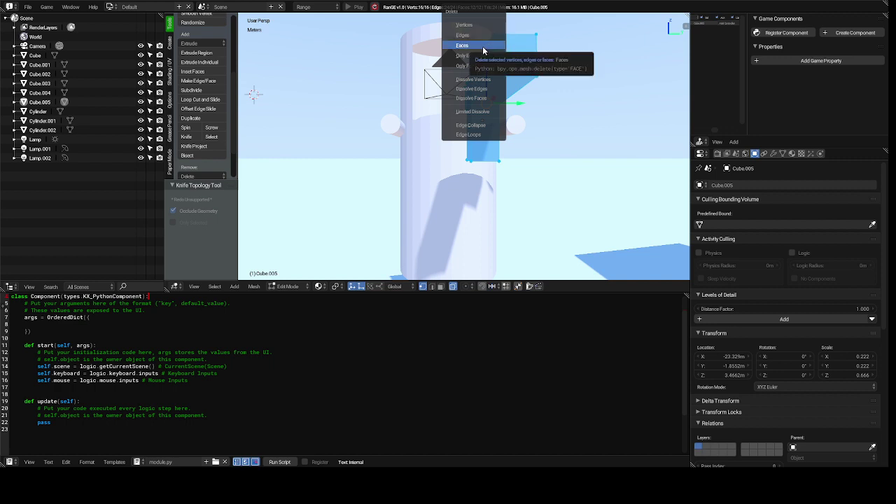
click(482, 50)
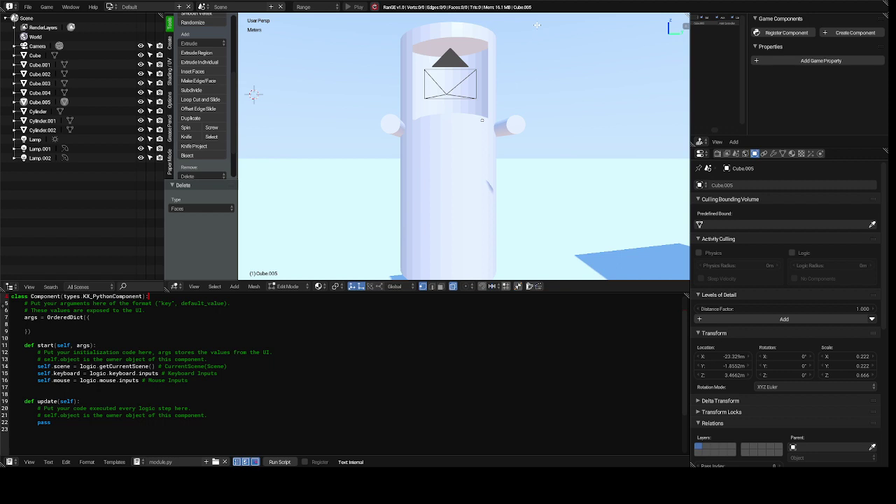
key(ctrl+z)
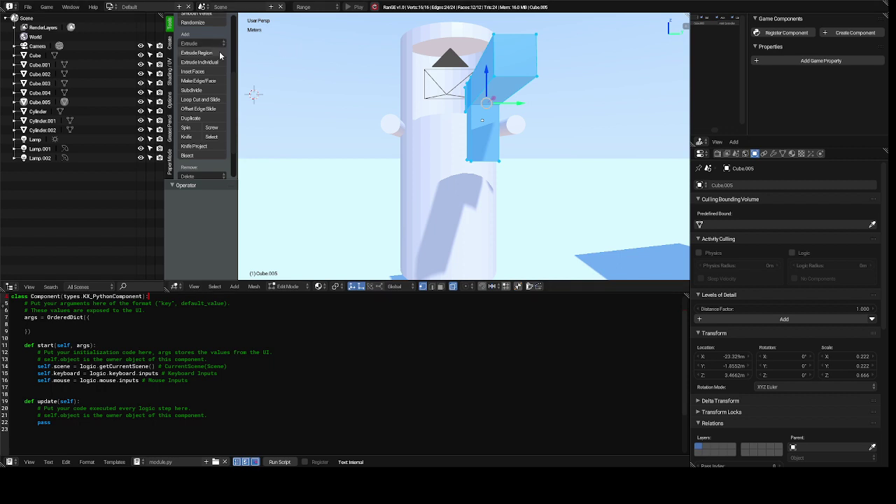
Step: Cut a smaller square inside the gun barrel's front face with the Knife tool
click(186, 137)
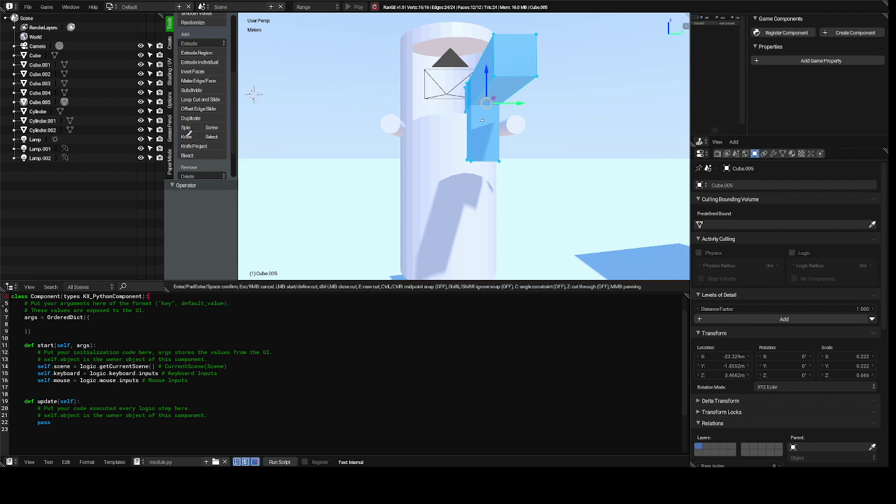
click(501, 40)
click(502, 65)
click(527, 65)
click(530, 41)
key(Return)
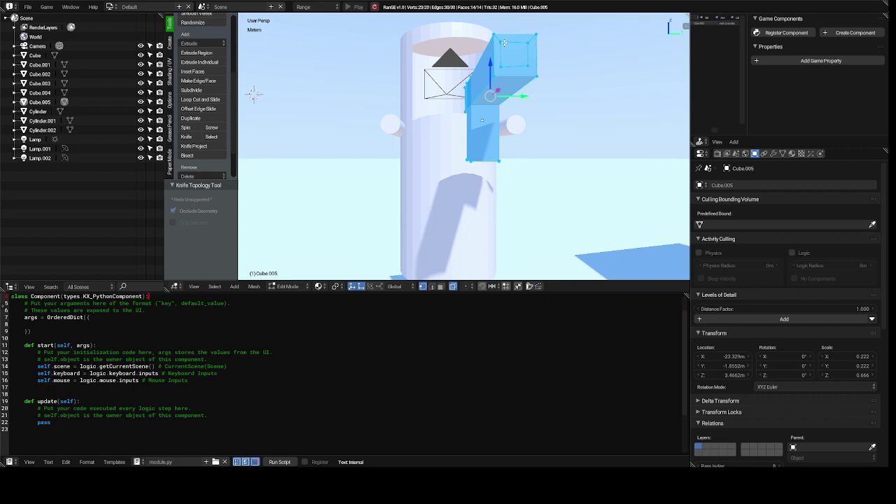
Step: Straighten the inner square by shifting its lower-right vertex about -1.94 cm along Z and slightly lowering its upper-right vertex
right_click(502, 42)
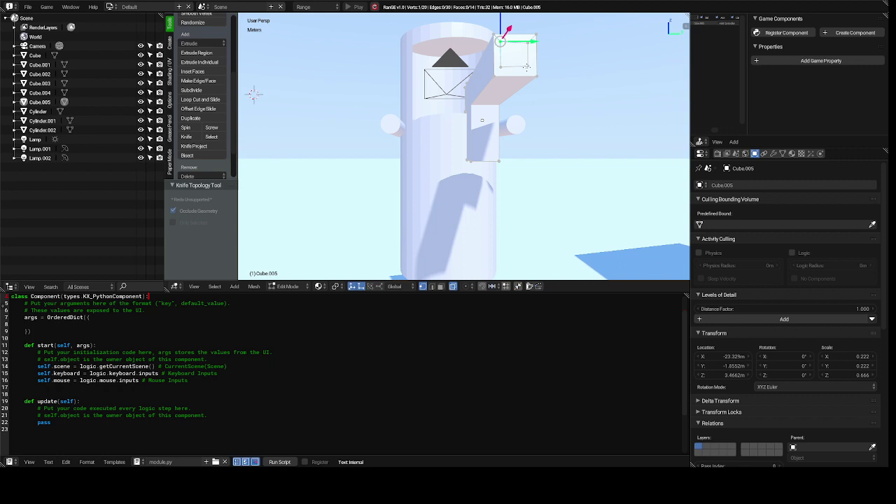
right_click(528, 67)
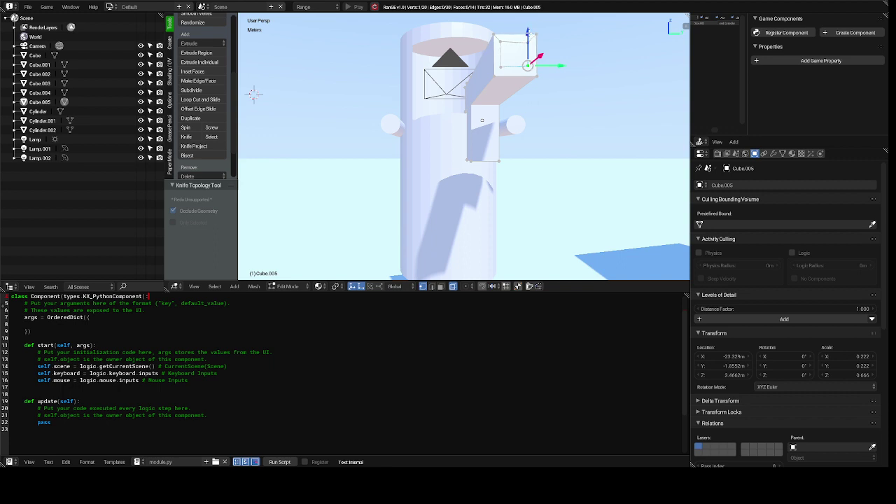
drag(528, 33, 528, 33)
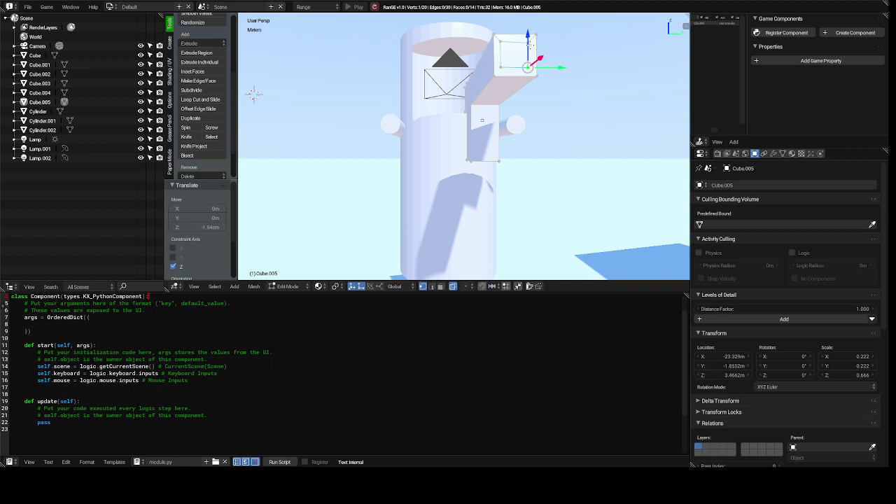
right_click(530, 44)
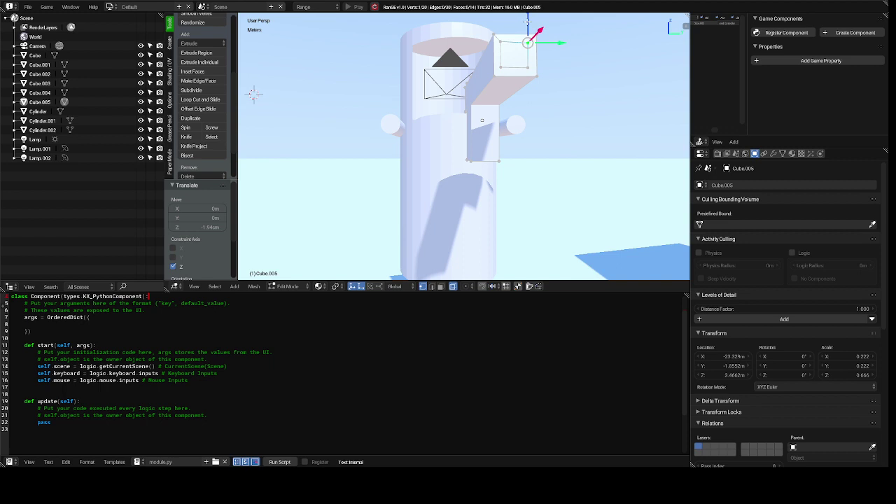
drag(527, 17, 528, 19)
Step: Delete the inner square face to open the barrel's muzzle, and return to Object Mode
ctrl+shift+click(500, 42)
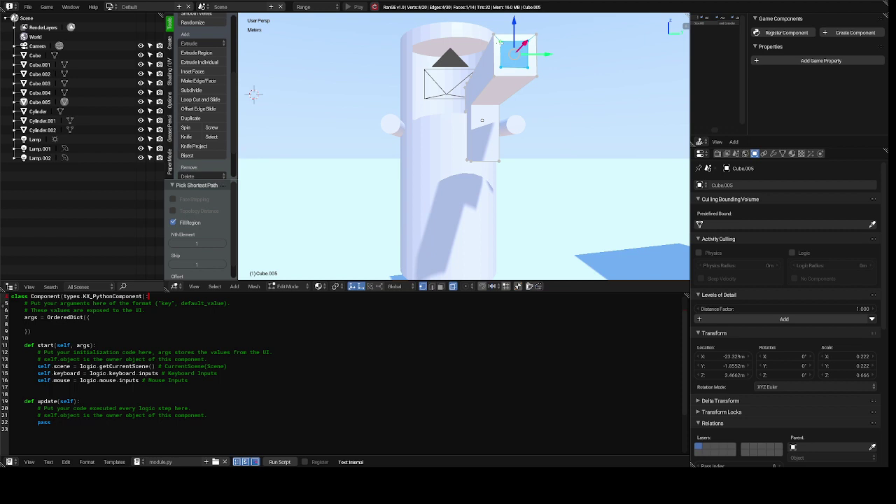
key(x)
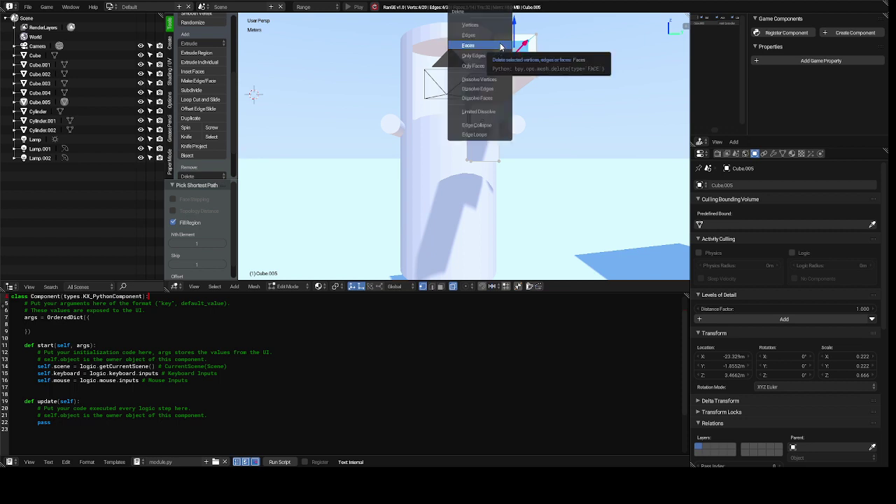
click(501, 46)
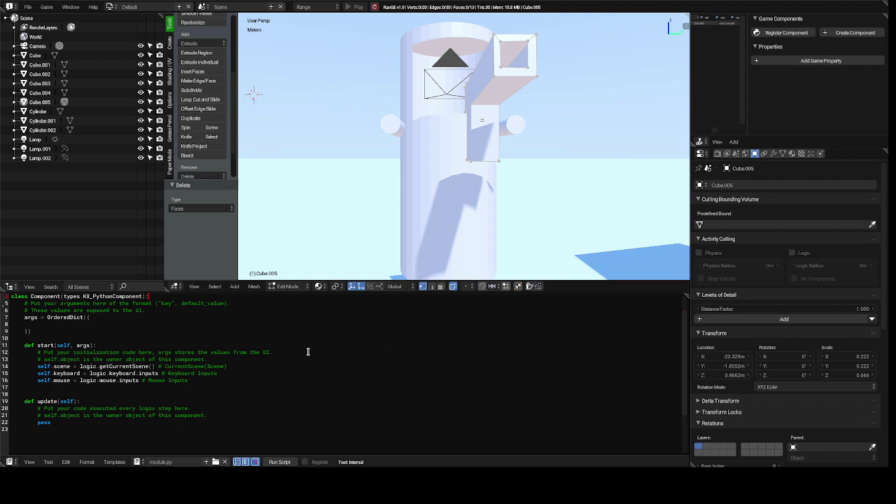
click(285, 287)
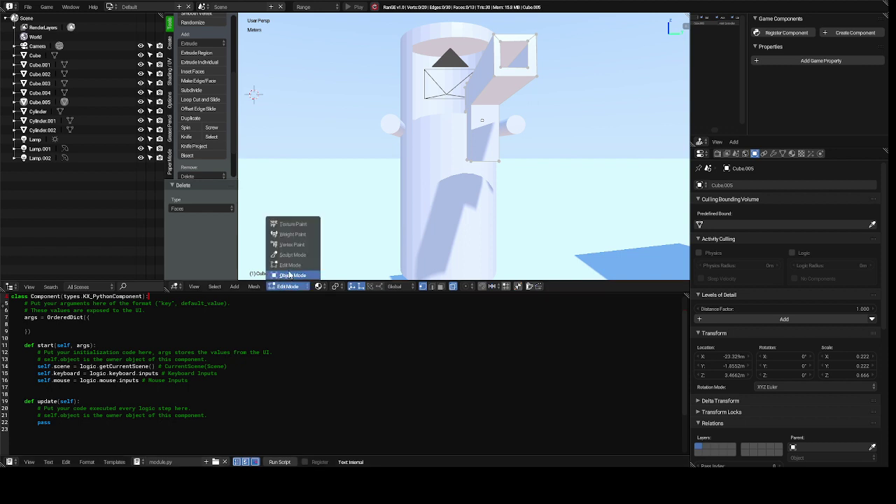
click(290, 276)
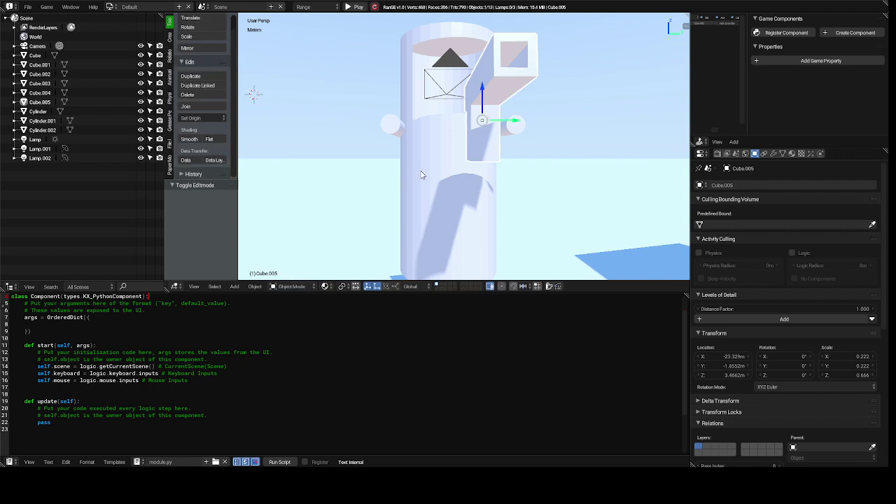
Step: Add a UV sphere and move it about 3.11 m along the Y axis and 3.14 m along the X axis
key(a)
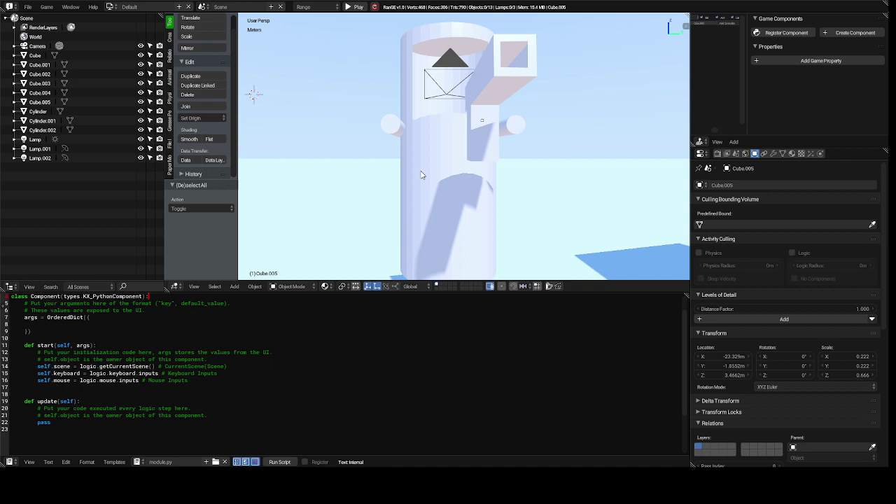
key(shift+a)
mouse_move(422, 173)
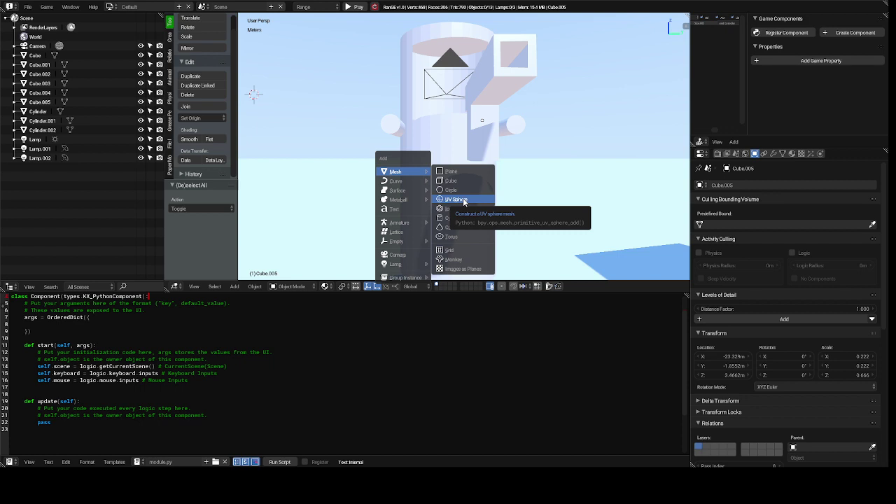
click(455, 200)
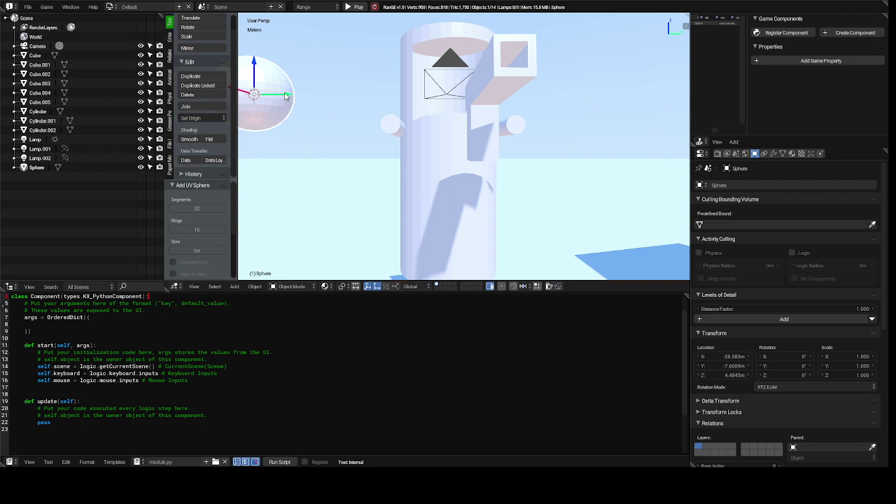
drag(286, 96, 396, 100)
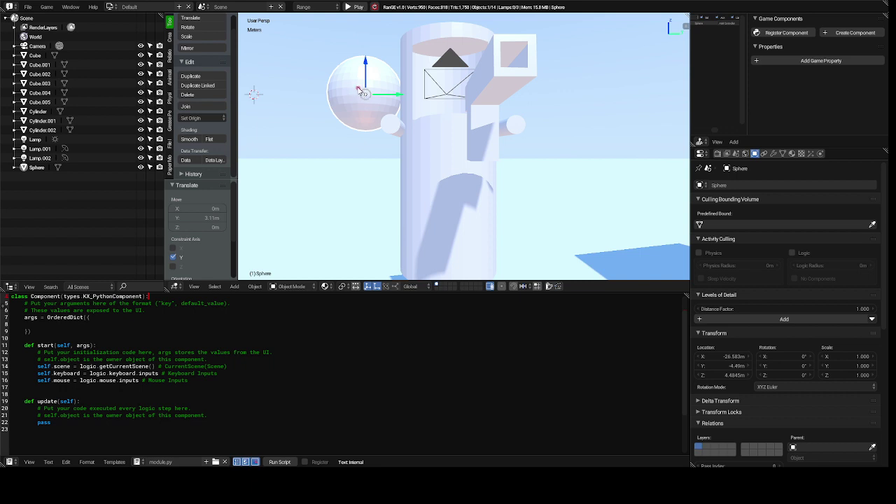
drag(360, 91, 334, 123)
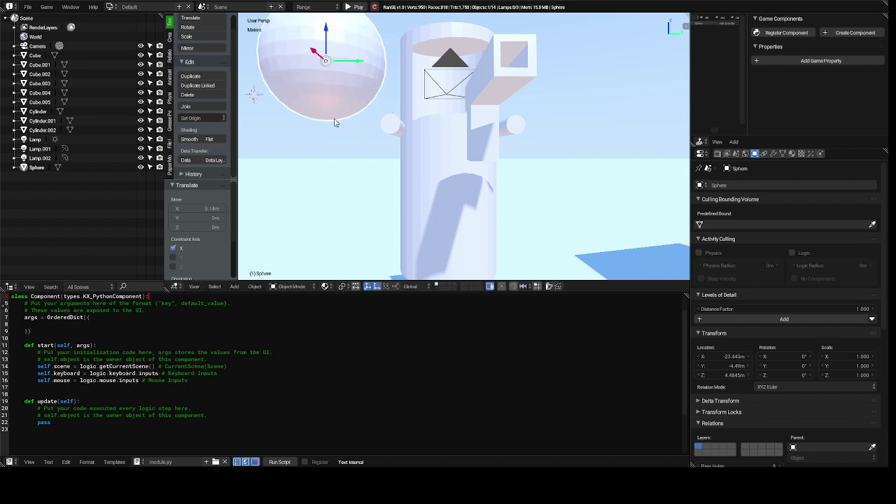
Step: Scale the sphere down uniformly to about 0.109
scroll(335, 123, down, 2)
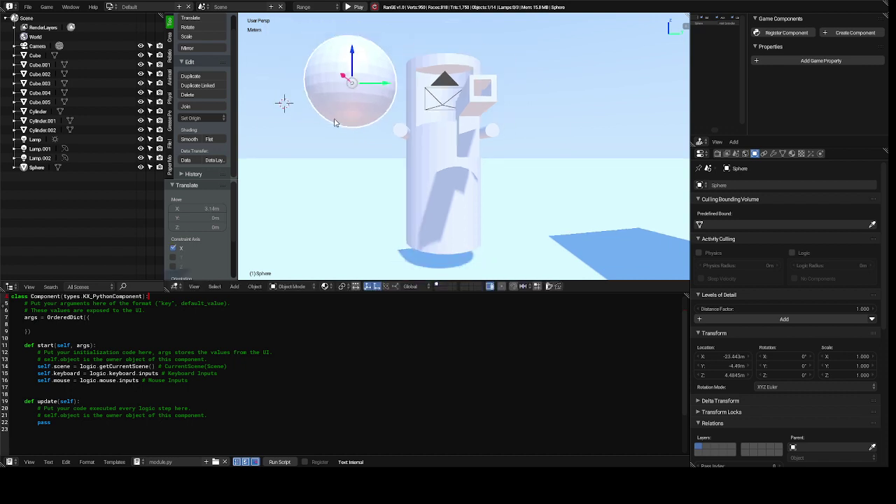
scroll(334, 123, down, 5)
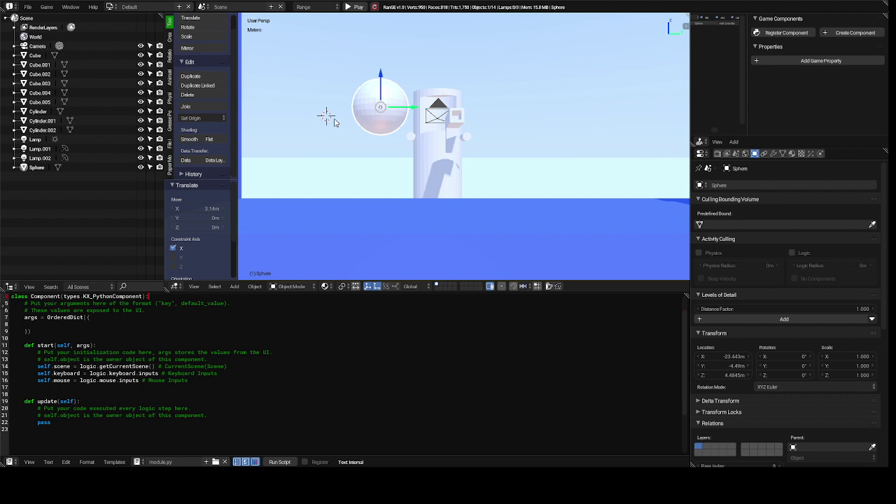
key(s)
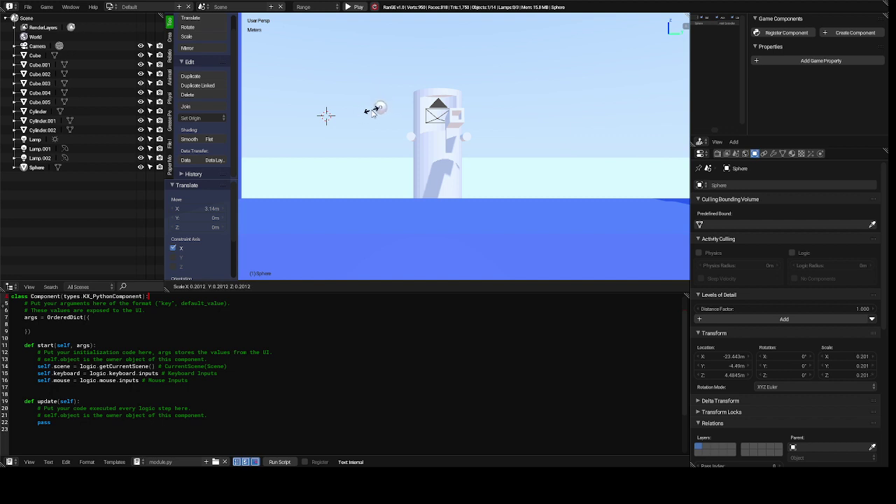
click(374, 111)
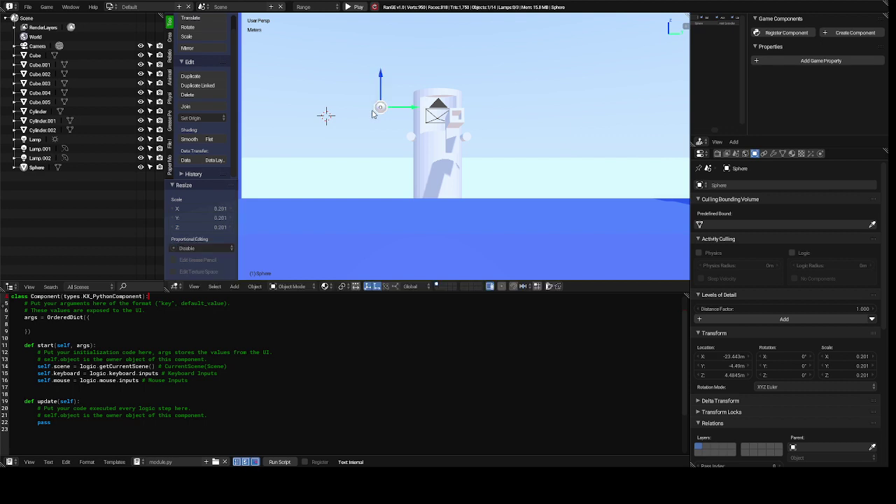
scroll(373, 114, up, 1)
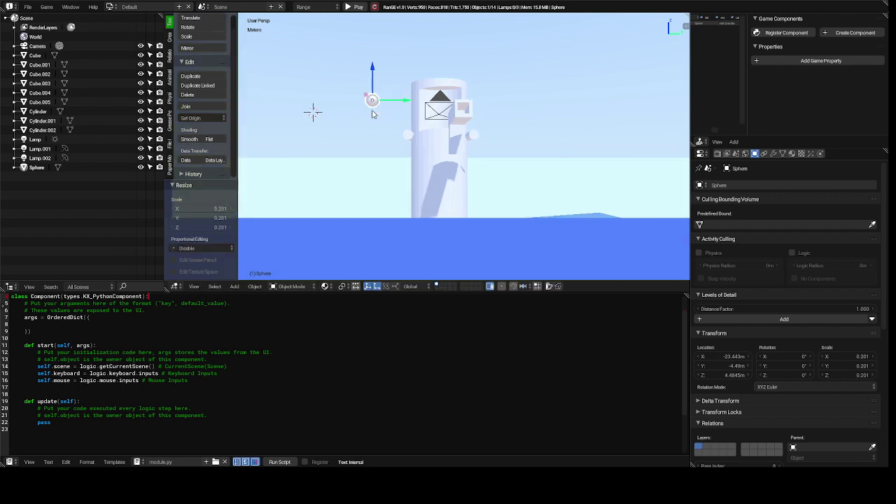
scroll(373, 114, up, 3)
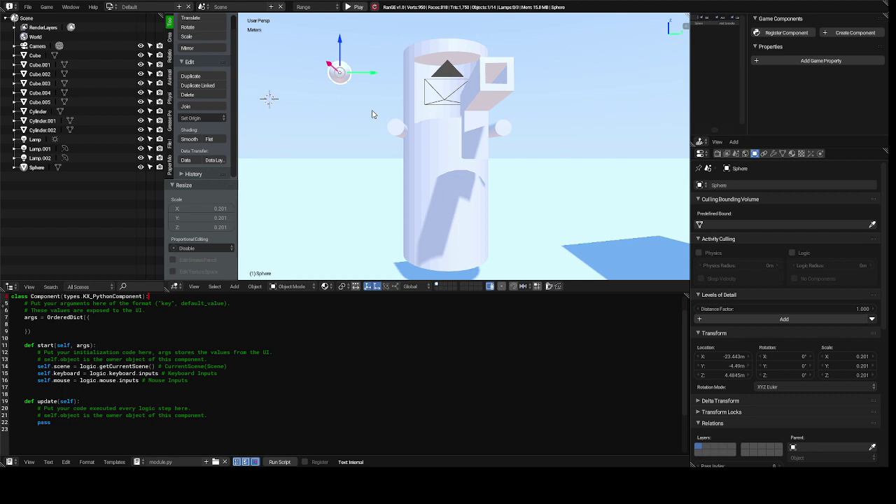
scroll(373, 114, up, 1)
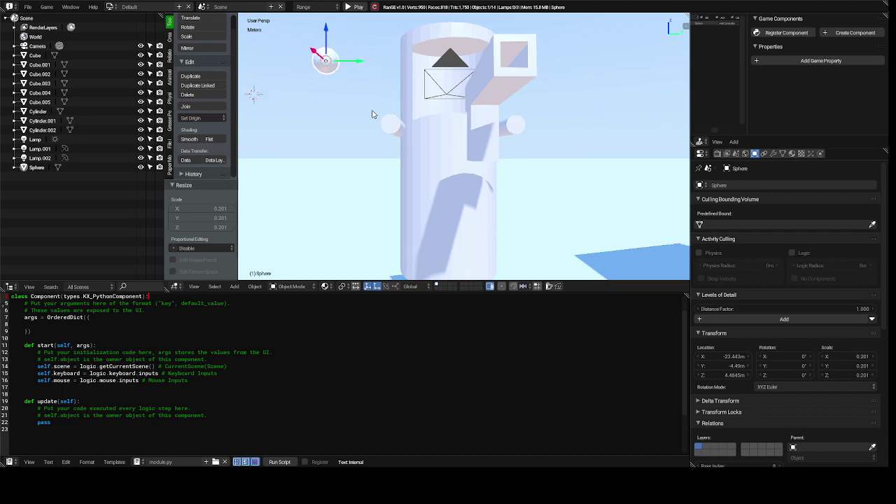
key(s)
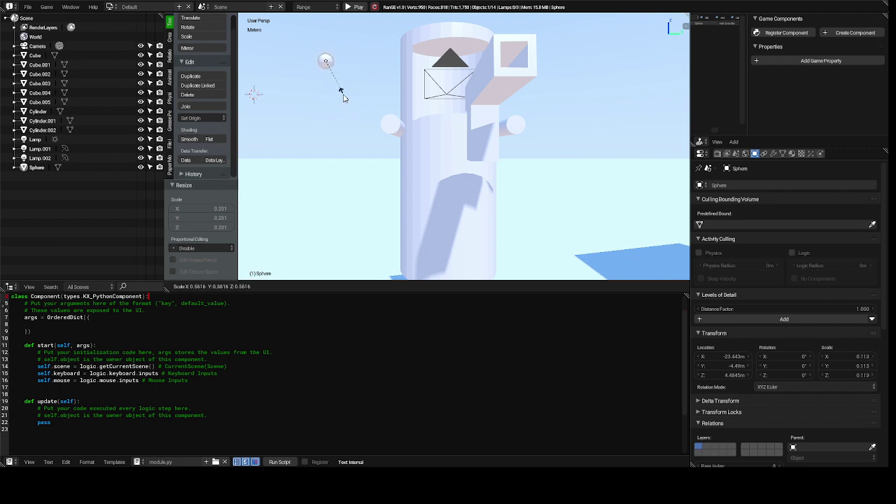
click(343, 97)
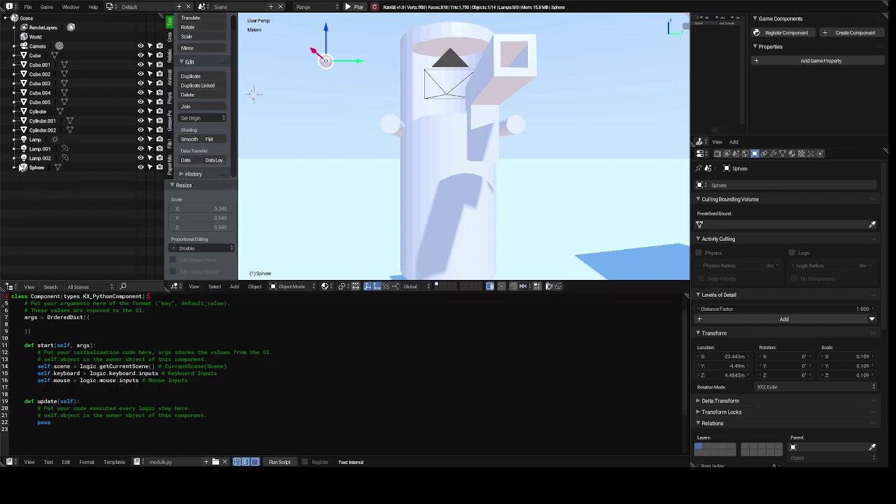
Step: Rename the sphere object as bullet
right_click(38, 170)
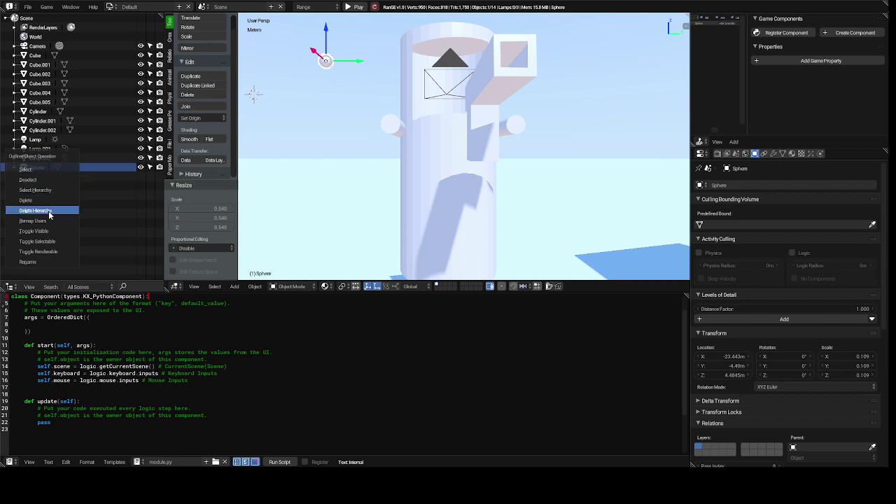
click(48, 261)
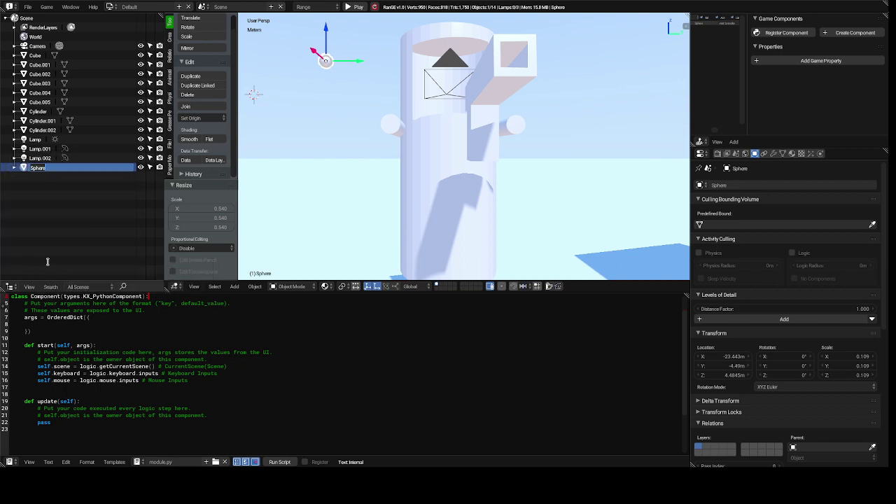
text(bullet)
key(Return)
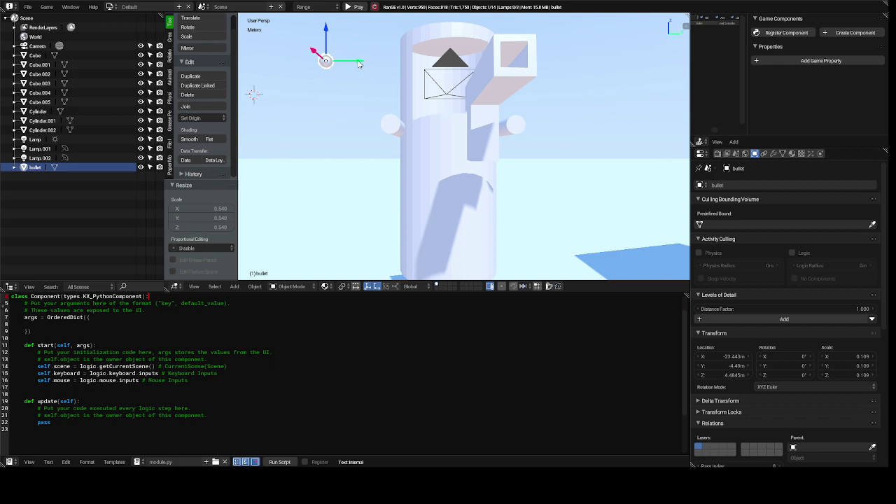
Step: Move the bullet about 2.42 m along the Y axis and 1.61 m along the X axis towards the gun
drag(358, 64, 499, 71)
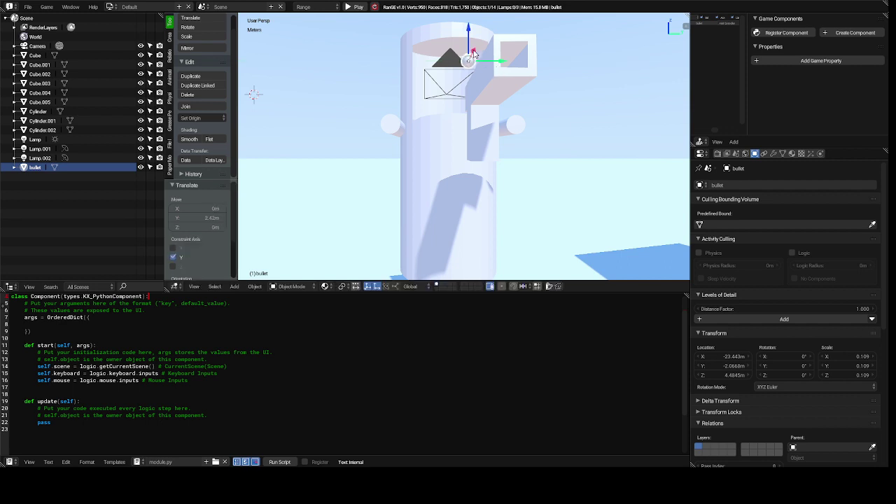
drag(473, 54, 488, 19)
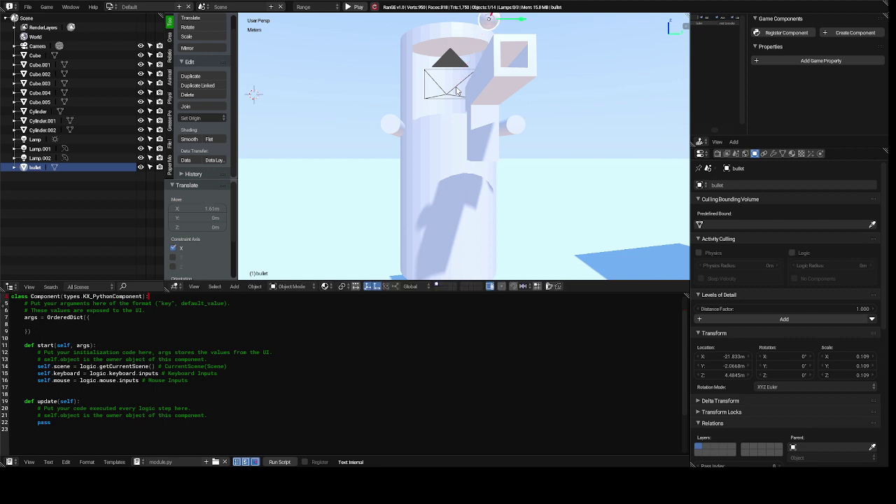
Step: Place the bullet just in front of the gun barrel at barrel height, at about X -21.278 m and Z 3.957 m
shift+scroll(456, 91, up, 5)
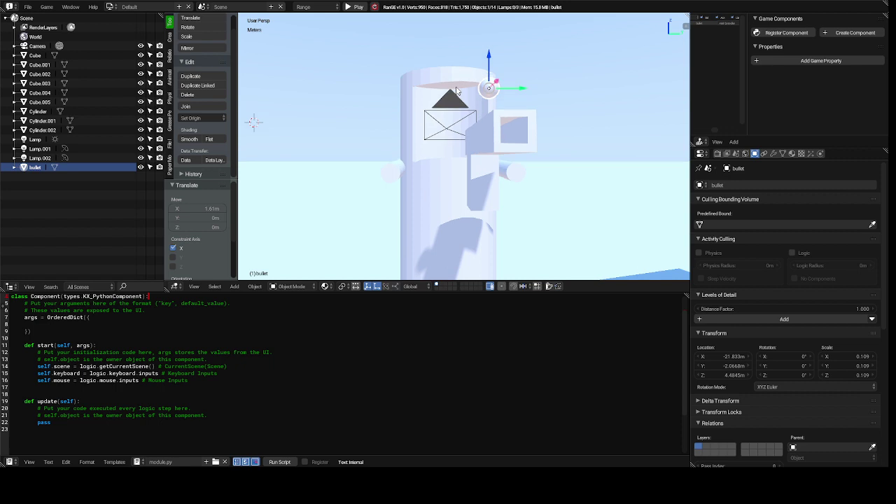
key(KP_4)
key(KP_4)
key(KP_4)
key(KP_4)
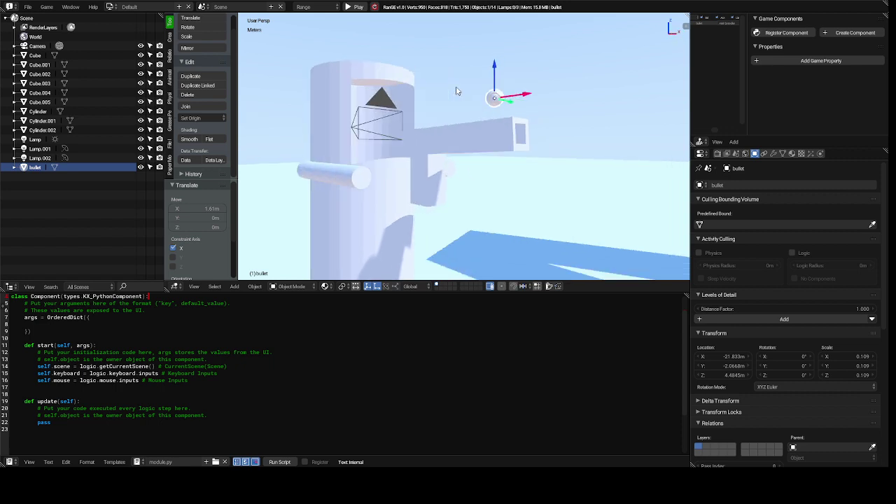
key(KP_4)
key(KP_4)
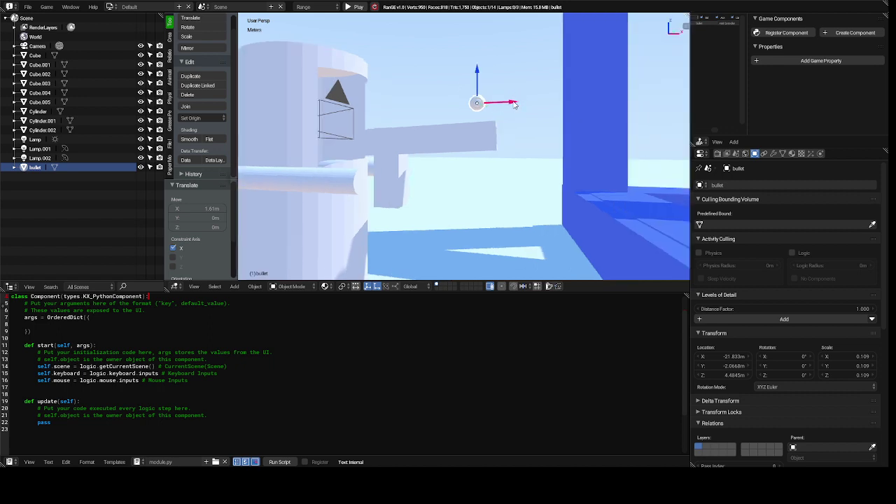
drag(513, 104, 564, 107)
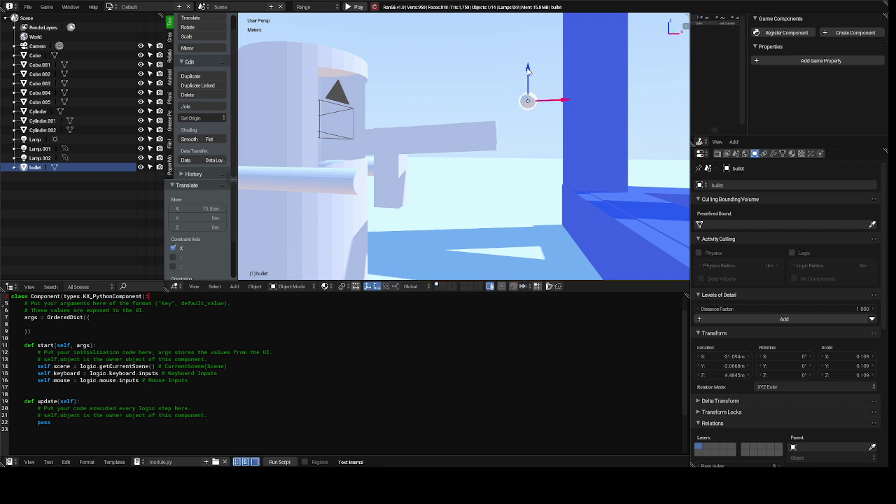
drag(527, 70, 532, 105)
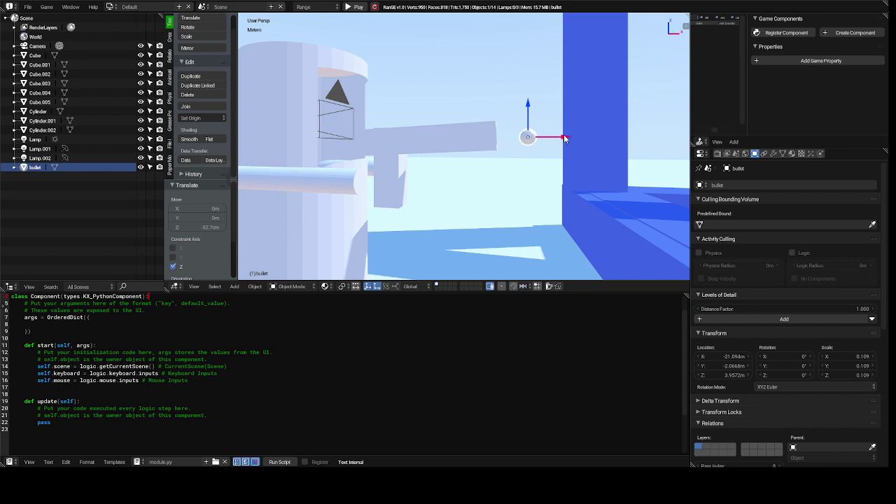
drag(563, 138, 553, 142)
Step: Align the bullet with the muzzle by shifting it about 20.4 cm along Y, and scale it down uniformly to about 0.068
scroll(552, 143, down, 3)
key(KP_6)
key(KP_6)
key(KP_6)
key(KP_6)
key(KP_6)
key(KP_6)
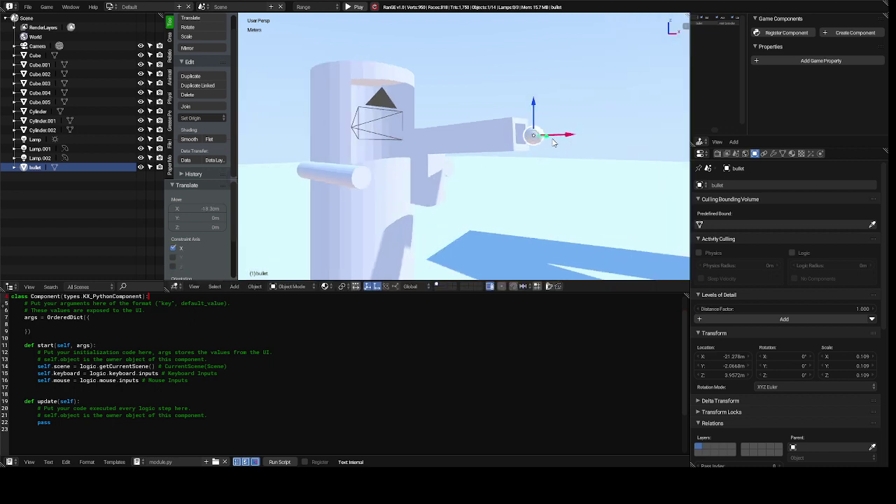
key(KP_6)
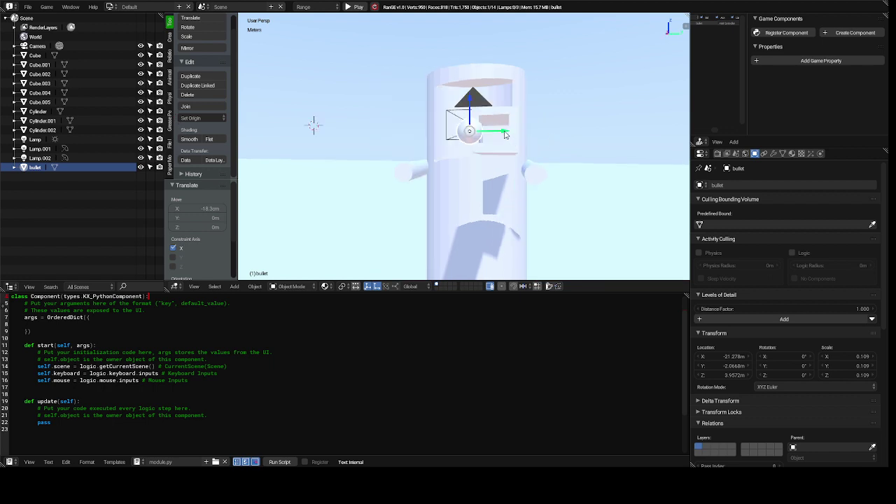
drag(505, 133, 529, 130)
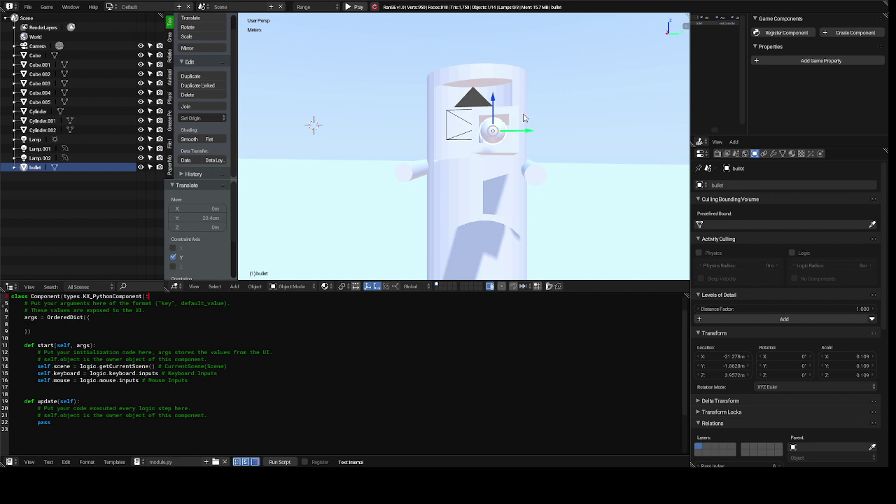
key(s)
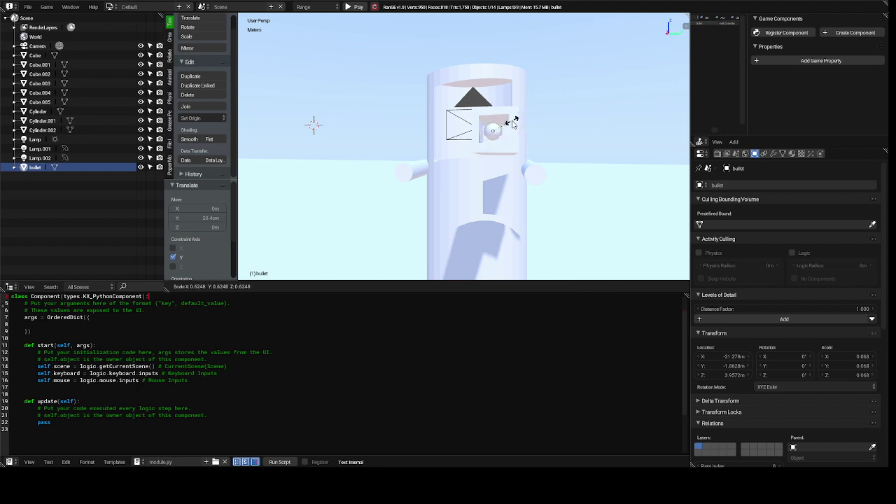
click(513, 124)
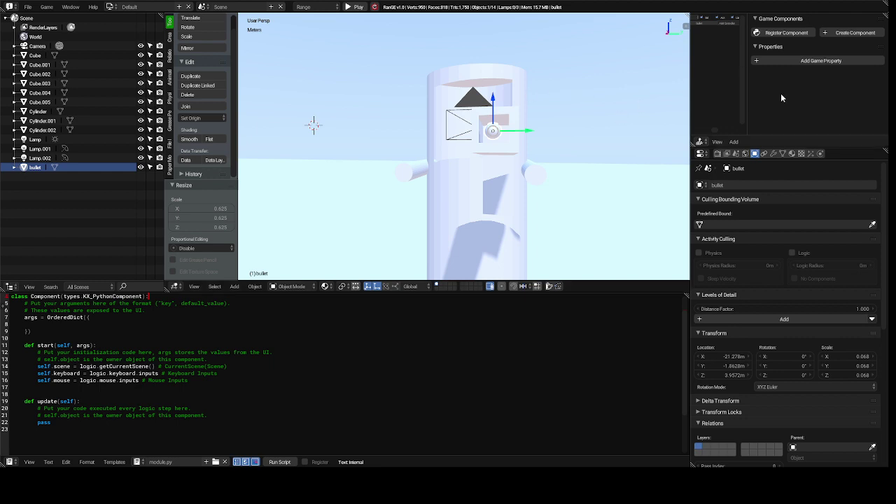
Step: Add a new material to the bullet and set its diffuse color to black
click(791, 154)
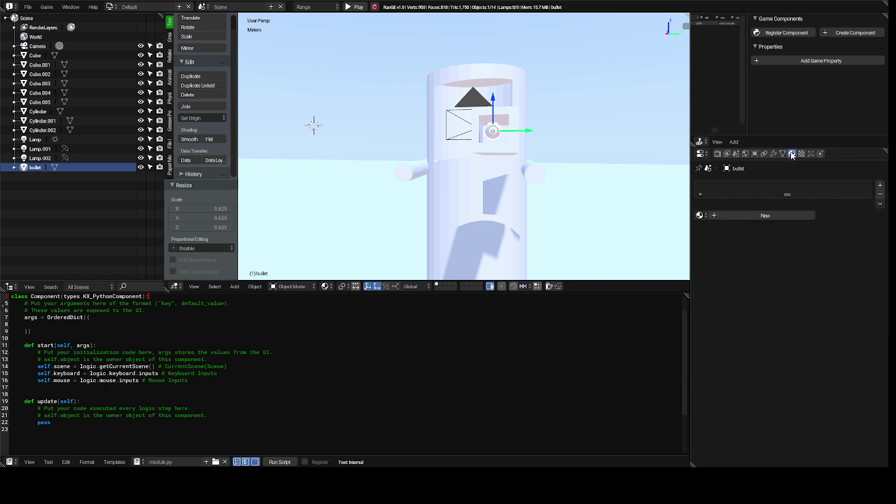
click(749, 215)
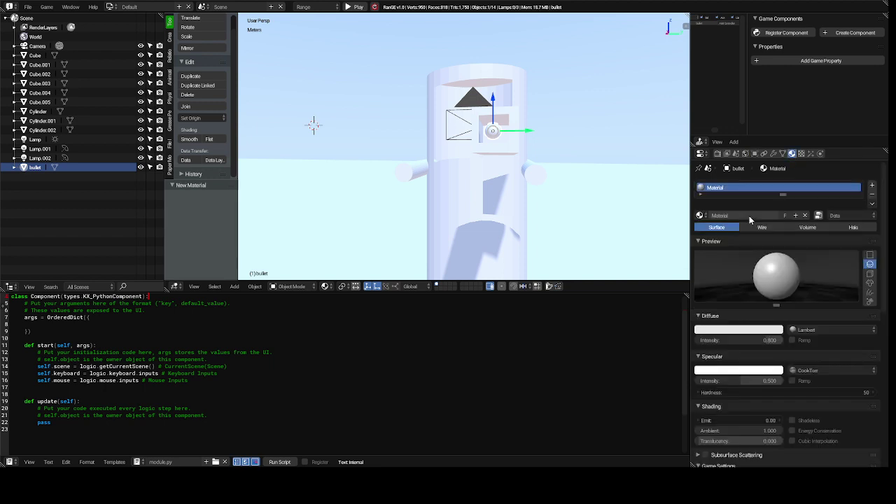
click(746, 330)
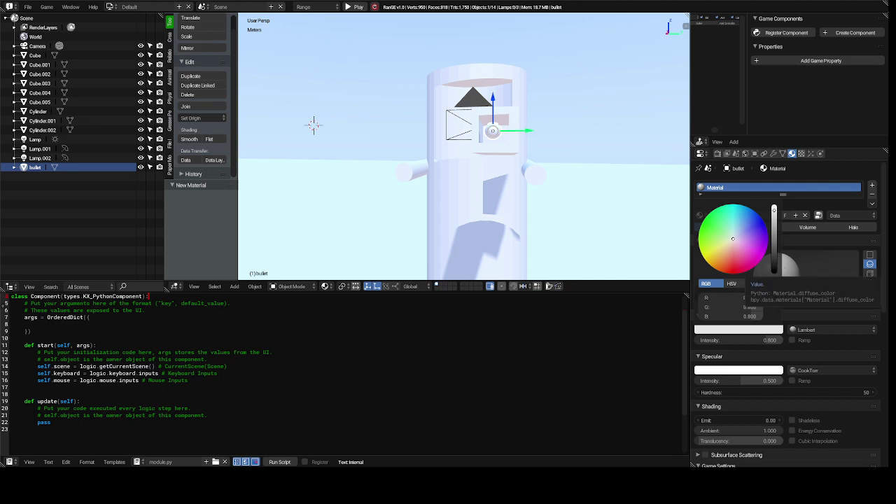
click(773, 267)
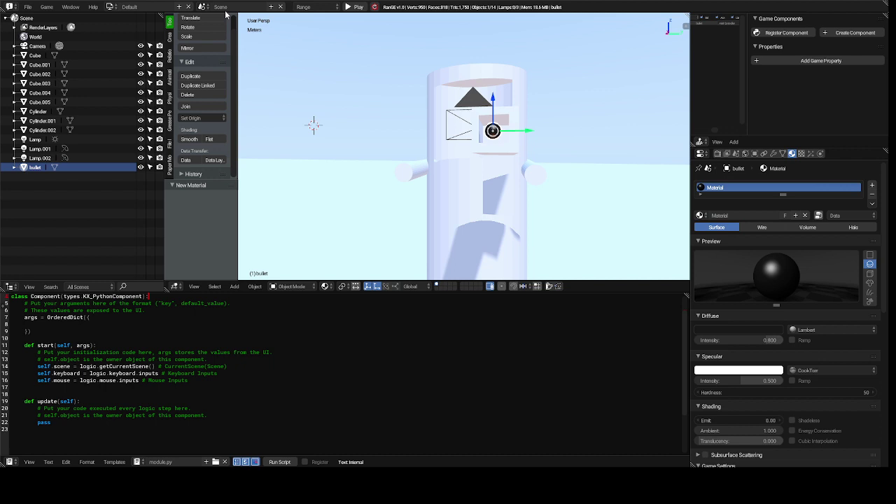
Step: Select the gun mesh in front of the character and rename it from Cube.005 to gun
right_click(474, 140)
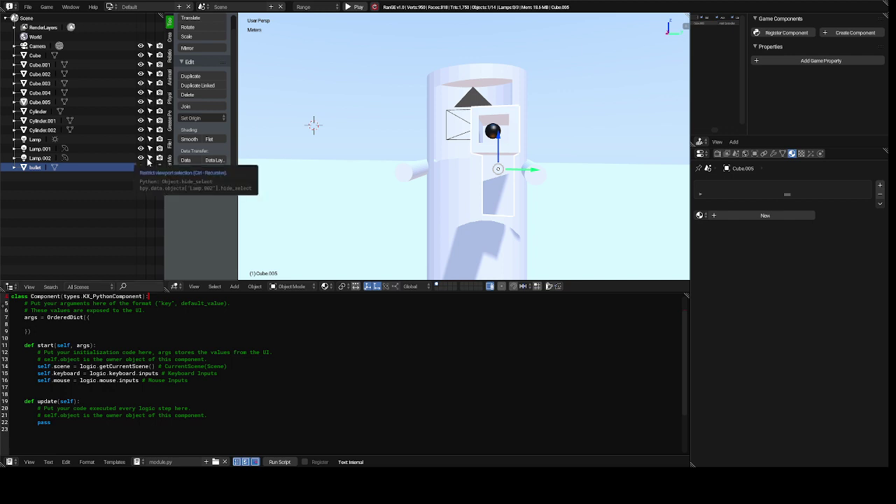
click(36, 57)
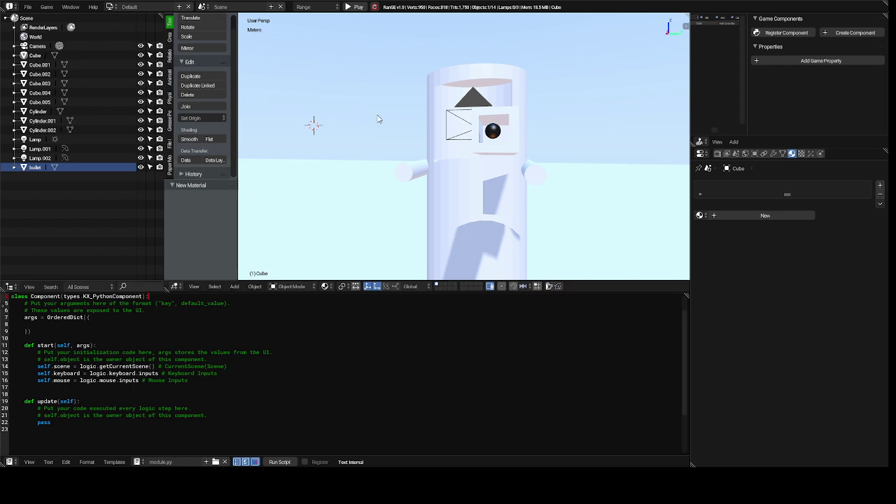
right_click(510, 156)
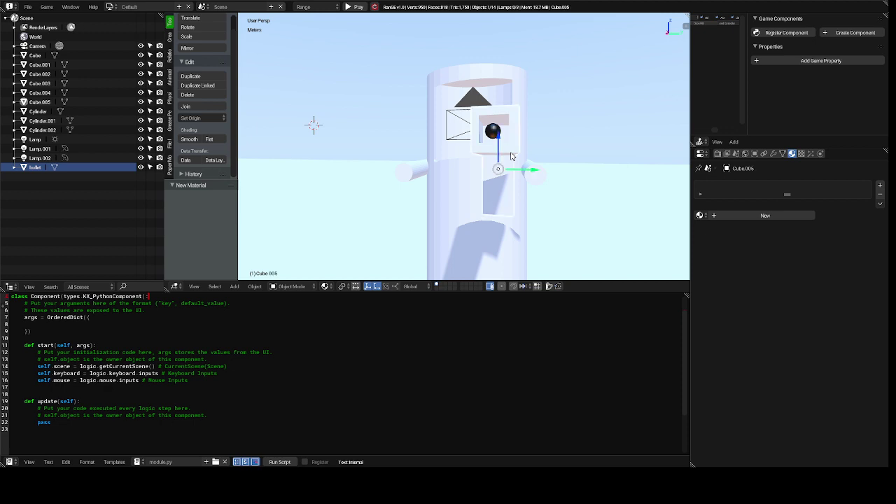
right_click(511, 156)
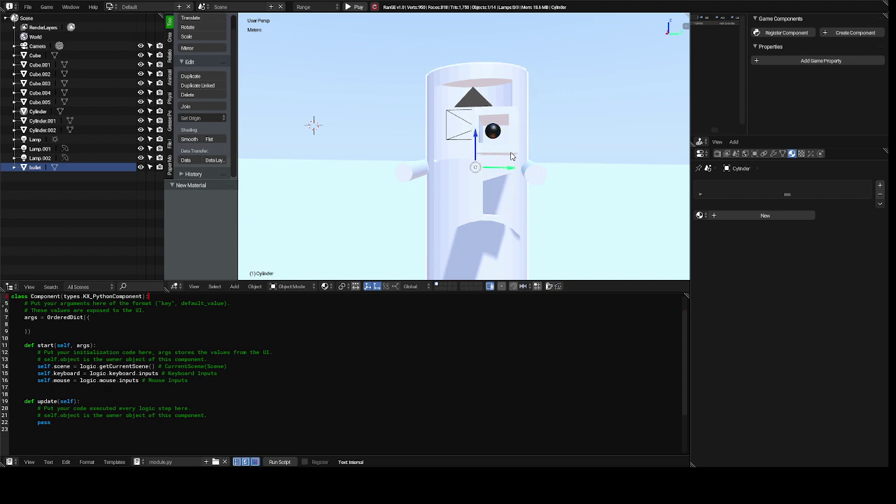
right_click(511, 156)
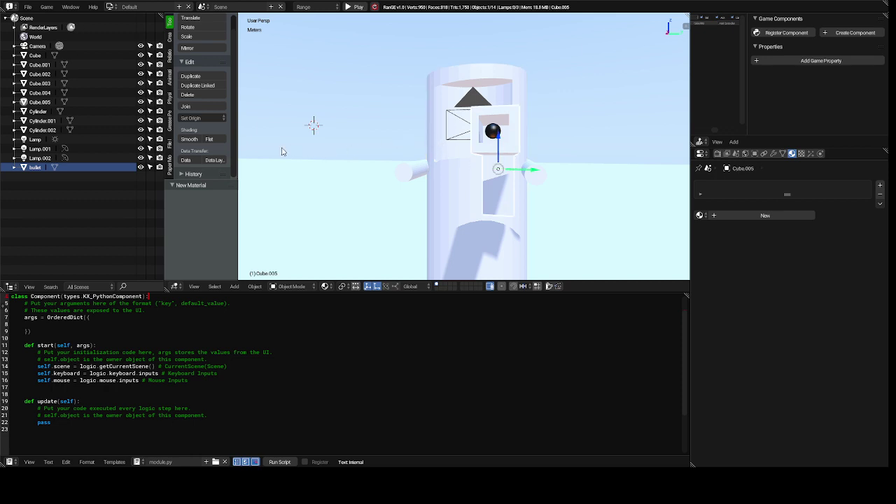
right_click(40, 106)
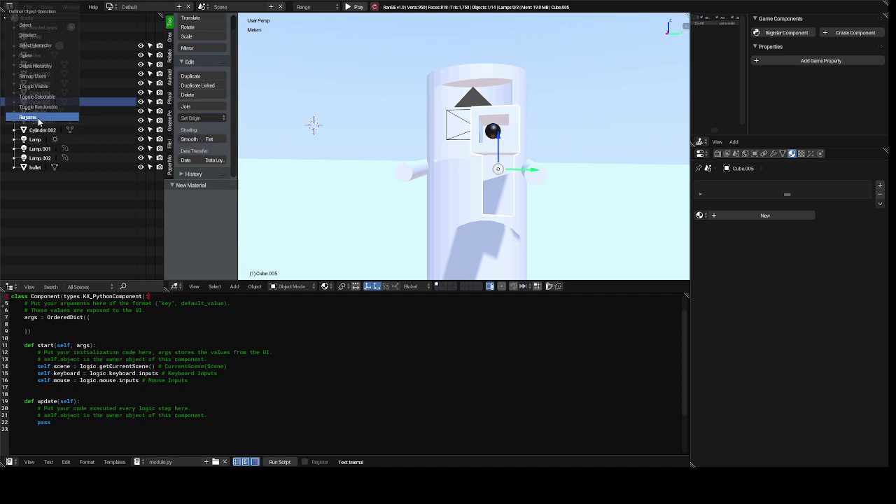
click(39, 118)
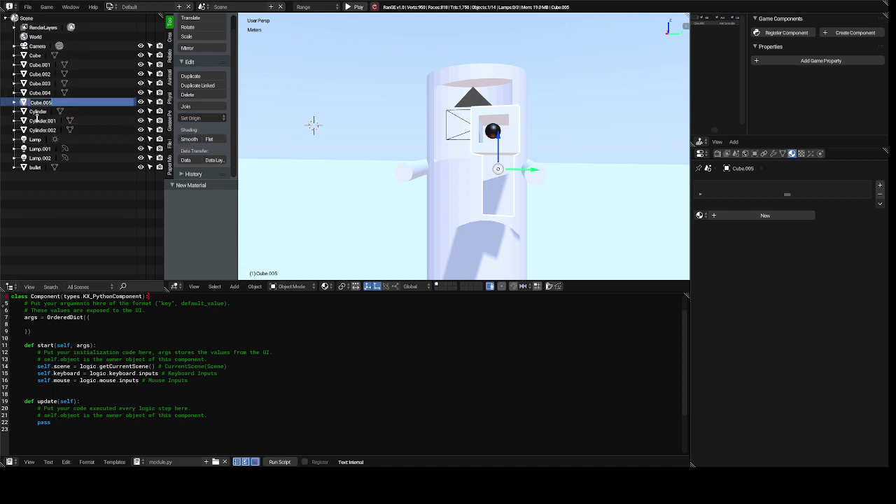
text(gun)
key(Return)
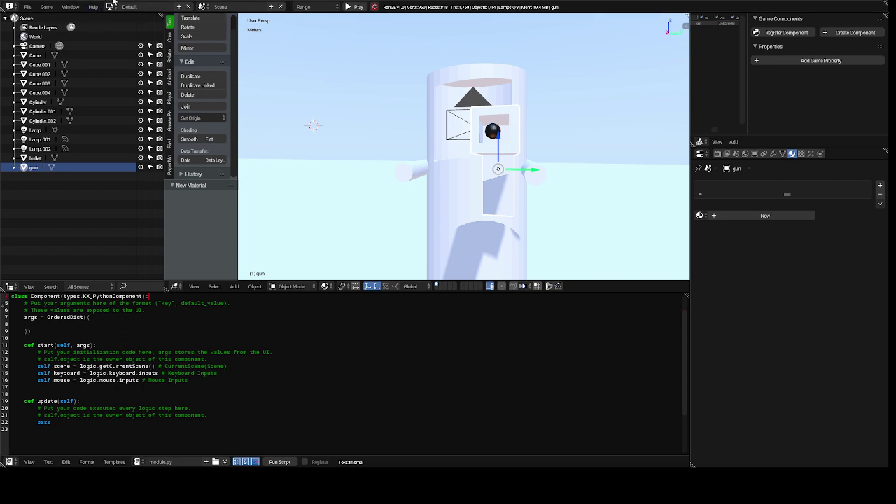
Step: Switch to the Game Logic screen layout and add a Keyboard sensor to the gun
click(110, 9)
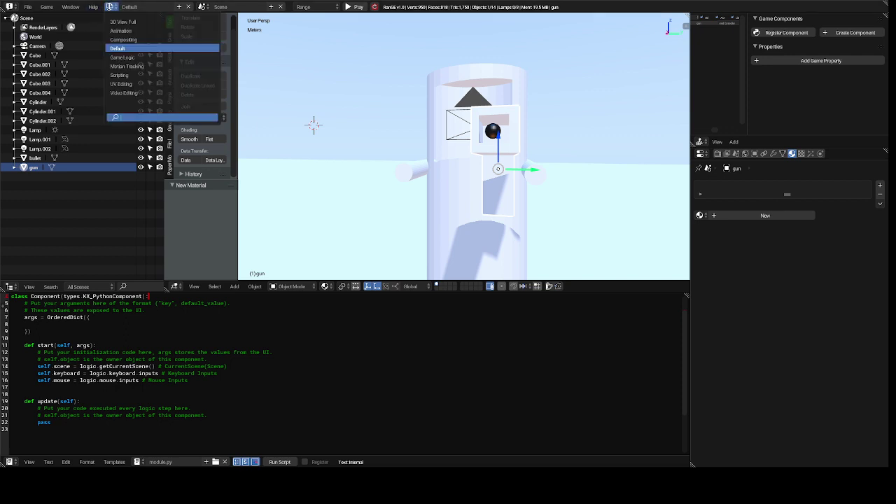
click(145, 57)
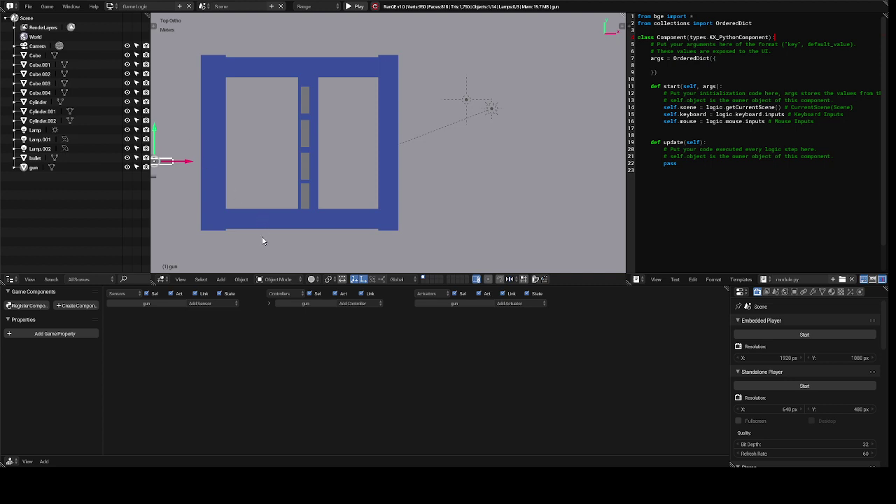
click(226, 306)
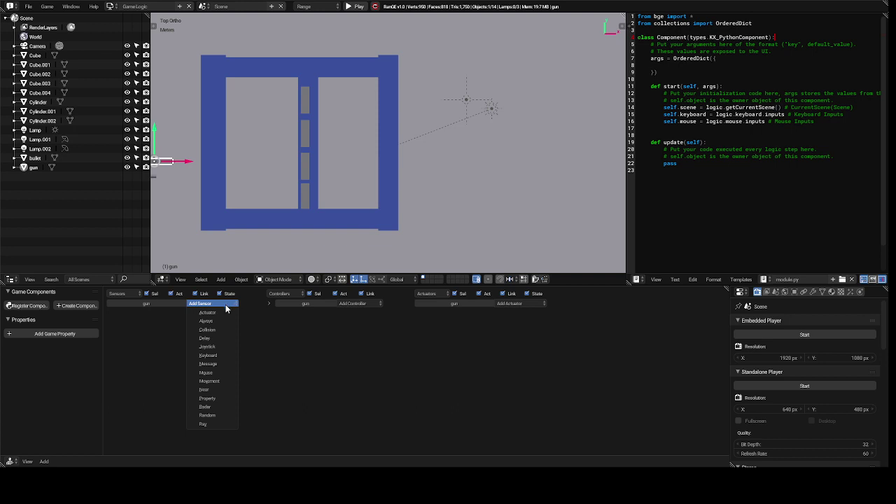
click(222, 356)
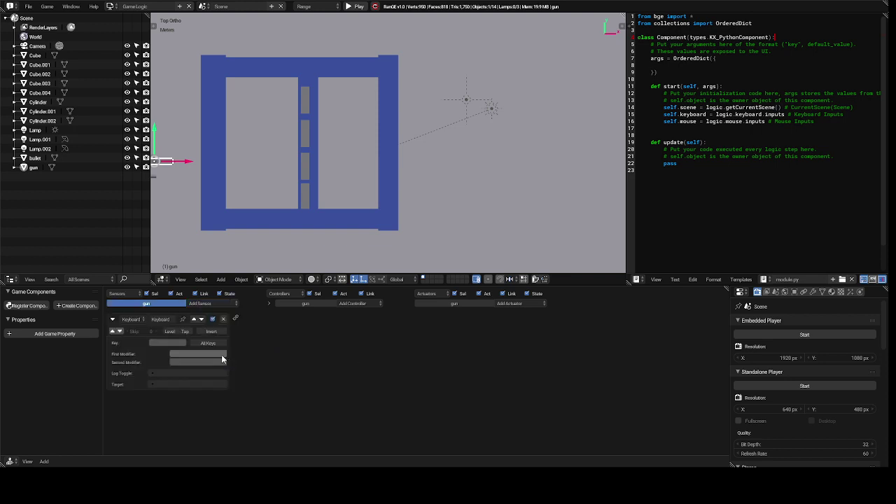
Step: Add an And controller to the gun, linked to the Keyboard sensor, and assign the X key to the sensor
click(357, 304)
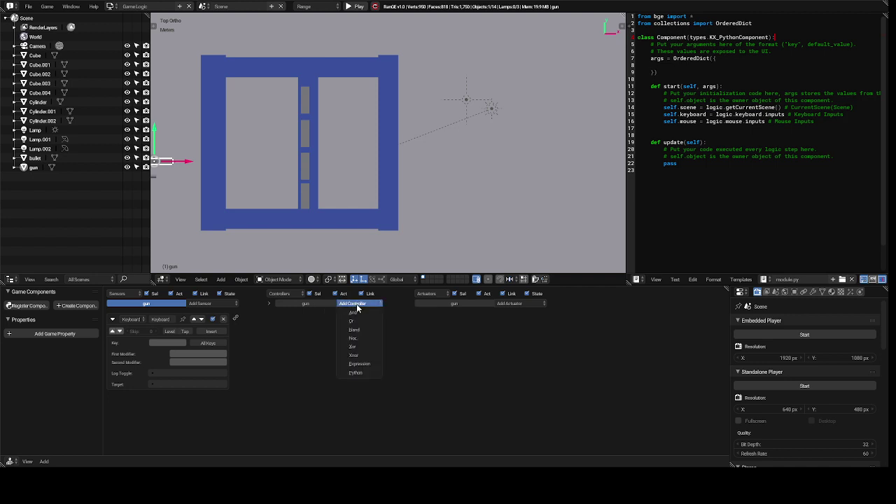
click(356, 314)
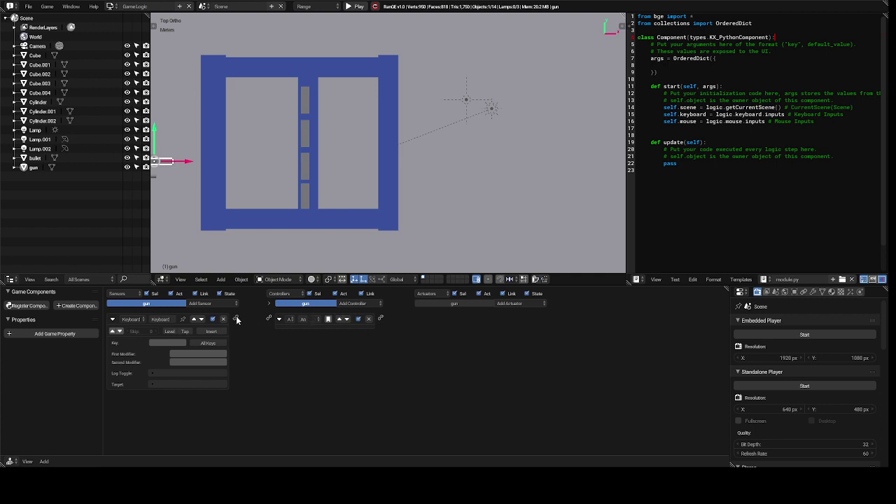
drag(237, 319, 270, 320)
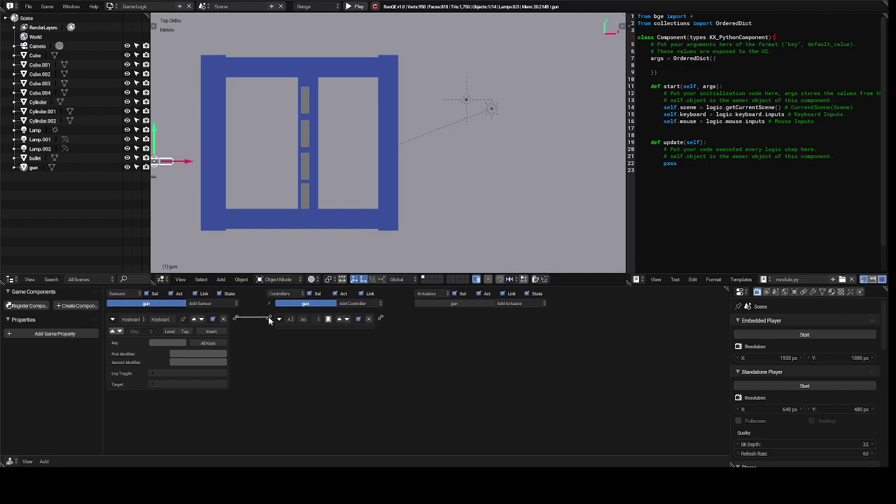
click(169, 343)
Step: Add a Motion actuator to the gun and link it to the And controller
click(512, 306)
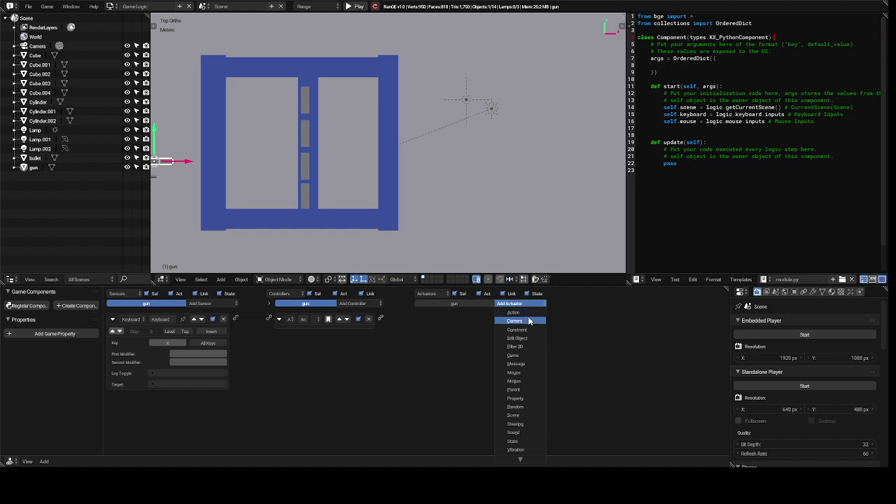
click(521, 380)
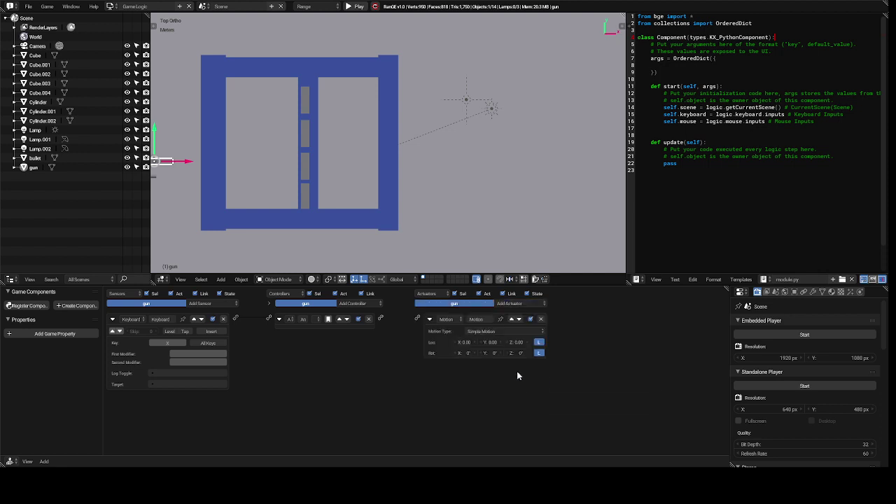
click(501, 332)
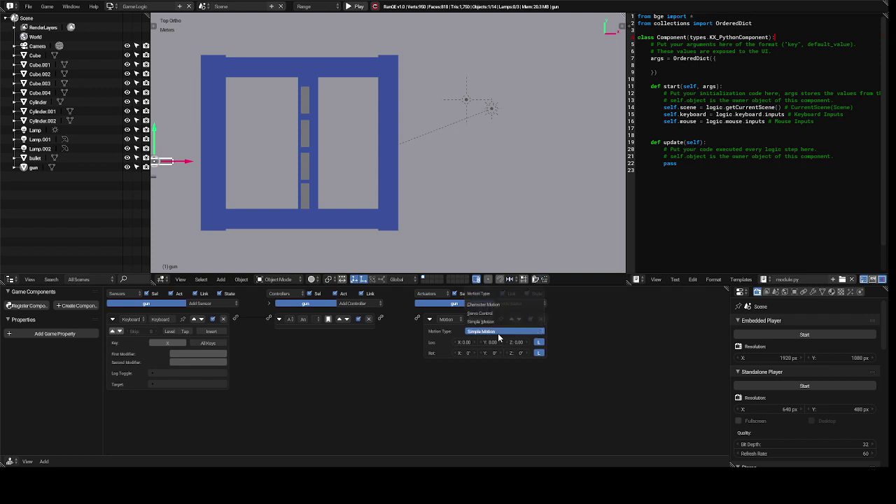
click(452, 336)
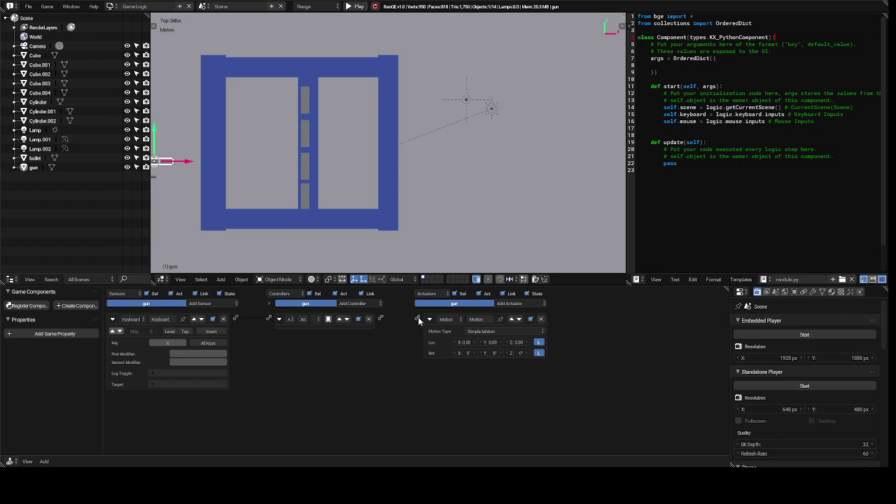
drag(418, 319, 382, 321)
click(229, 306)
click(229, 306)
click(229, 306)
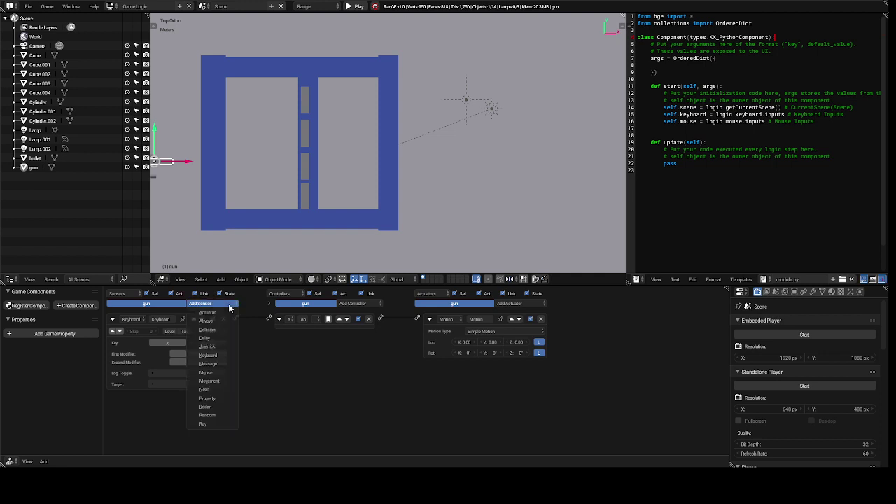
click(228, 305)
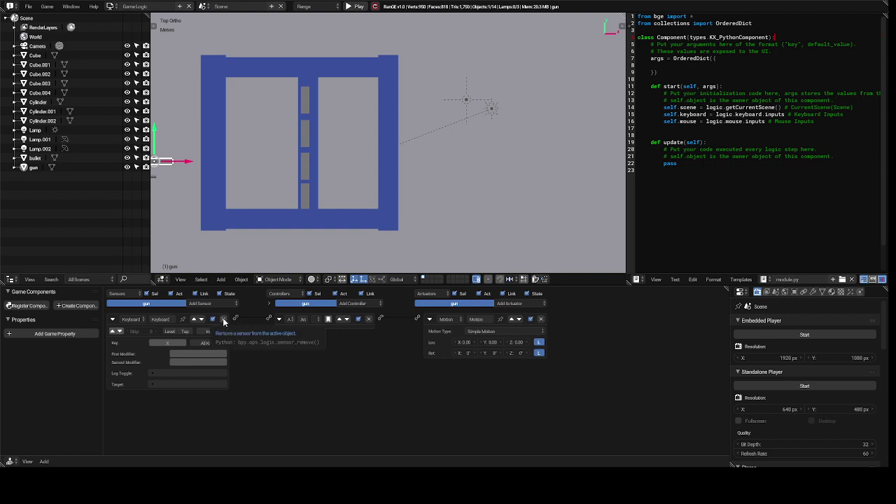
Step: Replace the gun's Keyboard sensor with a new one that uses the X key and links to the And controller
click(223, 319)
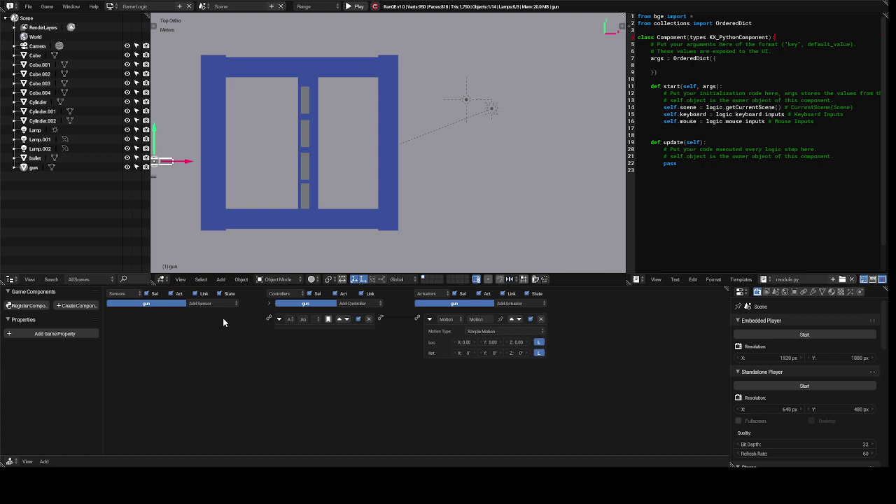
click(218, 302)
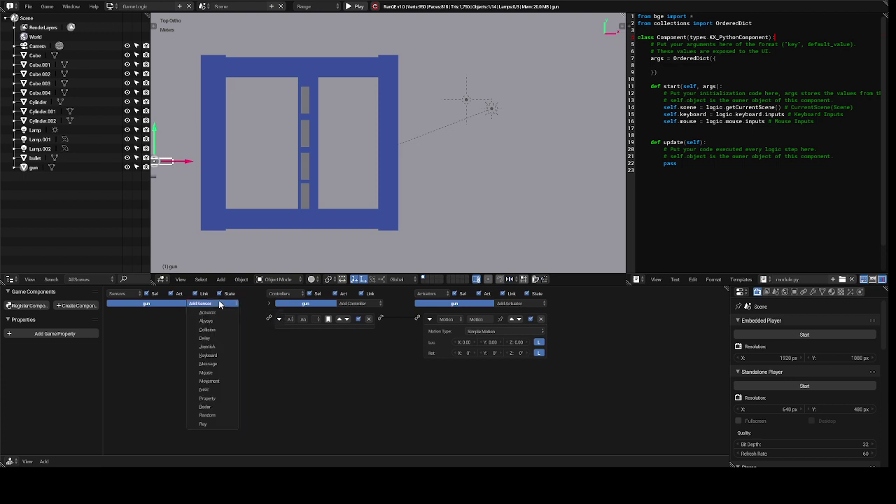
click(221, 357)
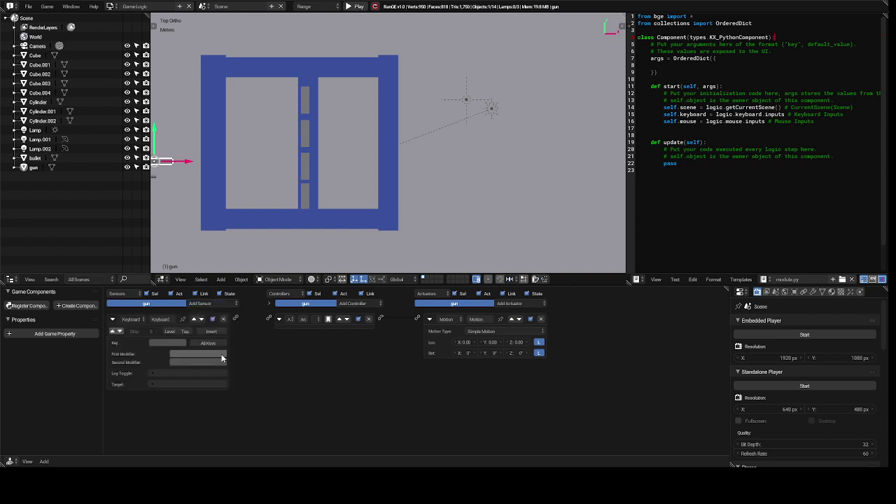
click(172, 343)
drag(236, 319, 268, 320)
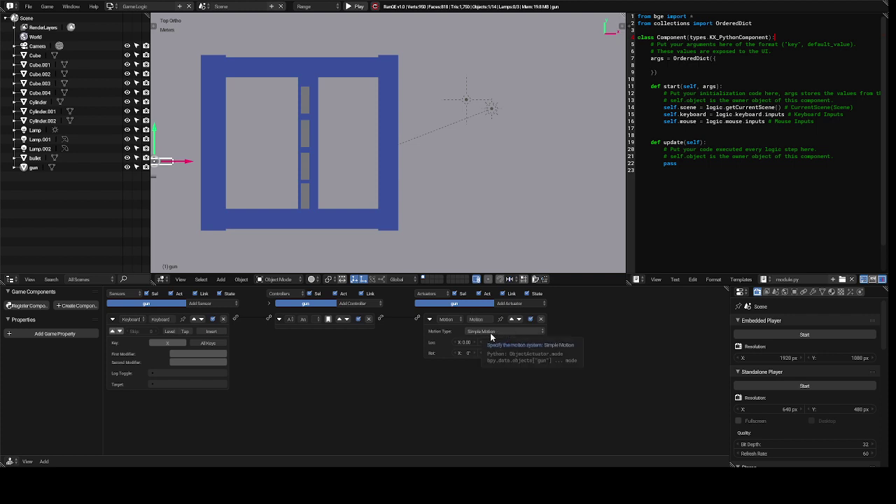
Step: Change the gun's actuator type to Edit Object, adding the bullet object with a linear velocity of 0.50 on X
click(454, 322)
click(454, 322)
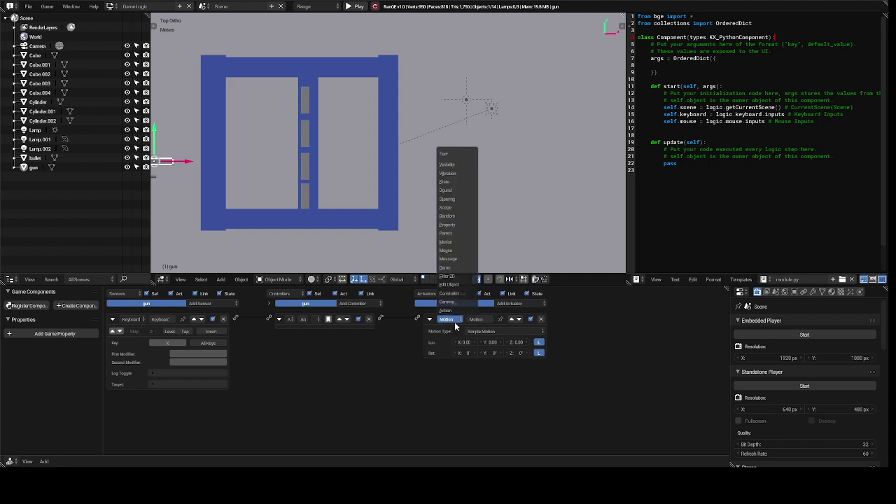
click(461, 285)
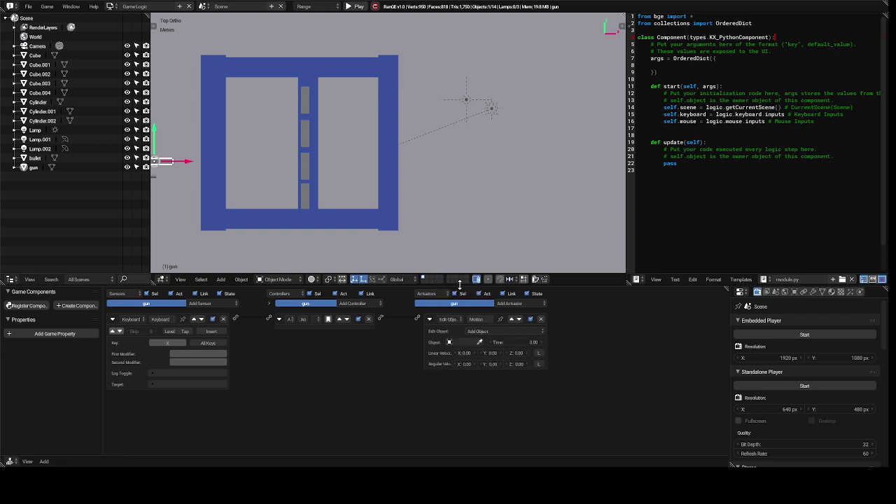
click(449, 342)
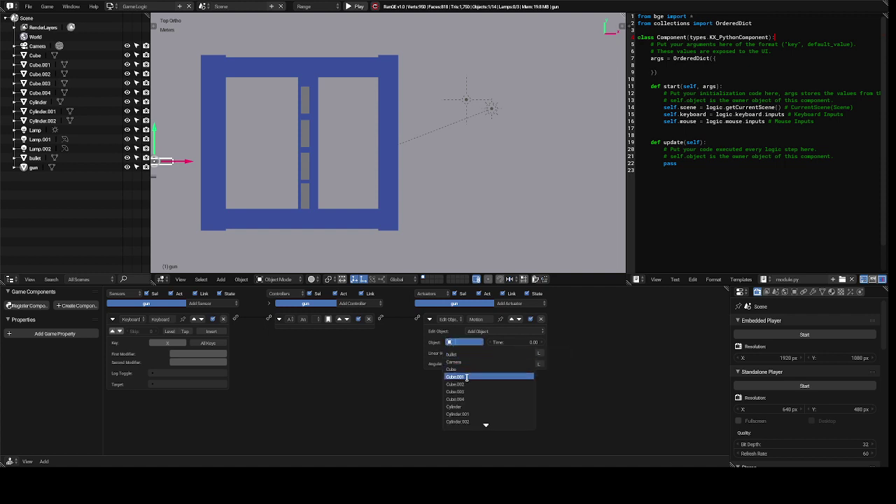
click(471, 354)
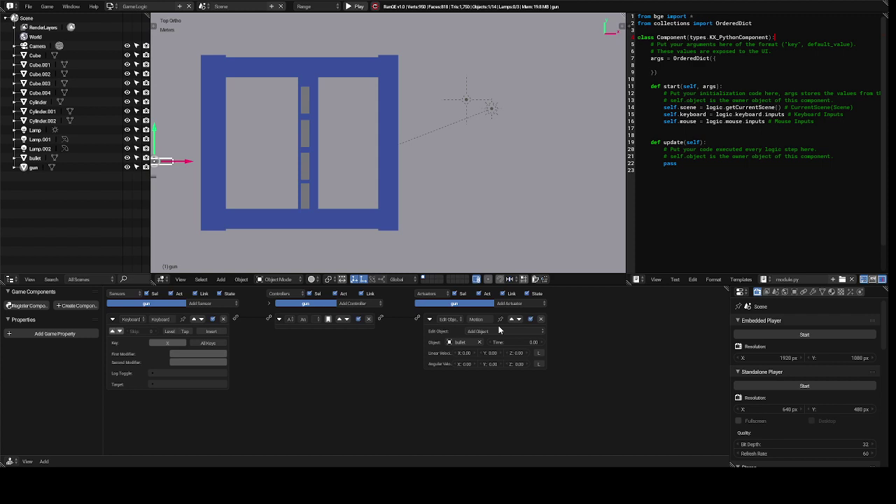
click(471, 353)
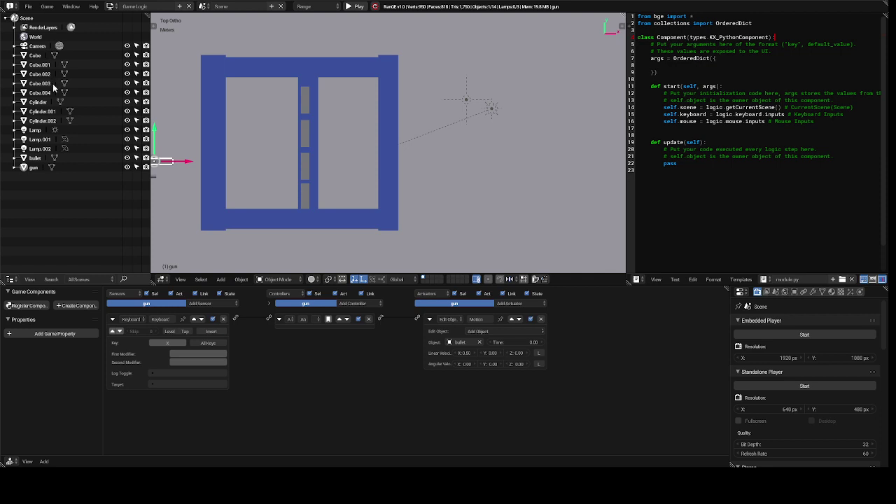
Step: Select the bullet and give it an And controller and an Edit Object actuator
click(34, 158)
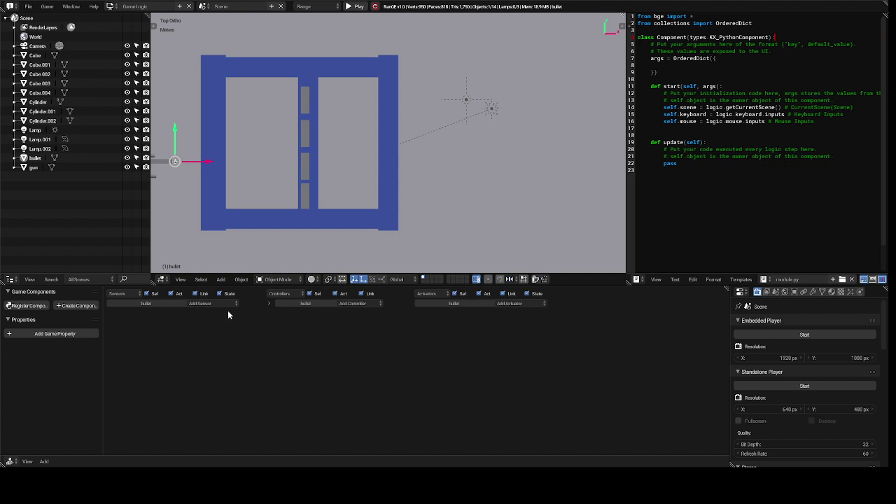
click(355, 303)
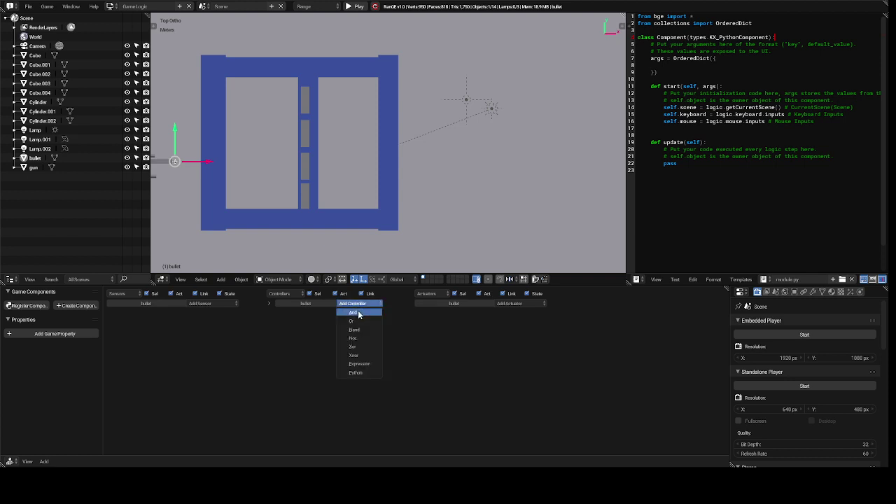
click(358, 314)
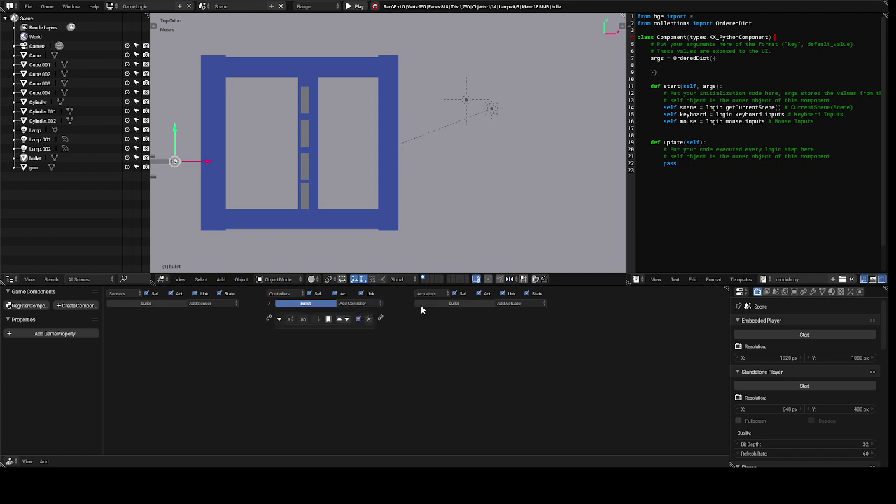
click(512, 305)
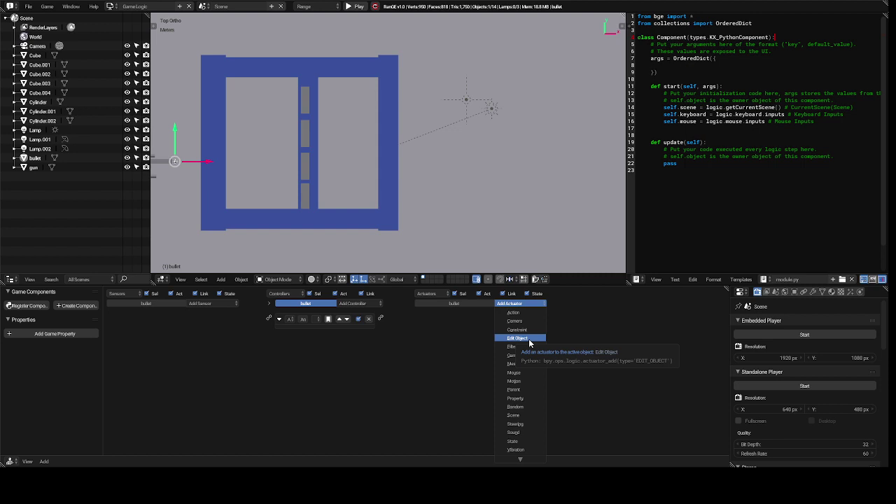
click(518, 338)
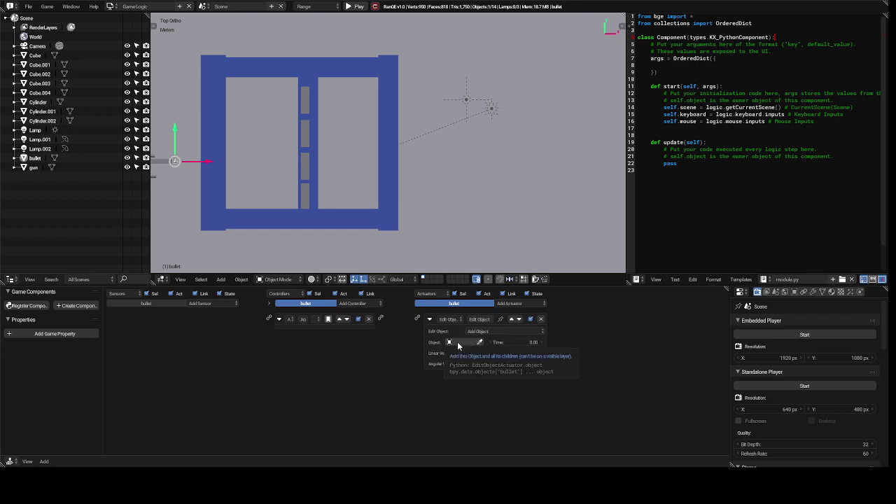
Step: Try setting the bullet's Edit Object actuator to End Object and linking it to the And controller
click(478, 333)
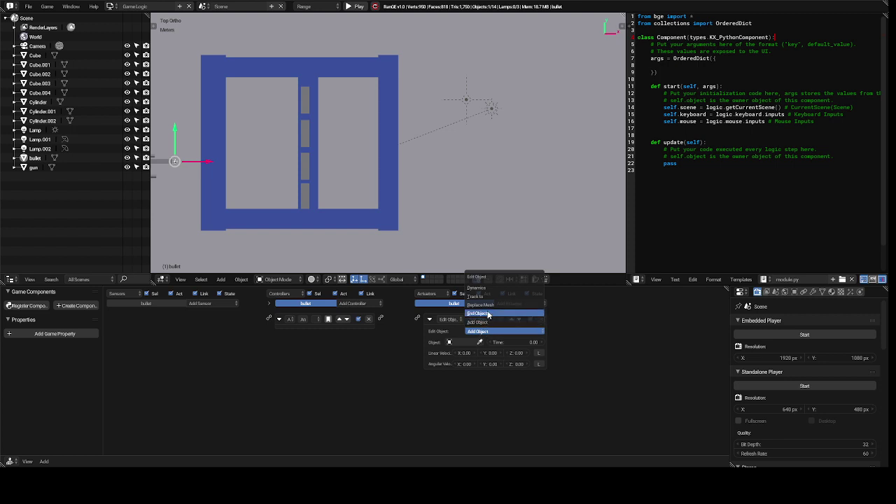
click(488, 314)
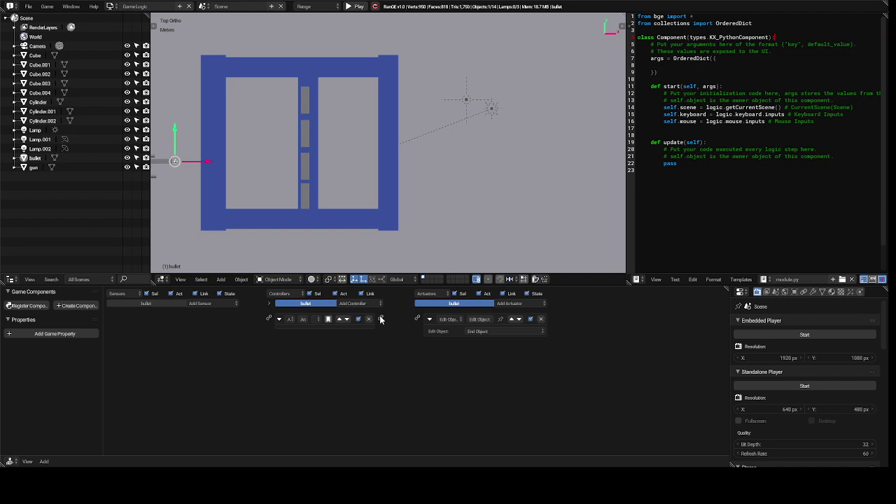
drag(381, 319, 419, 320)
Step: Remove the bullet's Edit Object actuator and switch to the Default screen layout
click(540, 319)
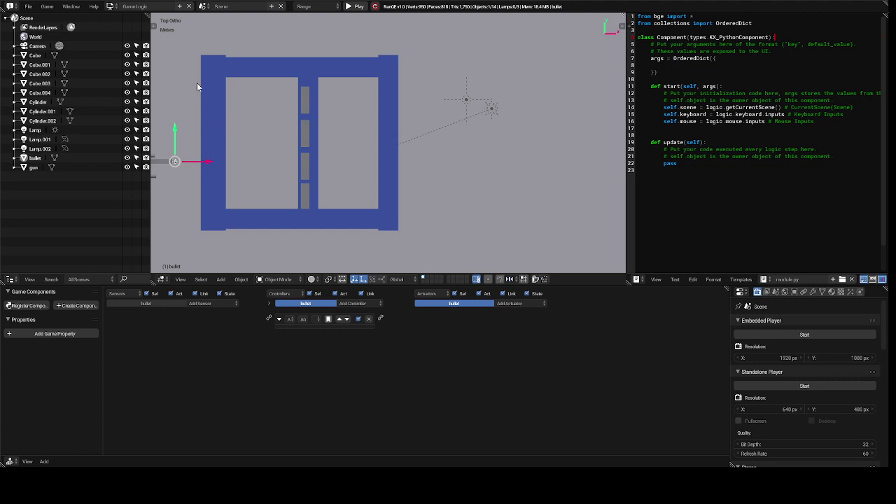
click(109, 7)
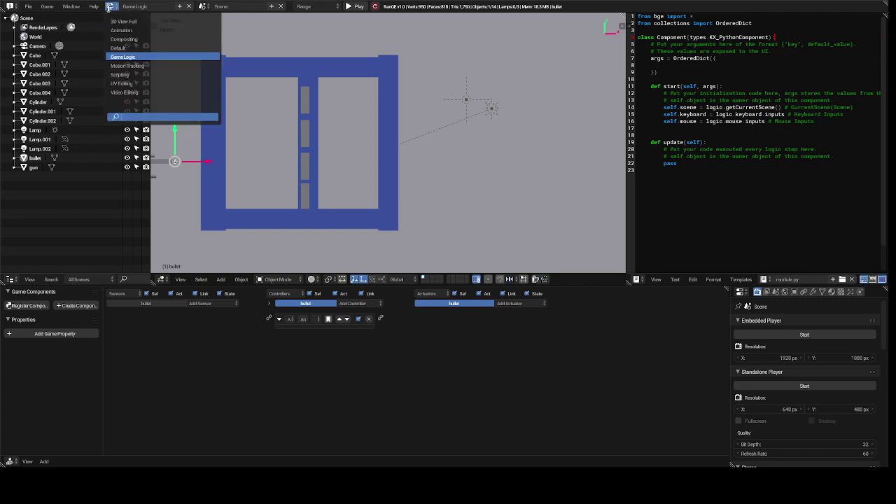
click(143, 48)
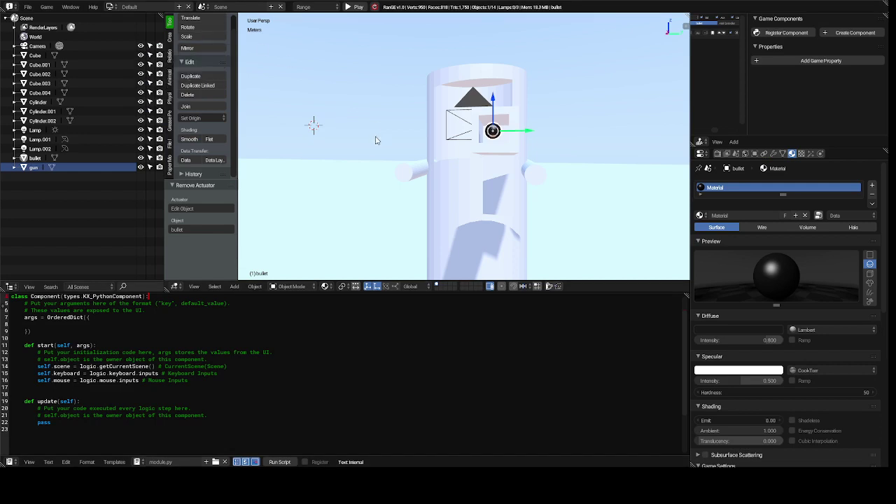
Step: Set the 3D view to the camera viewpoint and test-run the game from it
mouse_move(374, 141)
middle_down()
mouse_move(462, 143)
mouse_move(374, 142)
middle_up()
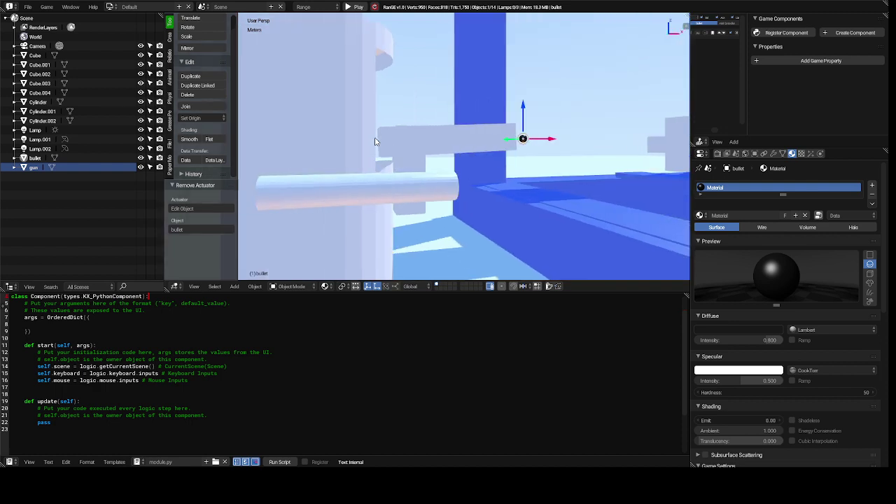
scroll(375, 142, down, 8)
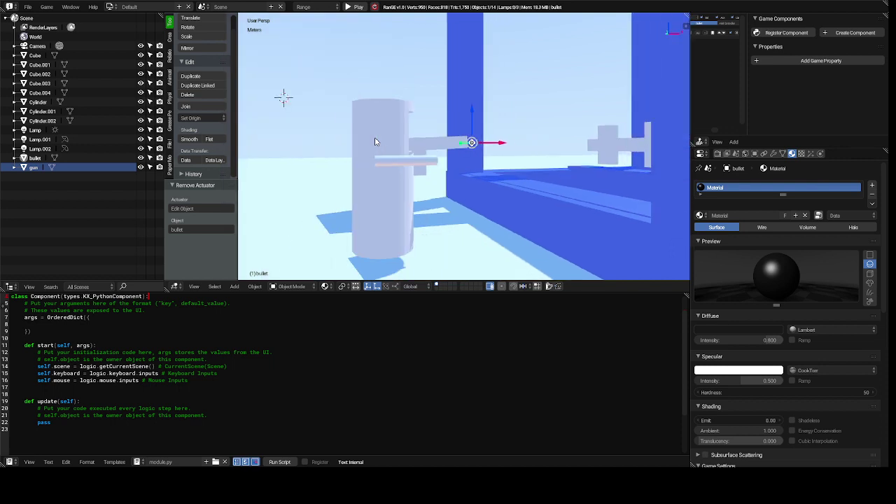
scroll(374, 141, down, 6)
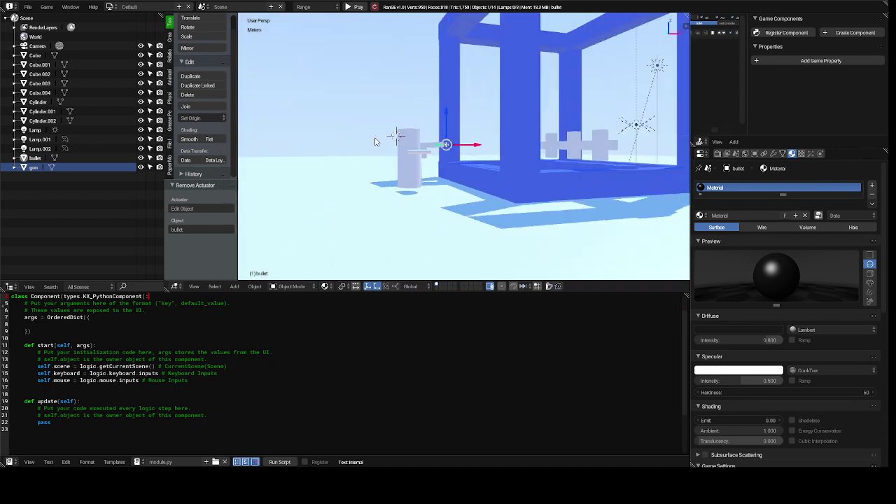
scroll(374, 141, down, 2)
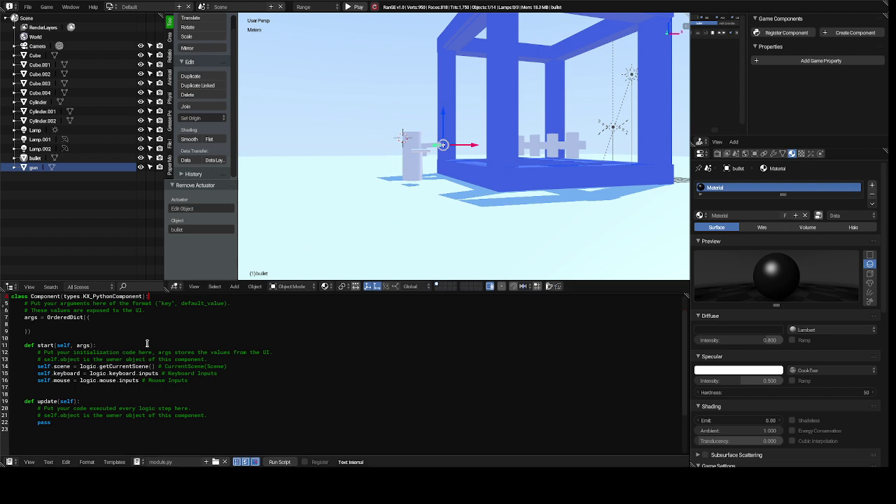
click(192, 288)
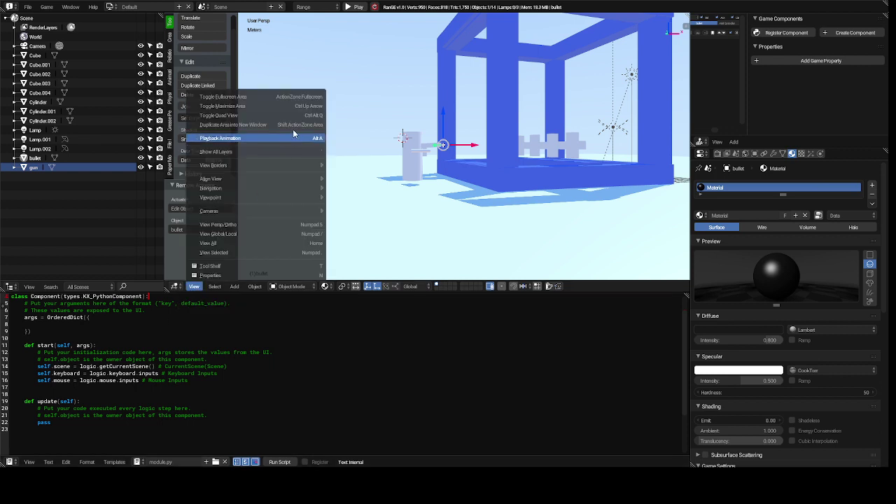
mouse_move(299, 200)
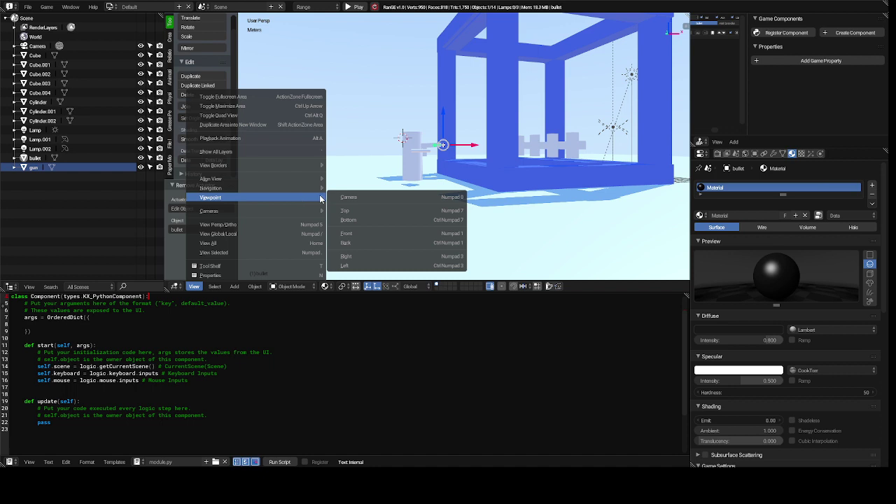
click(349, 196)
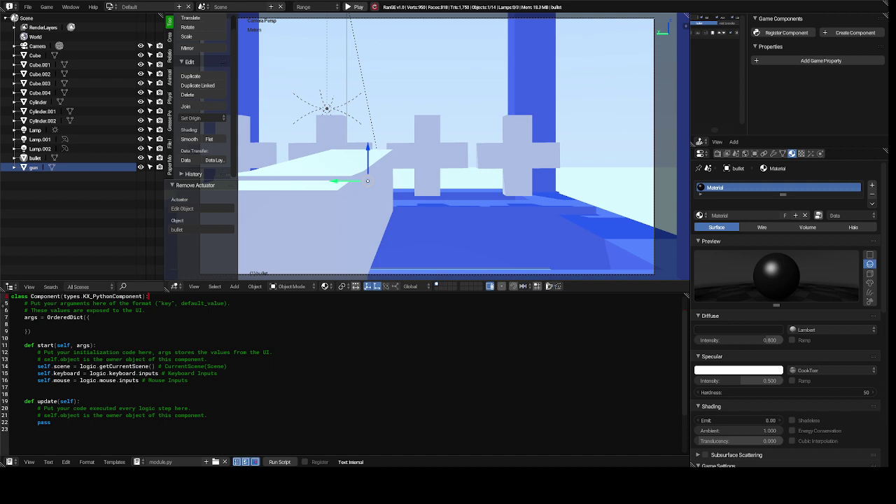
key(p)
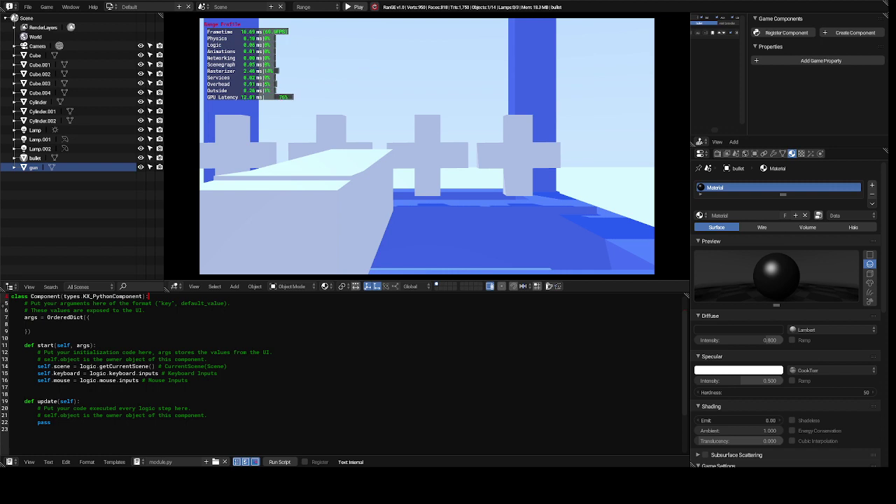
key(Escape)
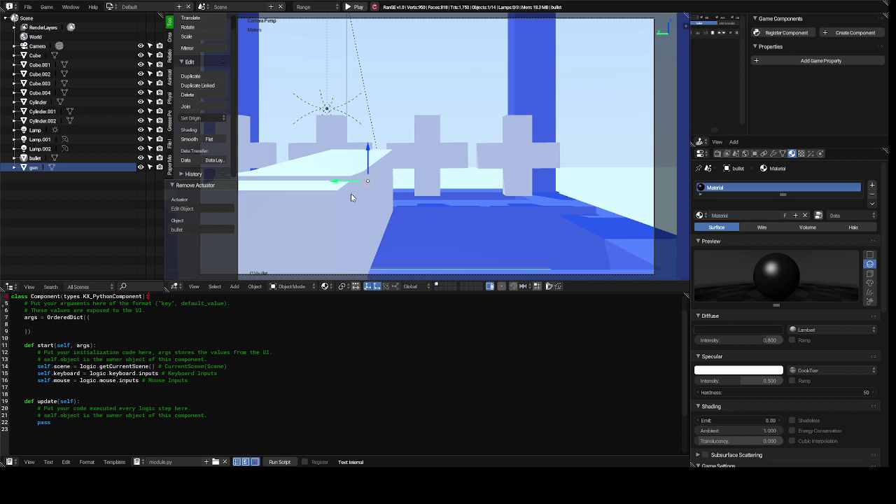
Step: Hide the tool shelf and set the 3D view to the front viewpoint
scroll(352, 198, up, 3)
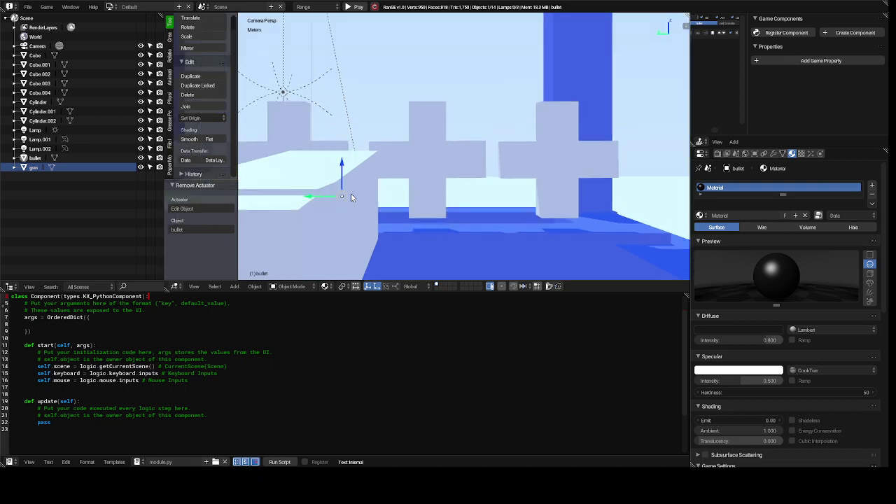
scroll(352, 197, up, 2)
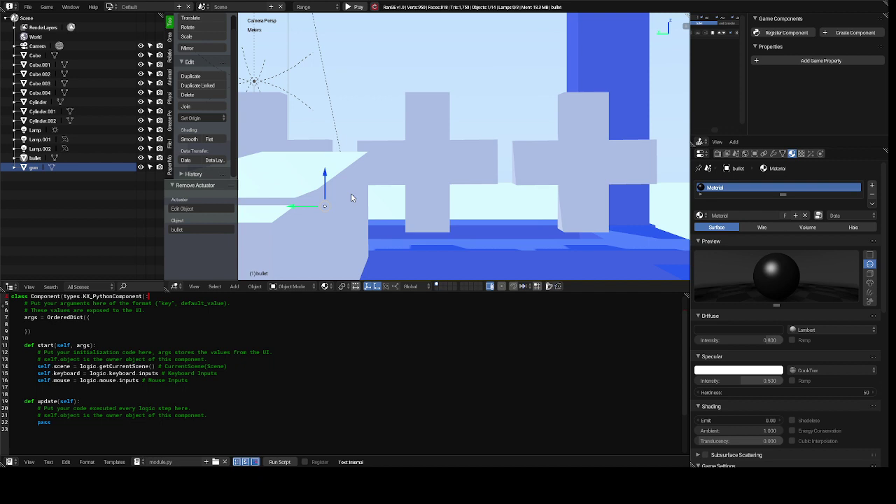
key(t)
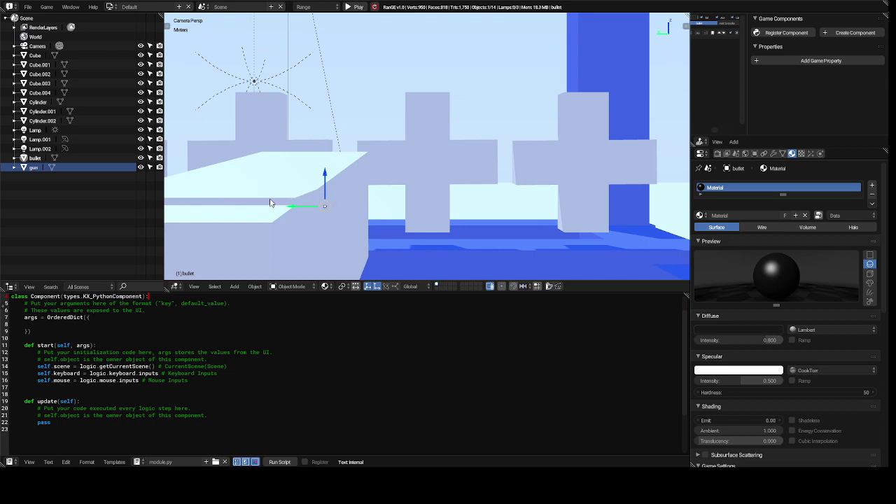
click(178, 289)
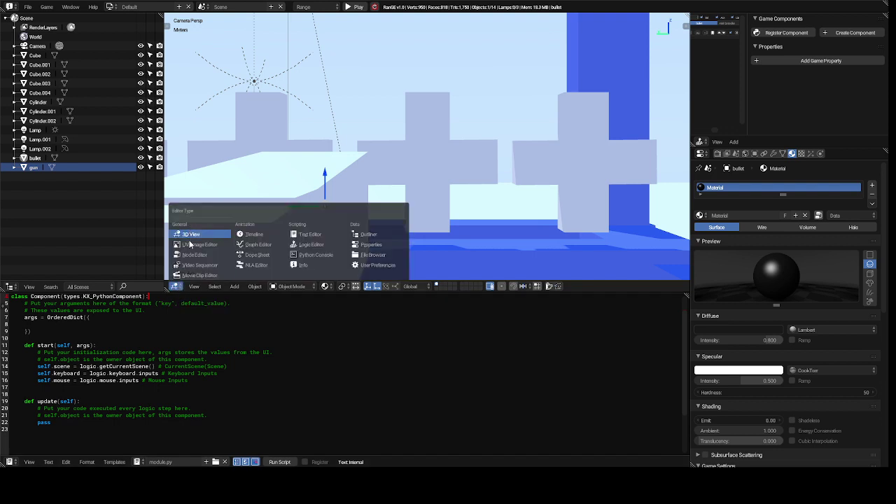
click(179, 290)
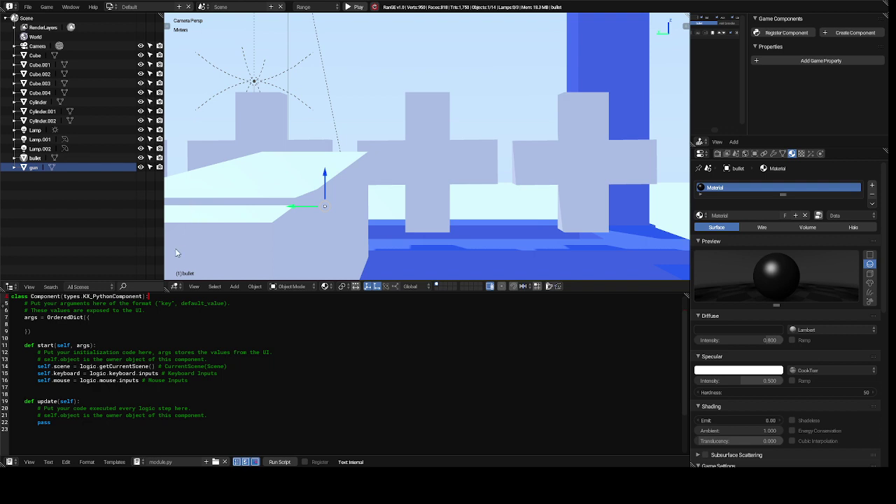
click(194, 286)
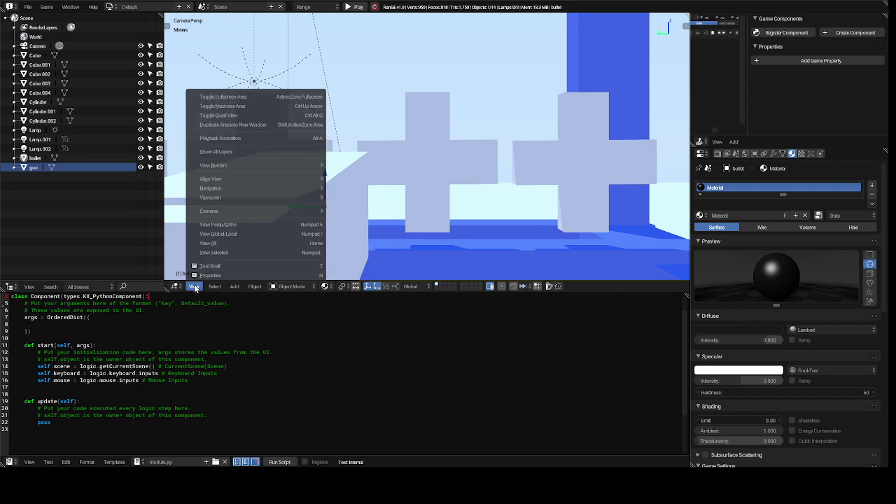
mouse_move(253, 199)
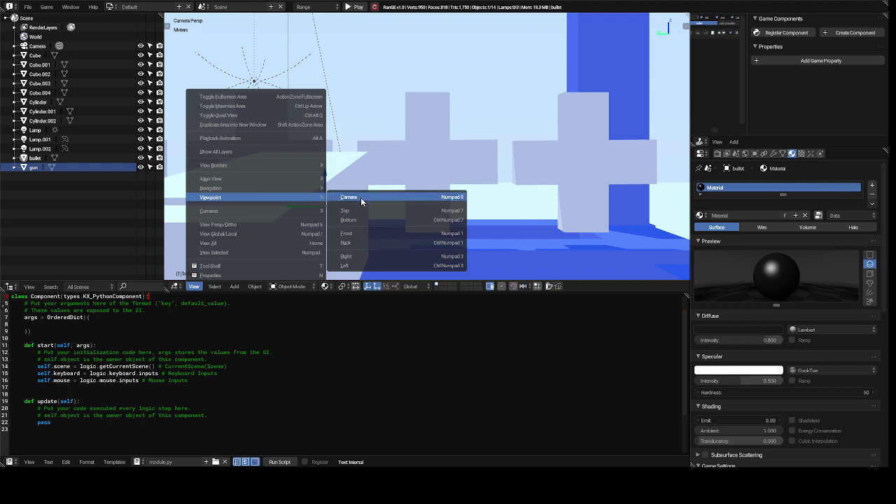
click(363, 236)
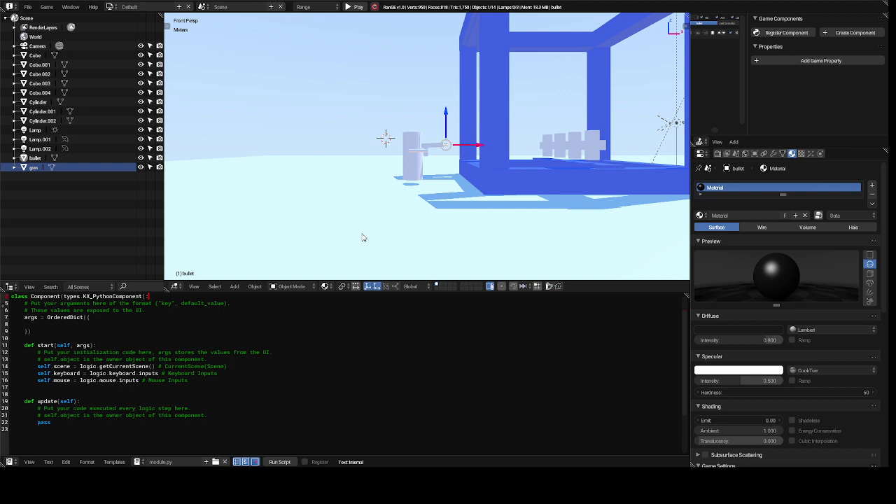
Step: Lower the gun slightly to the arm's level and shift it about 26 cm forward along X
scroll(362, 238, up, 6)
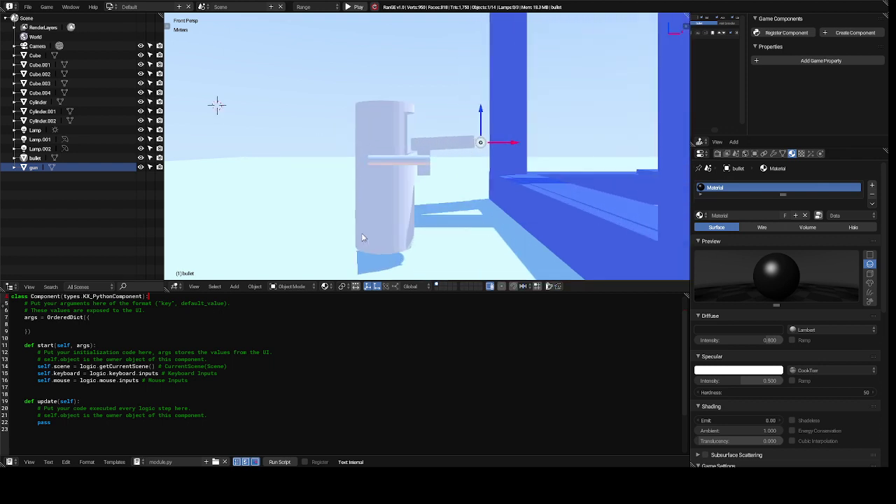
scroll(362, 238, up, 3)
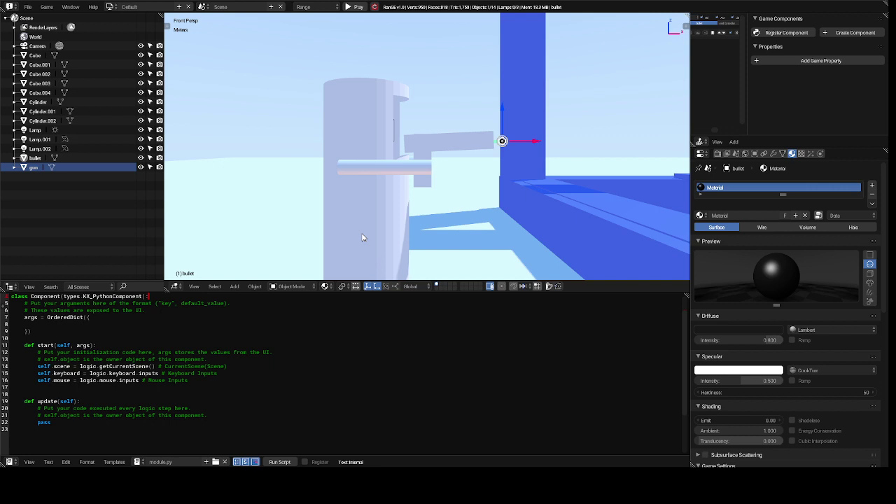
right_click(452, 141)
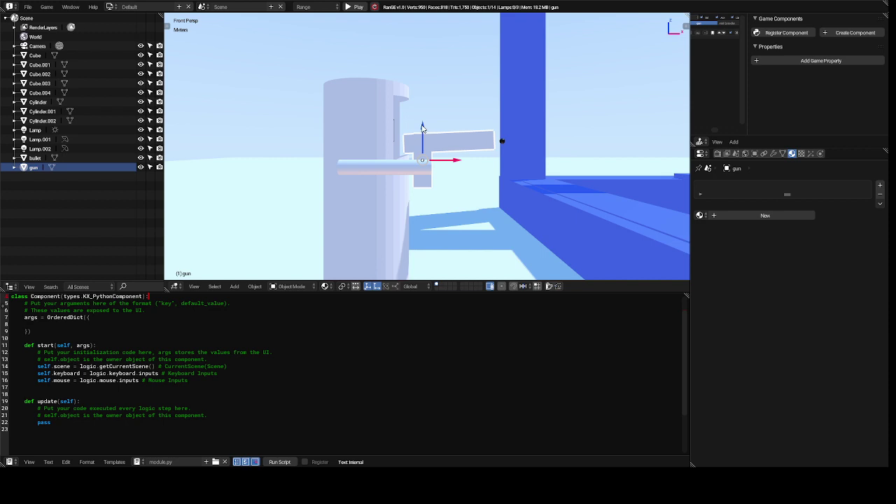
drag(422, 128, 422, 144)
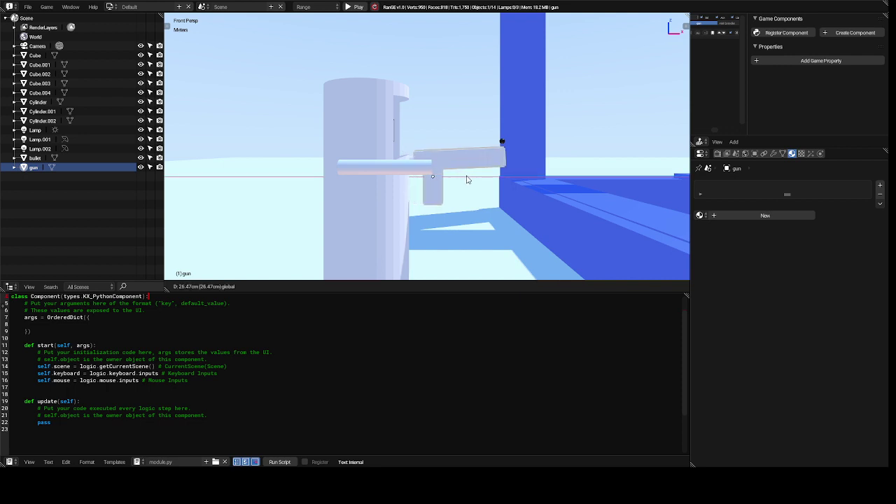
click(467, 180)
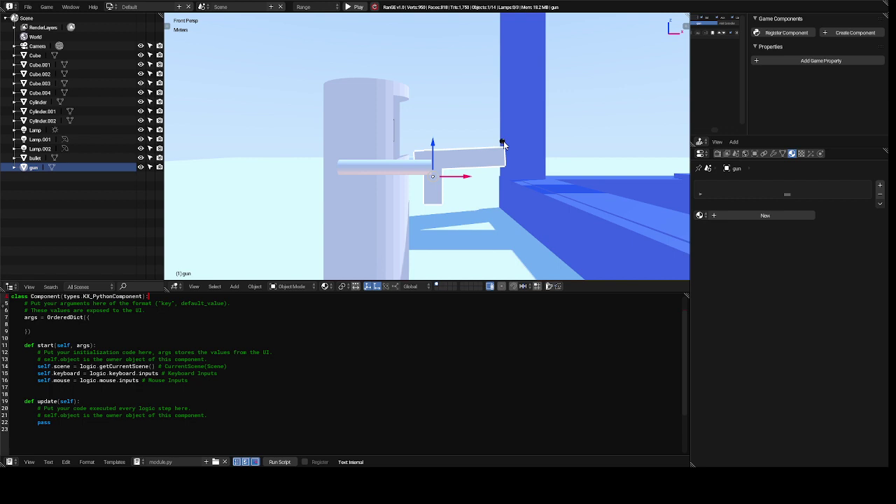
Step: Reposition the bullet just in front of the gun's muzzle, lowering it to line up with the barrel opening
right_click(502, 142)
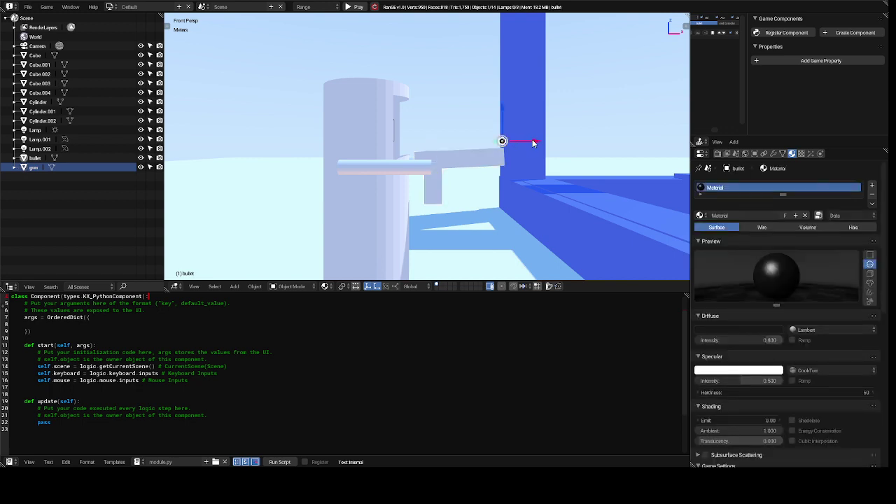
drag(535, 143, 547, 141)
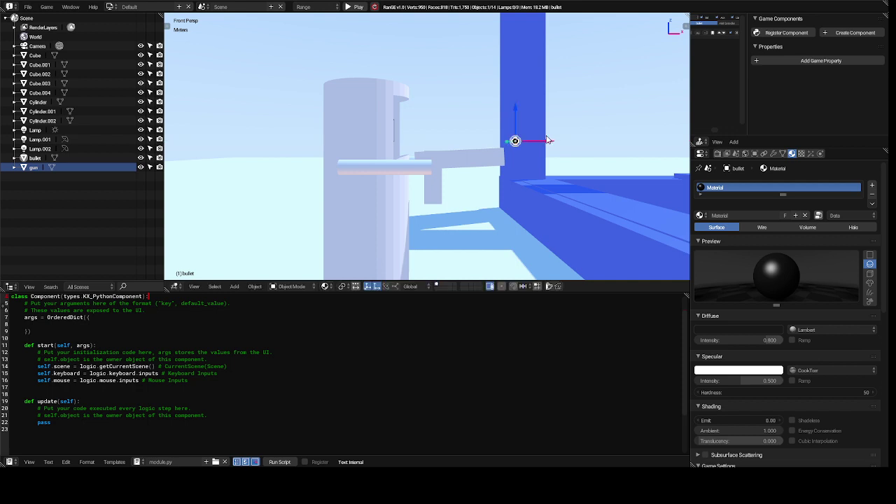
key(KP_4)
key(KP_4)
key(KP_4)
key(KP_4)
key(KP_4)
key(KP_4)
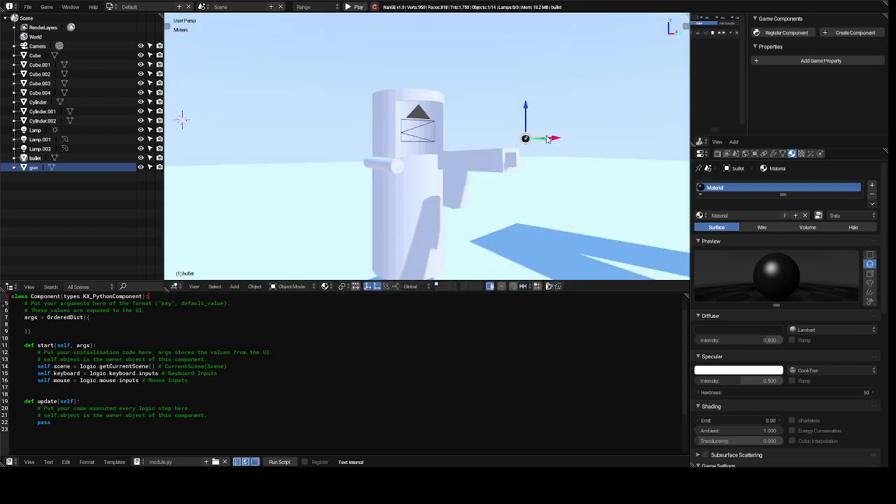
key(KP_4)
key(KP_4)
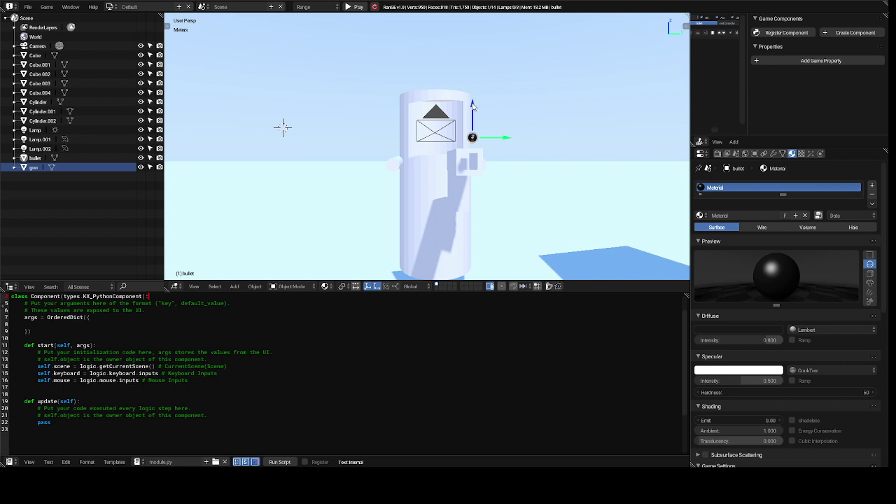
drag(472, 105, 474, 131)
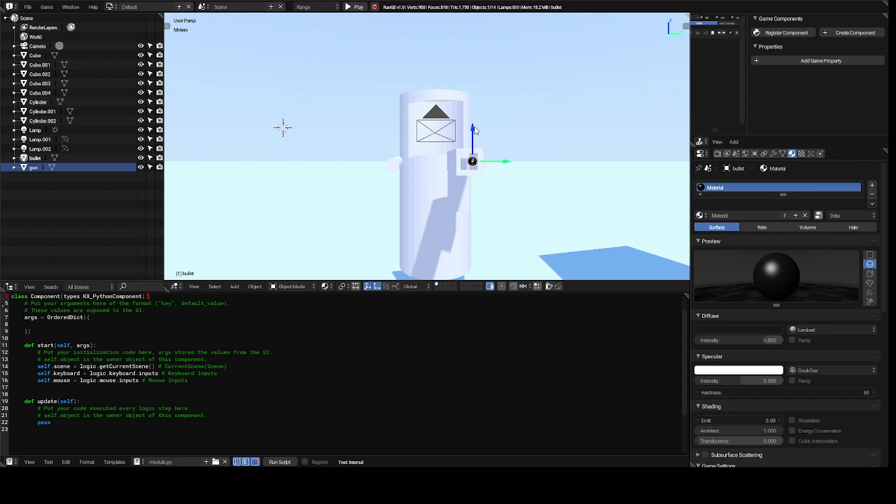
middle_drag(474, 130, 473, 130)
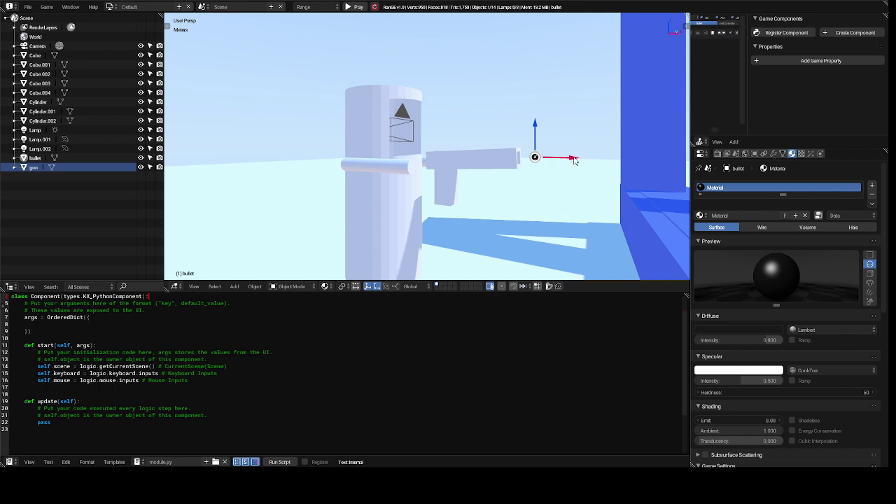
drag(572, 158, 567, 161)
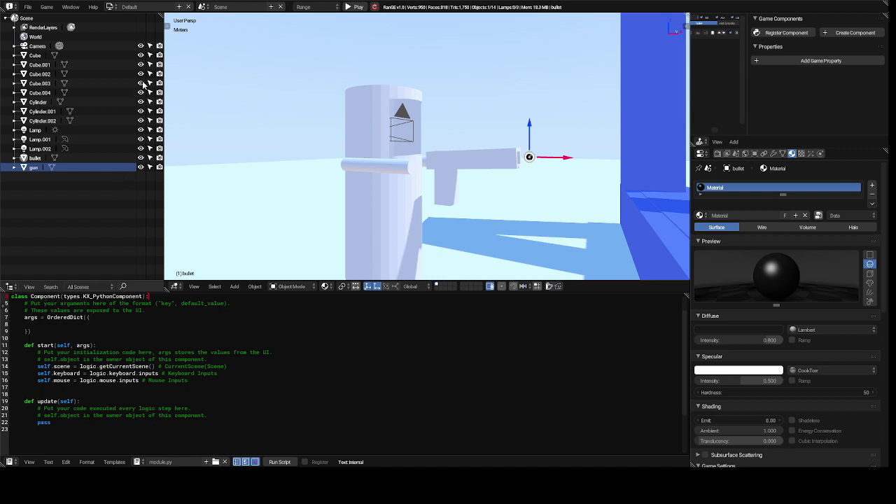
Step: In the Game Logic layout, add an Edit Object actuator set to End Object on the bullet and link its And controller to it
click(110, 7)
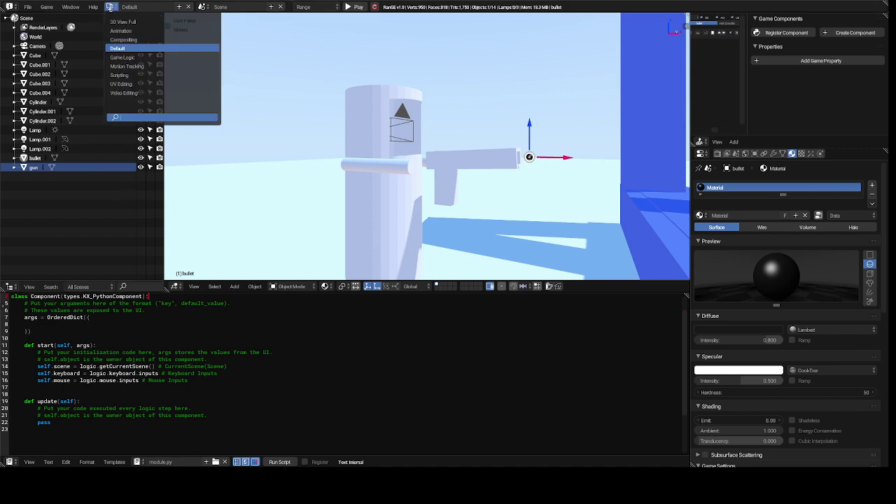
click(139, 56)
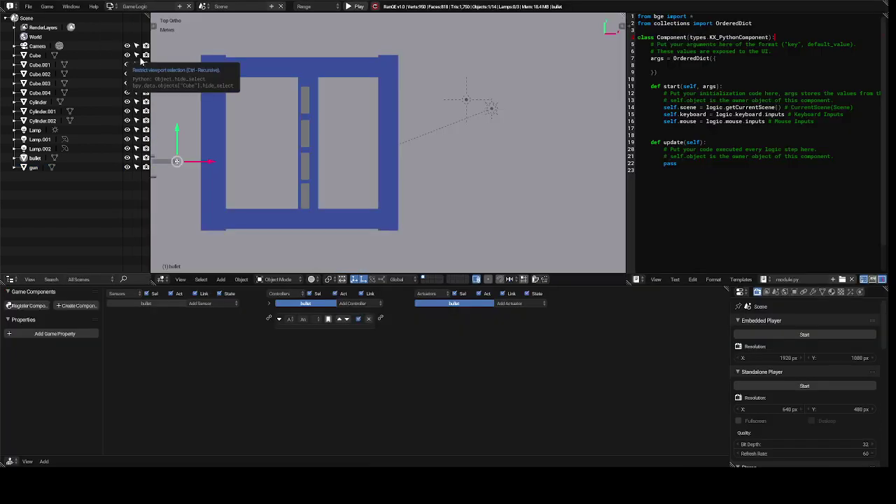
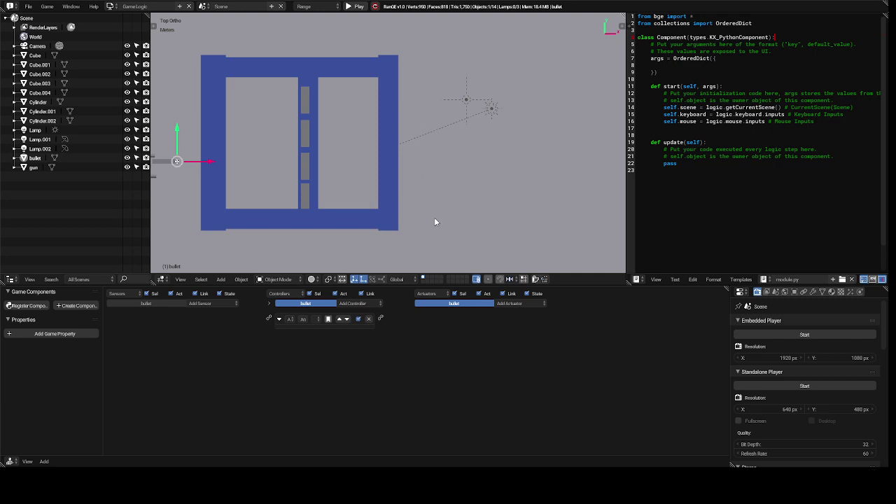
click(517, 303)
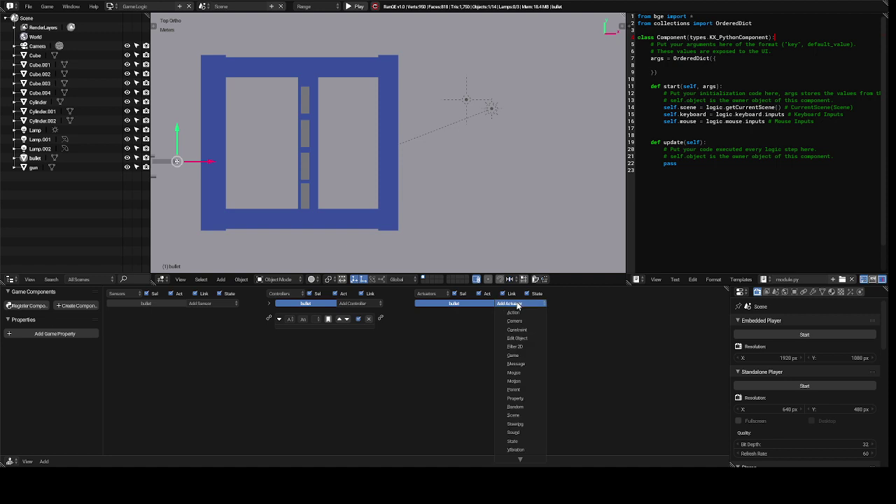
click(537, 340)
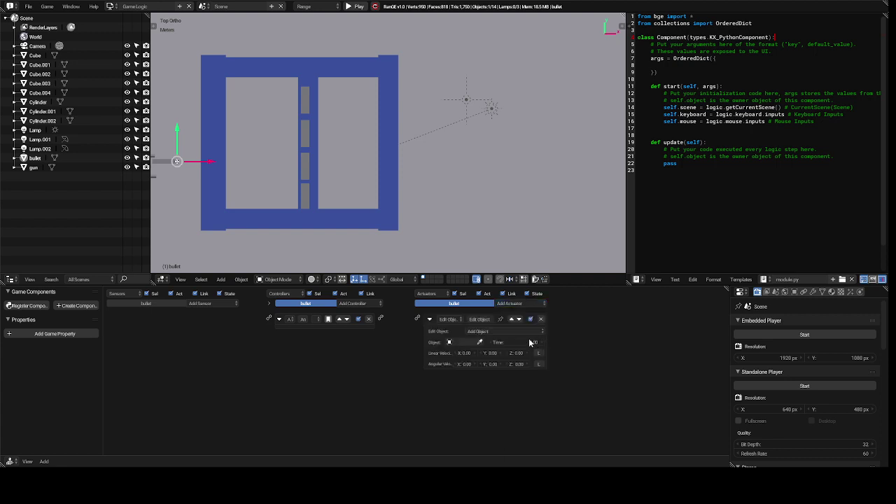
click(501, 331)
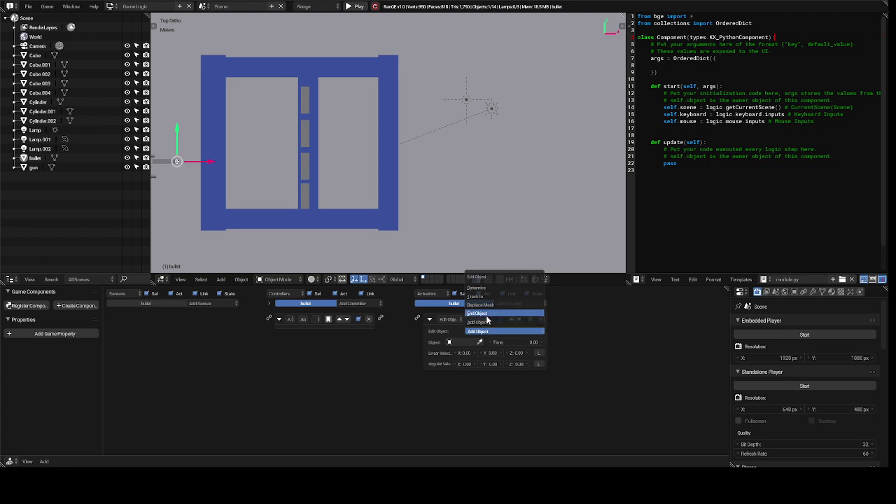
click(483, 314)
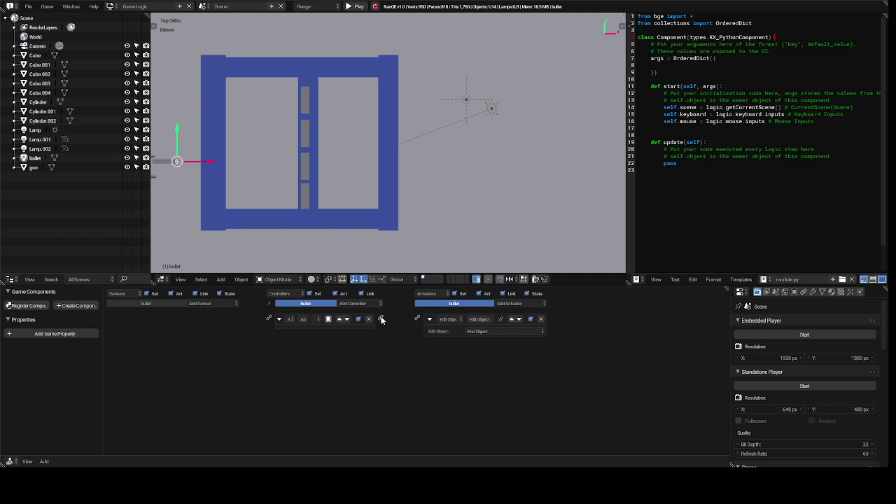
drag(381, 320, 418, 319)
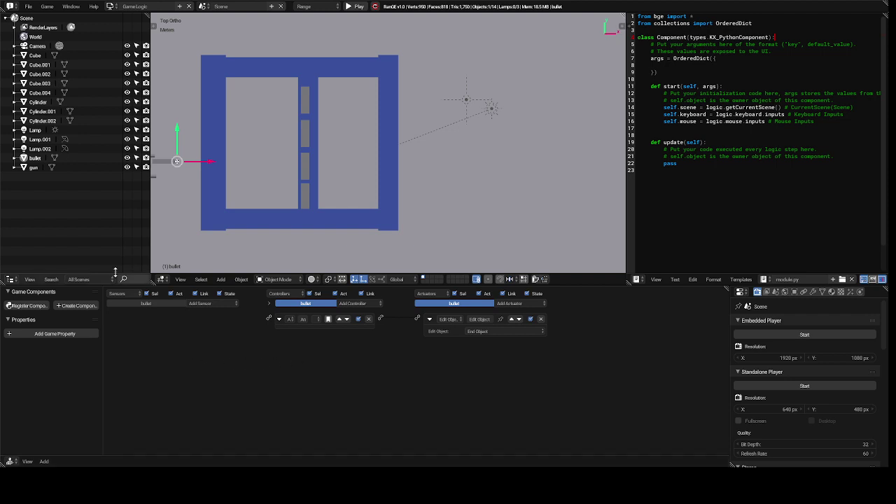
Step: Make the linear velocity local in the gun's Add Object actuator that spawns the bullet
click(32, 168)
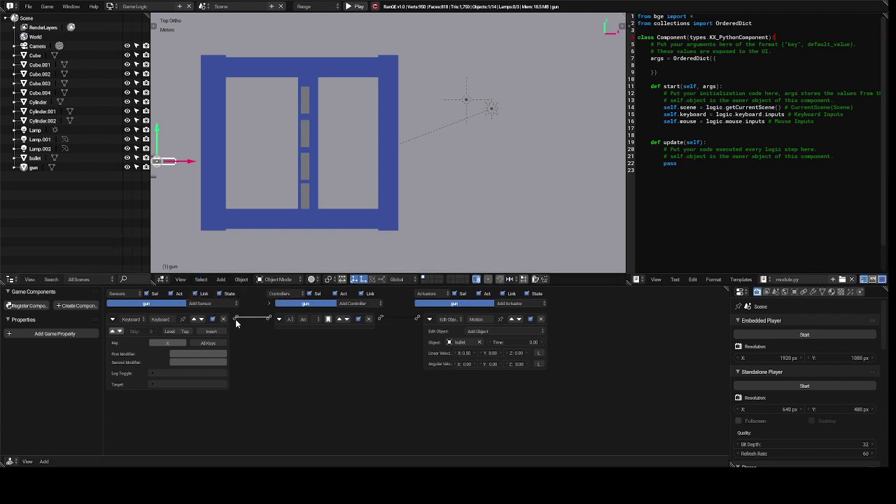
drag(380, 319, 417, 319)
click(538, 353)
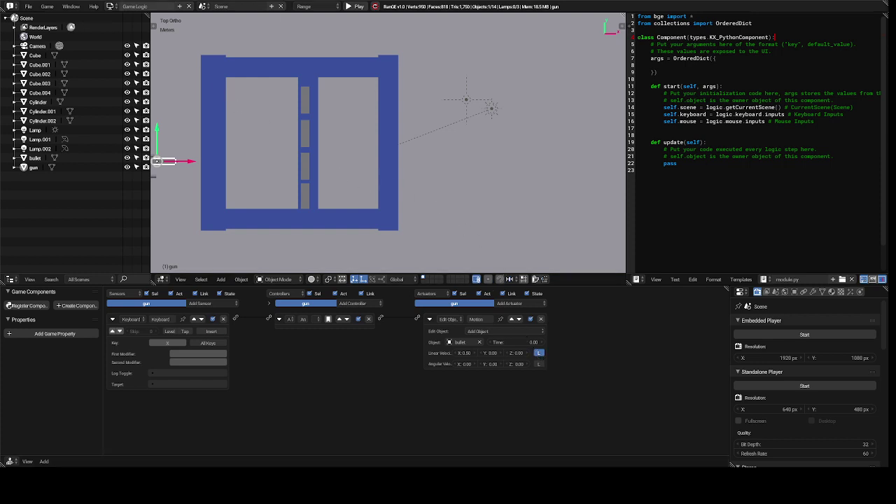
Step: Return to the Default screen layout and orbit the 3D view around behind the character and gun
click(109, 7)
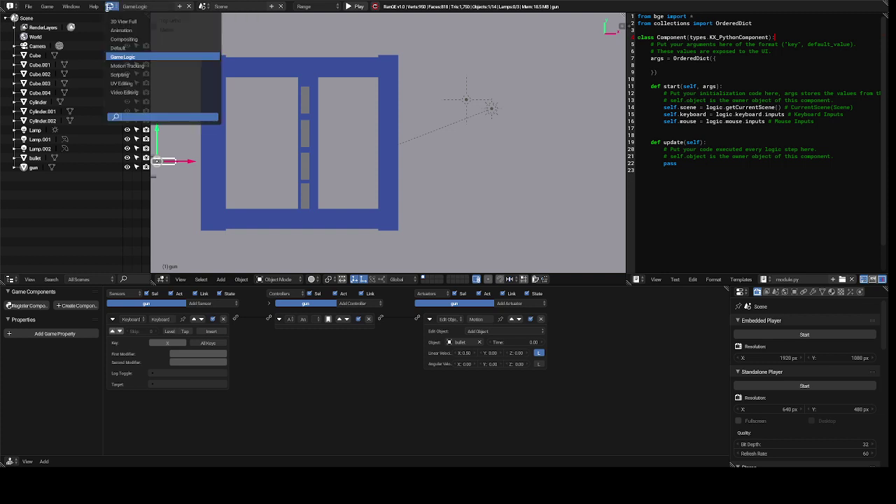
click(128, 48)
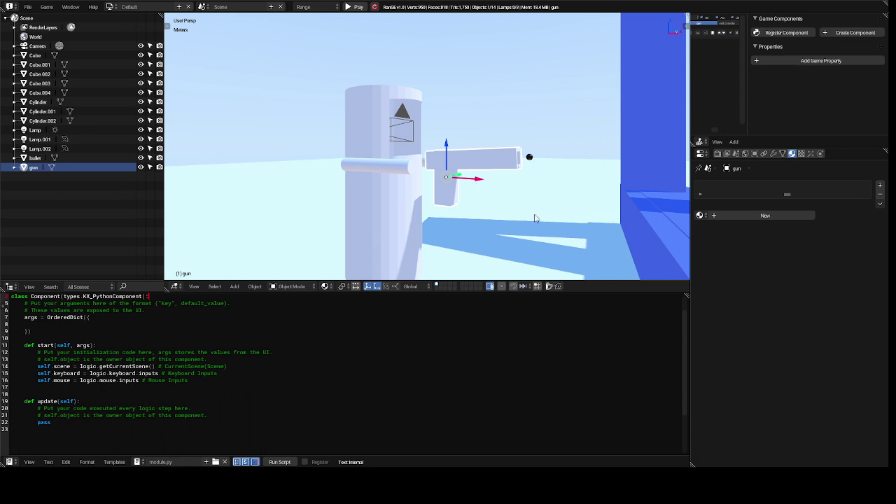
key(KP_6)
key(KP_6)
key(KP_6)
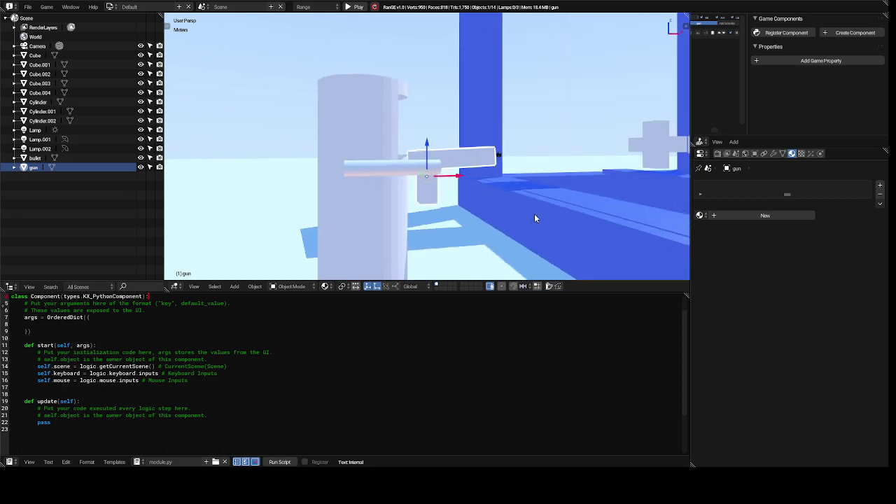
key(KP_6)
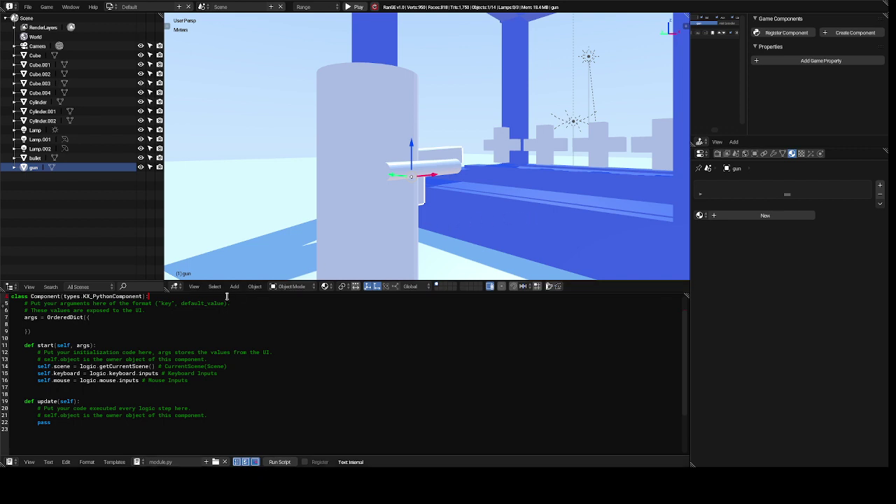
Step: Set the 3D view to the camera viewpoint, test-run the game from it and exit the run
click(189, 287)
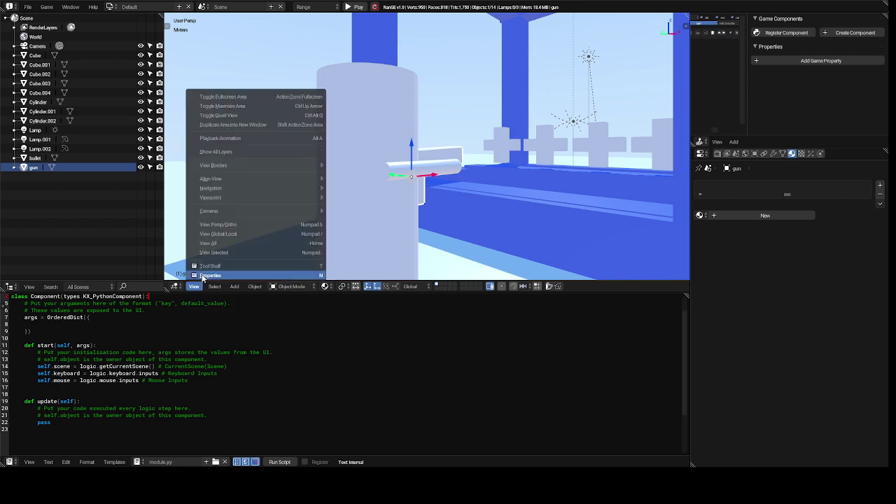
mouse_move(244, 214)
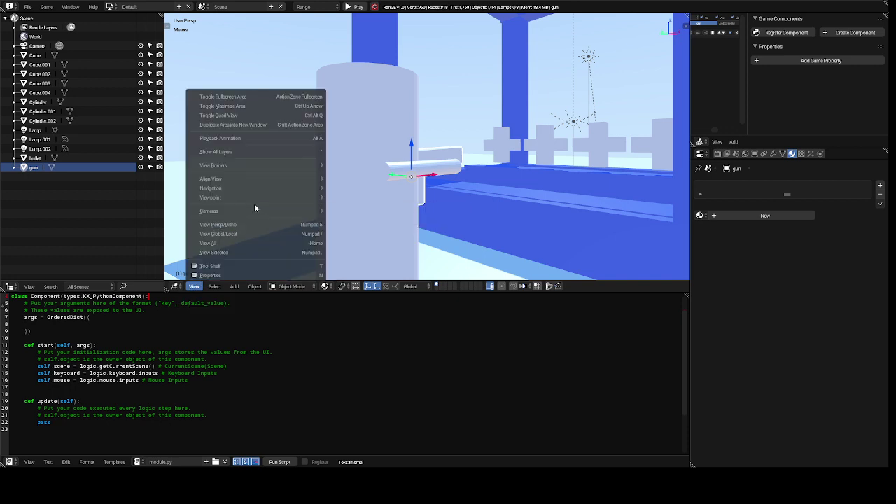
mouse_move(264, 199)
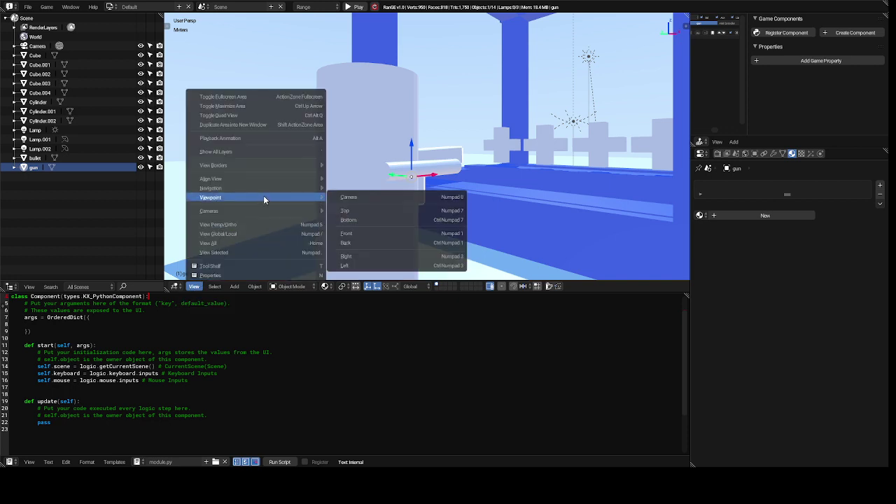
click(359, 199)
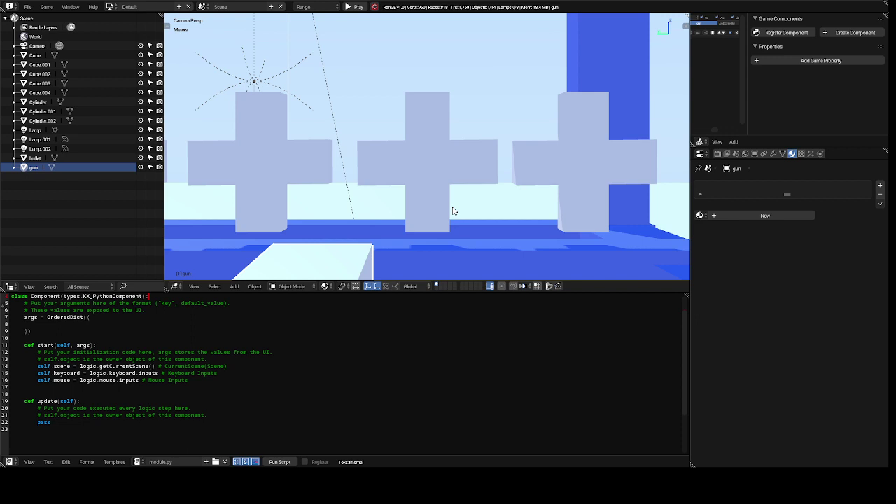
key(p)
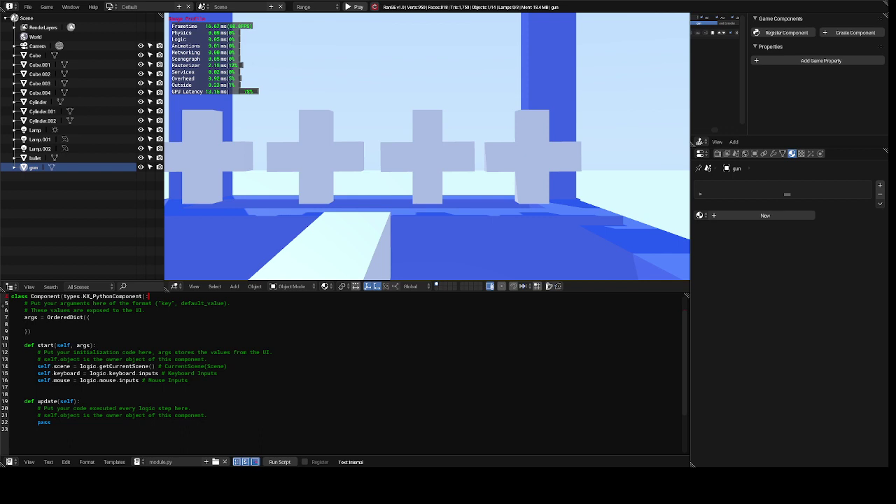
key(Escape)
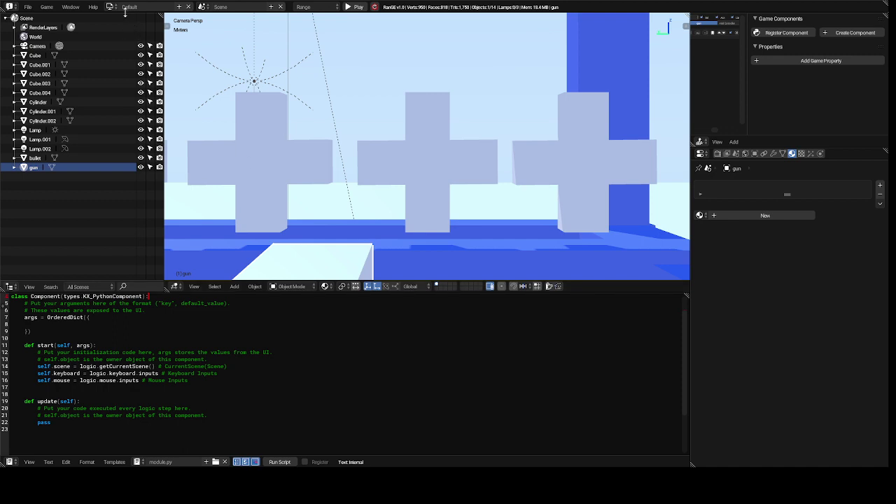
click(27, 7)
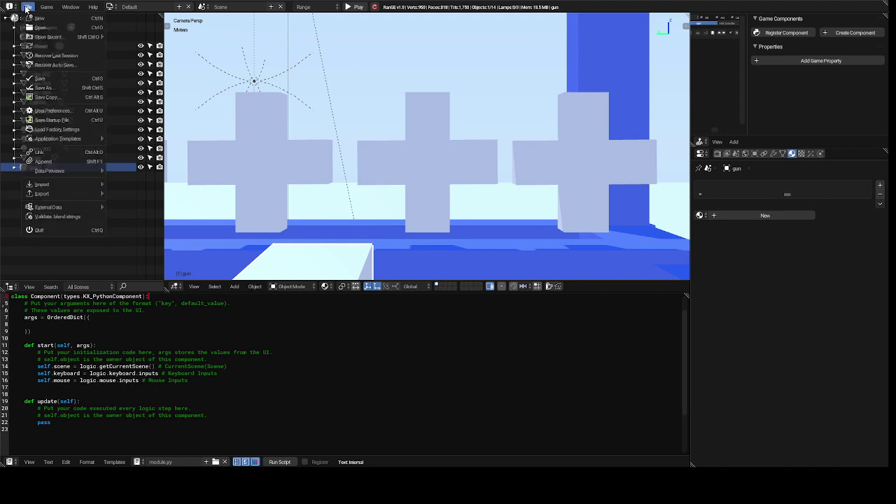
click(71, 65)
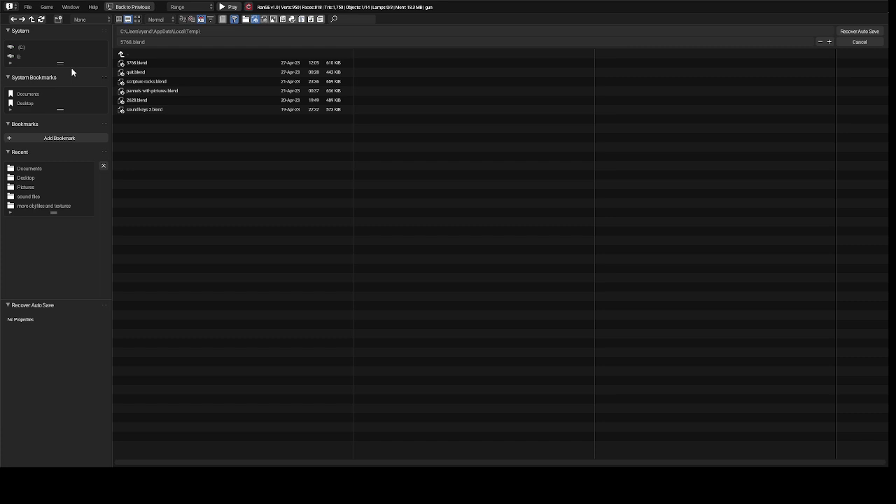
click(144, 7)
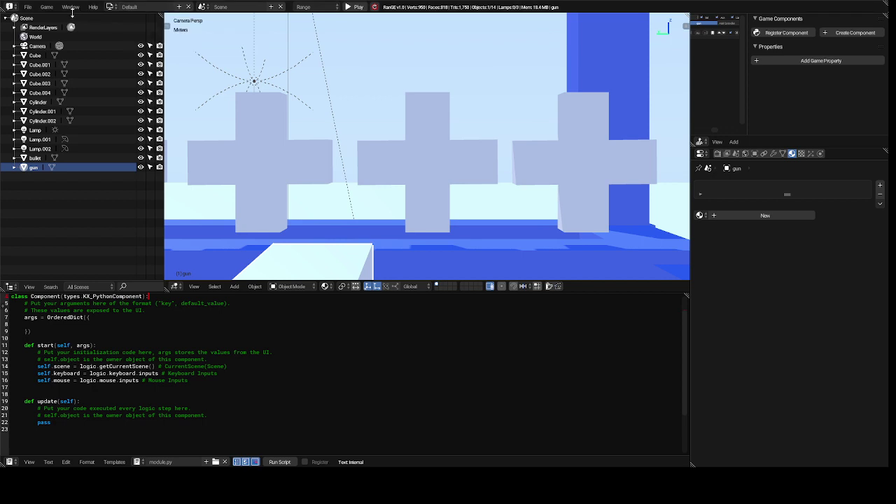
Step: Save the project in the Documents folder under the file name "tutorial game project.range"
click(29, 8)
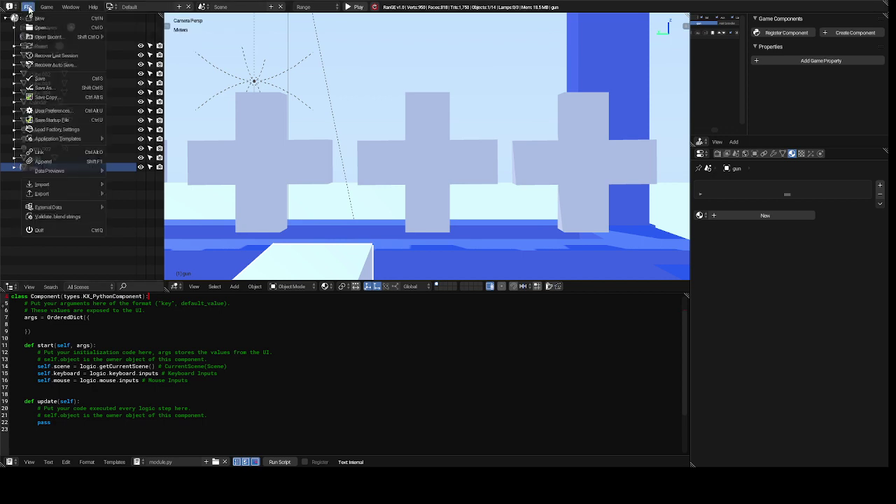
mouse_move(56, 37)
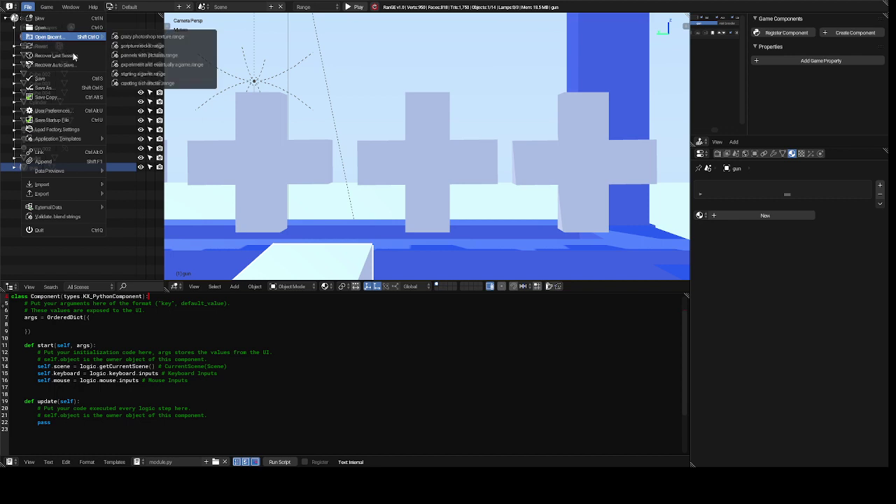
click(74, 88)
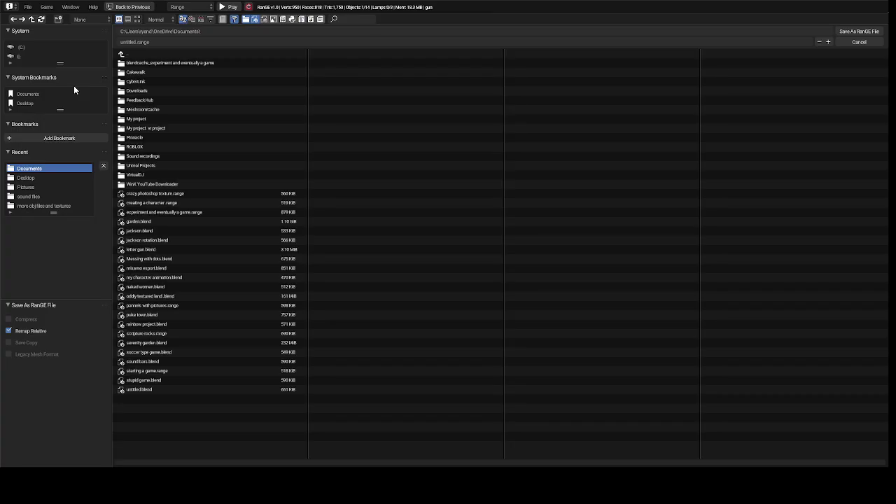
click(167, 40)
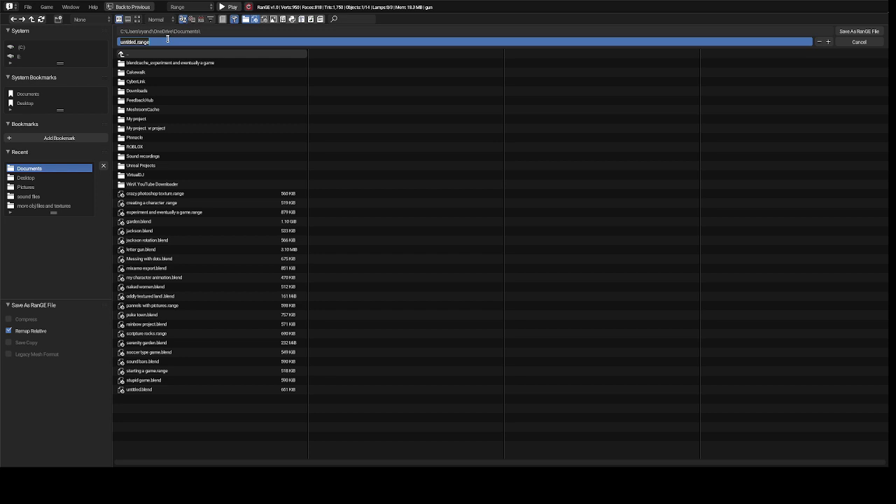
text(tu)
text(torial game project)
key(Return)
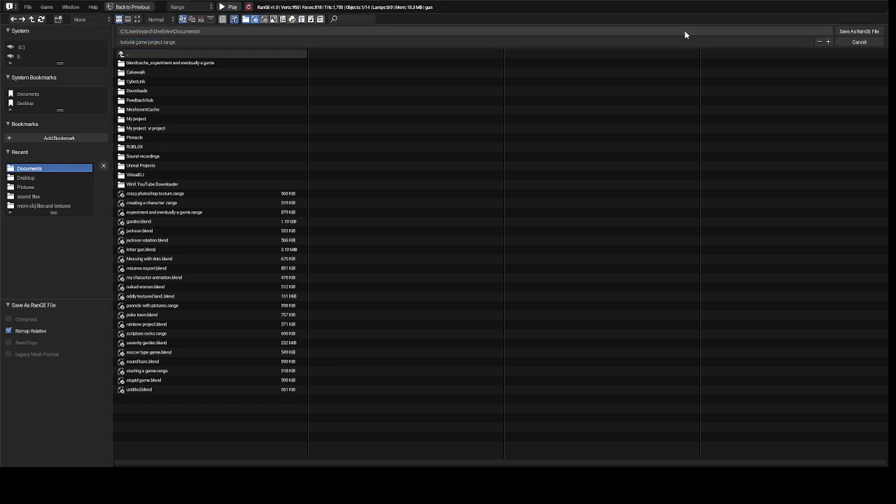
click(861, 31)
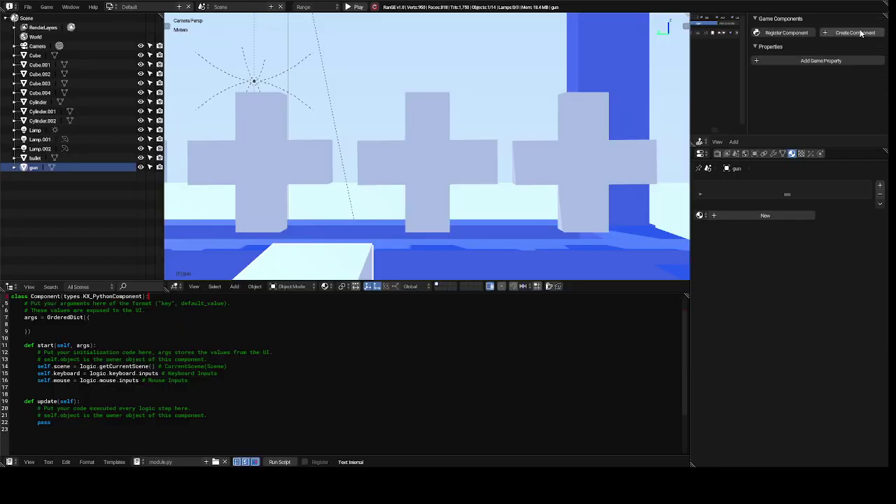